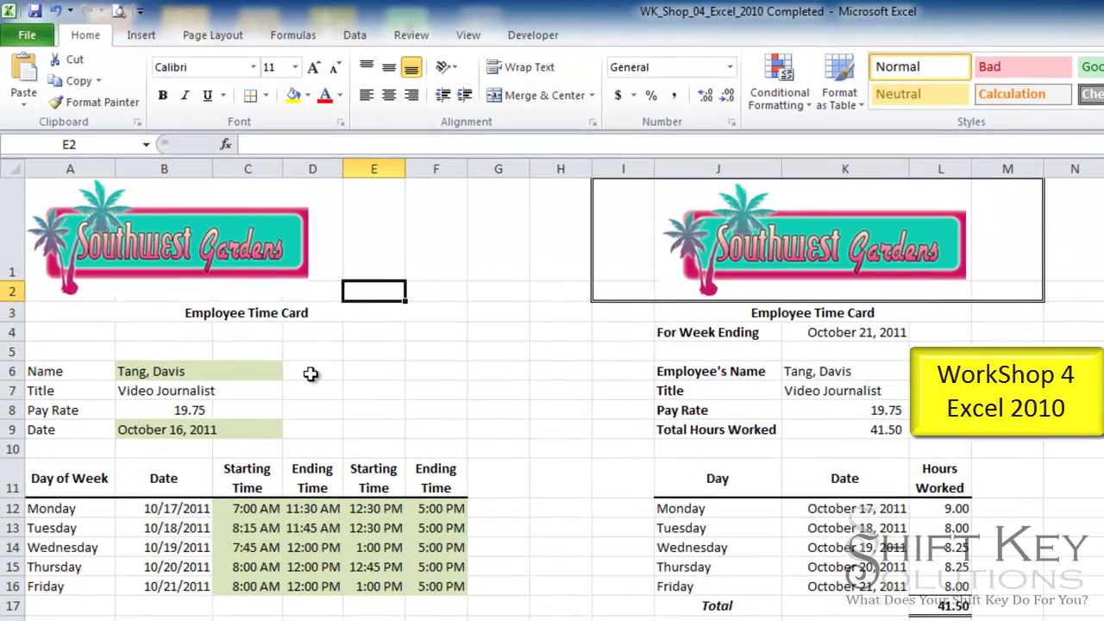
Examine the completed time card's employee name list, title lookup, payroll date, starting time and weekday date cells
left_click(212, 373)
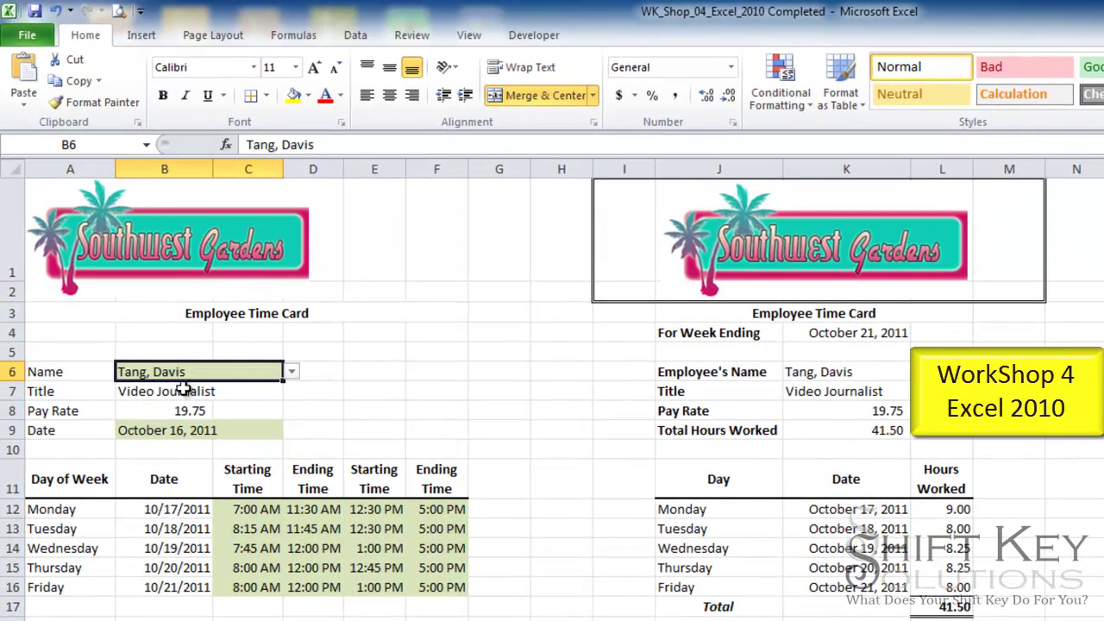
left_click(291, 373)
left_click(220, 370)
left_click(143, 389)
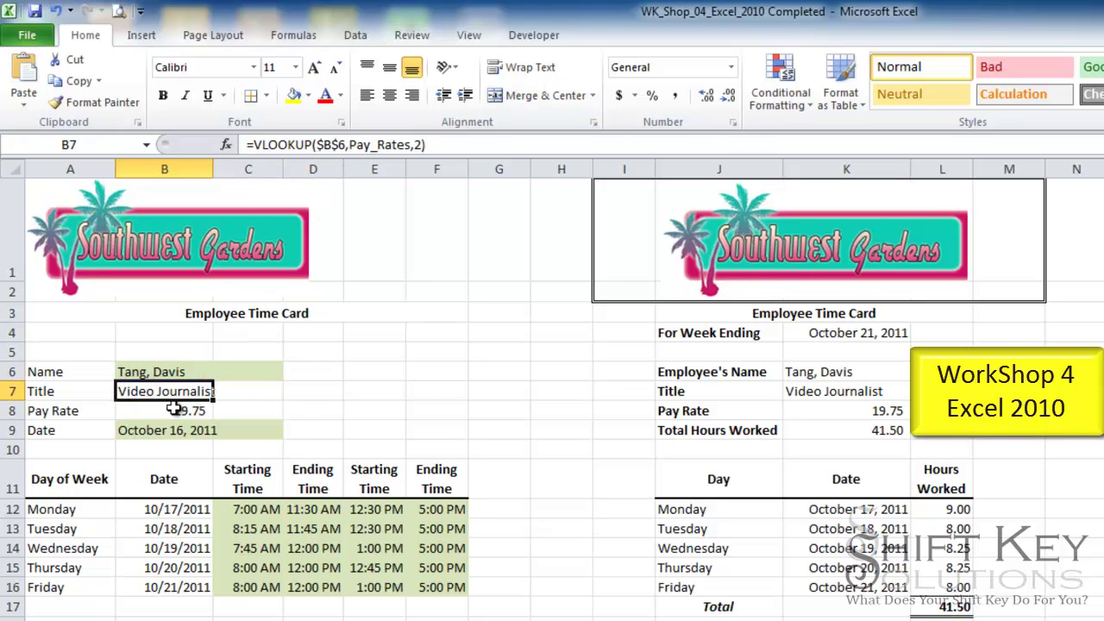
left_click(151, 431)
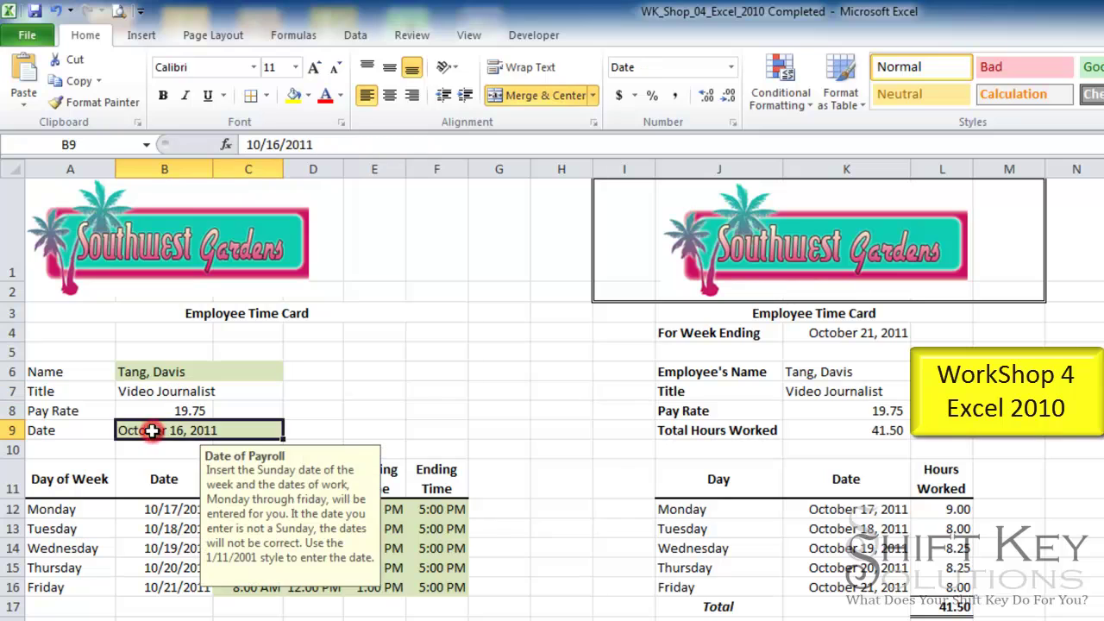
left_click(310, 429)
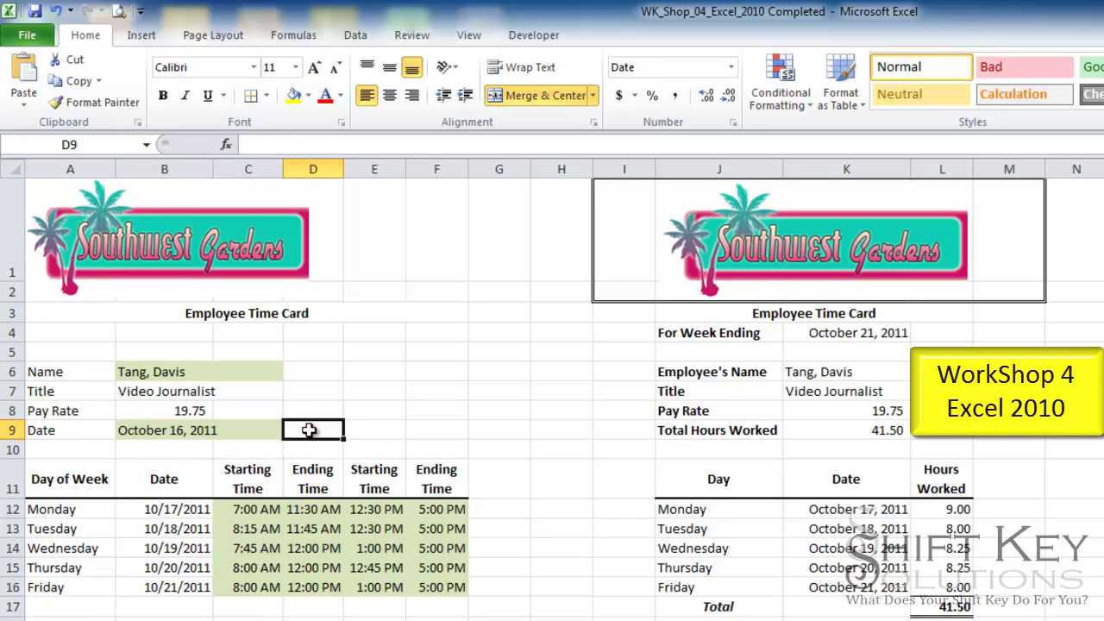
left_click(242, 512)
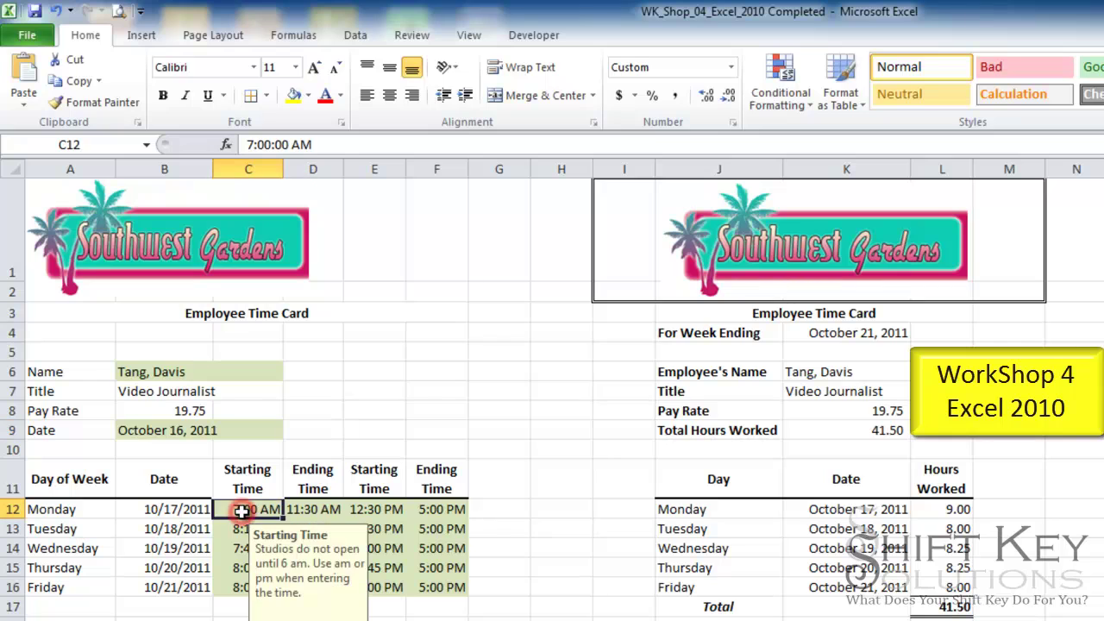
left_click(189, 514)
left_click(177, 532)
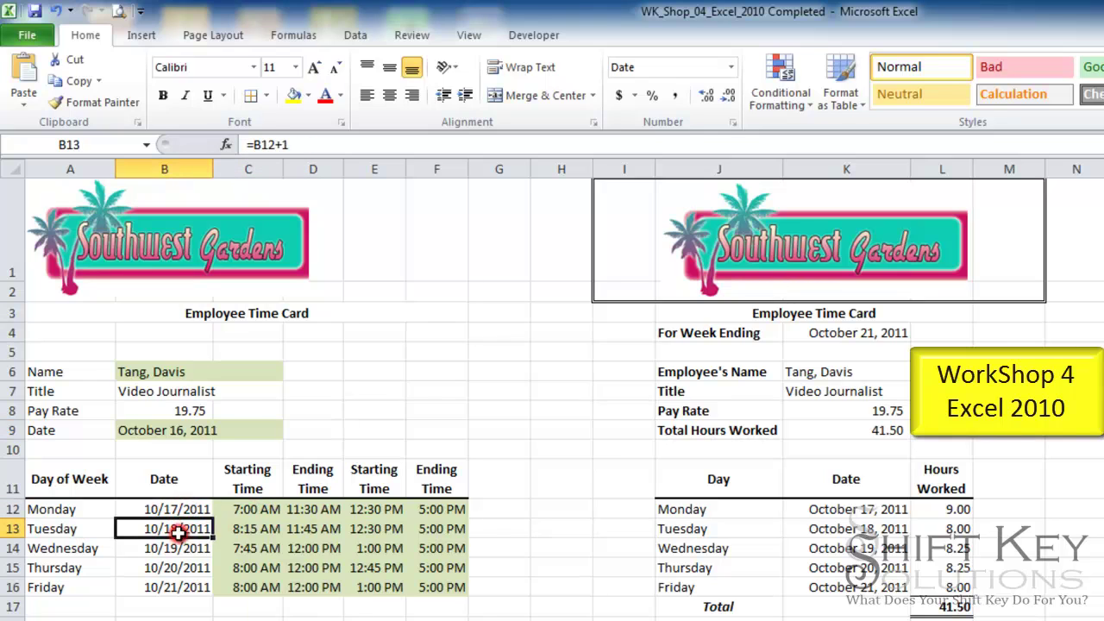
left_click(185, 565)
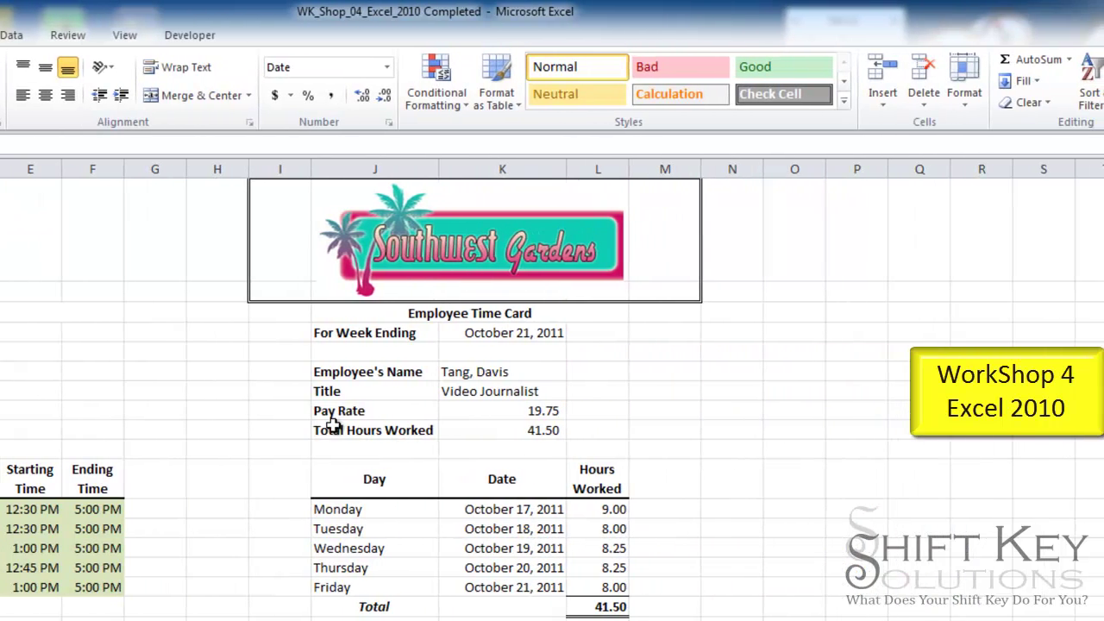
Examine the time card summary's pay rate, date and hours worked cells, plus the regular, overtime and gross pay formulas
left_click(516, 412)
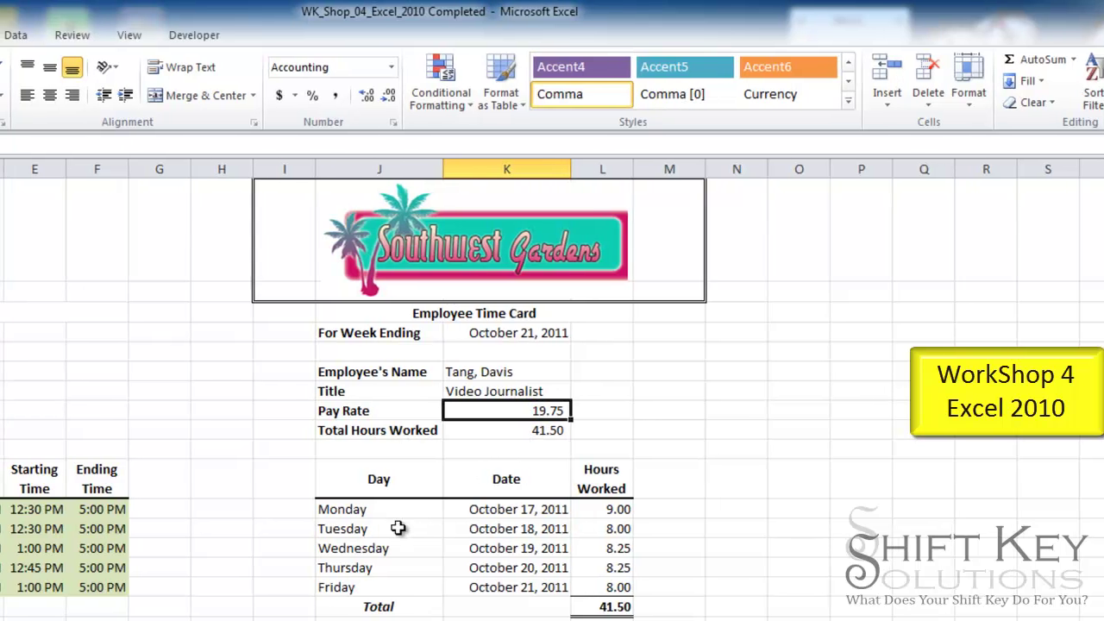
left_click(518, 509)
left_click(607, 512)
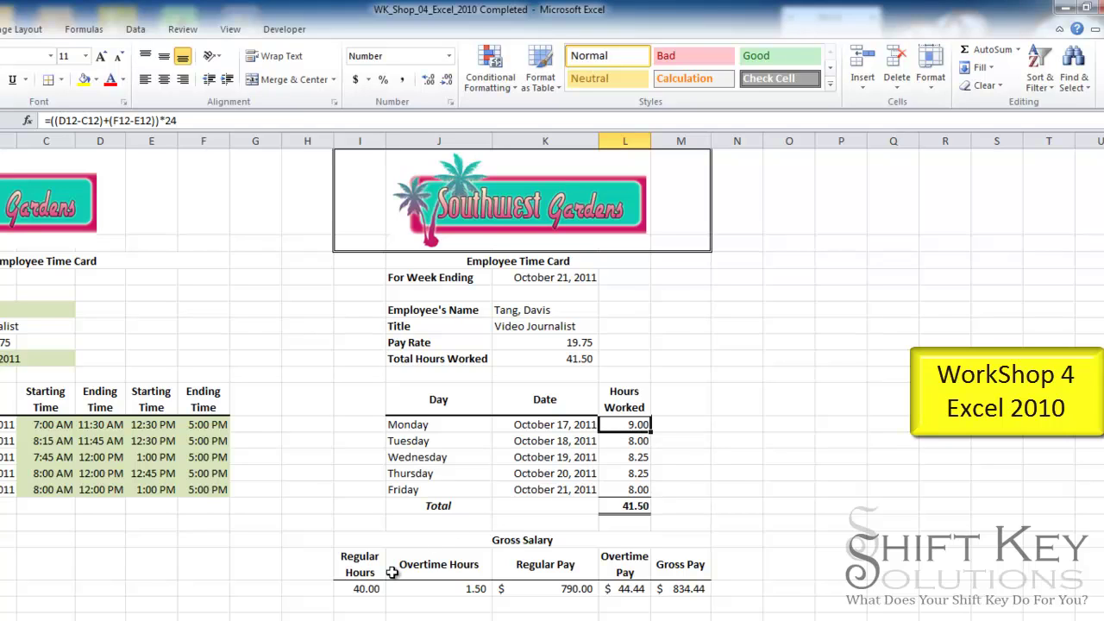
left_click(354, 589)
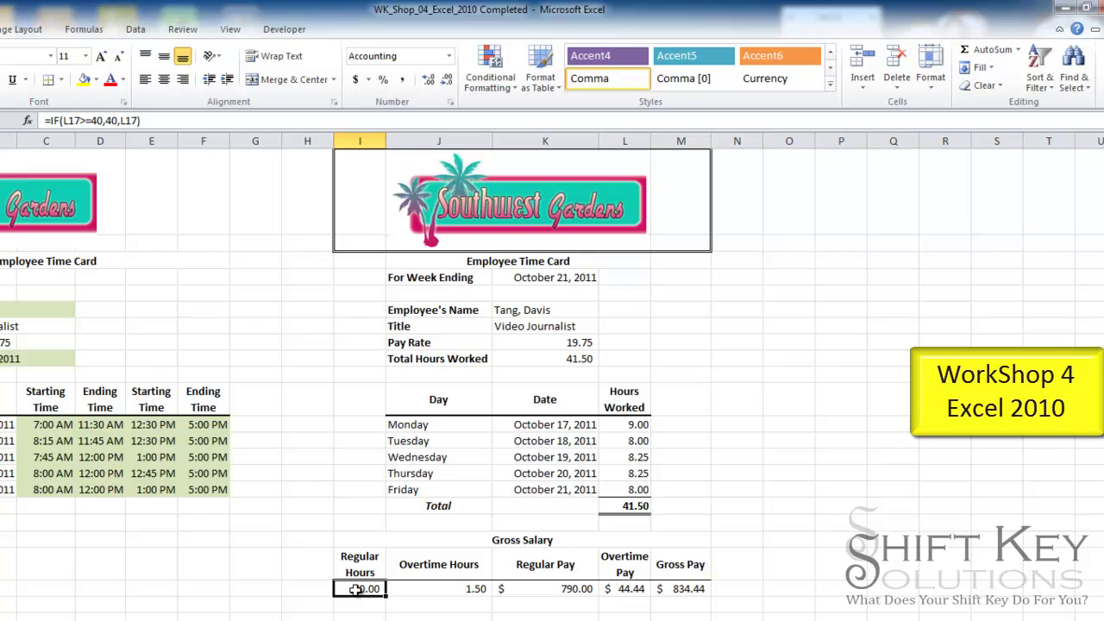
left_click(414, 586)
left_click(528, 594)
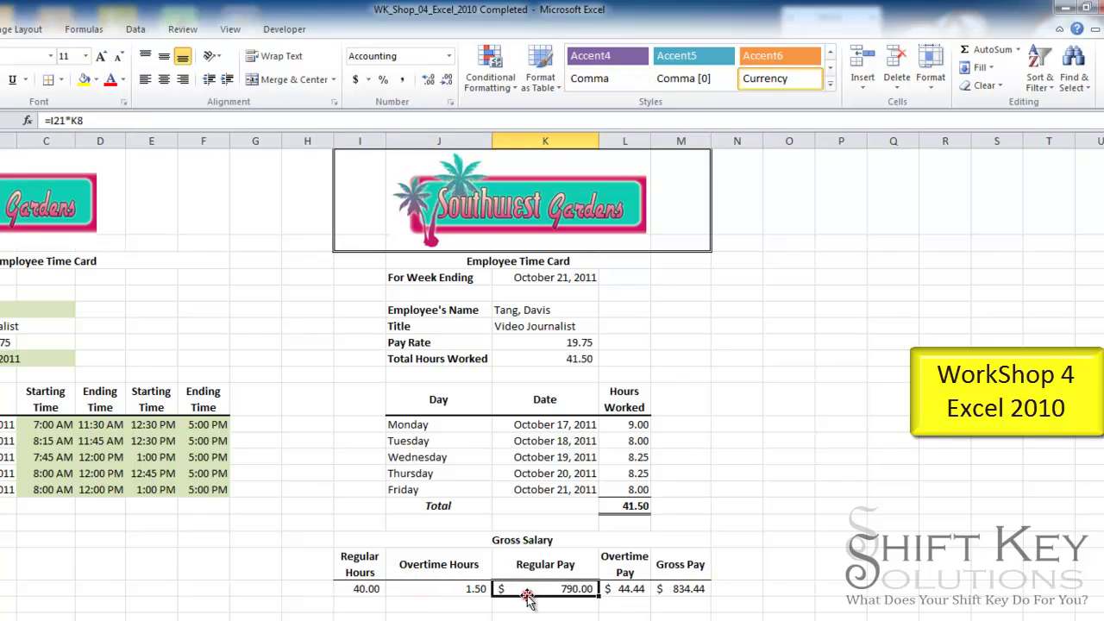
left_click(625, 590)
left_click(671, 592)
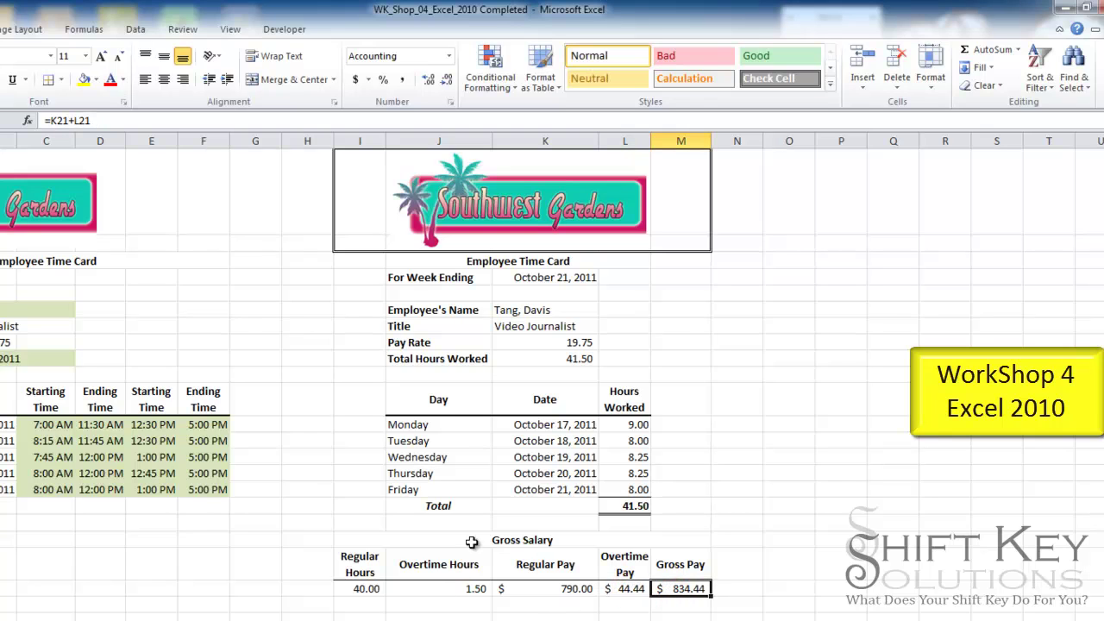
Insert the file name field in the left footer section of the Pay Rates sheet
left_click(141, 277)
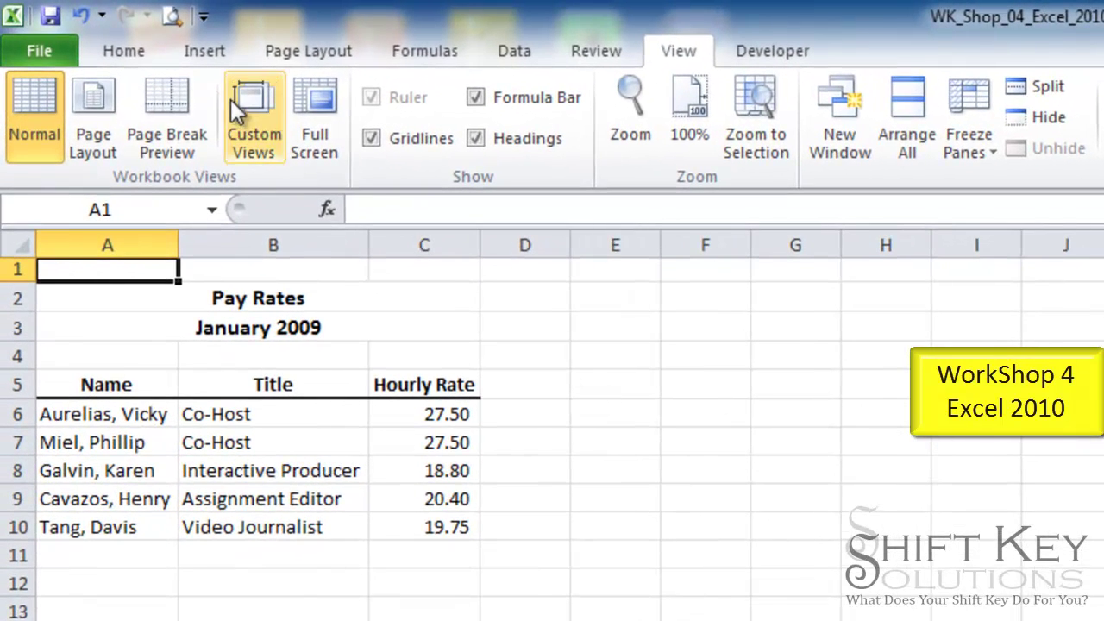
left_click(206, 50)
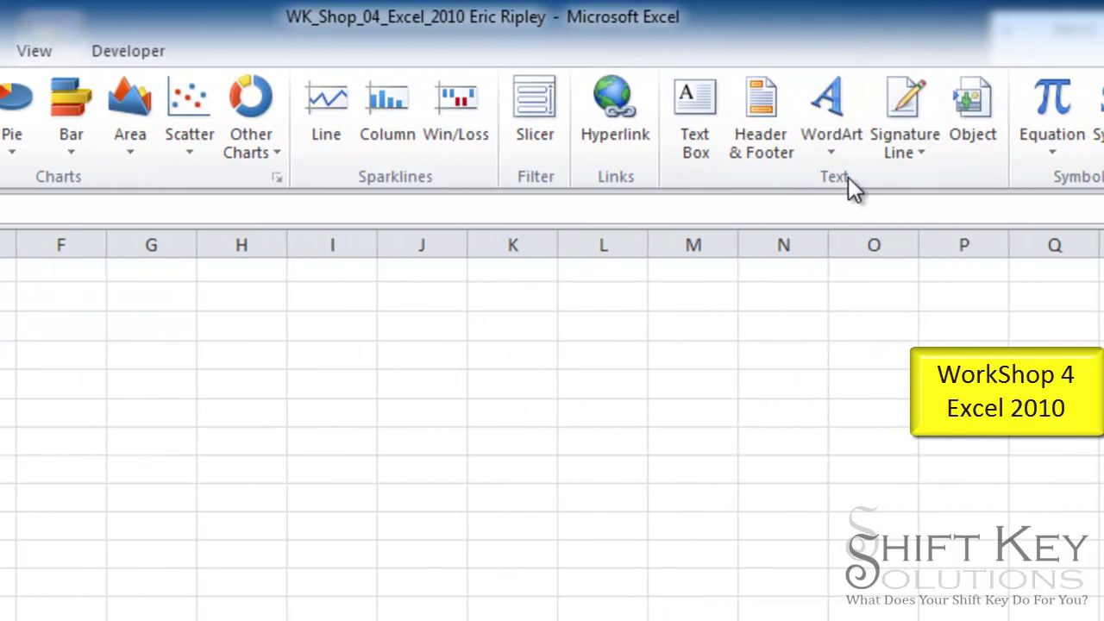
left_click(764, 121)
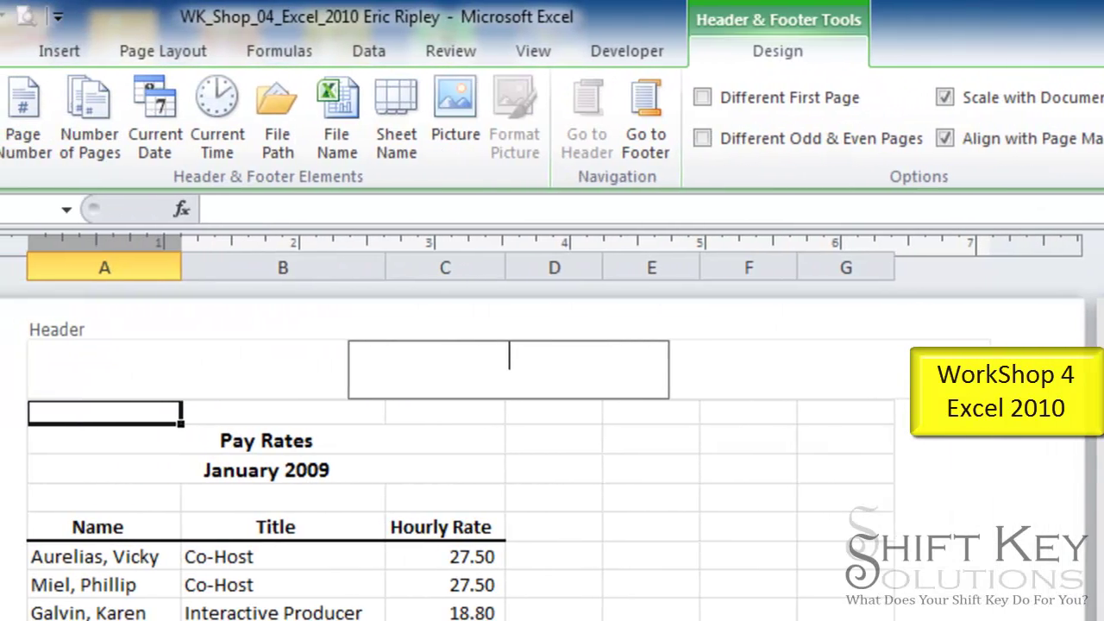
left_click(653, 90)
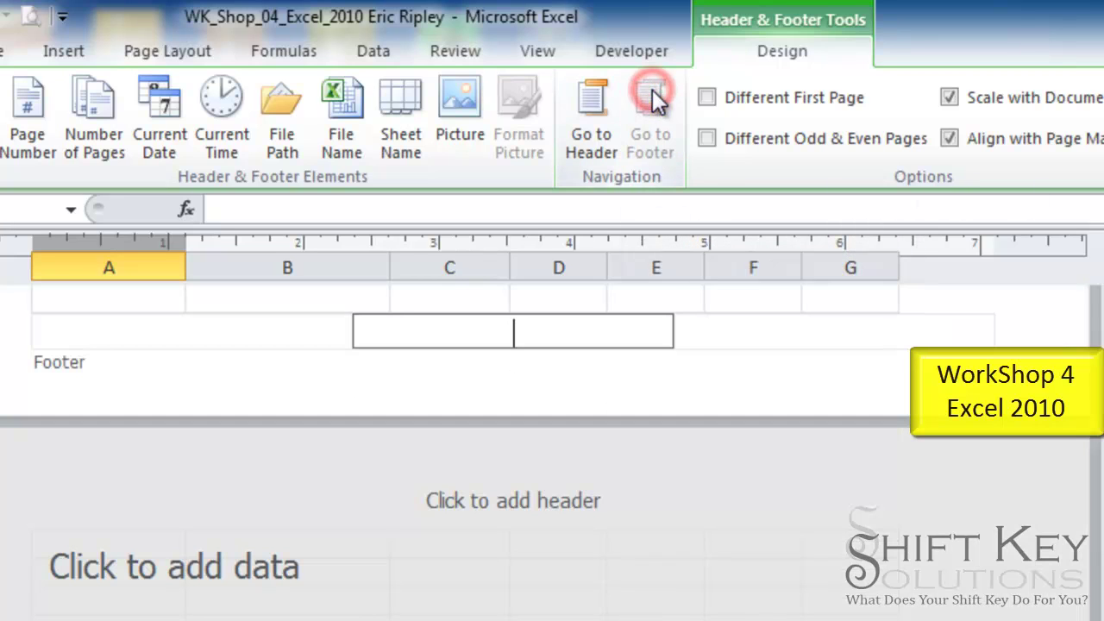
left_click(147, 328)
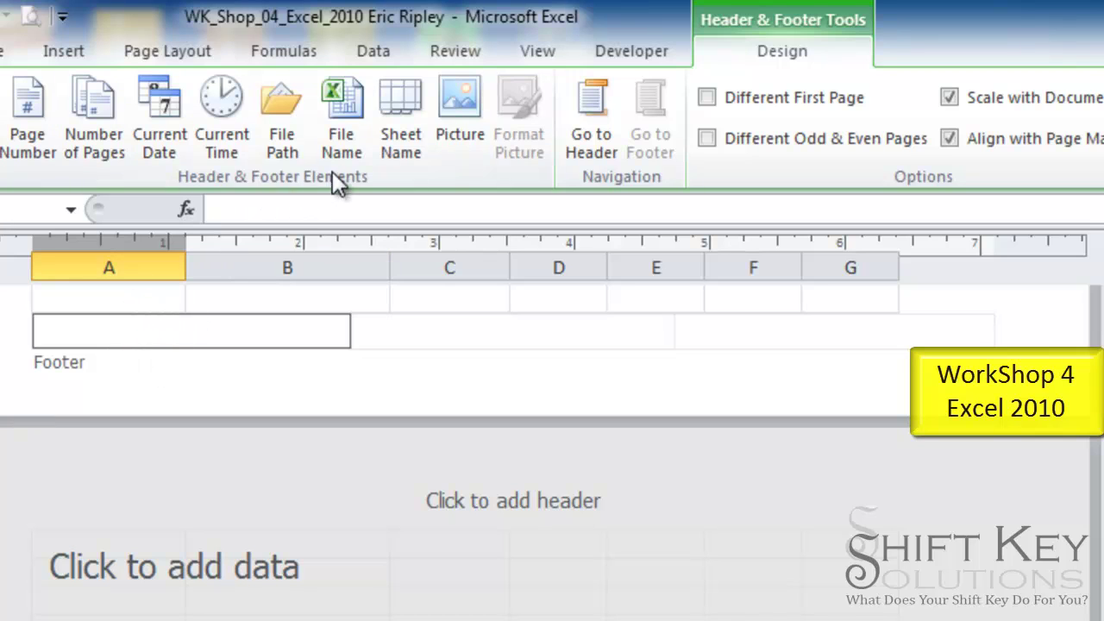
left_click(349, 123)
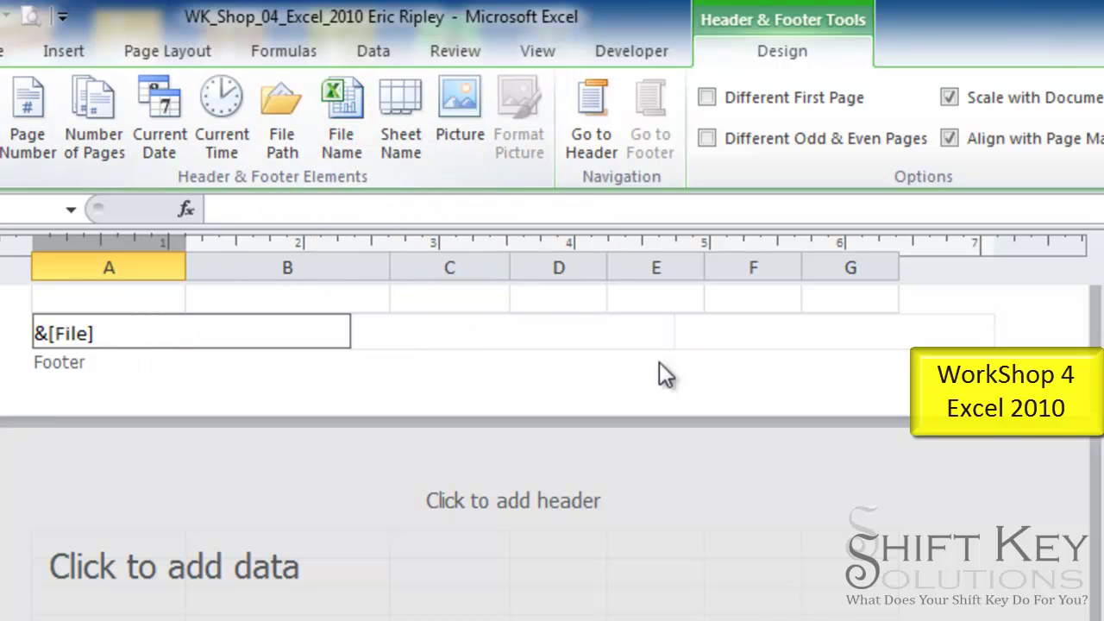
Insert the current date field in the right footer section and finish editing the footer
left_click(843, 339)
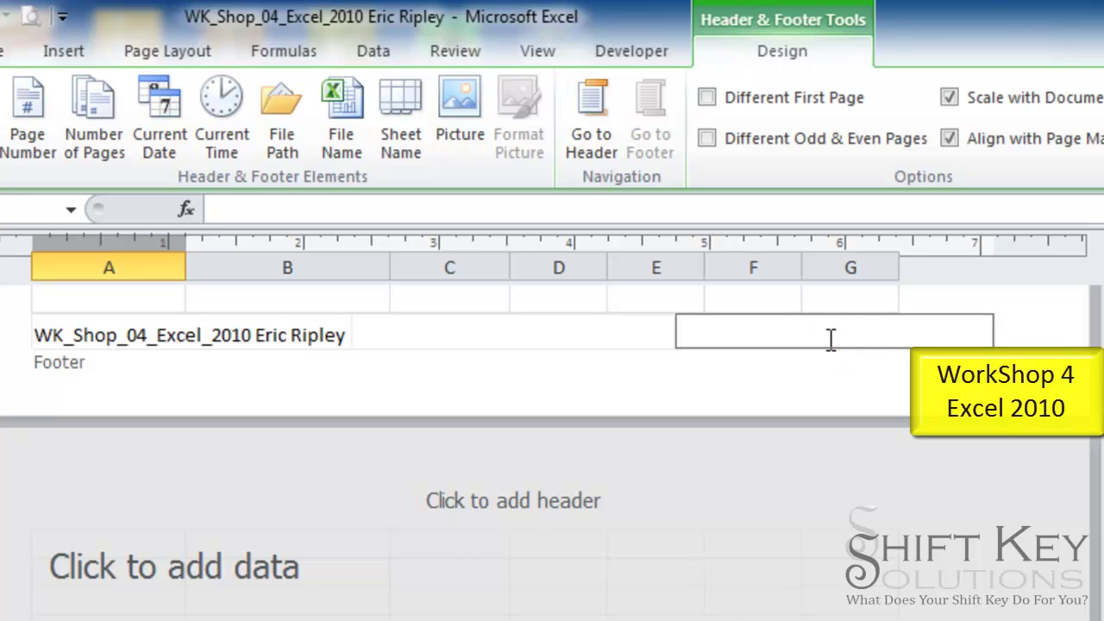
left_click(163, 133)
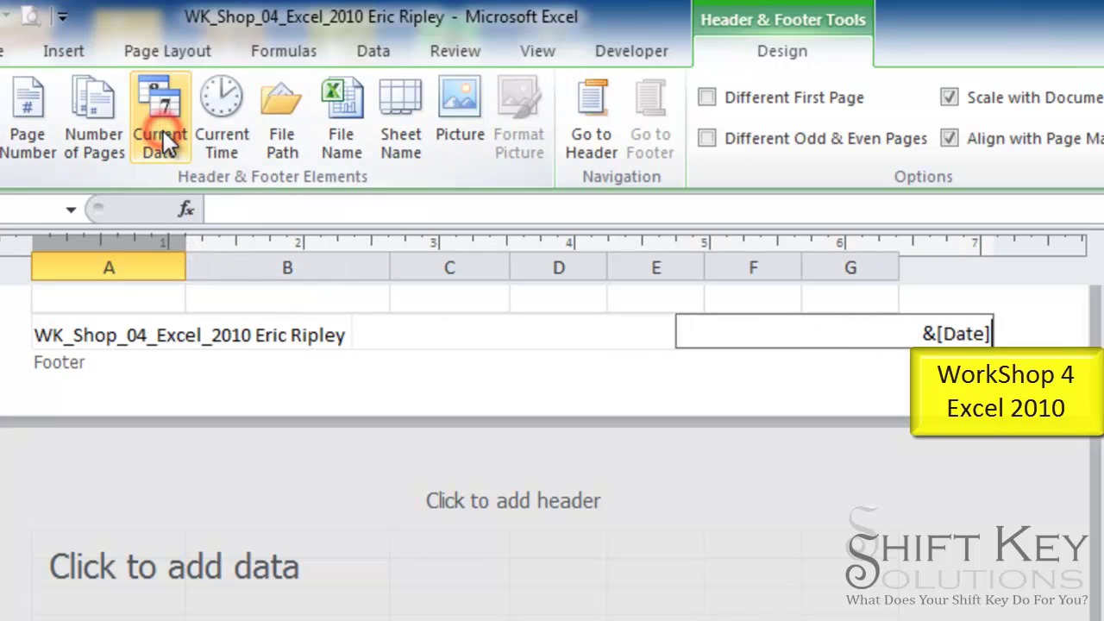
left_click(477, 300)
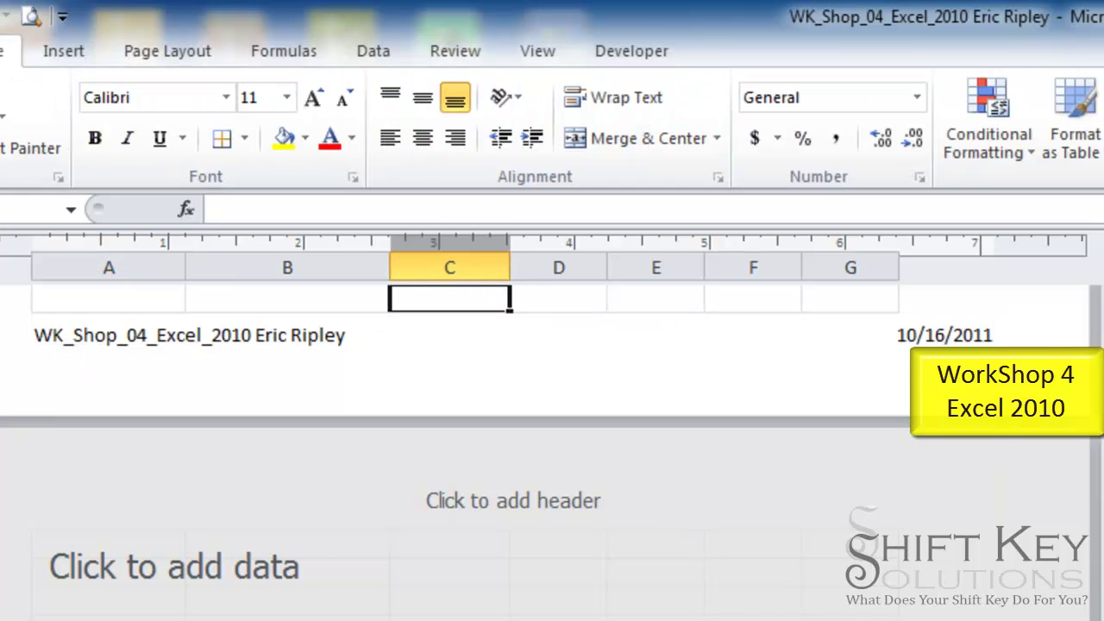
Return the Pay Rates sheet to Normal view and select cell C4 above the Hourly Rate heading
left_click(1103, 620)
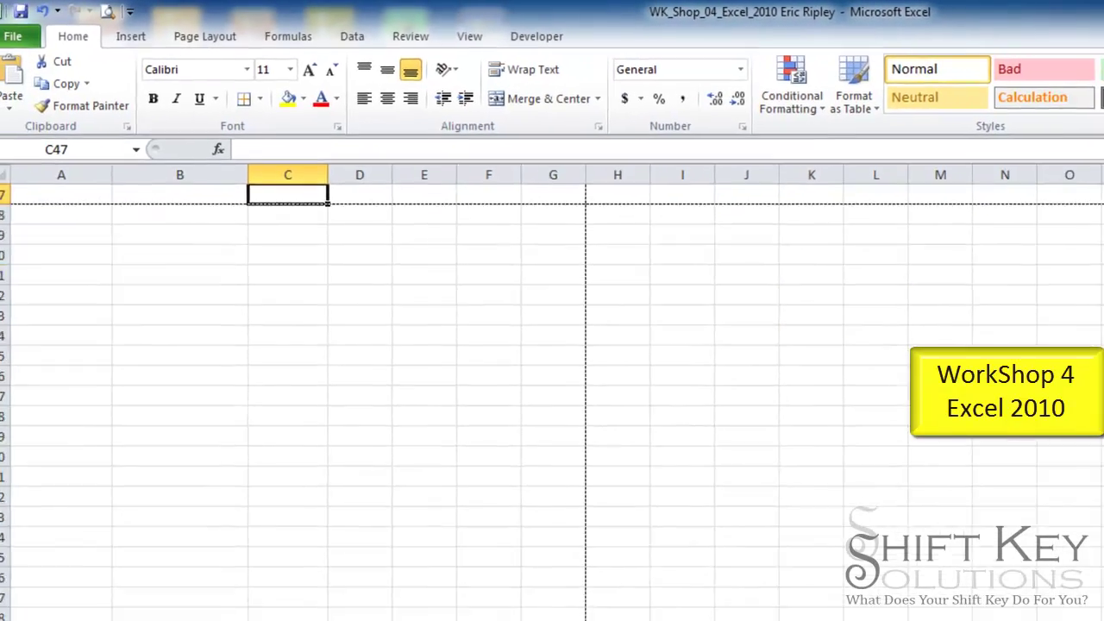
scroll(553, 388, "up", 15)
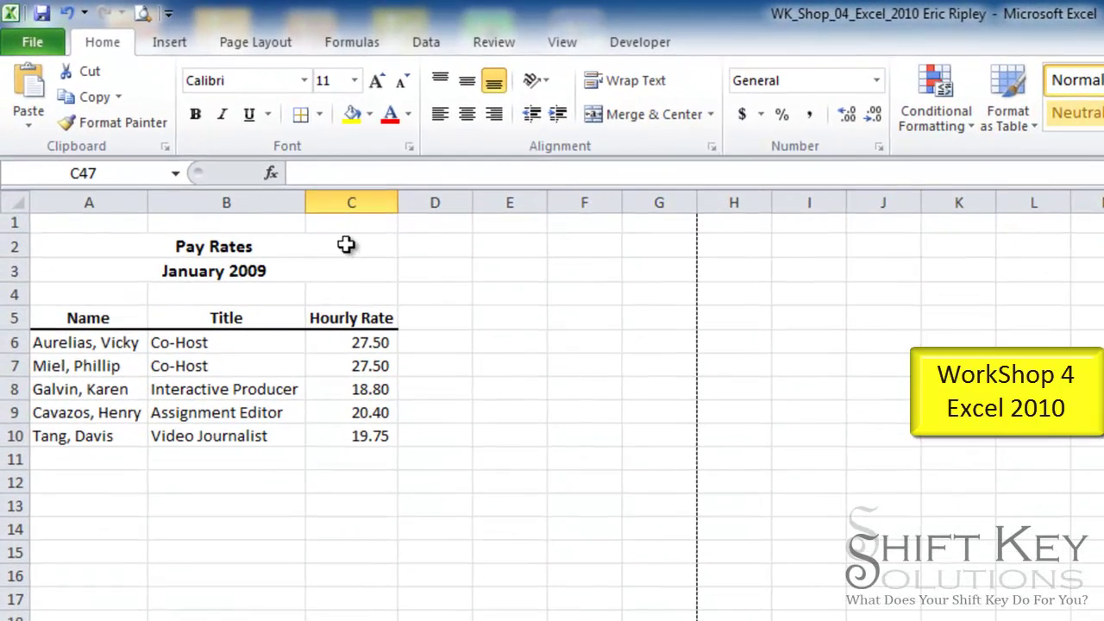
left_click(332, 294)
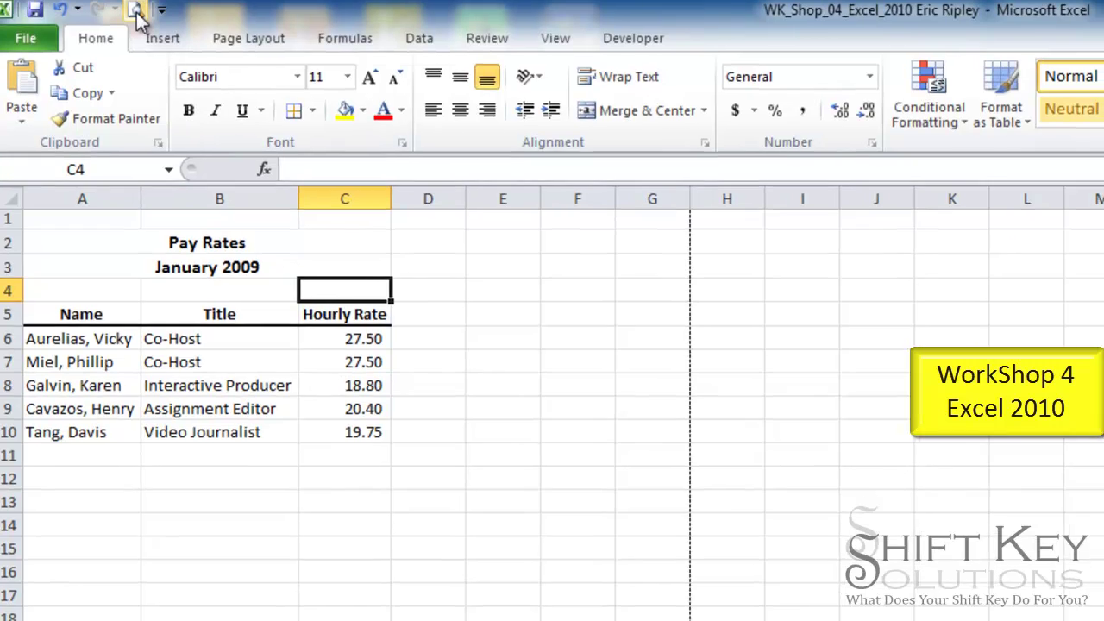
Check the Pay Rates sheet in print preview, return to the worksheet and select cell A1
left_click(138, 16)
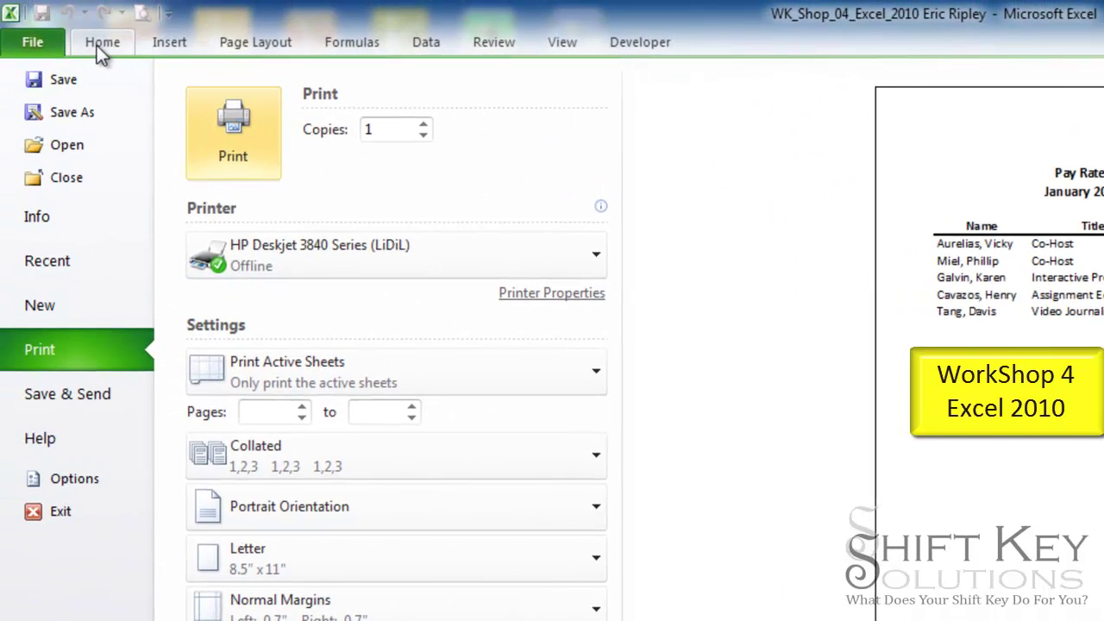
left_click(96, 44)
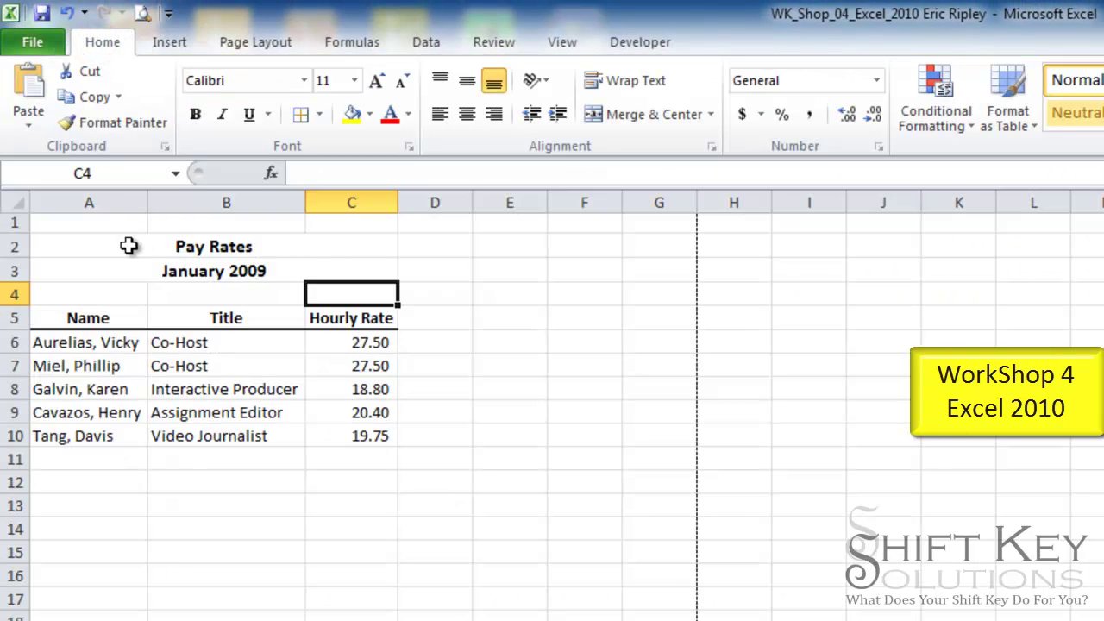
left_click(97, 226)
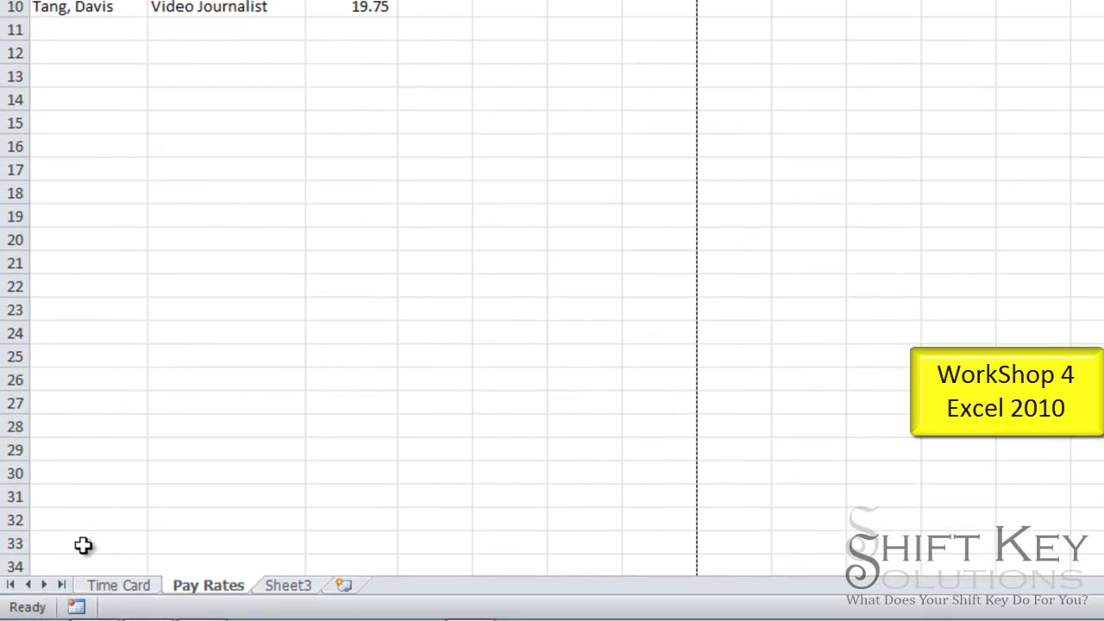
Set the height of row 1 on the Time Card sheet to 80
left_click(121, 590)
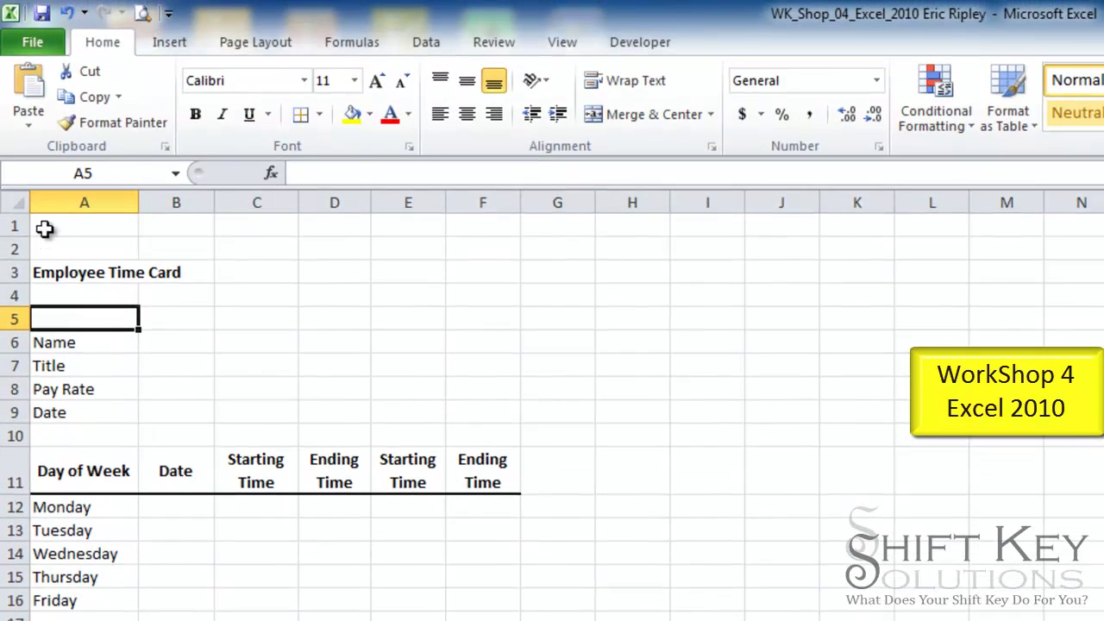
left_click(44, 228)
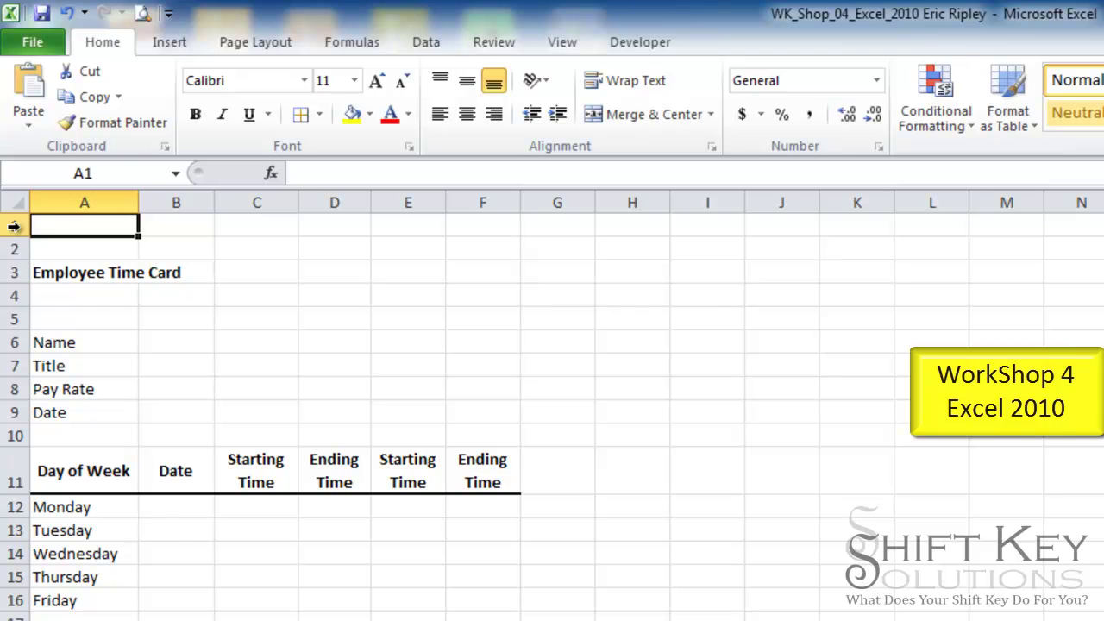
right_click(13, 227)
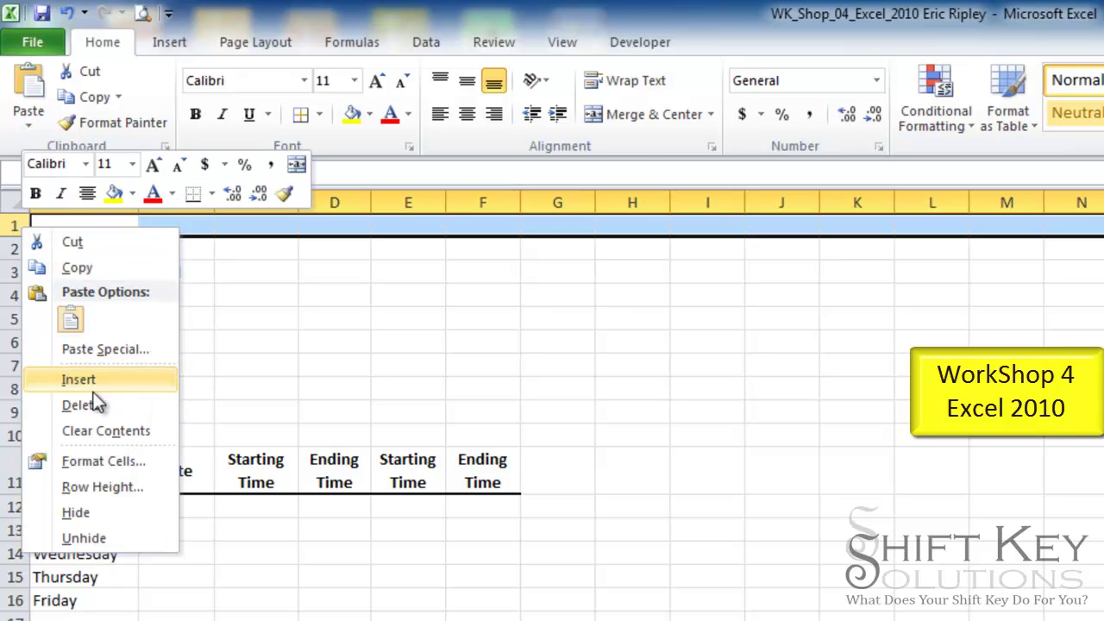
left_click(100, 490)
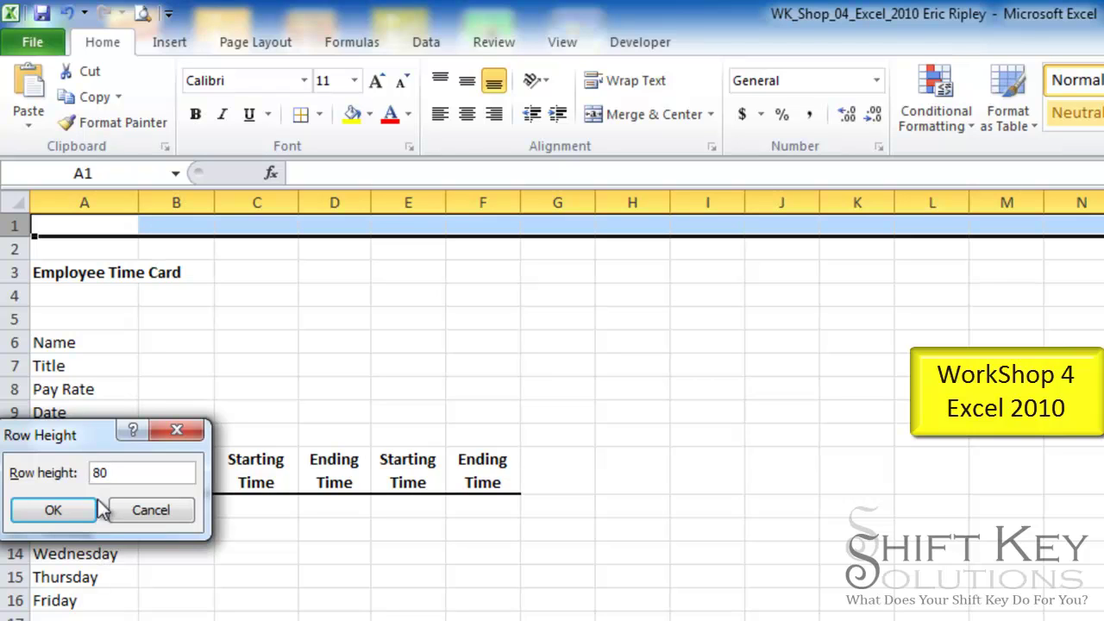
left_click(77, 511)
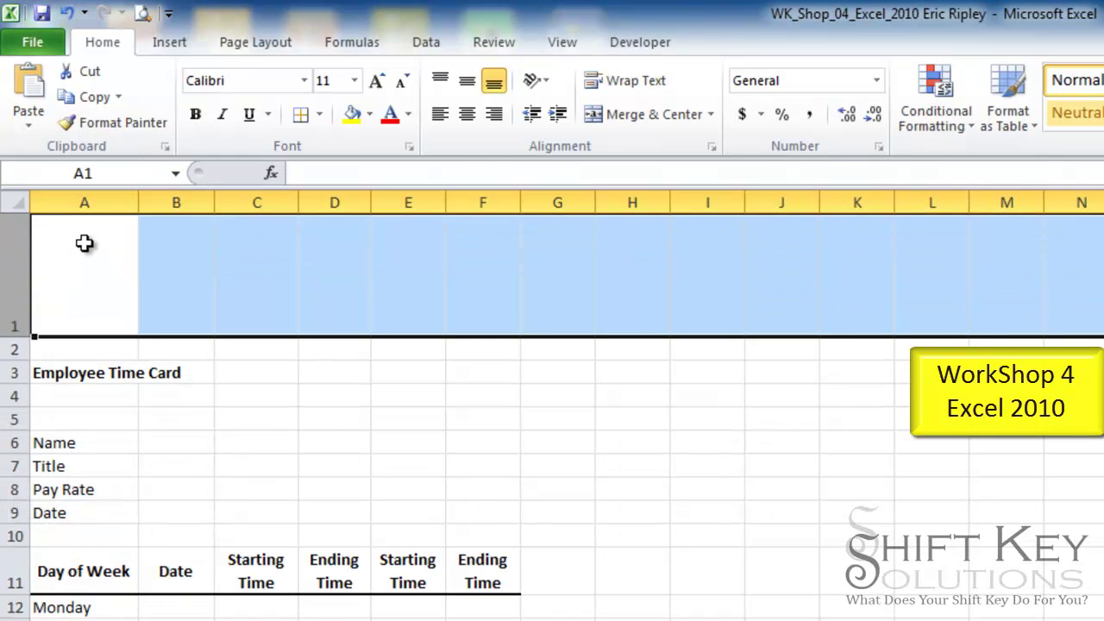
Insert the SW_Garden_Logo picture at cell A1 of the Time Card sheet and scale it down to span columns A to D above row 3
left_click(102, 293)
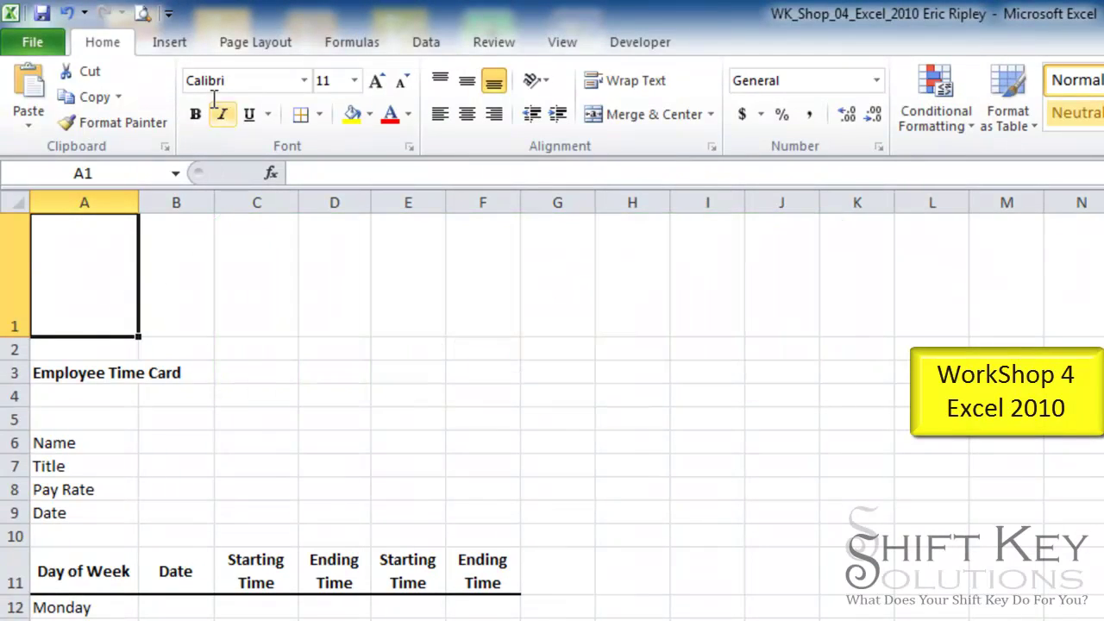
left_click(170, 43)
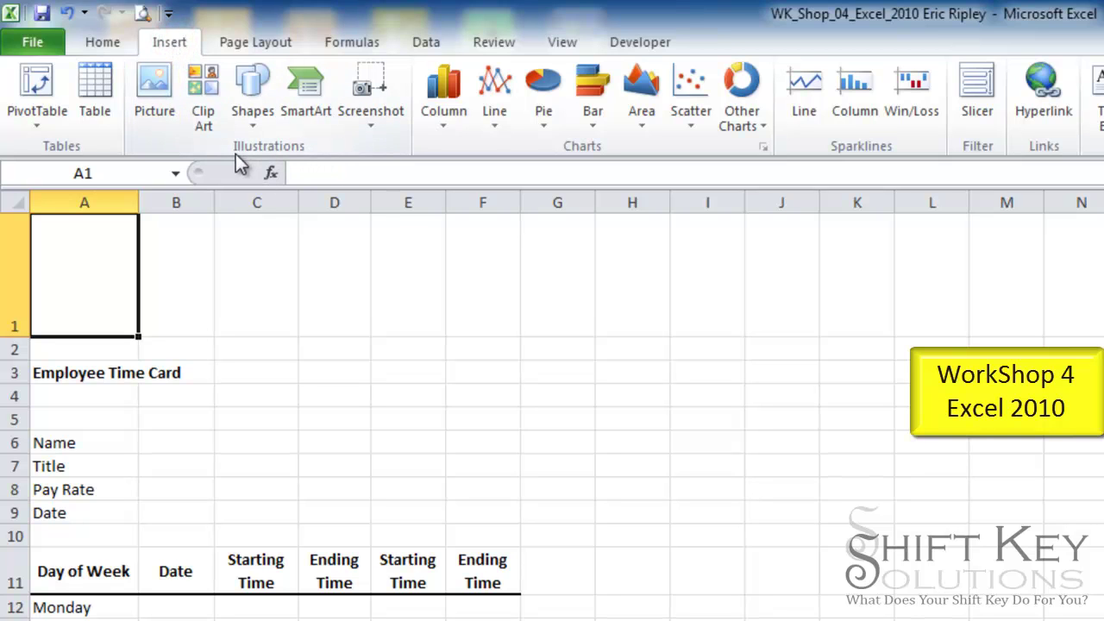
left_click(152, 102)
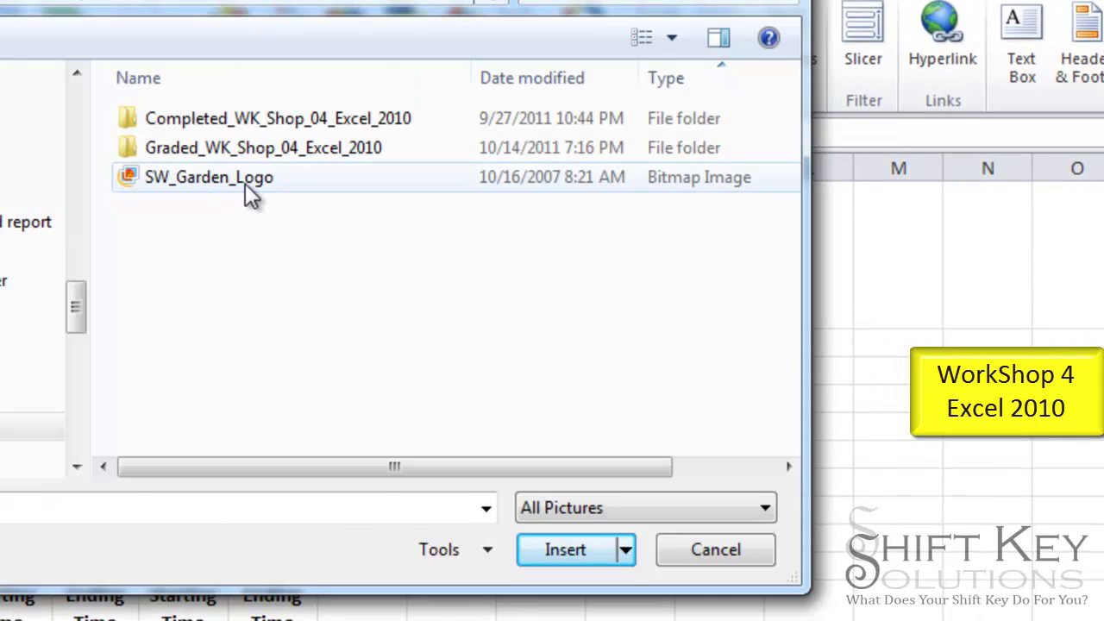
left_click(245, 183)
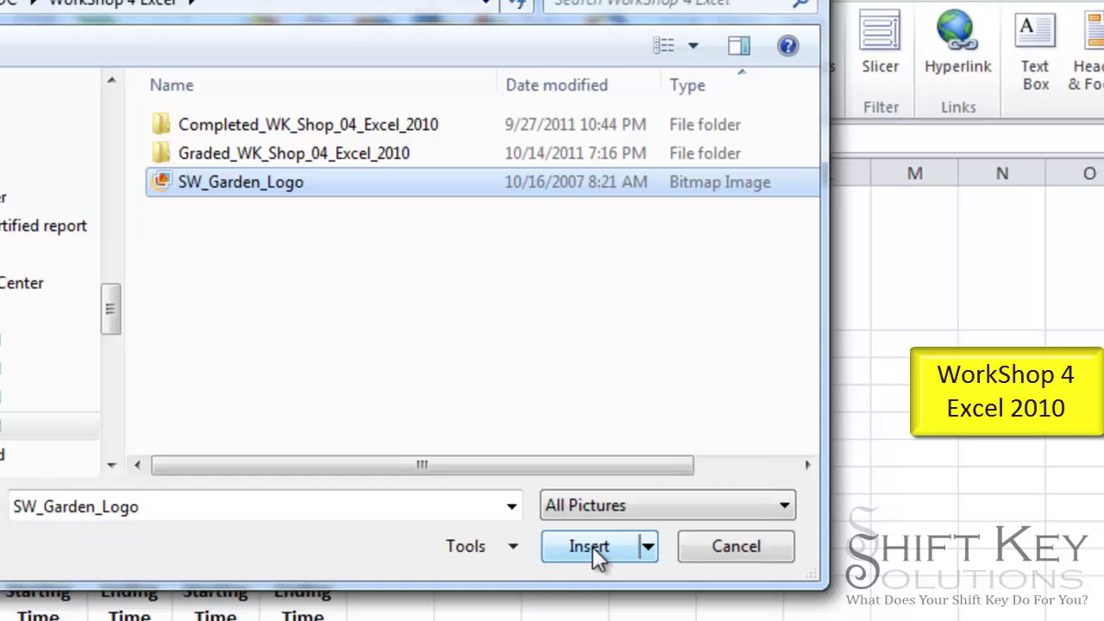
left_click(569, 549)
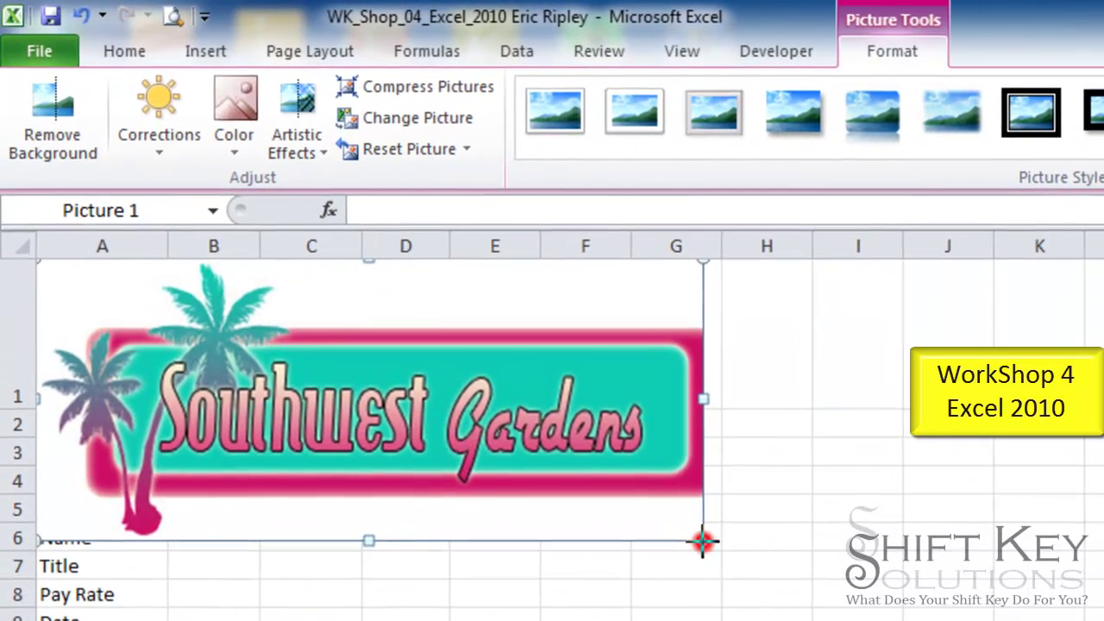
left_click_drag(582, 448, 531, 410)
left_click_drag(640, 494, 443, 384)
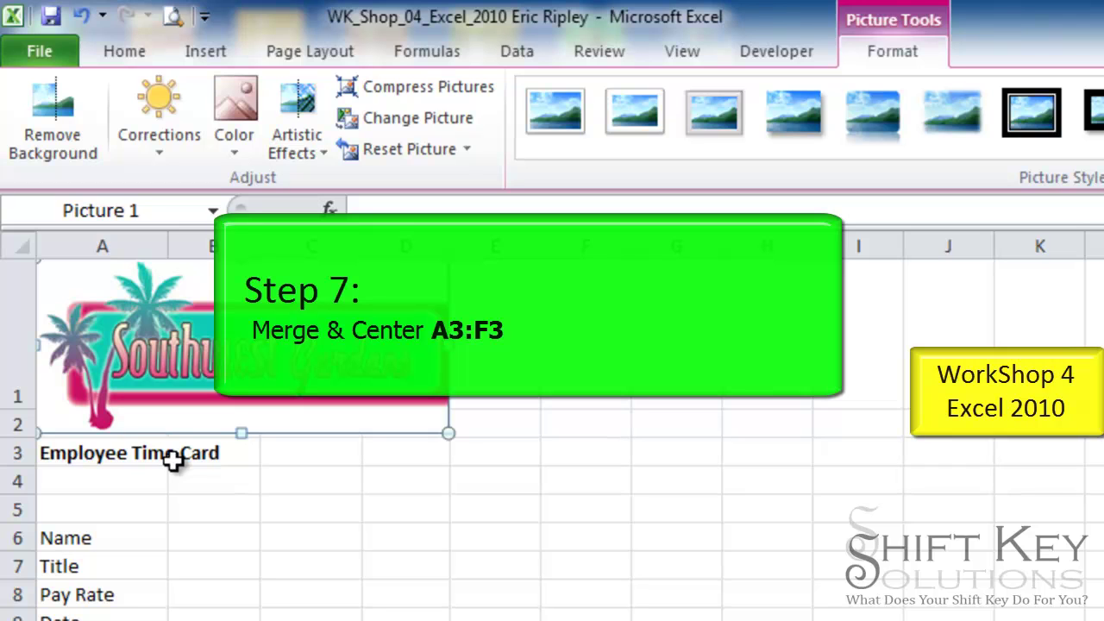
Merge and center the Employee Time Card title across cells A3:F3
left_click_drag(90, 455, 595, 451)
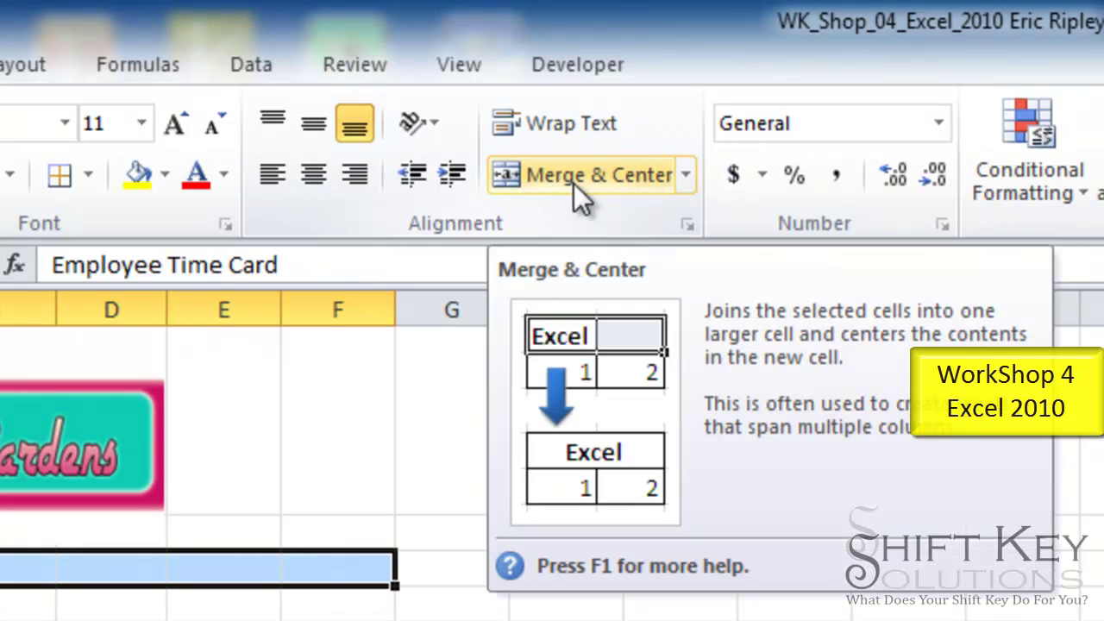
left_click(686, 177)
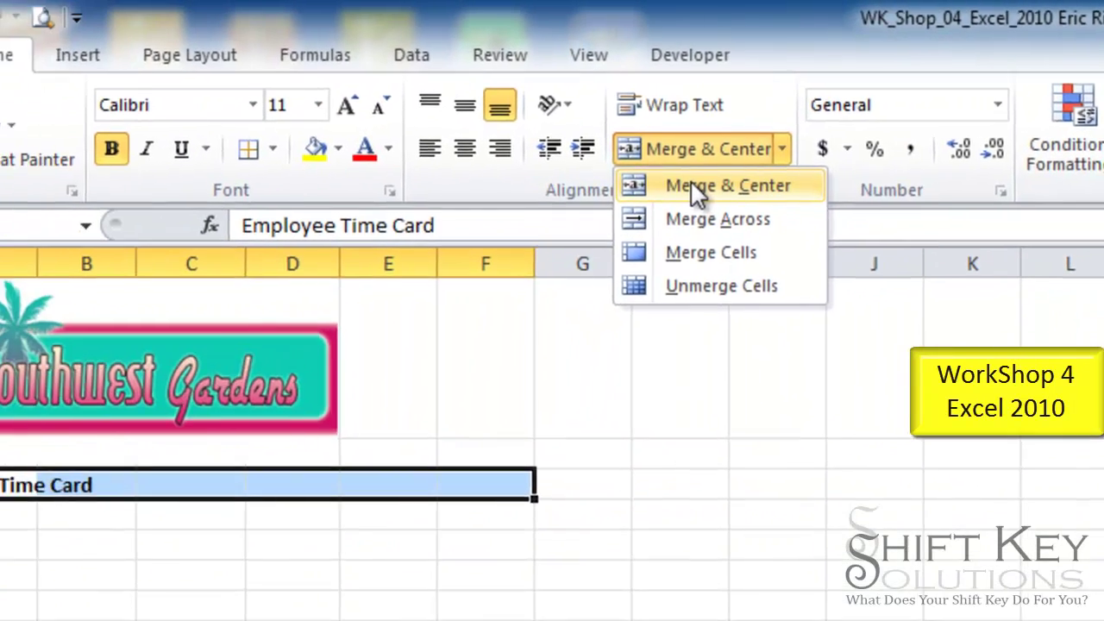
left_click(197, 217)
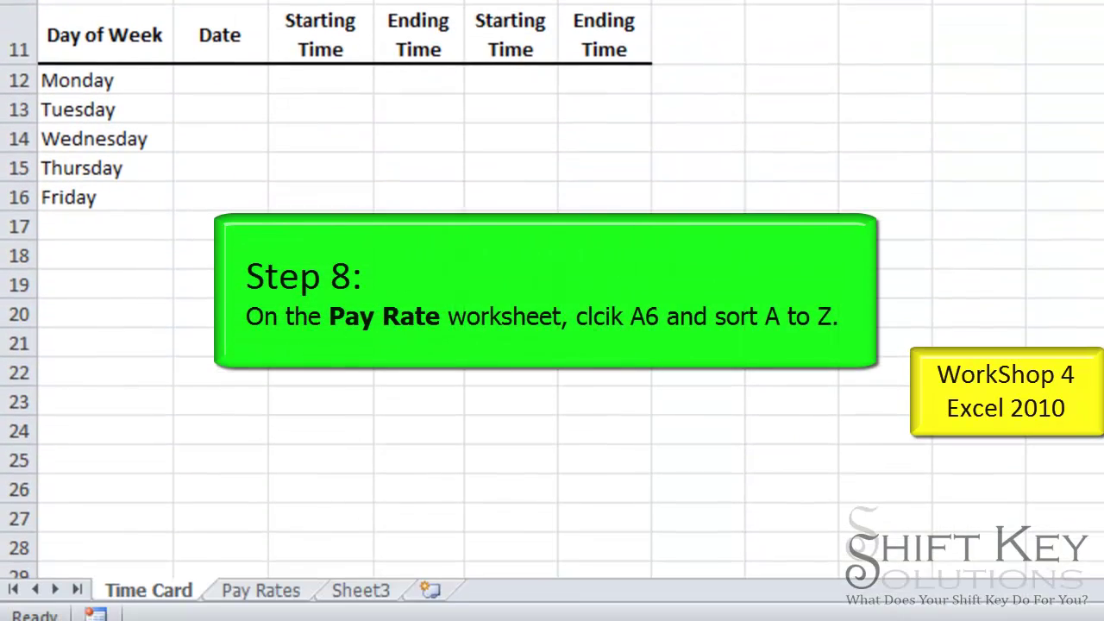
Sort the employee list on the Pay Rates sheet from A to Z by name, starting from cell A6
left_click(267, 590)
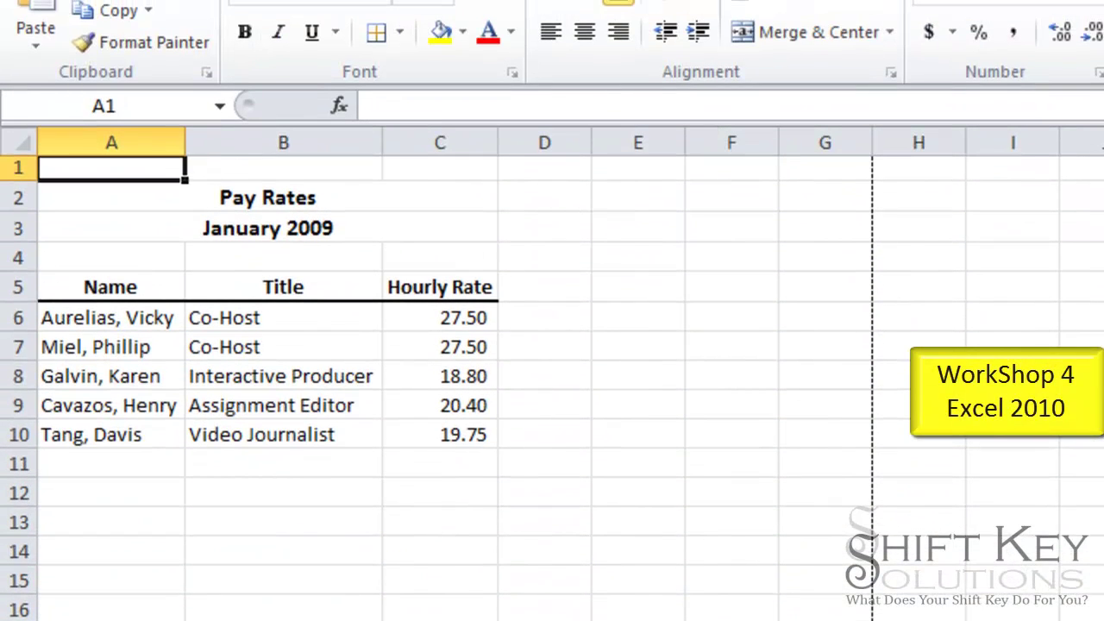
left_click(148, 318)
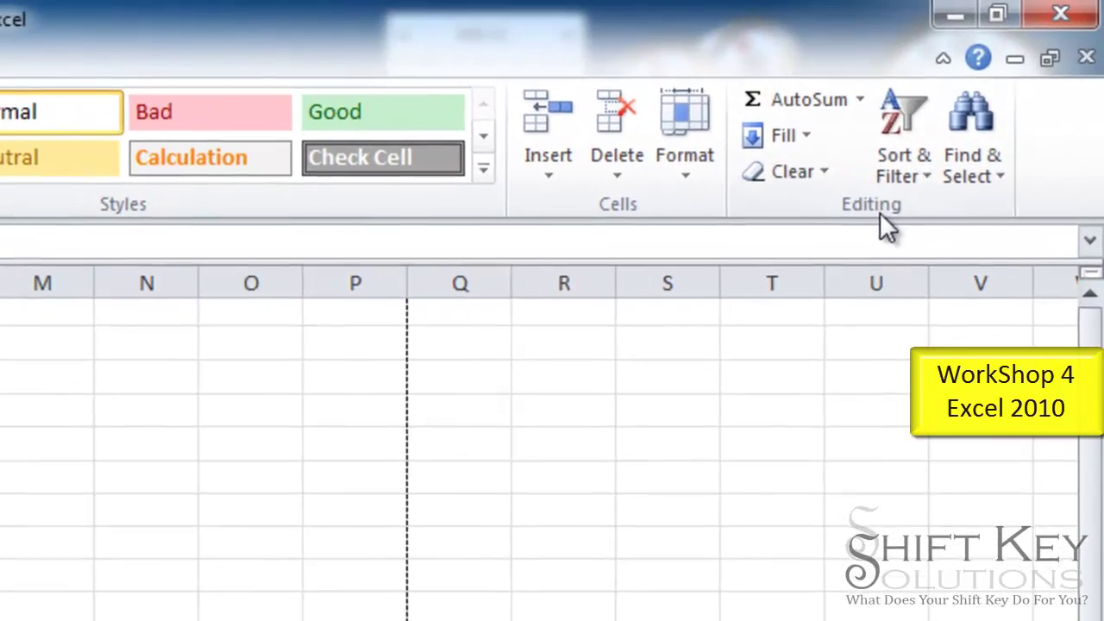
left_click(906, 136)
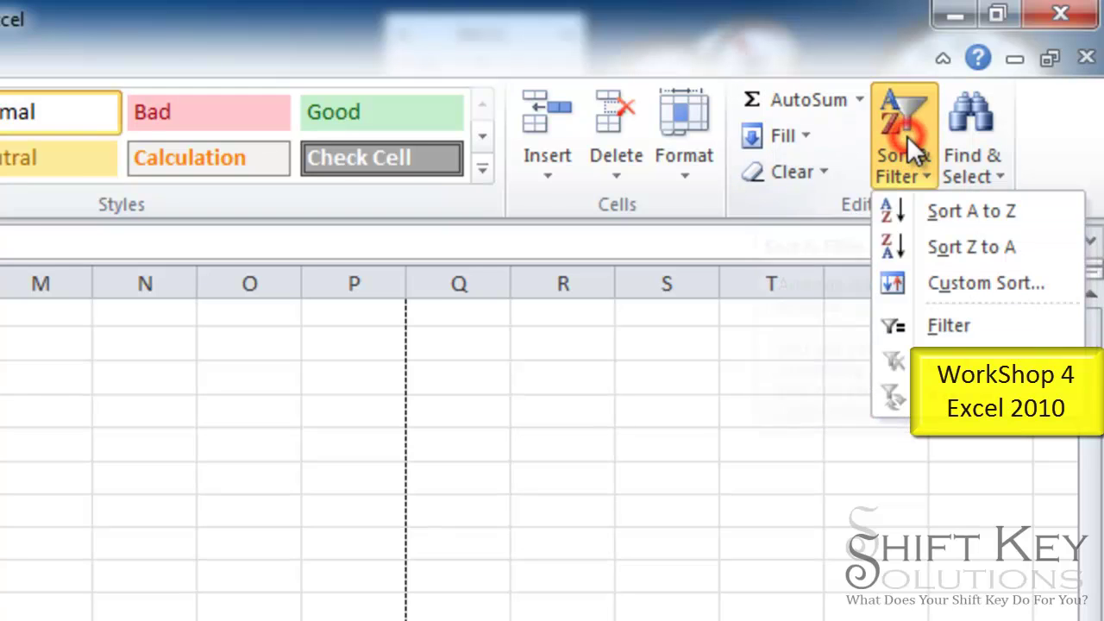
left_click(1009, 219)
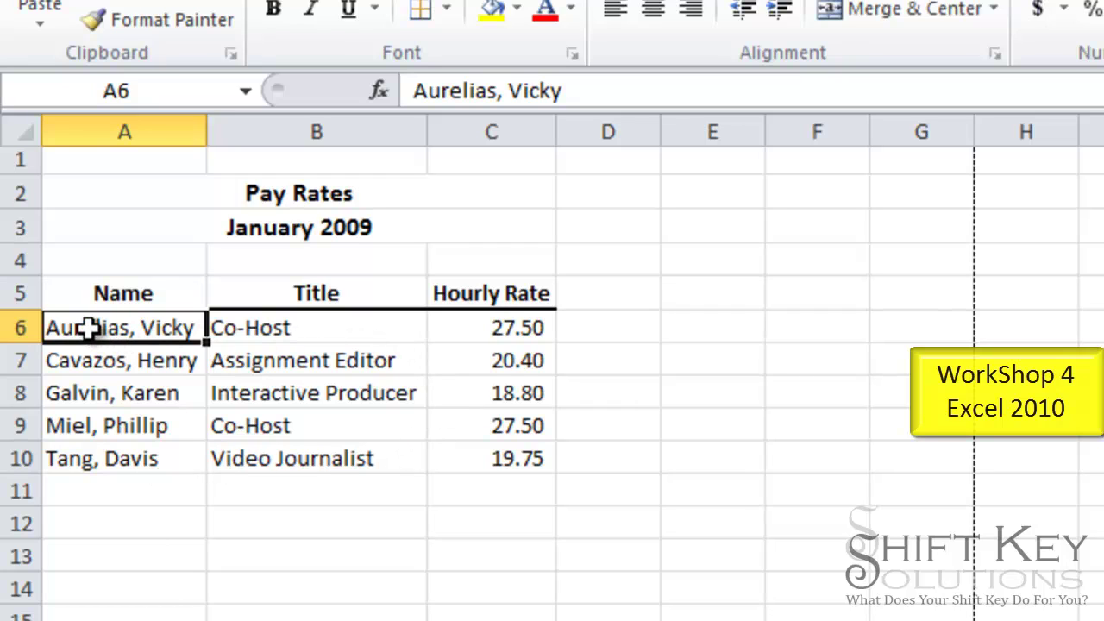
Define the name Pay_Rates for the range A6:C10 on the Pay Rates sheet
left_click_drag(89, 328, 522, 459)
left_click_drag(522, 500, 522, 501)
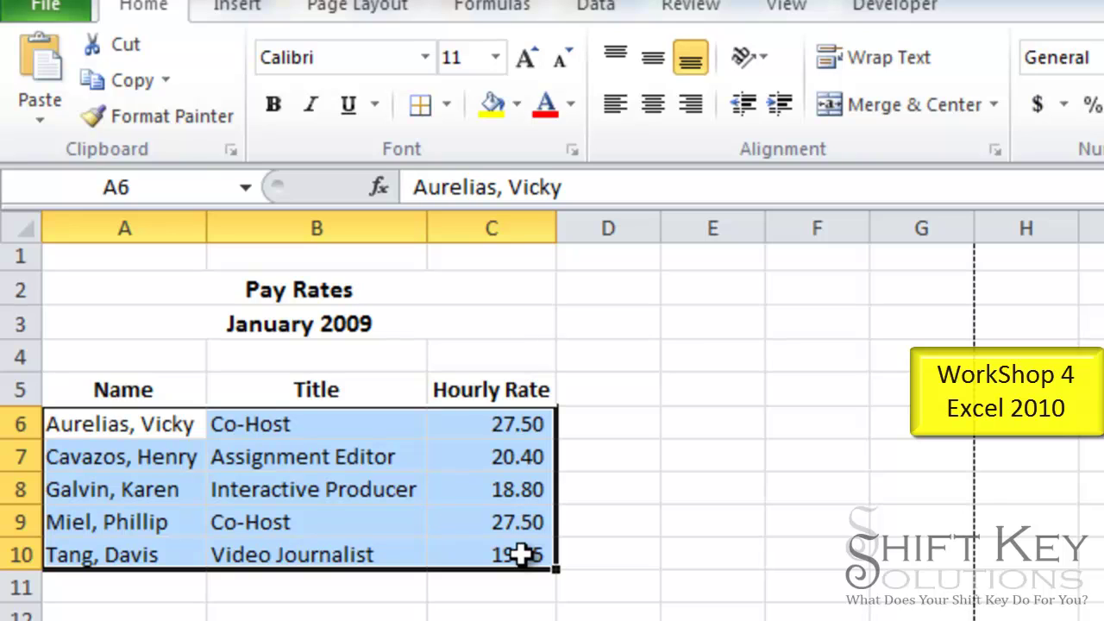
left_click(162, 184)
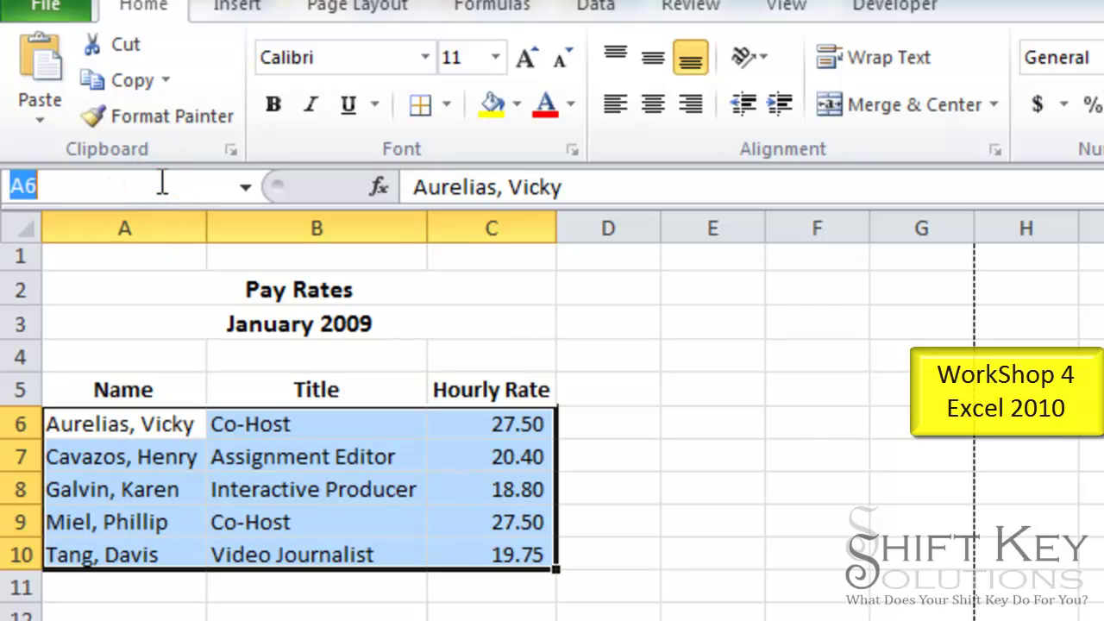
type("Pay_")
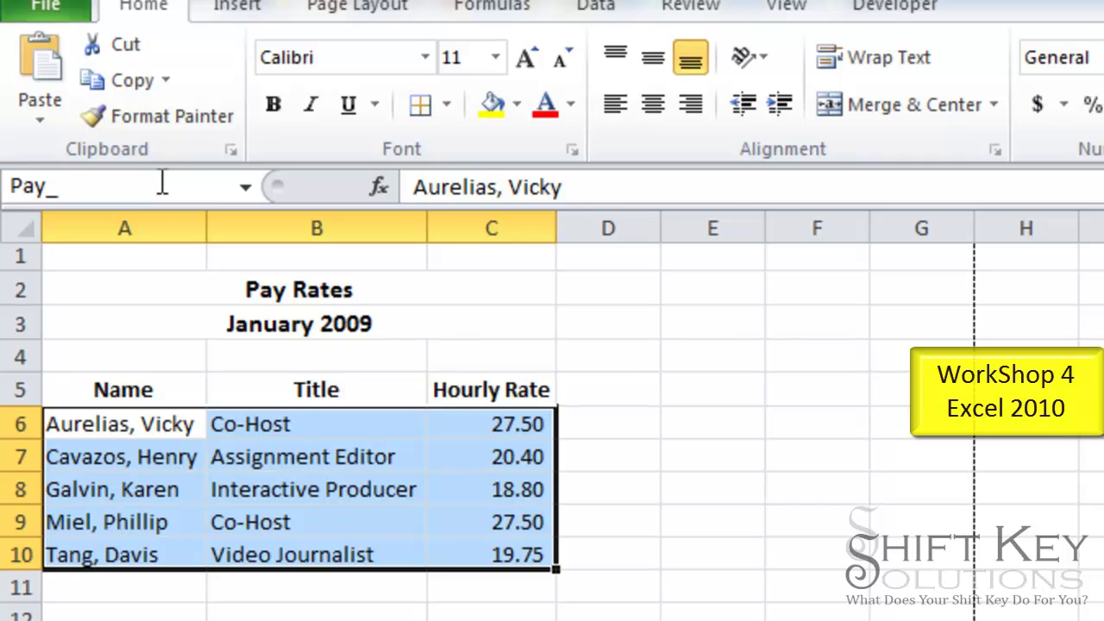
type("Rates")
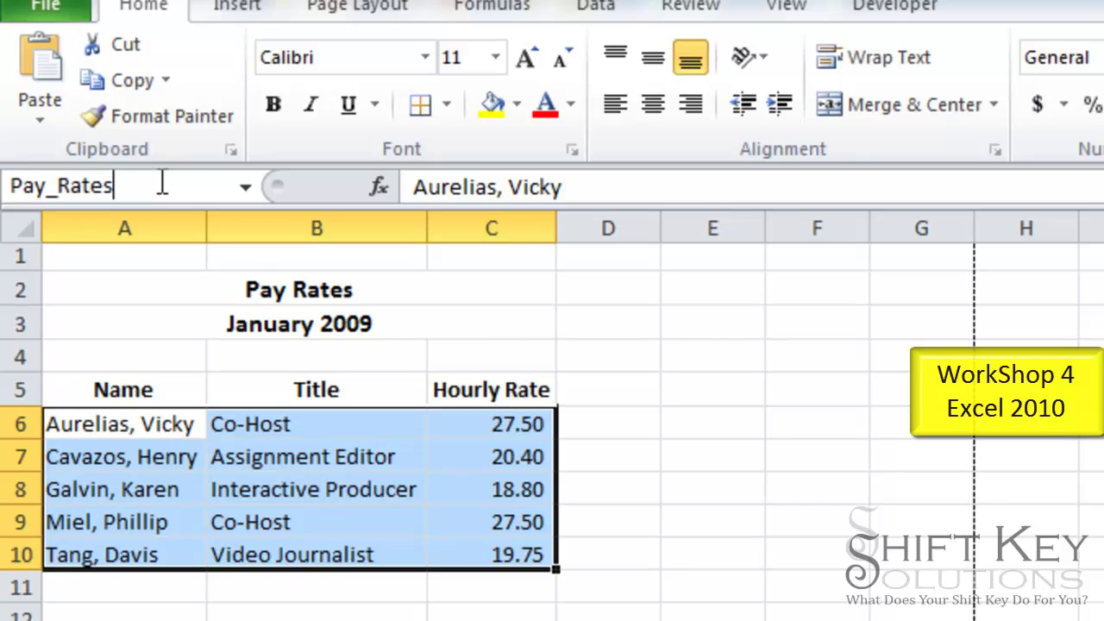
key("Return")
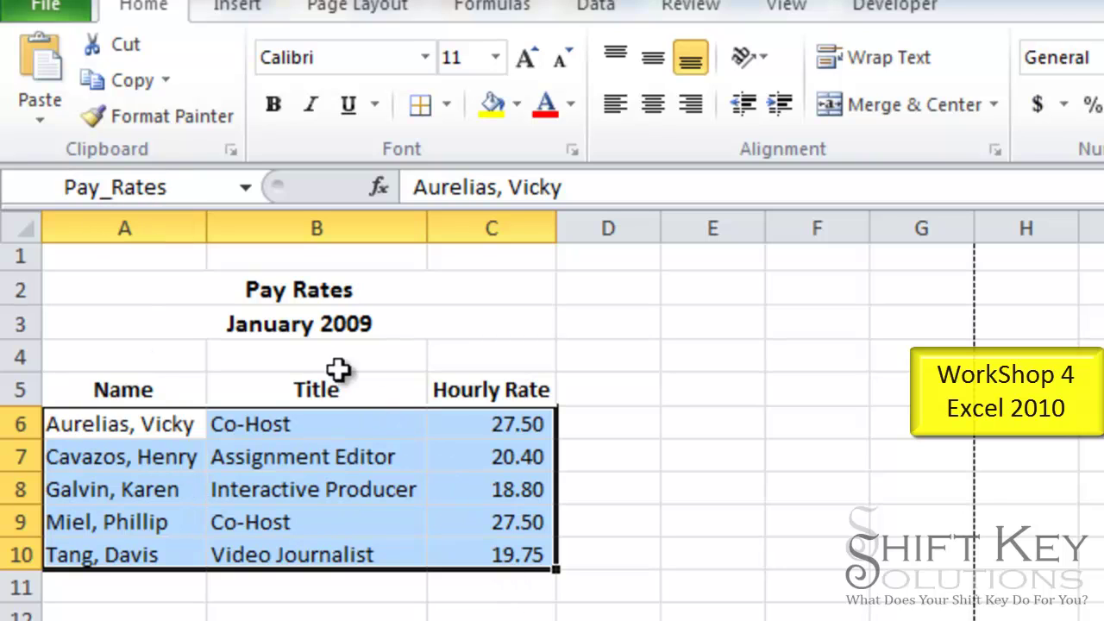
Check the Pay_Rates named range by jumping to it from cell A6, and return to cell A6
left_click(111, 425)
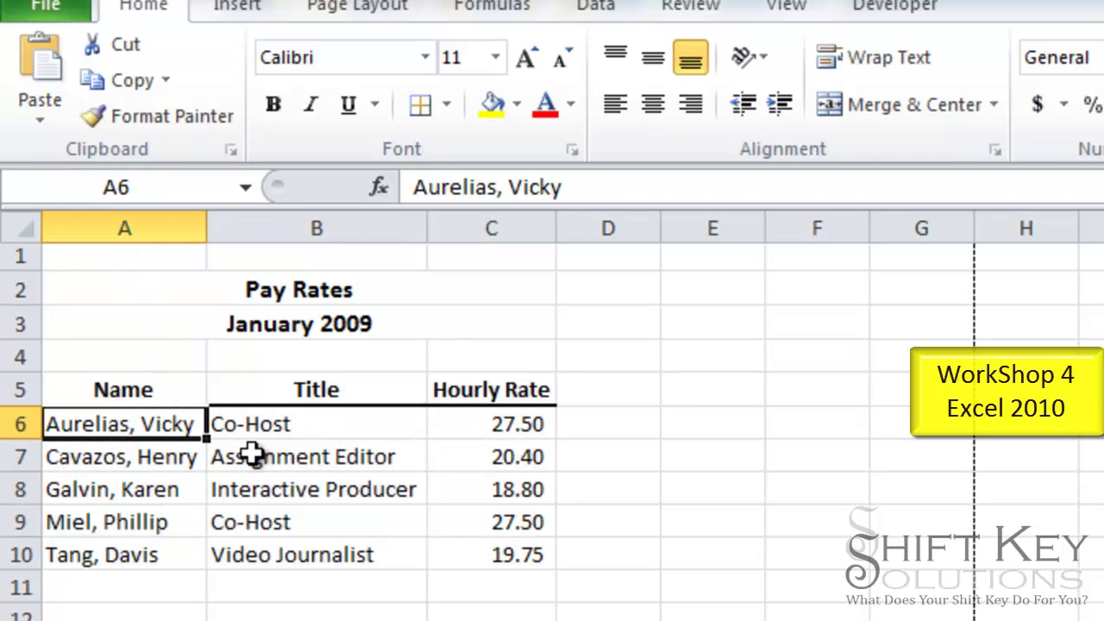
left_click(245, 188)
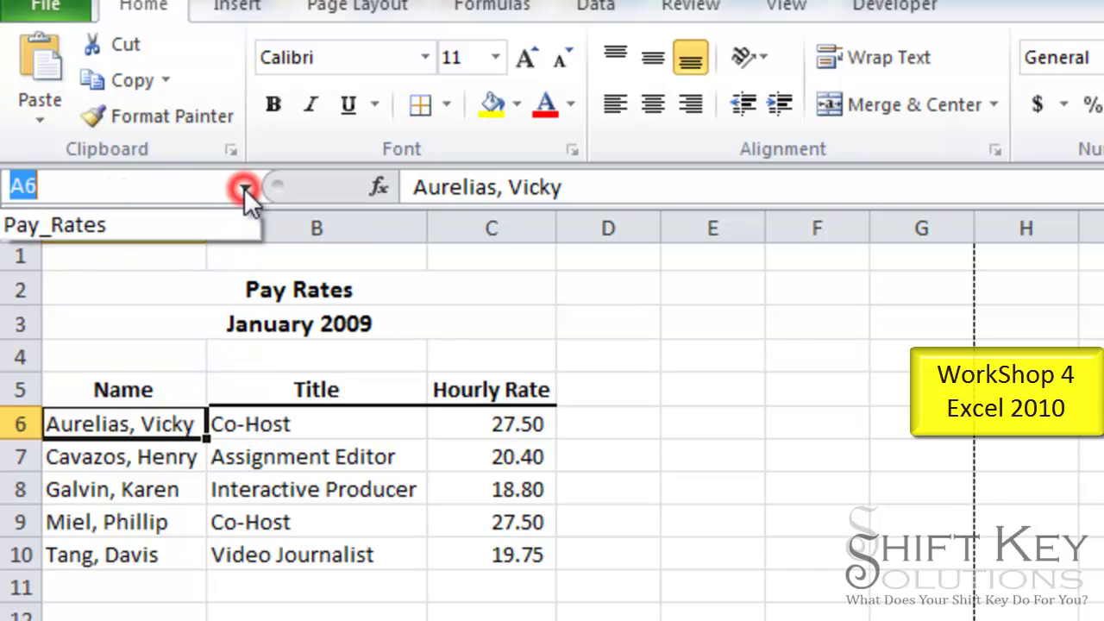
left_click(114, 224)
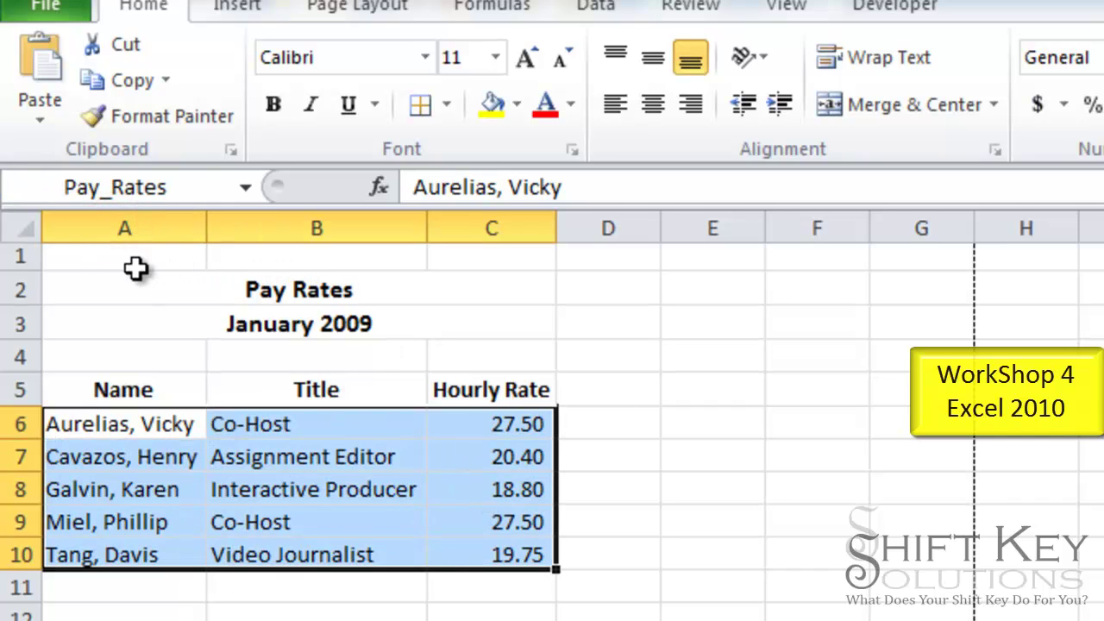
left_click(66, 423)
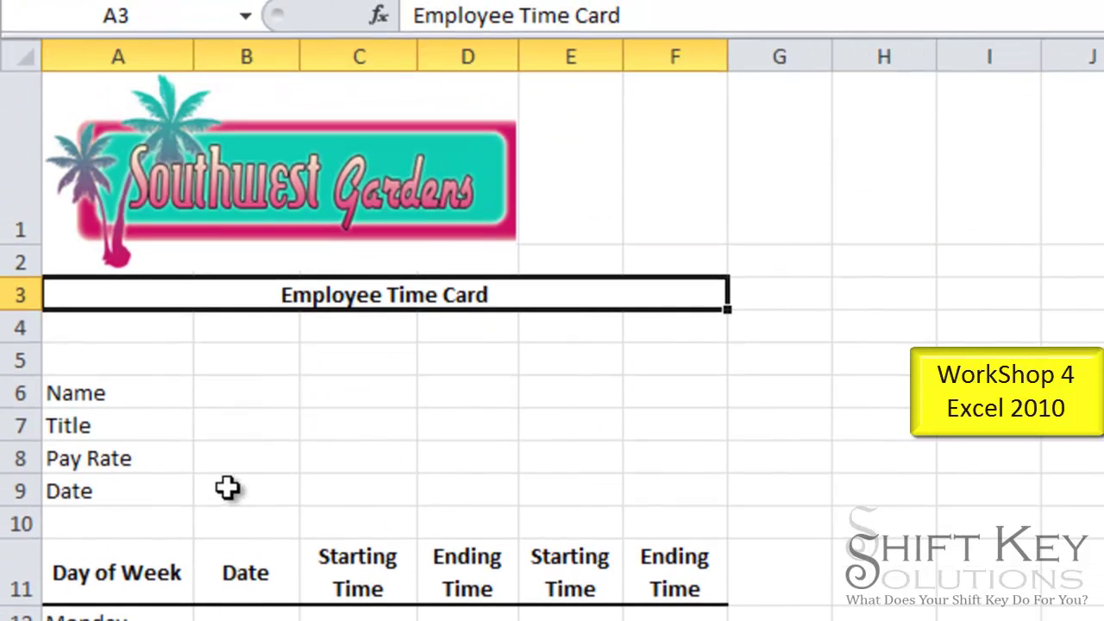
Enter the first listed employee's name, last name first, in cell B6 of the Time Card sheet
left_click(238, 402)
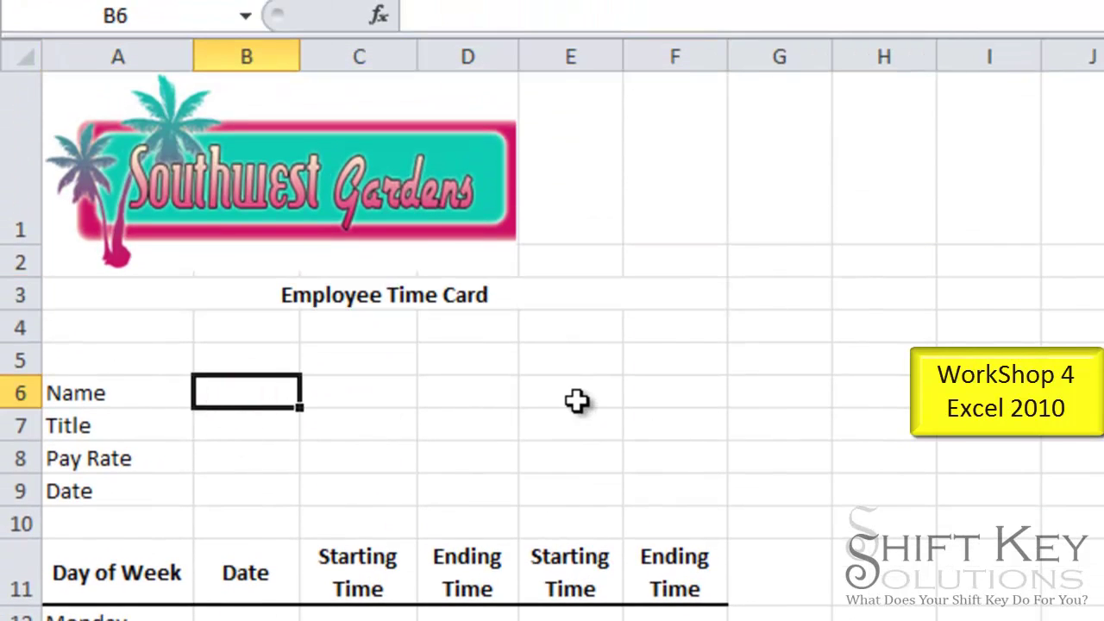
type("Aurelias, Vicky")
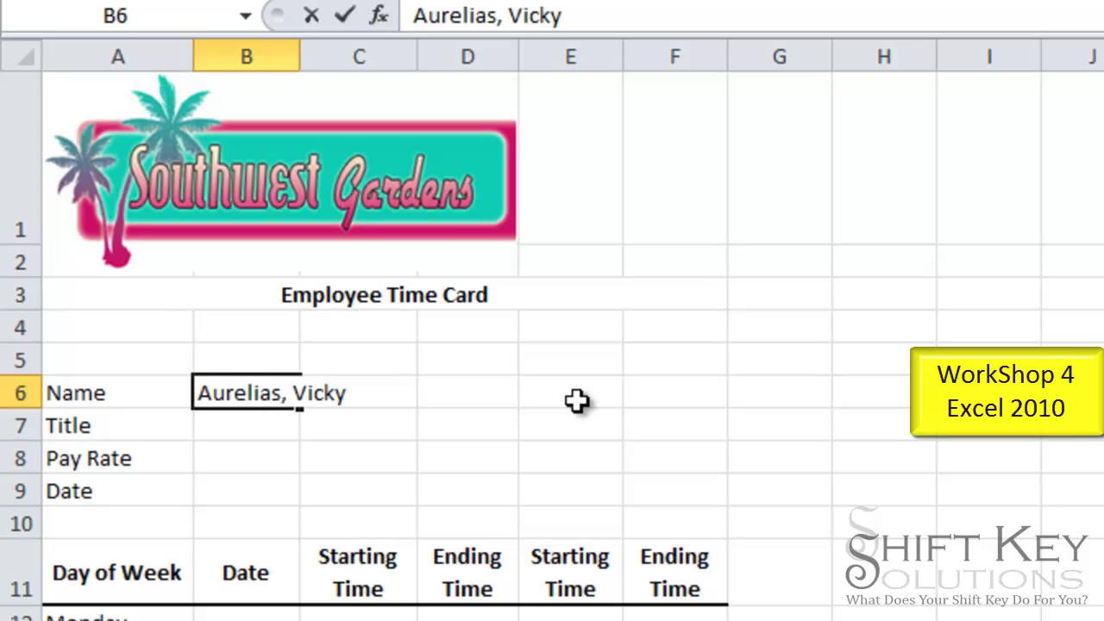
left_click(259, 431)
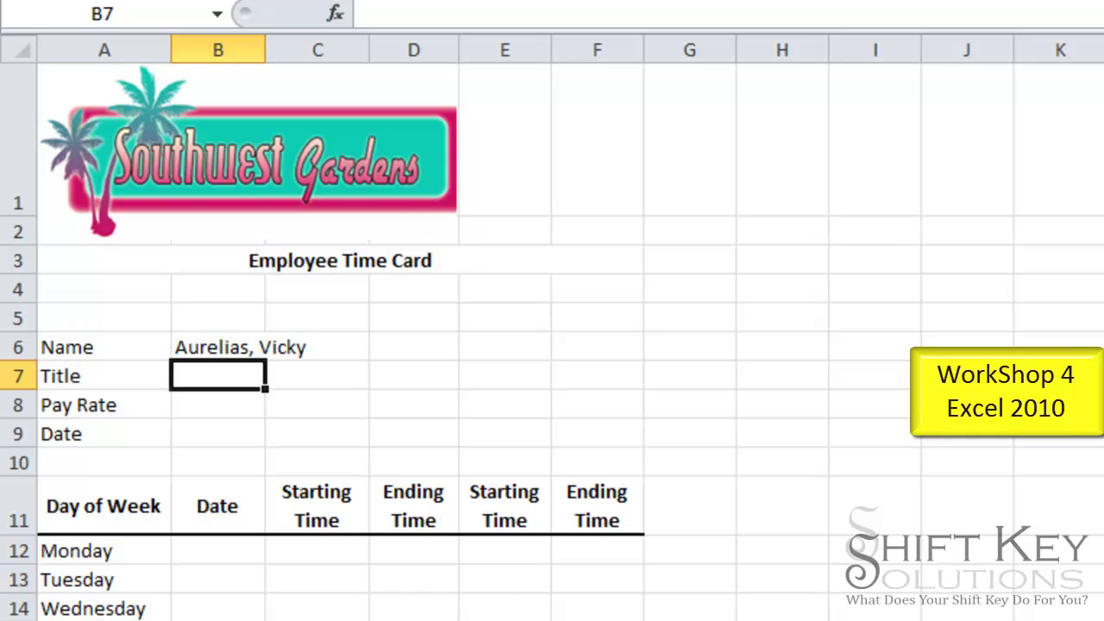
Compare the Name, Title and Pay Rate cells on the Time Card sheet with the employee table on the Pay Rates sheet
key("ctrl+Page_Down")
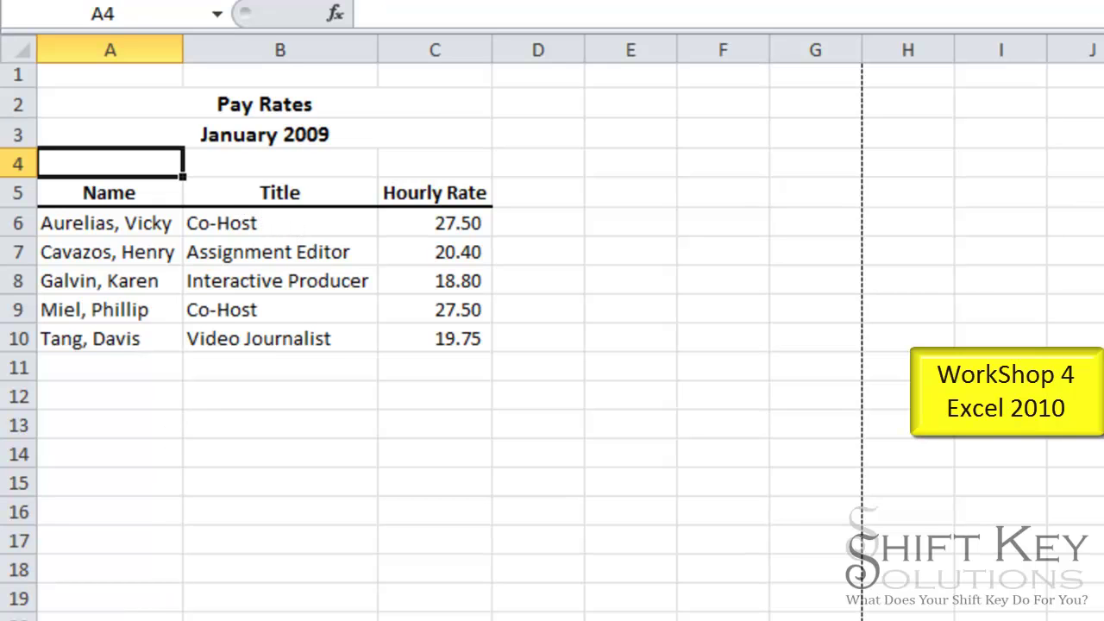
key("ctrl+Page_Down")
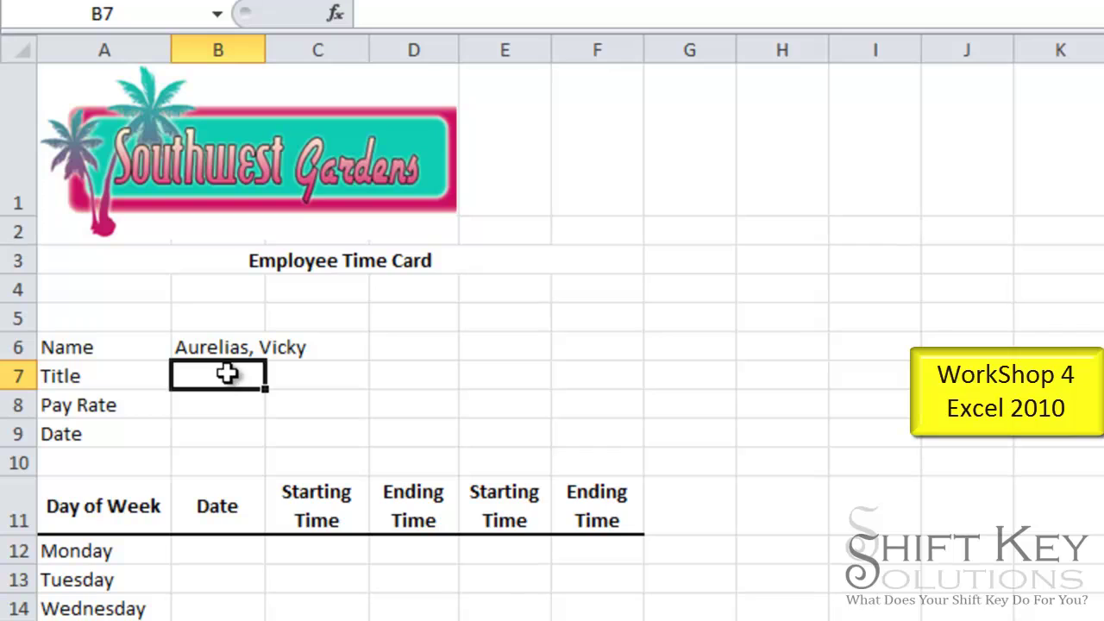
left_click(216, 346)
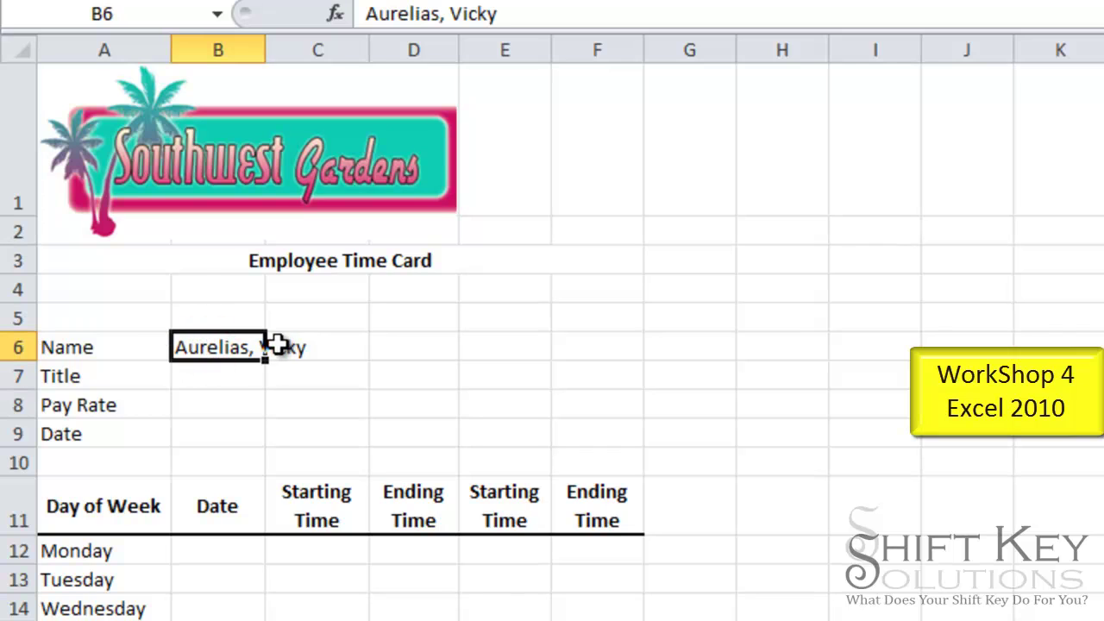
left_click(188, 377)
left_click(200, 409)
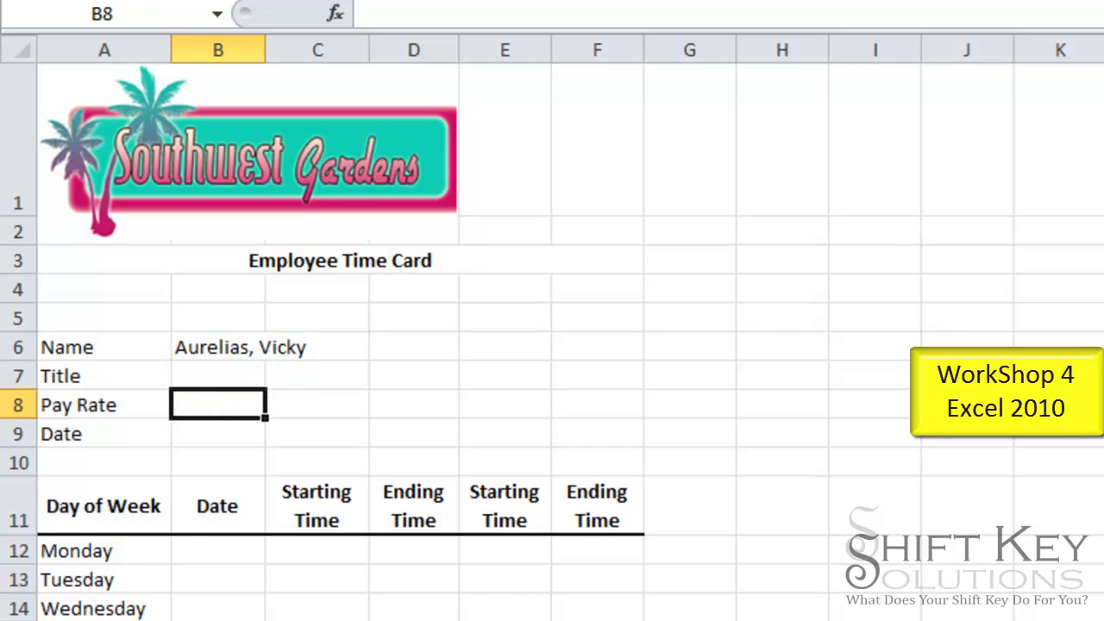
key("ctrl+Page_Down")
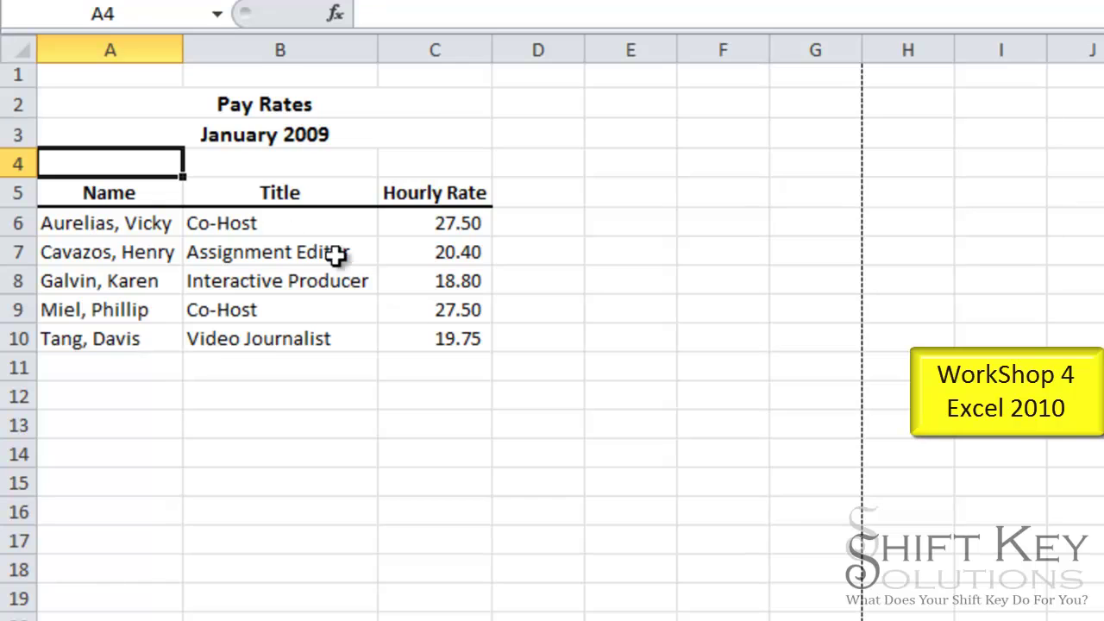
left_click(151, 258)
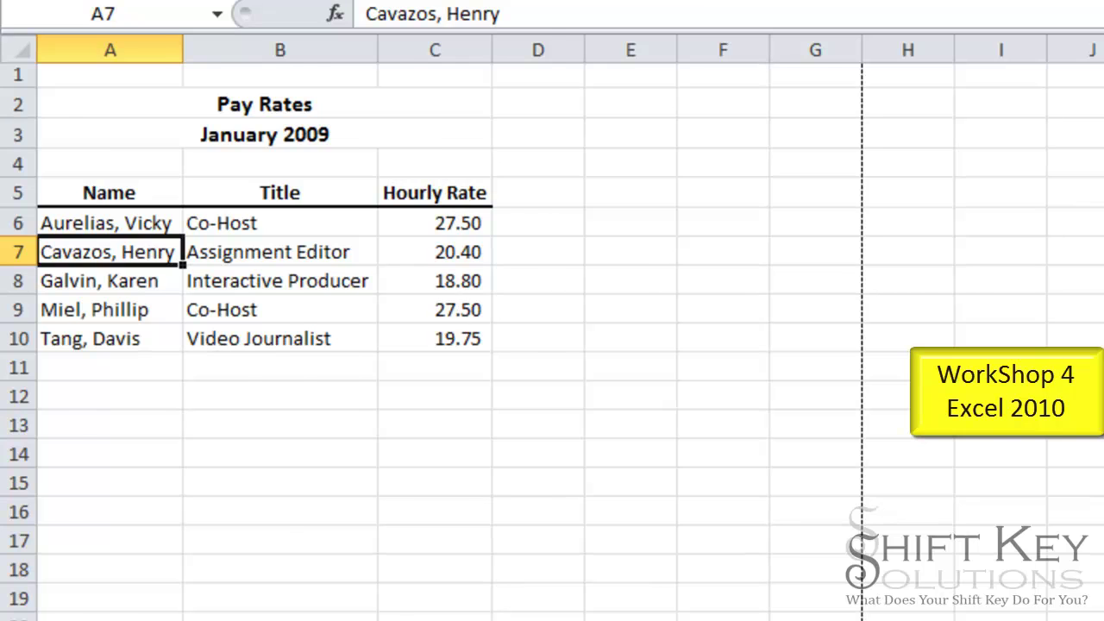
key("ctrl+Page_Up")
Enter the formula =VLOOKUP($B$6,Pay_Rates,2) in the Title cell B7 of the Time Card sheet
left_click(232, 377)
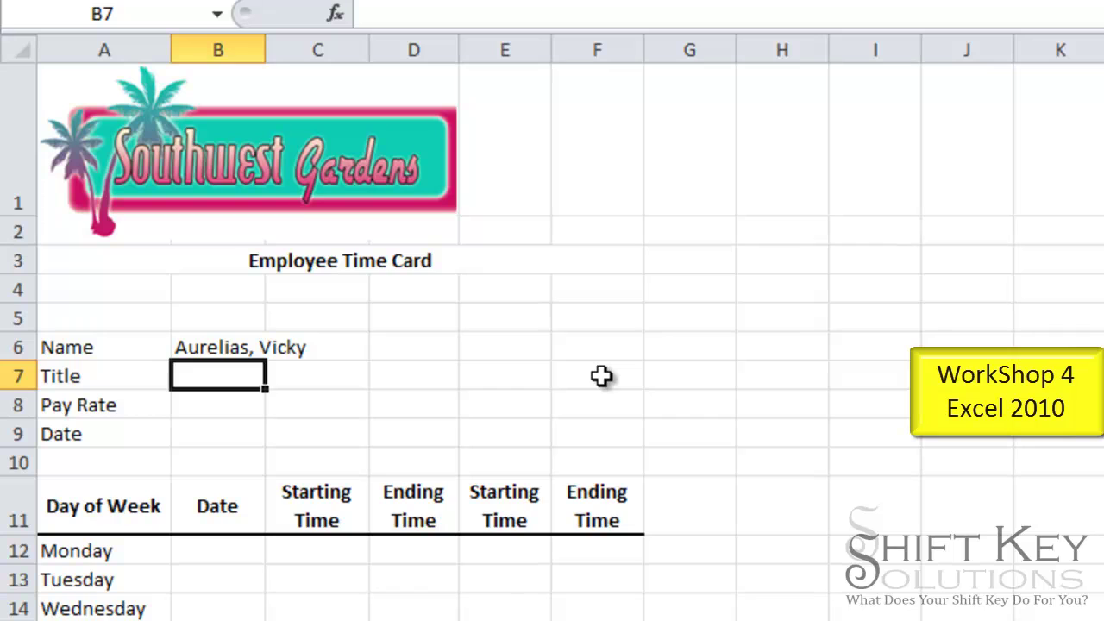
type("=vl")
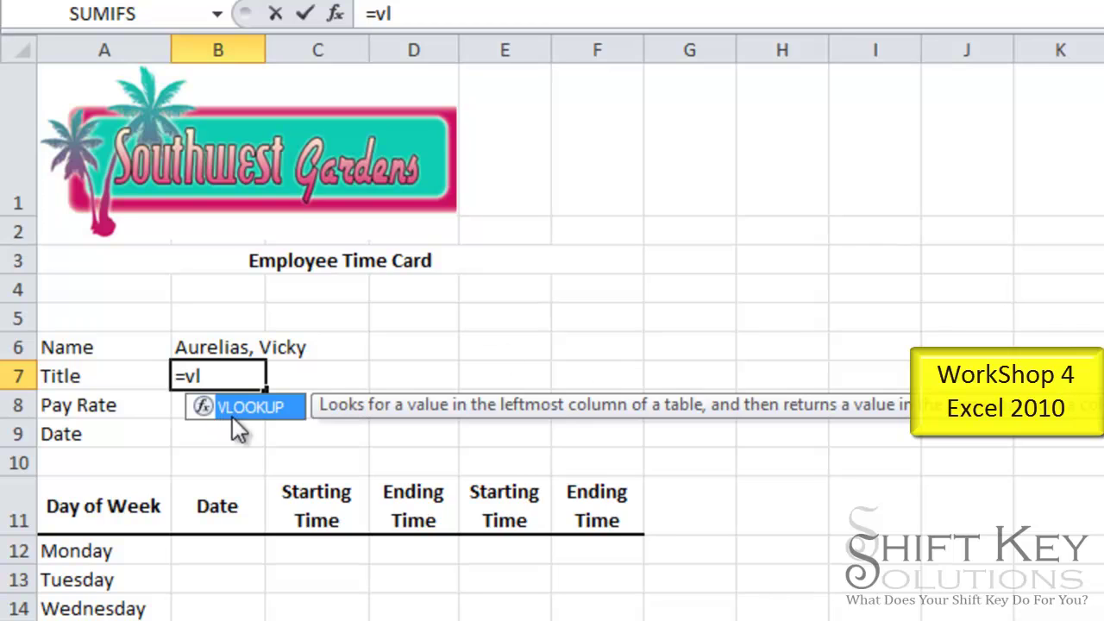
key("Tab")
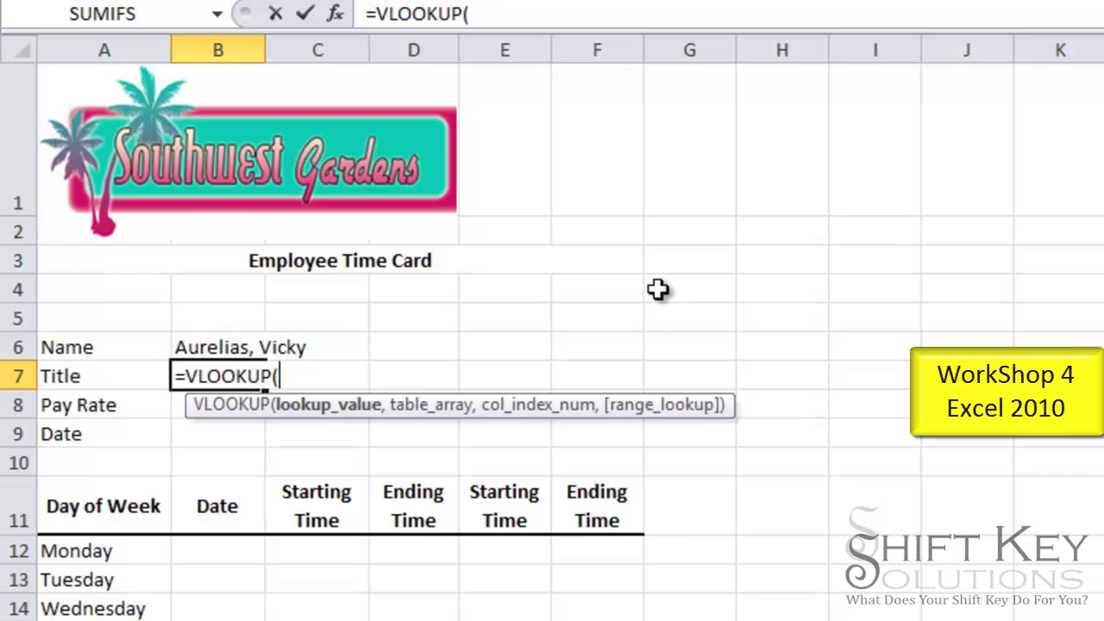
type("b6")
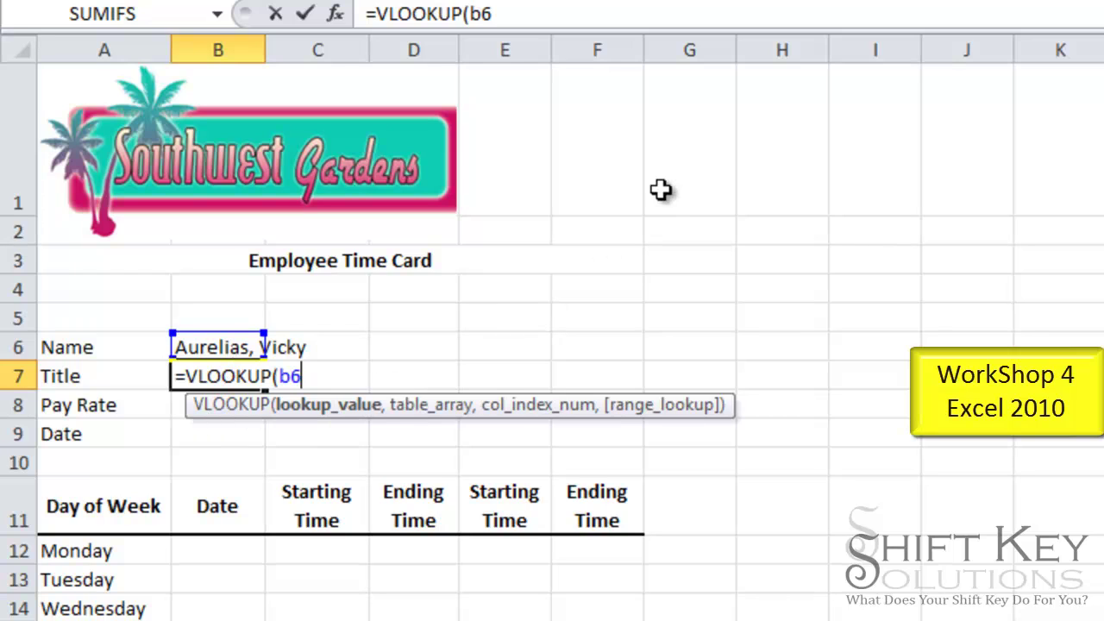
key("F4")
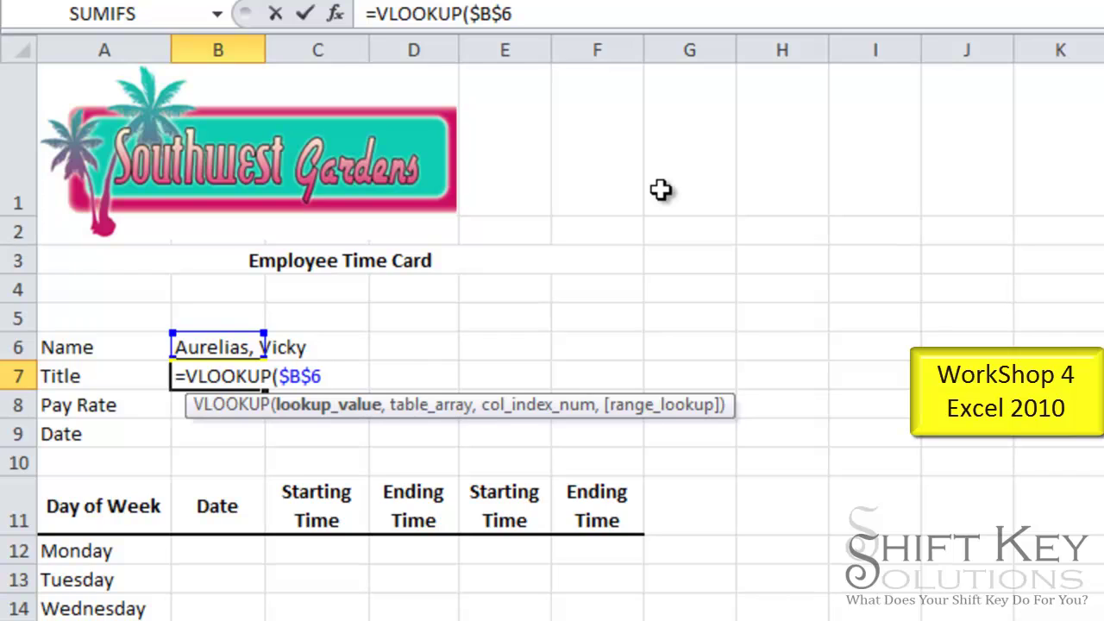
type(",")
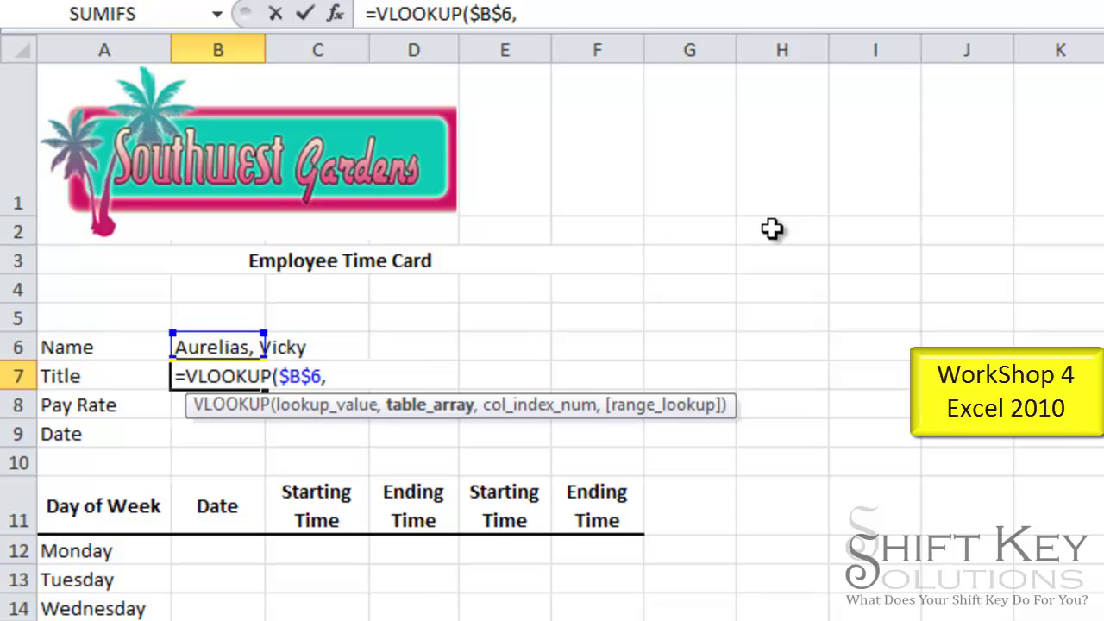
type("Pay_")
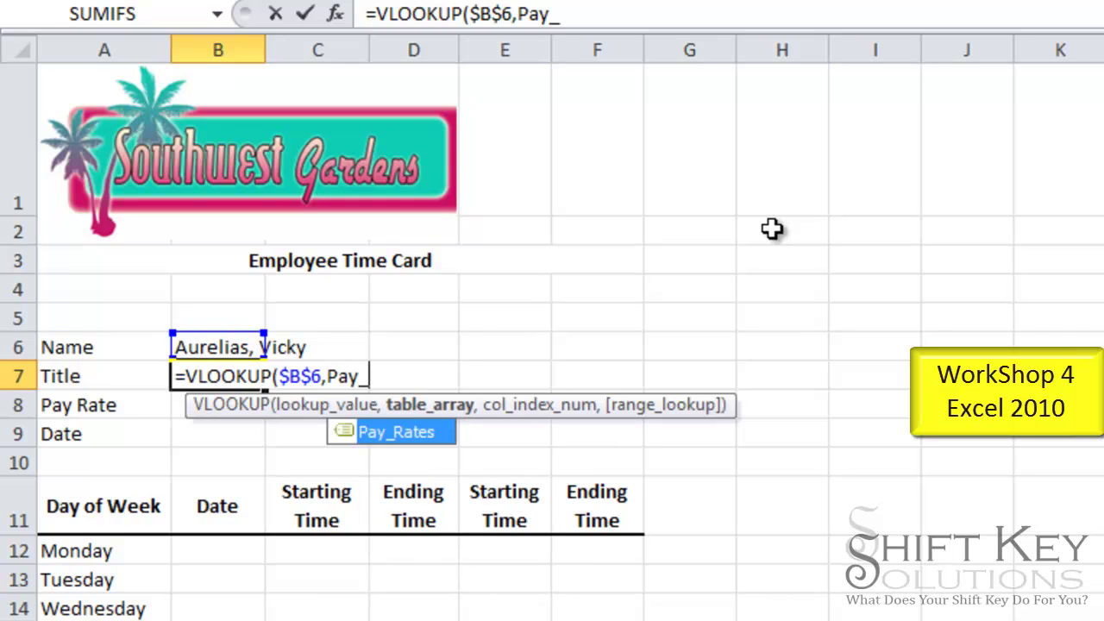
type("Rates")
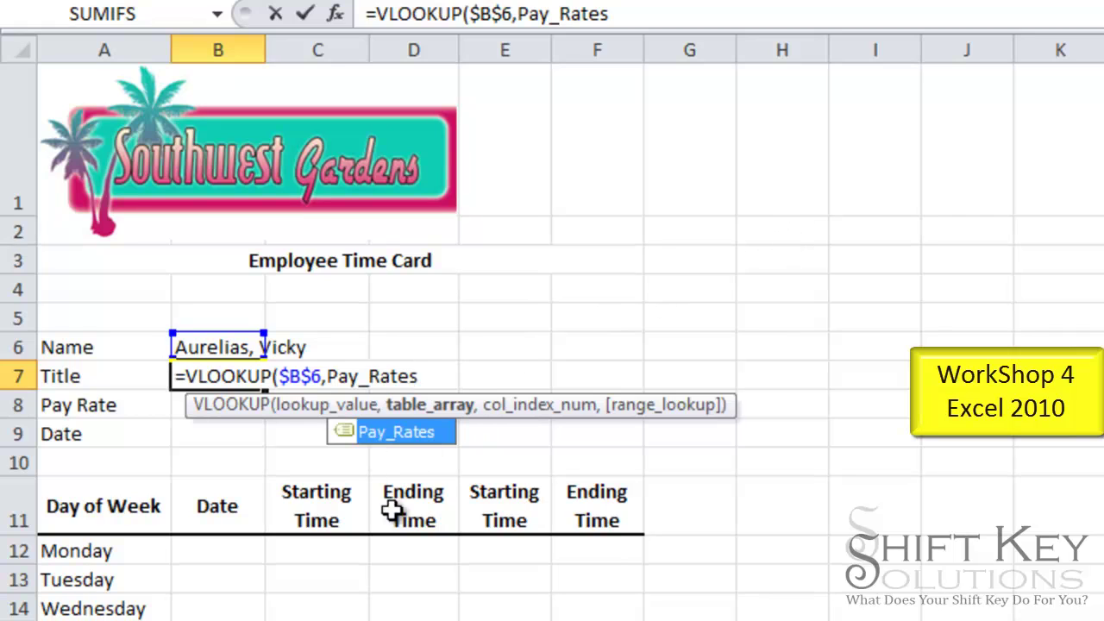
key("Escape")
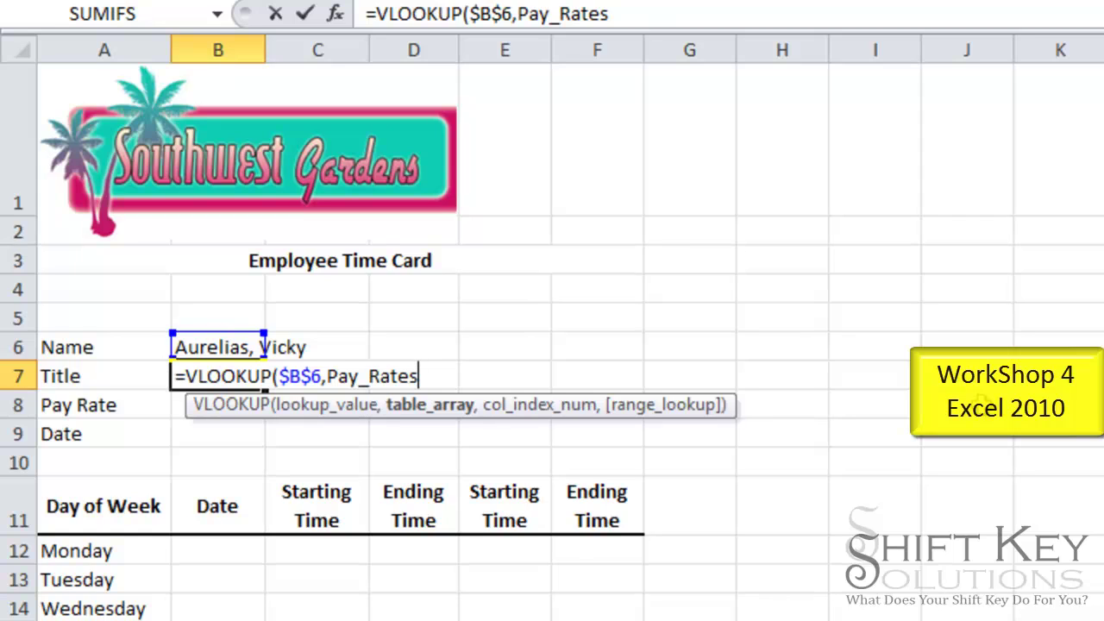
type(",")
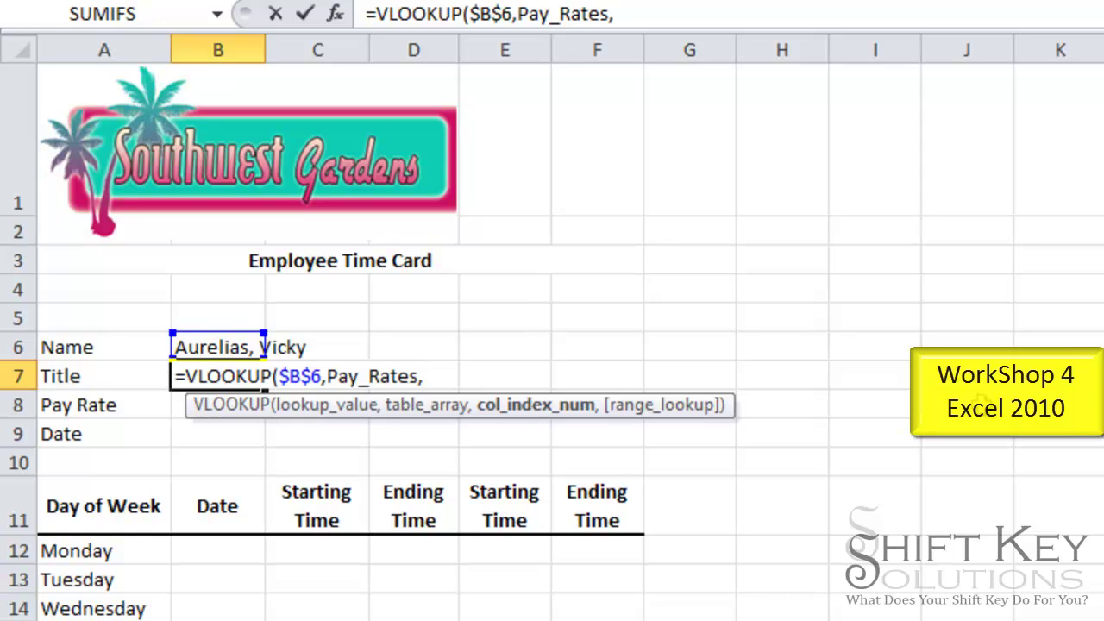
type("2)")
key("Return")
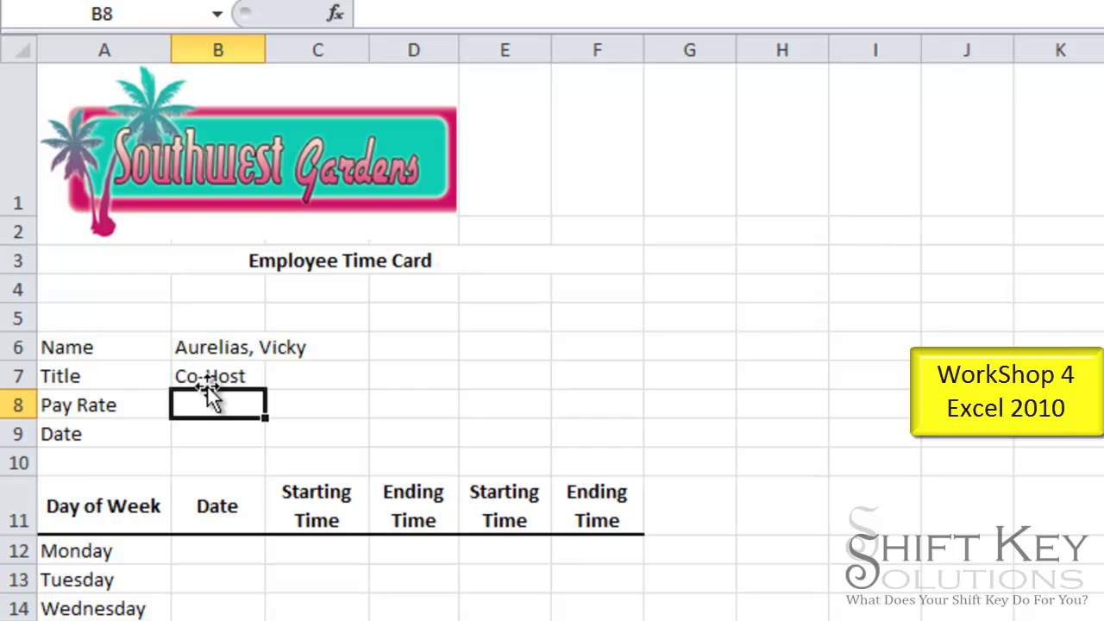
Replace the name in cell B6 with the last listed employee's, last name first, and check the Title formula in B7
key("Up")
key("Up")
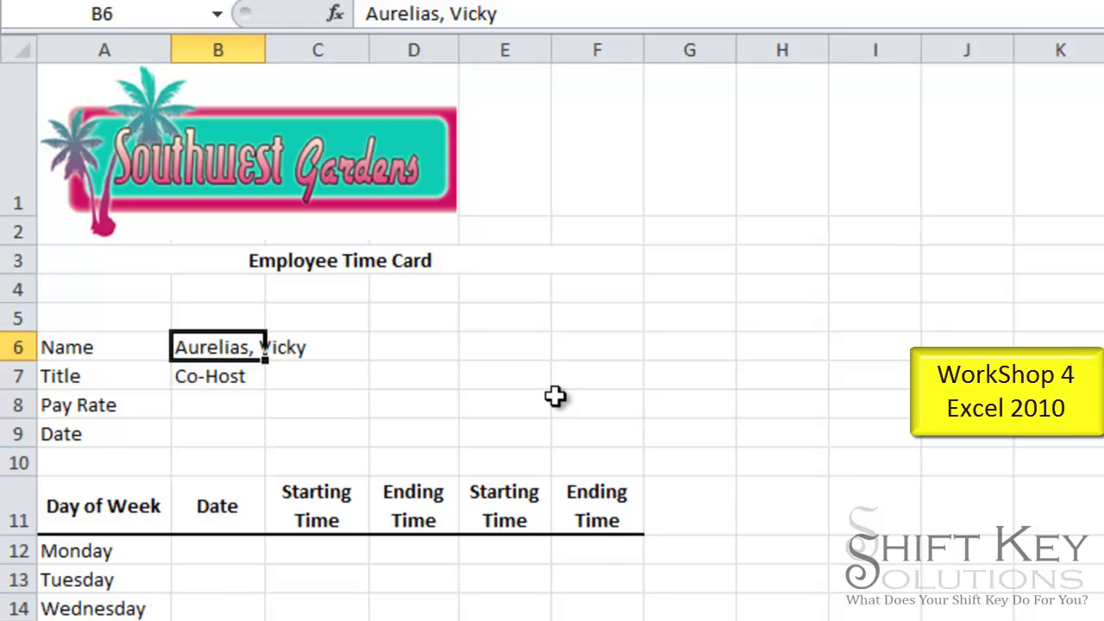
type("Tange")
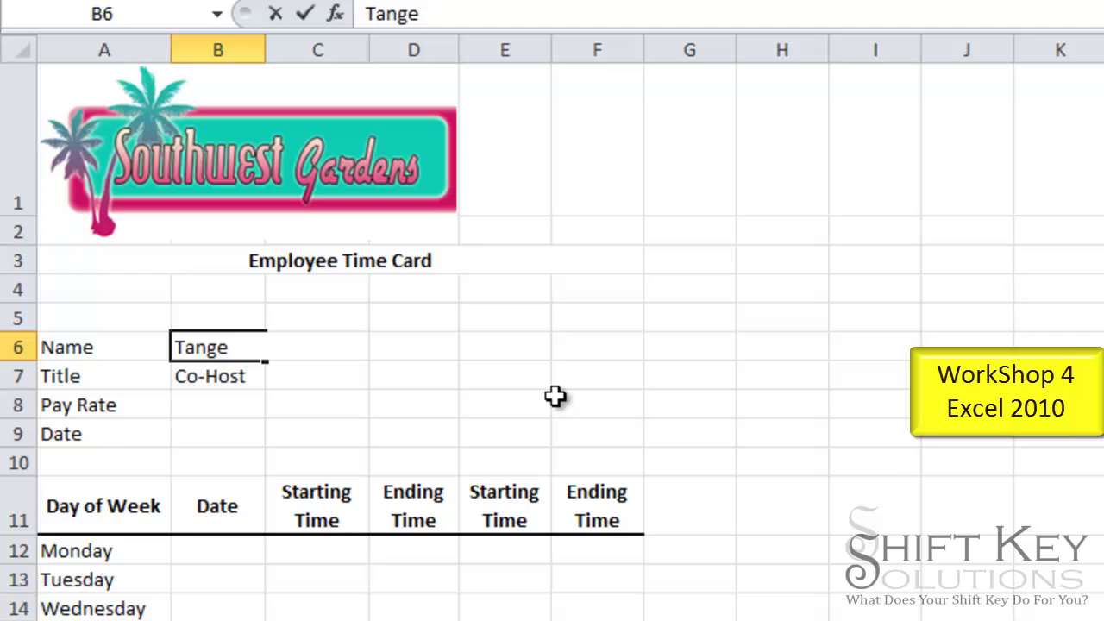
key("BackSpace")
type("gg")
key("BackSpace")
type(", Davis")
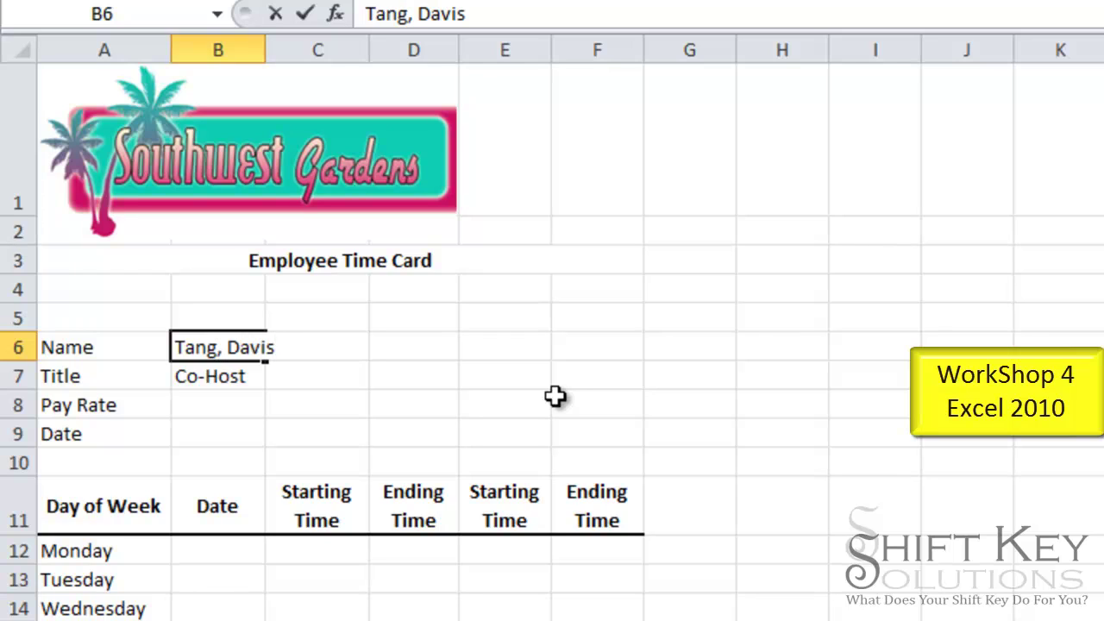
key("Tab")
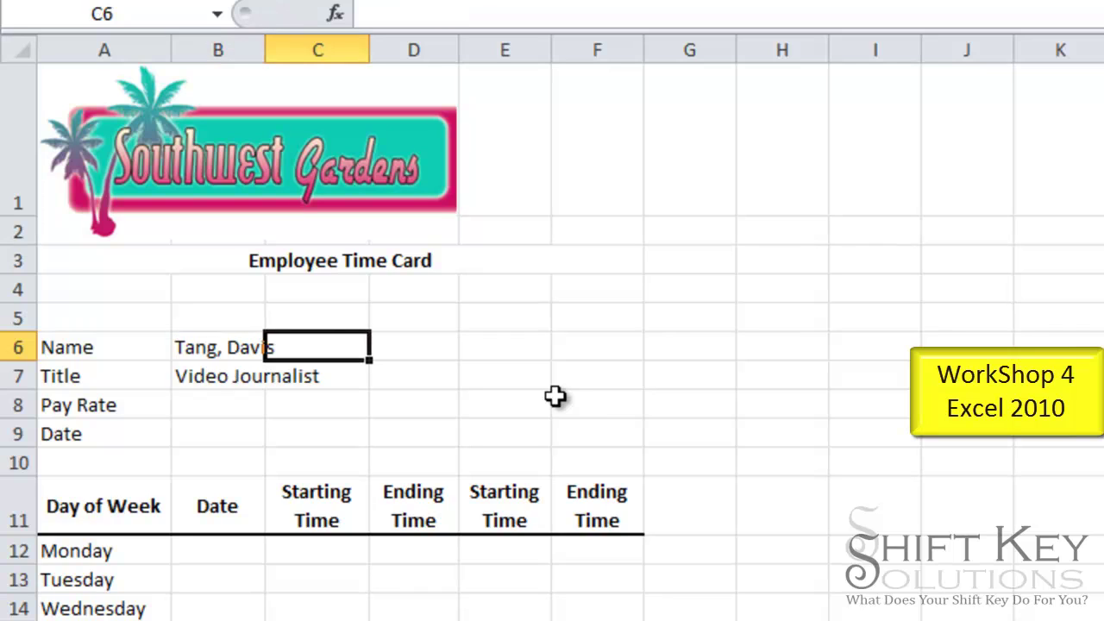
left_click(215, 381)
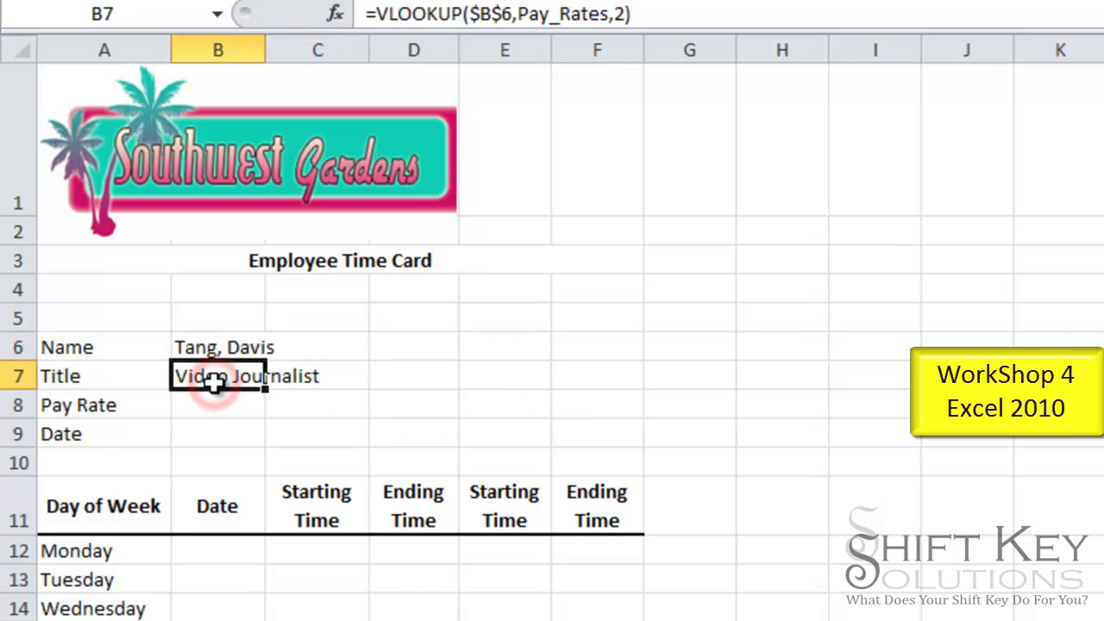
left_click(215, 347)
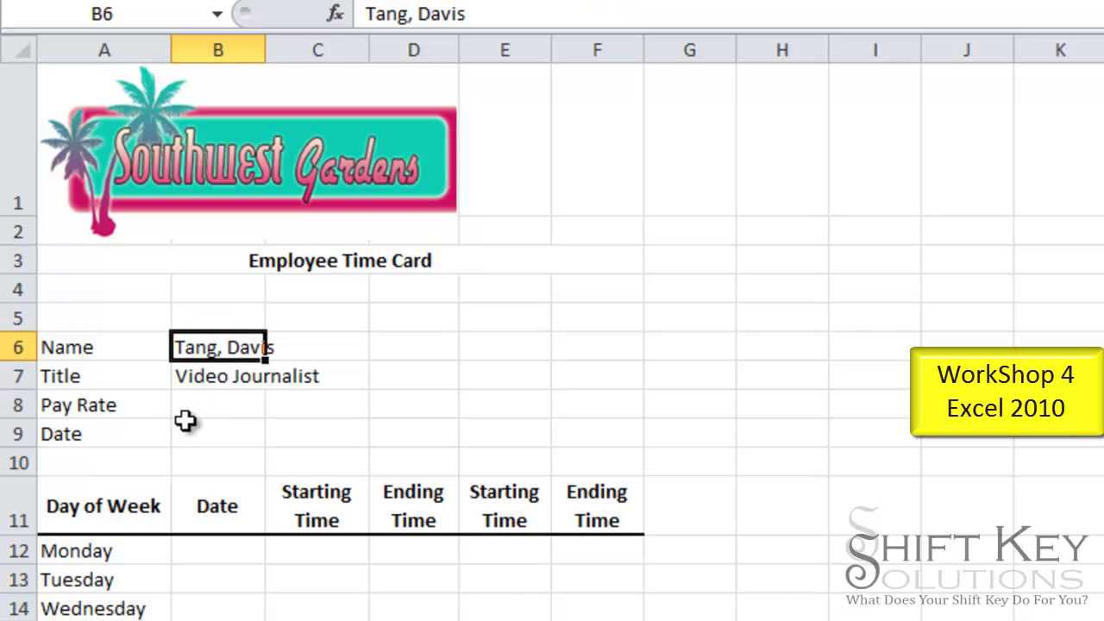
Copy the lookup formula from the Title cell B7 down to the Pay Rate cell B8
left_click(220, 404)
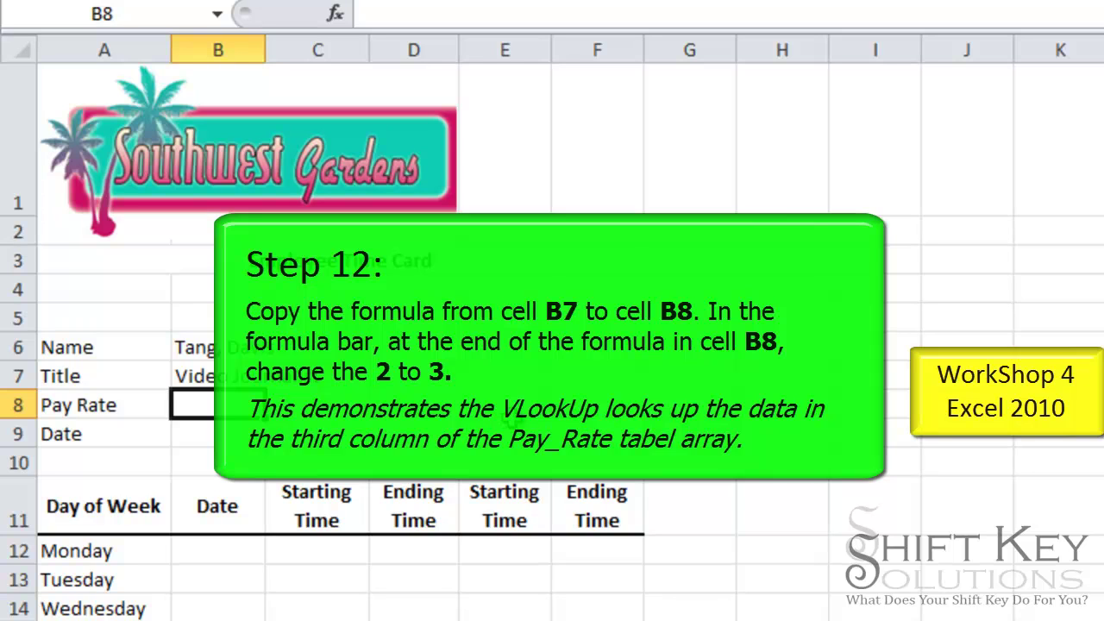
left_click(237, 380)
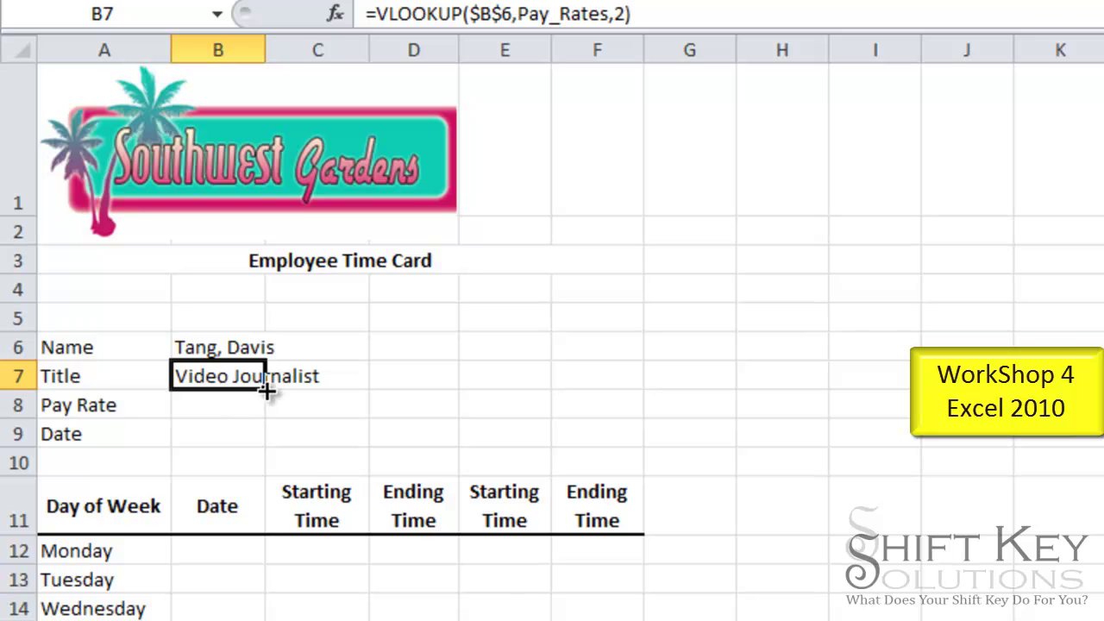
left_click_drag(264, 390, 264, 411)
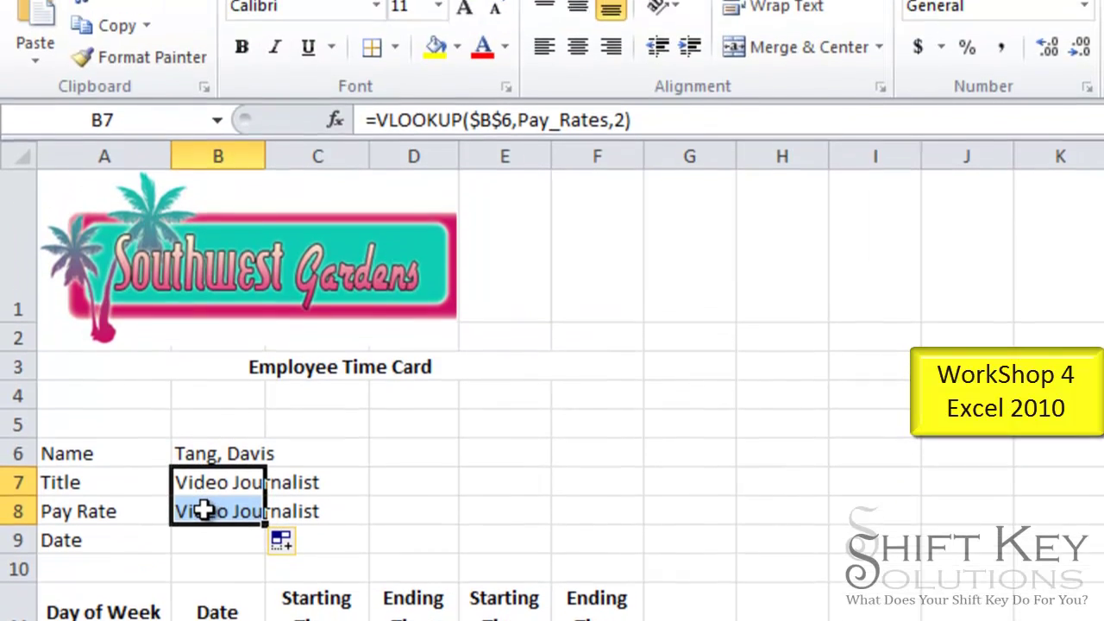
Change the column index in the Pay Rate formula in B8 to 3
left_click(204, 404)
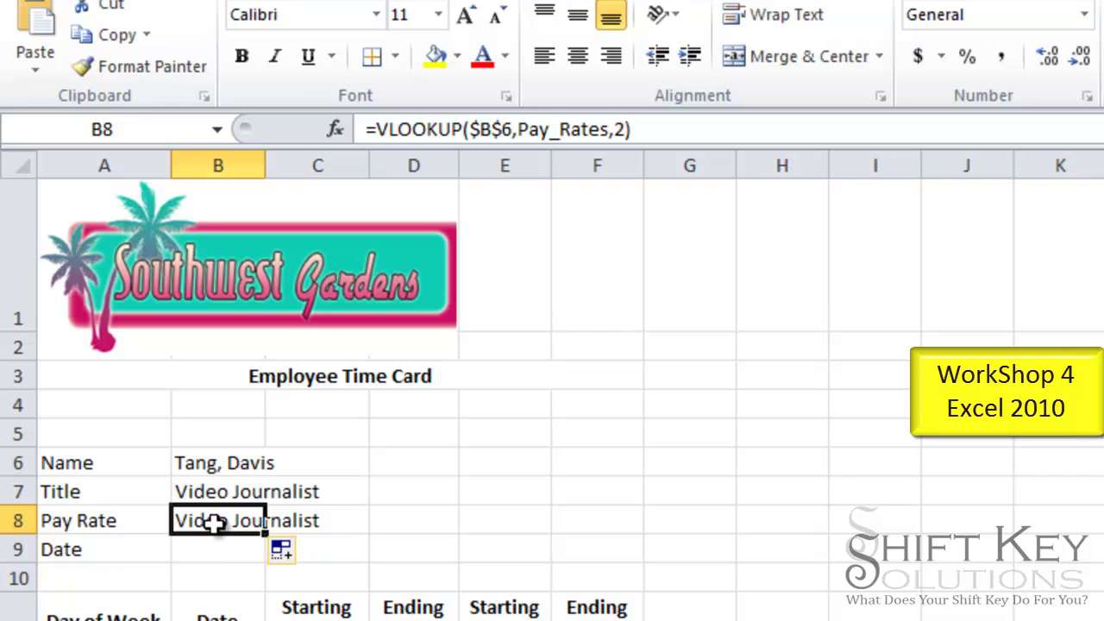
left_click(628, 130)
key("BackSpace")
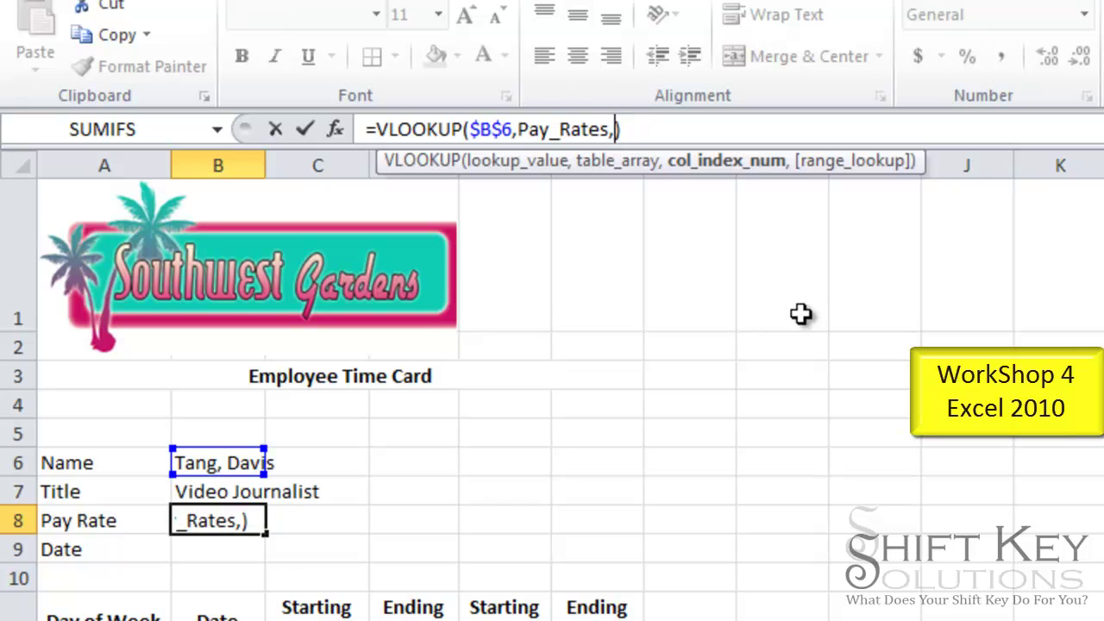
type("3")
key("Tab")
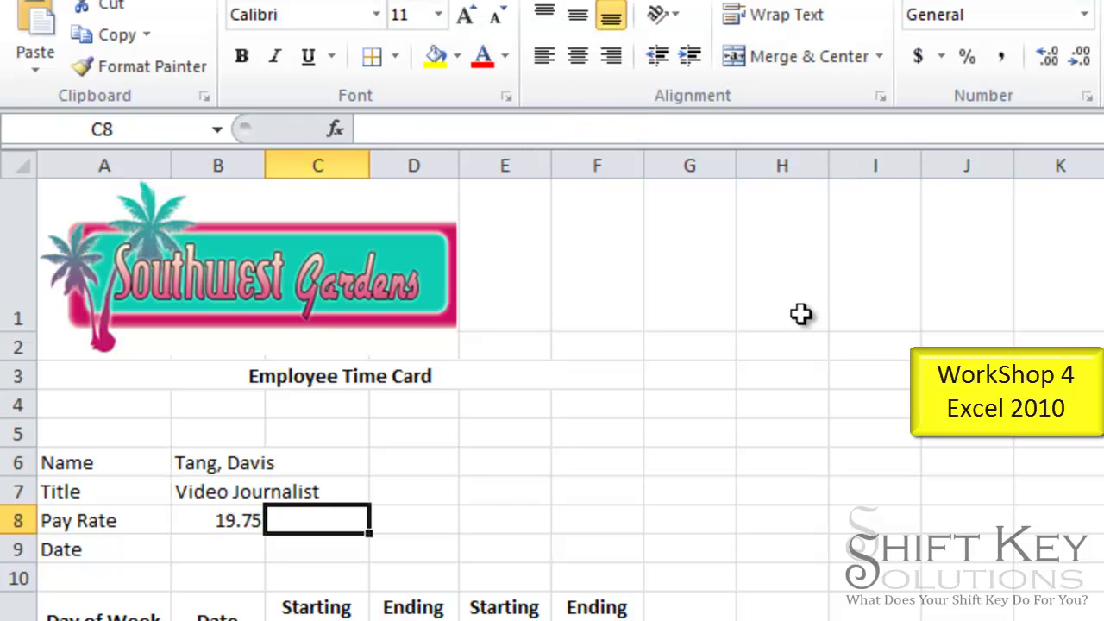
Apply the comma number style to the pay rate in B8 and set the width of column B to 13.5
left_click(217, 518)
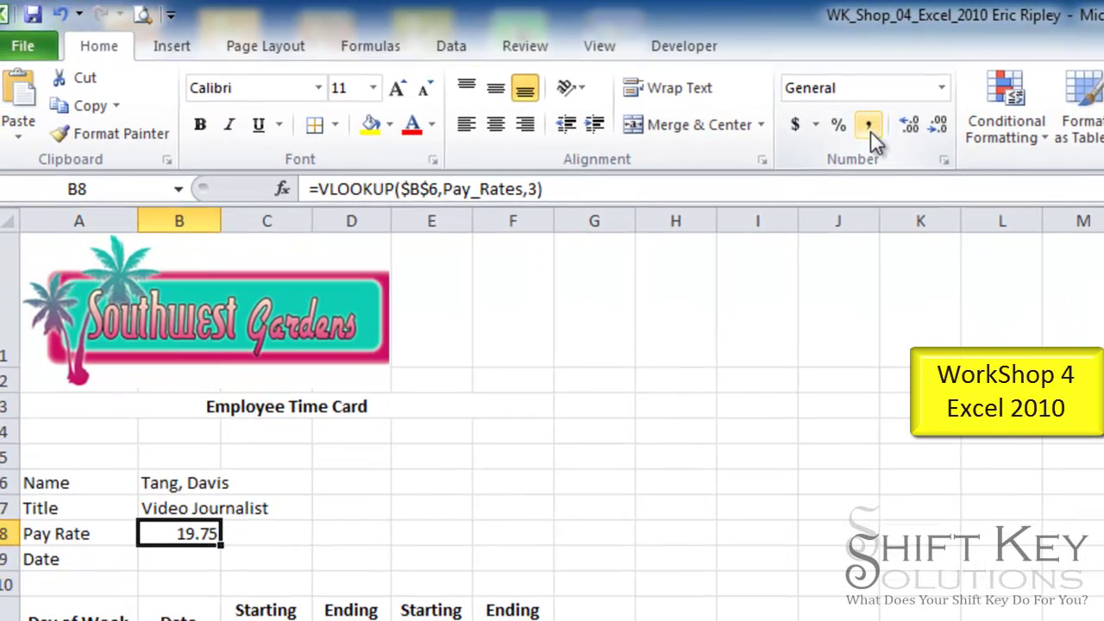
left_click(868, 128)
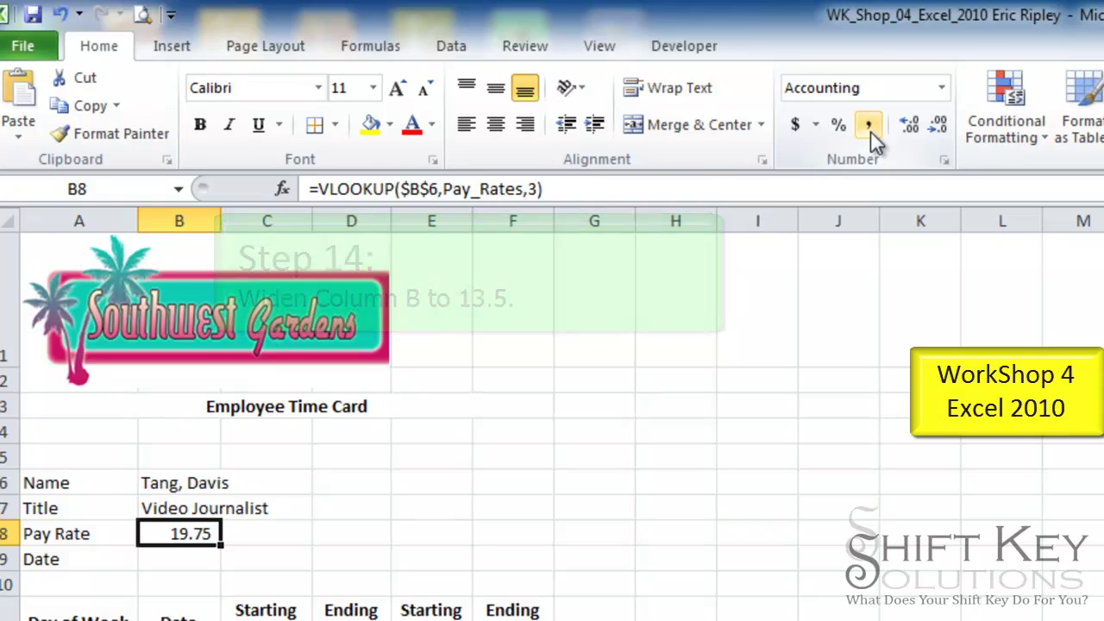
right_click(180, 226)
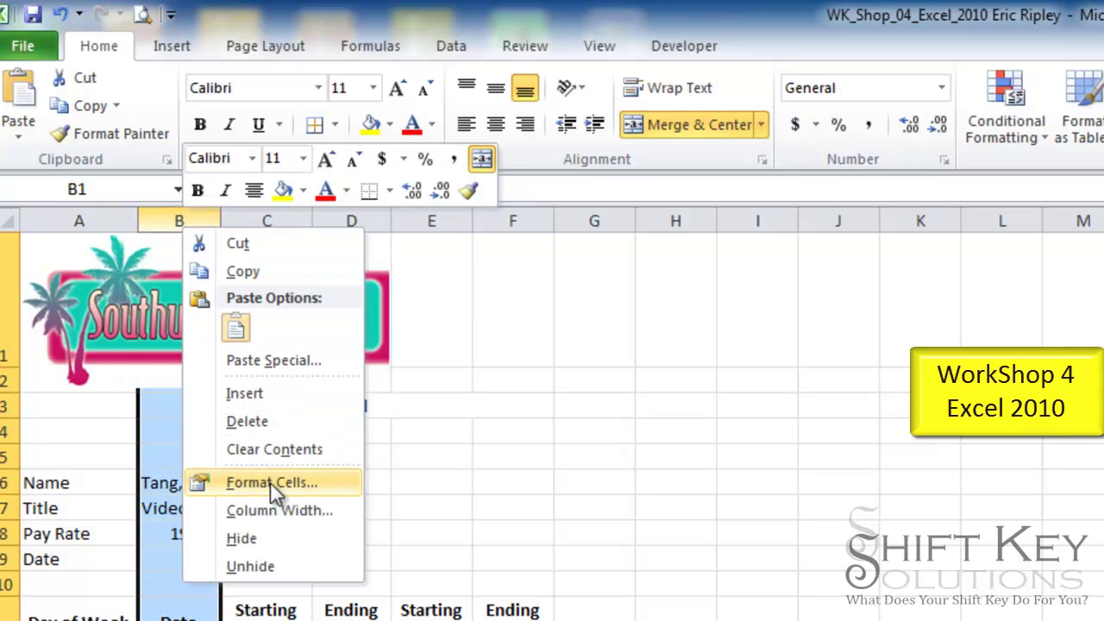
left_click(293, 509)
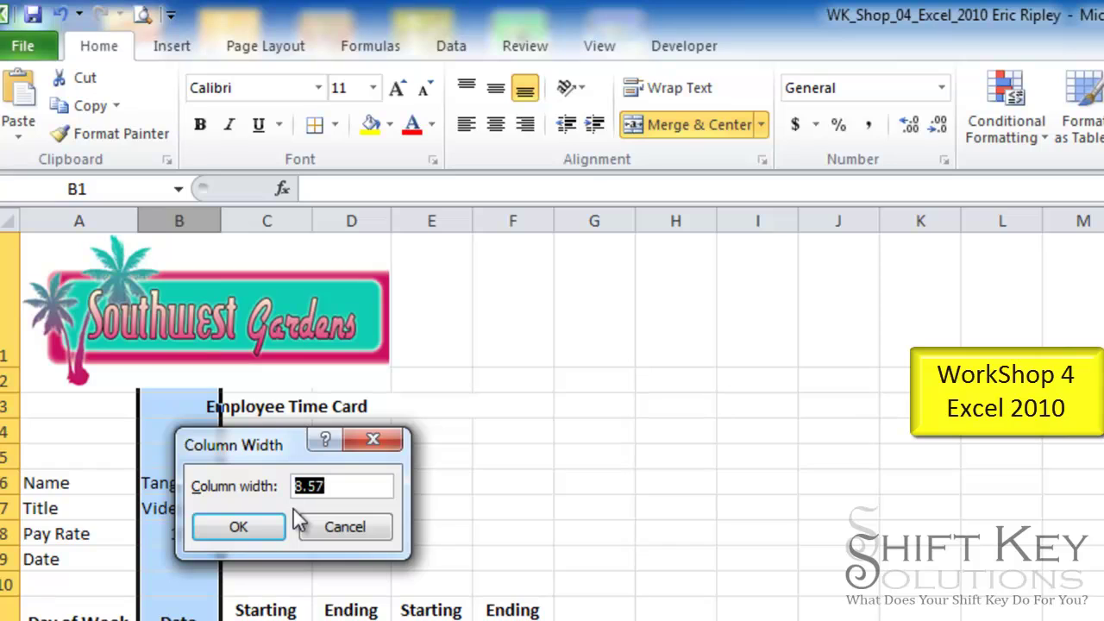
type("13.5")
key("Return")
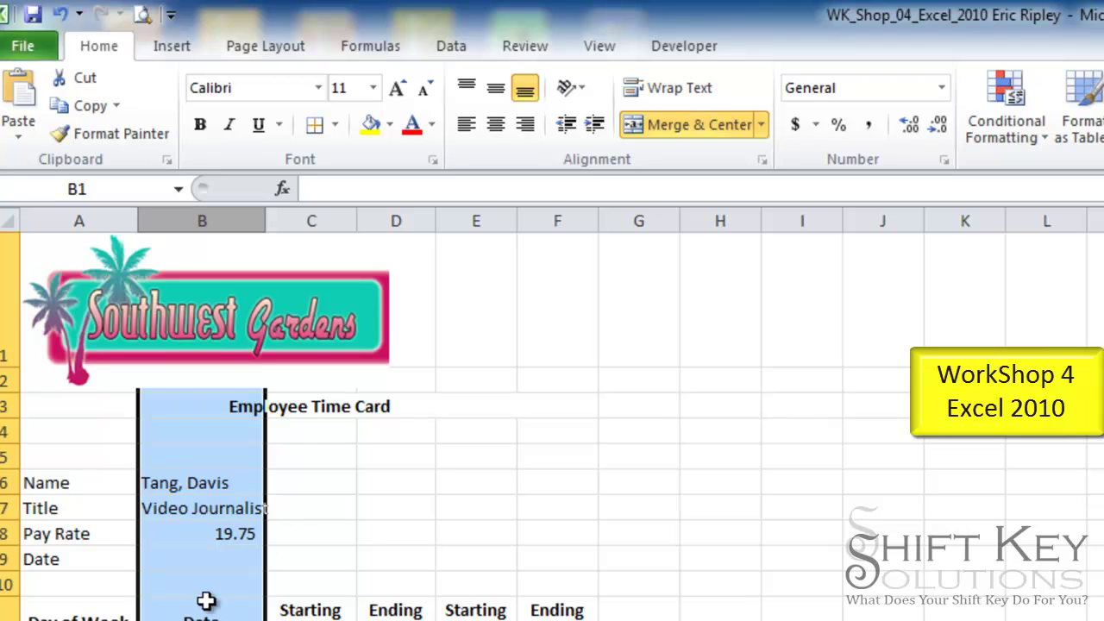
Enter the date 1/4/09 in cell B9
left_click(205, 557)
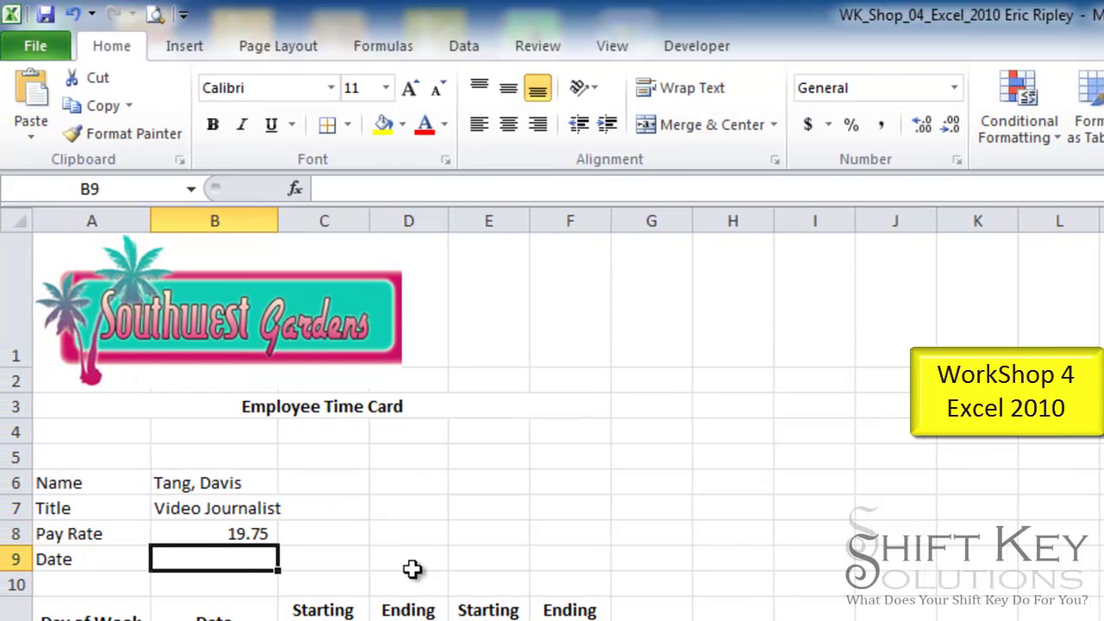
type("1")
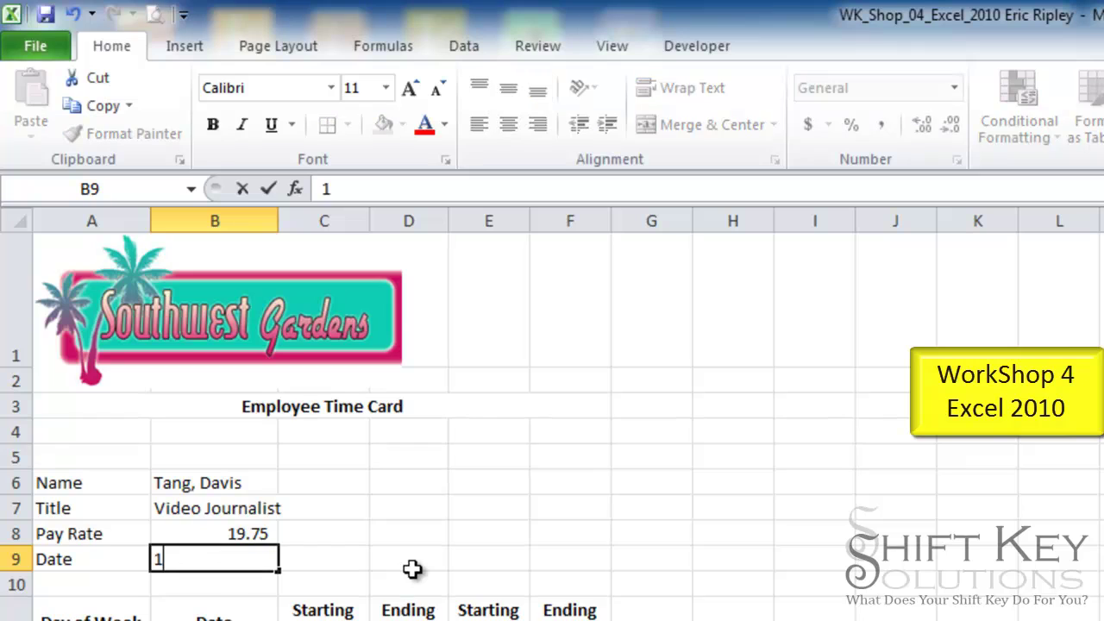
type("/4/09")
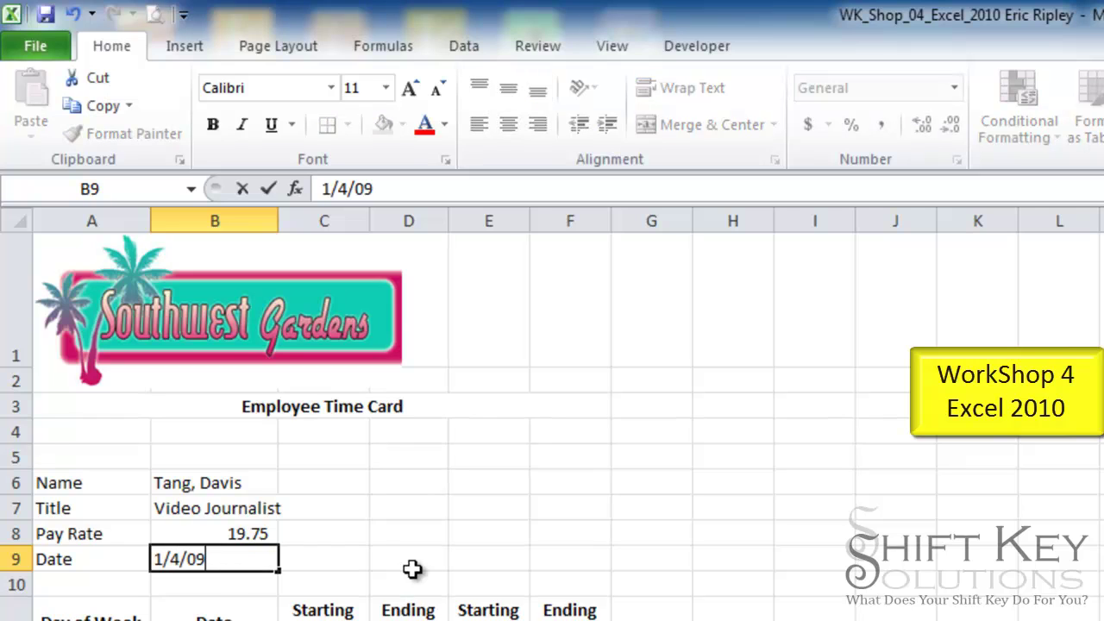
key("Tab")
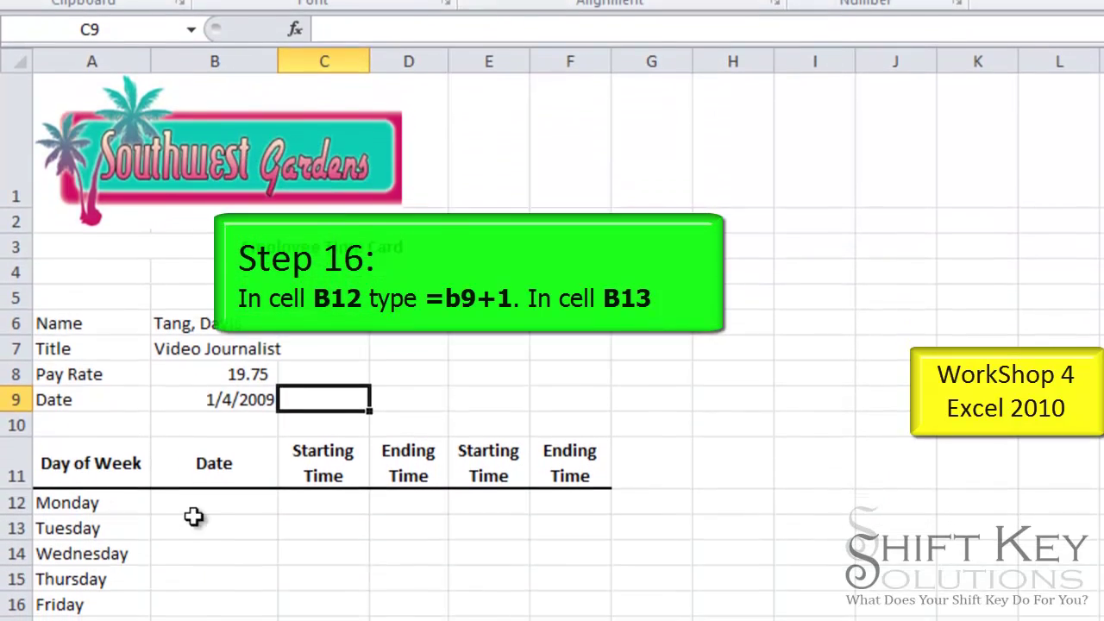
Enter the formula =b9+1 in cell B12 to calculate Monday's date
left_click(205, 497)
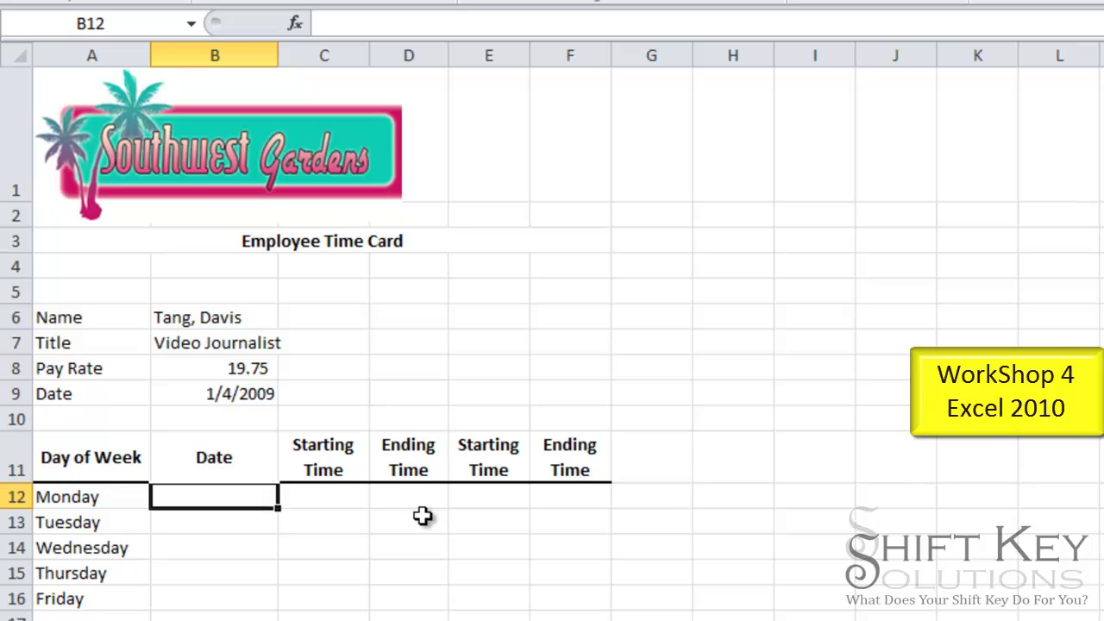
type("=")
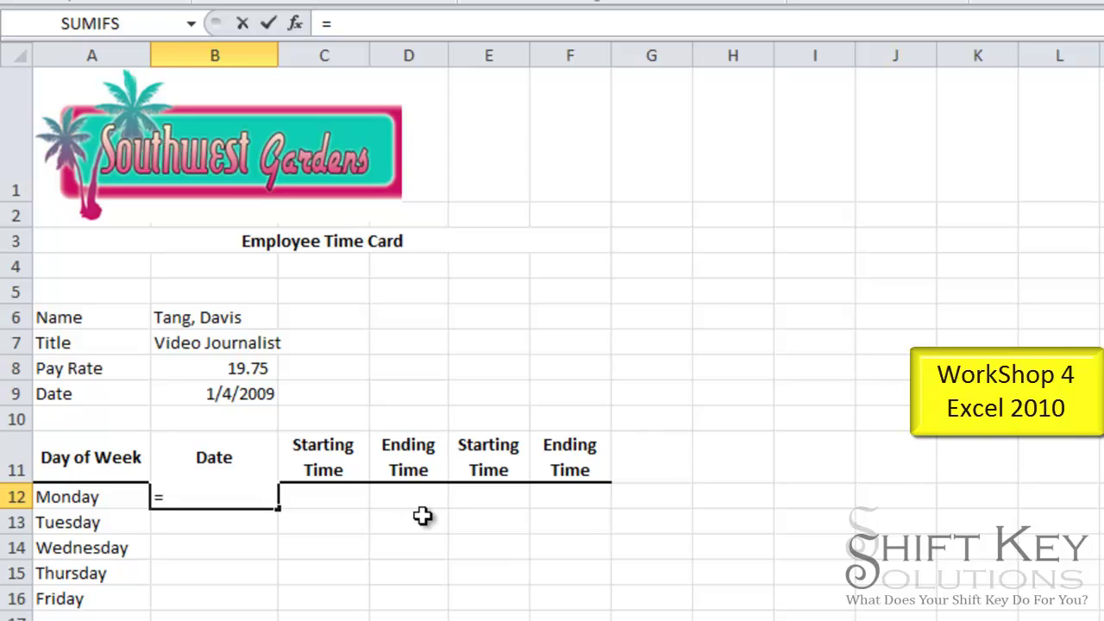
type("b9")
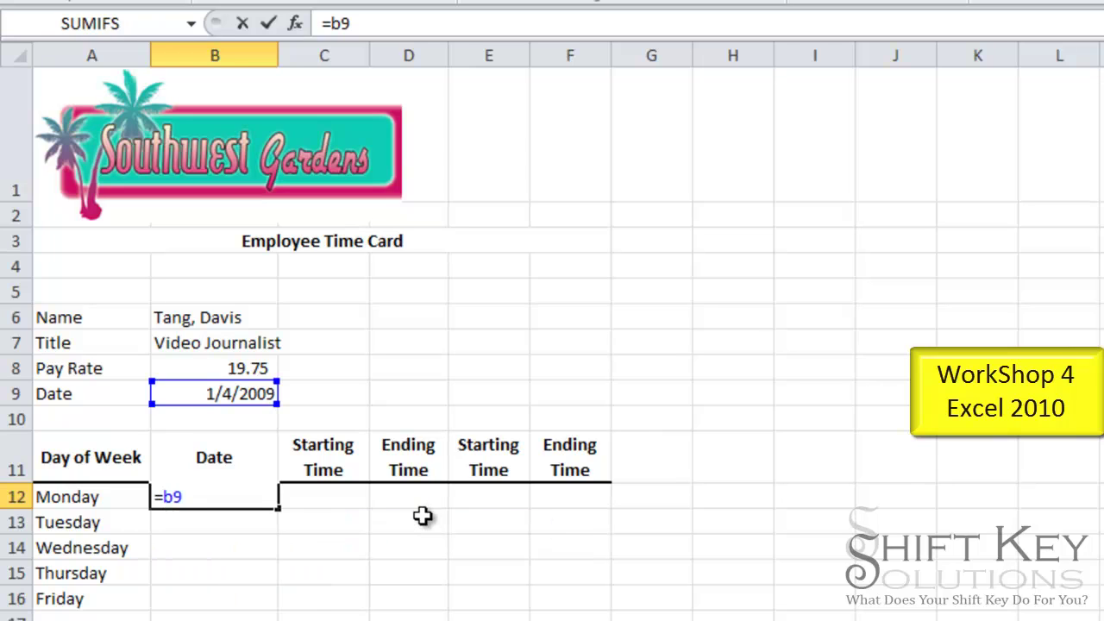
type("+1")
key("Return")
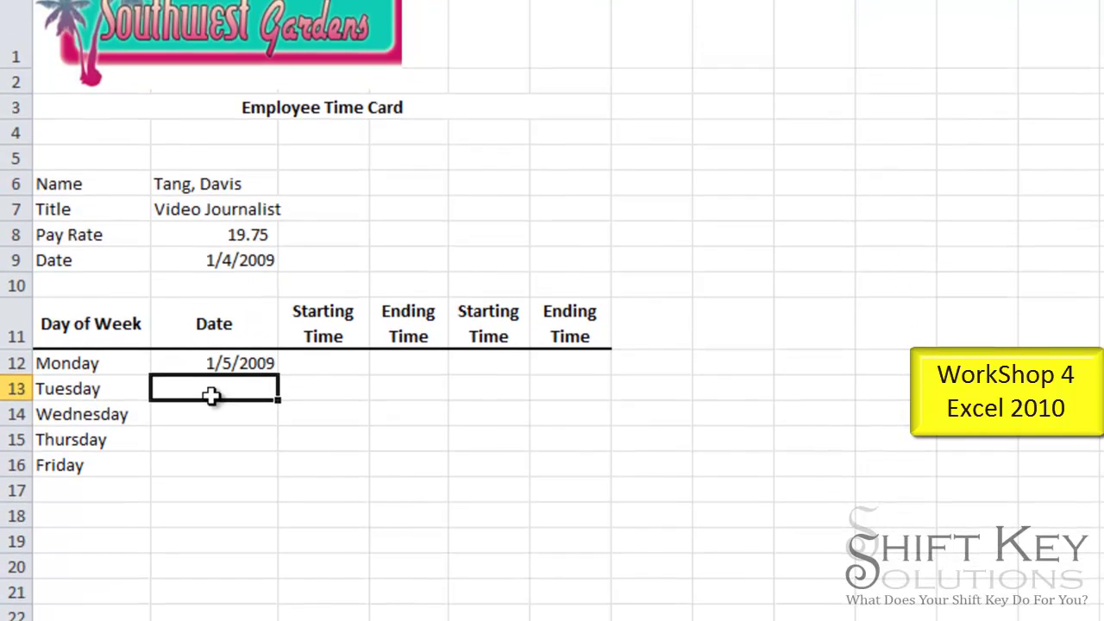
Enter the formula =b12+1 in cell B13 for Tuesday's date and copy it down through Friday's cell B16
type("=")
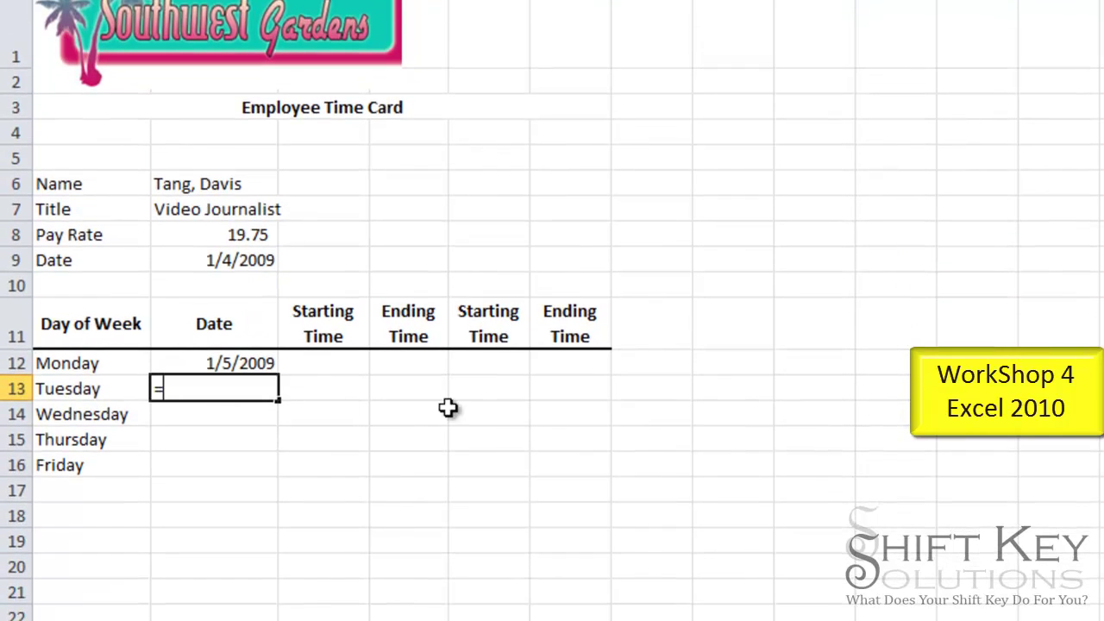
type("b12")
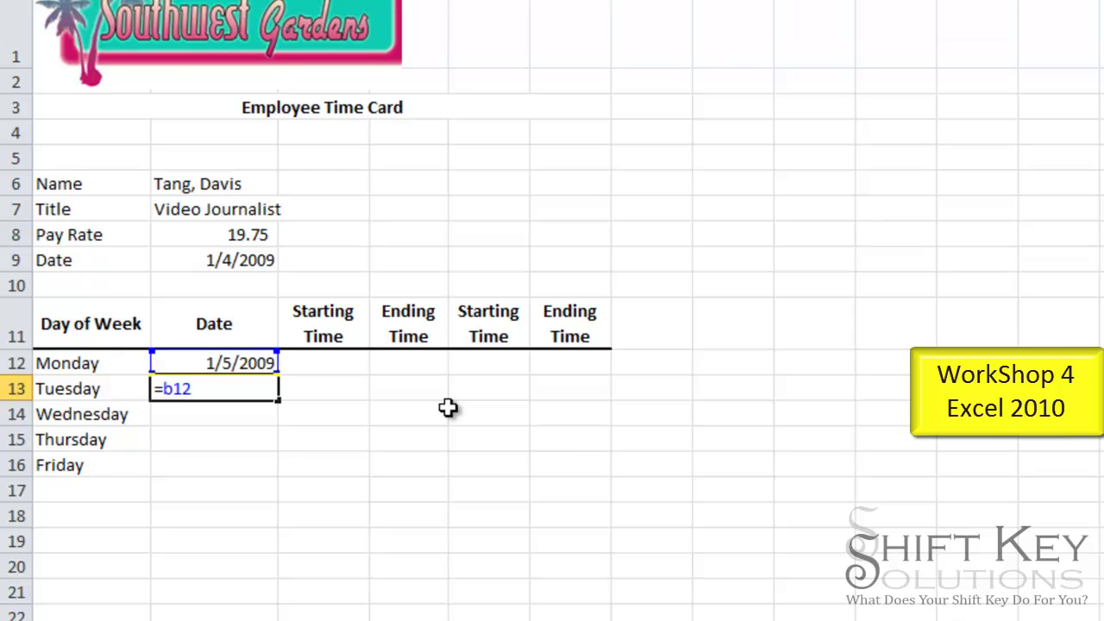
type("+1")
key("Return")
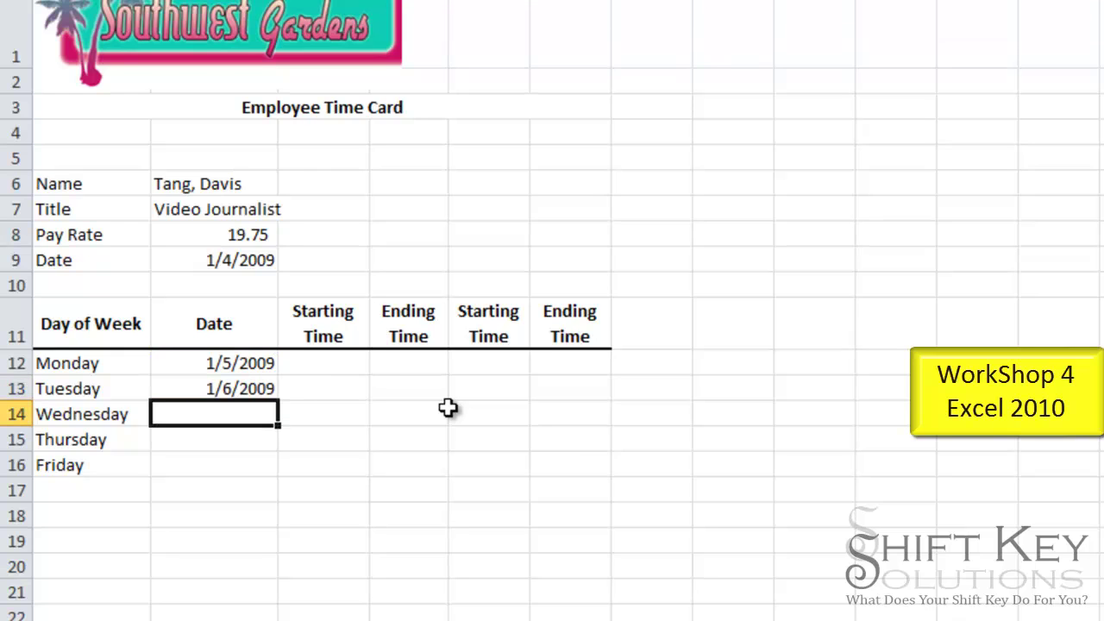
left_click(234, 391)
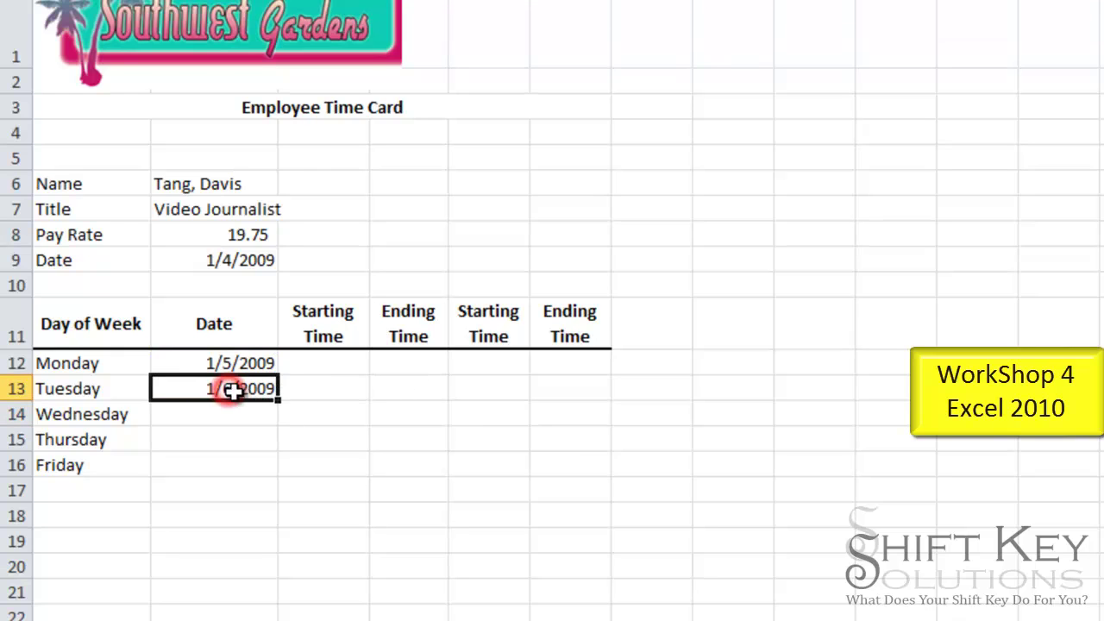
left_click_drag(278, 404, 281, 477)
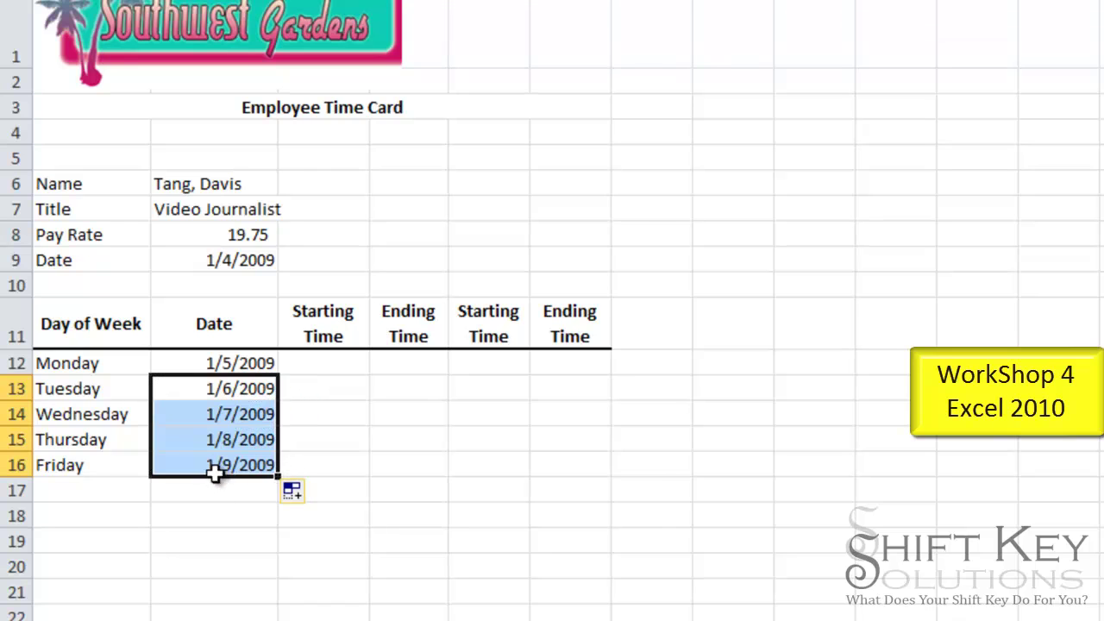
left_click(231, 364)
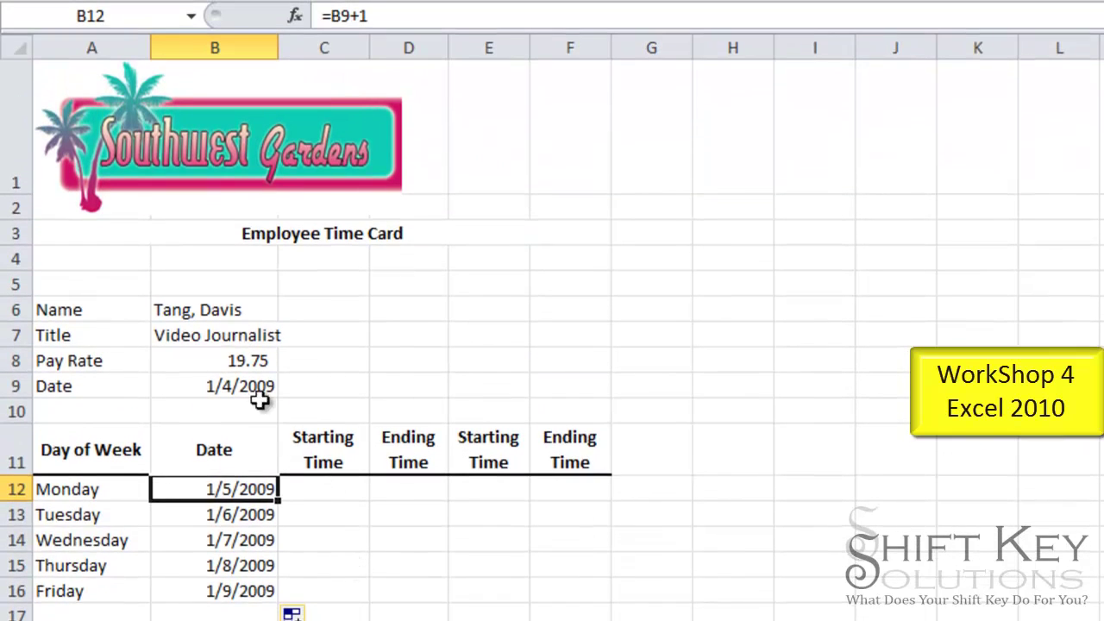
Merge the name cells B6:C6 and the date cells B9:C9 across their rows using Merge Across
left_click(193, 310)
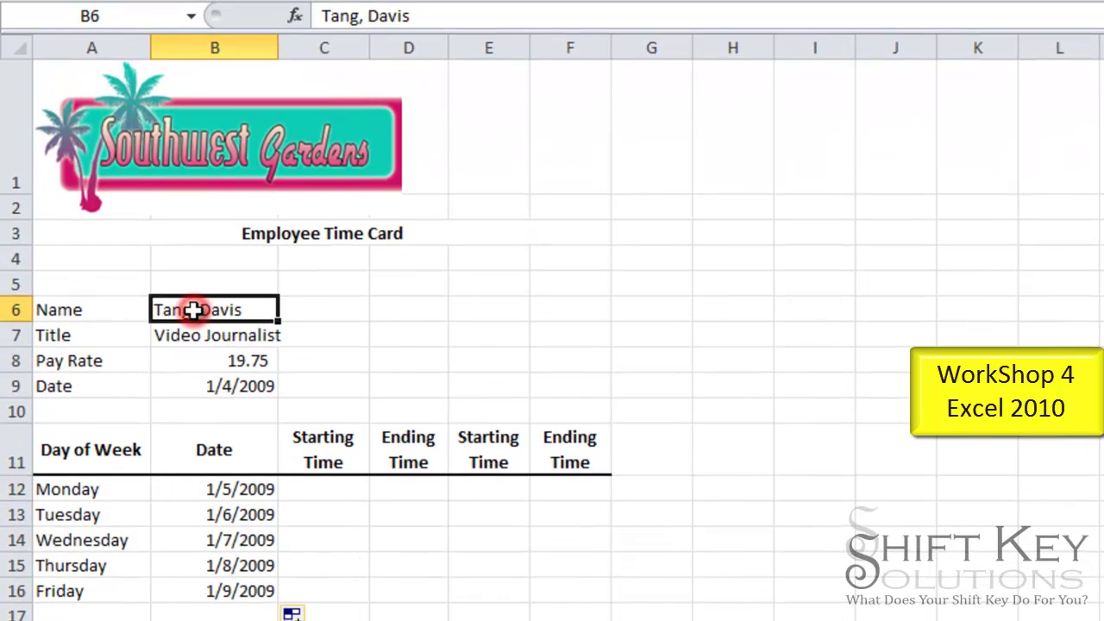
left_click_drag(193, 311, 308, 309)
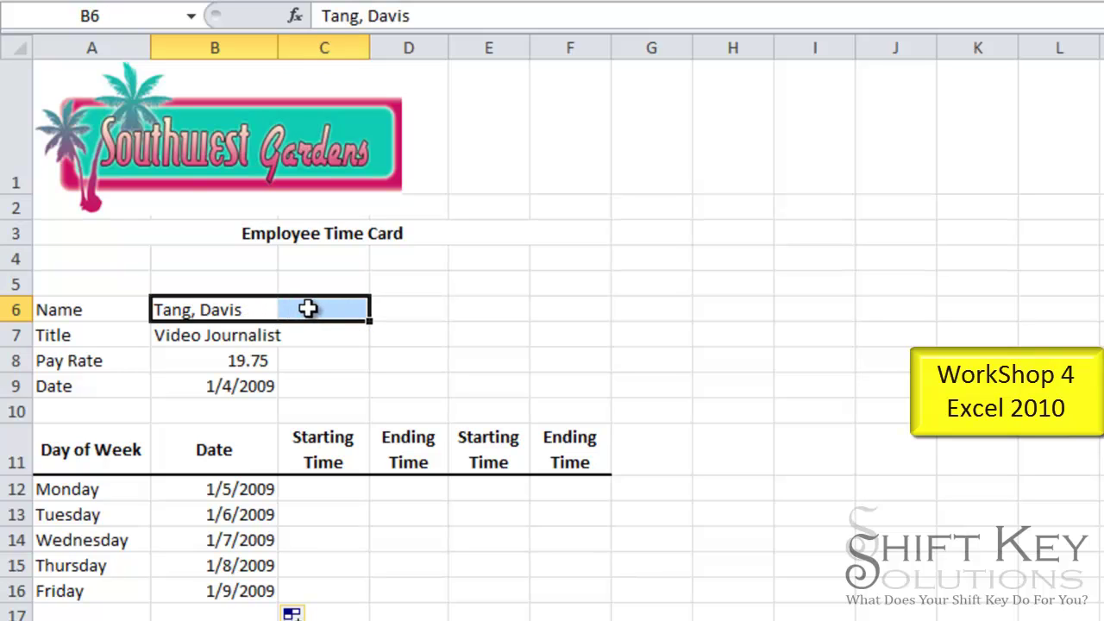
left_click(173, 389, "ctrl")
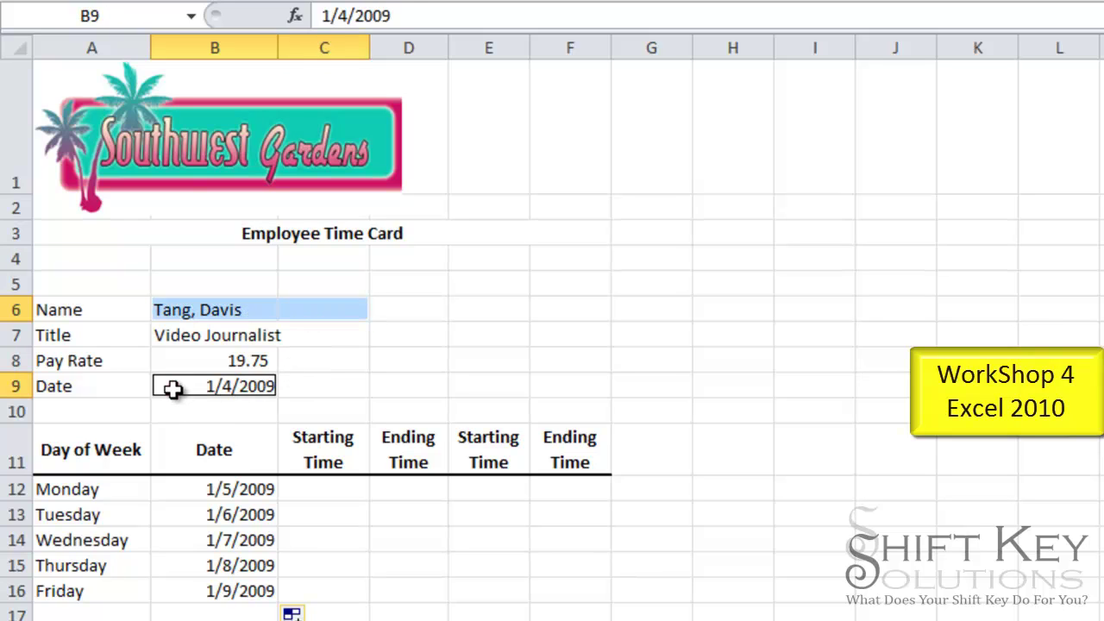
left_click_drag(172, 389, 306, 388)
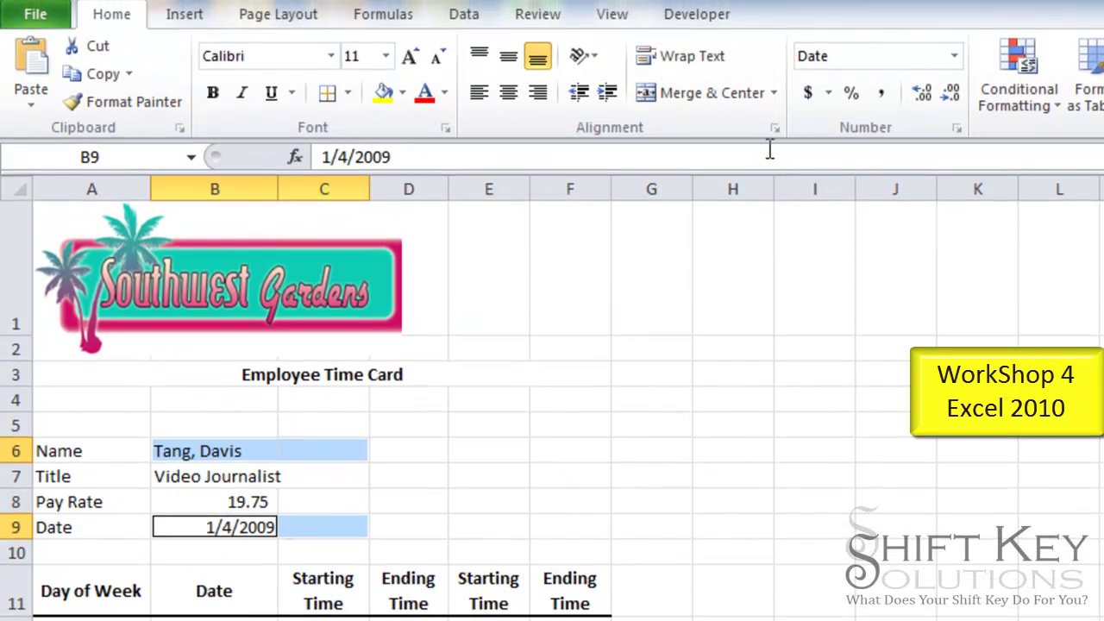
left_click(775, 93)
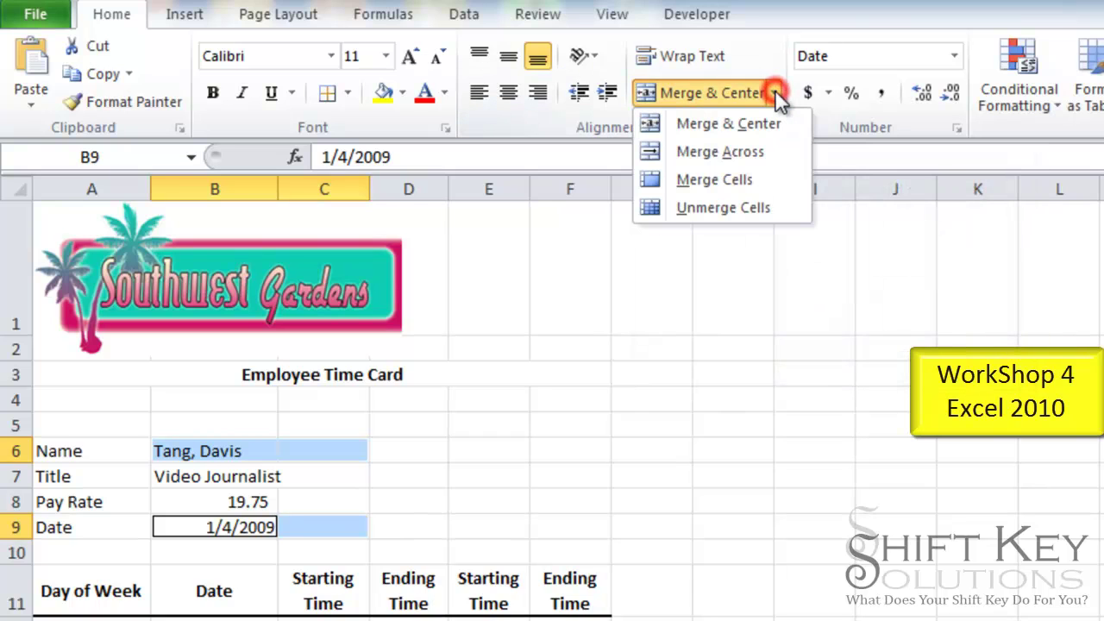
left_click(715, 151)
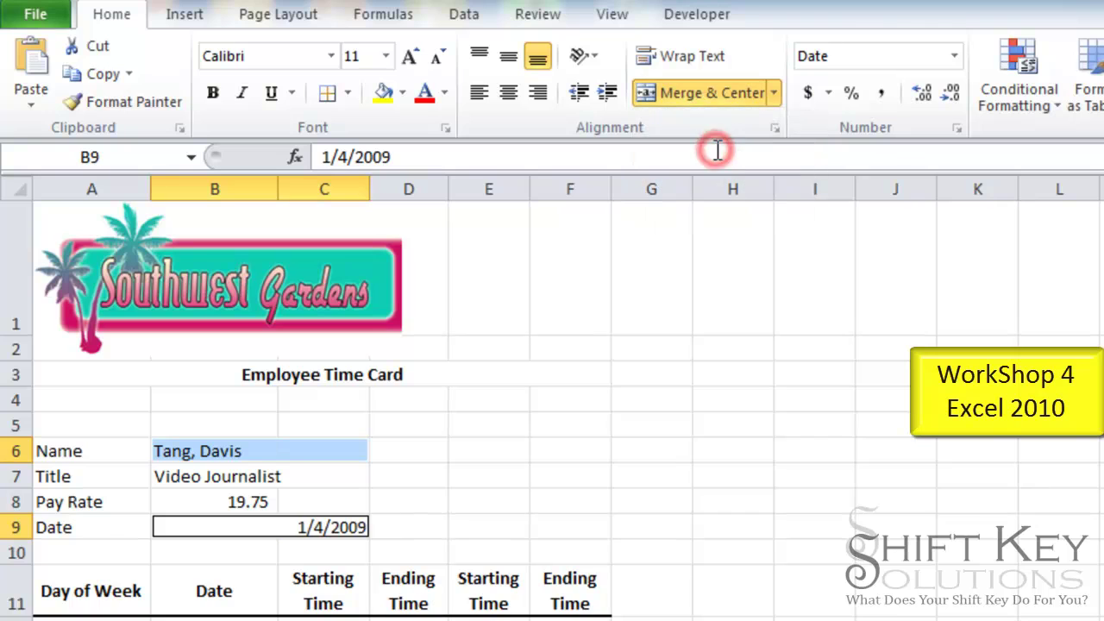
left_click(299, 448)
left_click(261, 535)
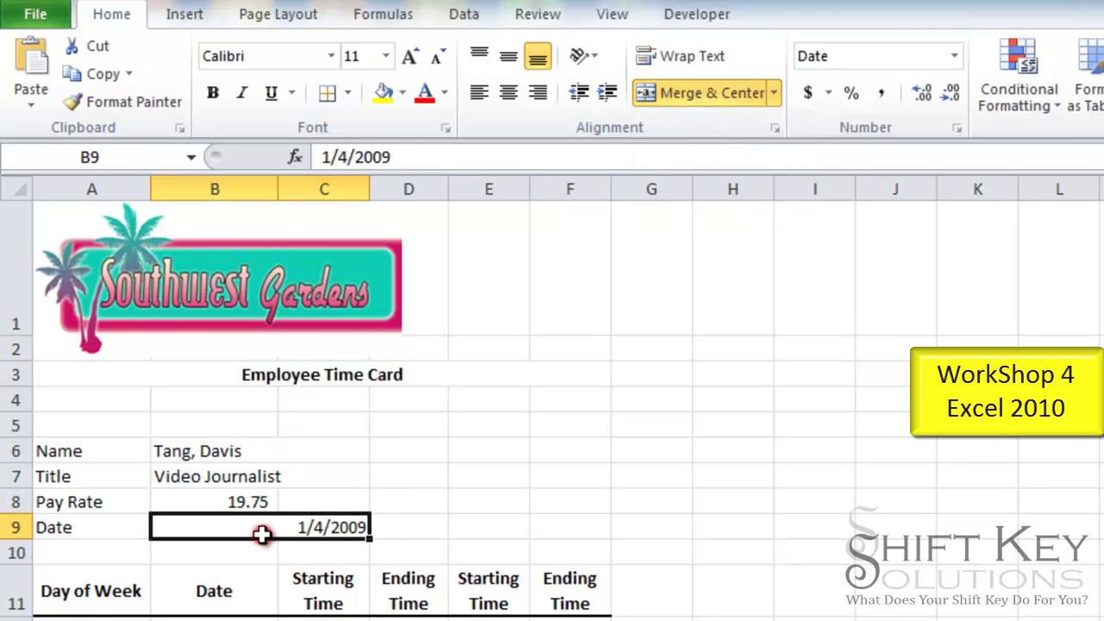
left_click(259, 450)
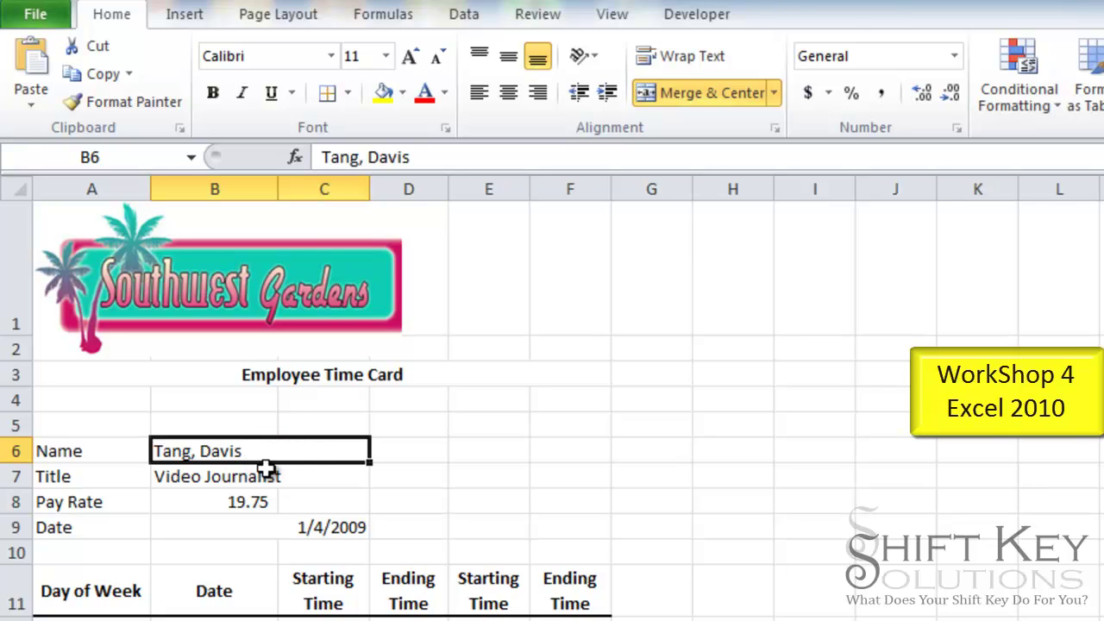
Format the merged date cell B9 with the March 14, 2001 date type and Left (Indent) horizontal alignment
left_click(263, 532)
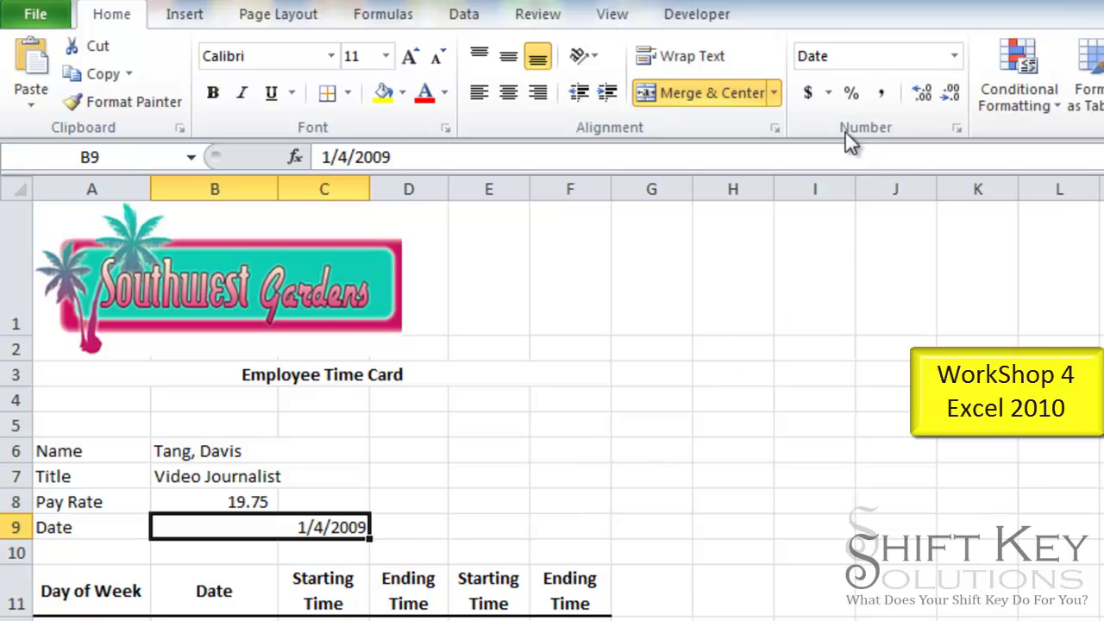
left_click(959, 129)
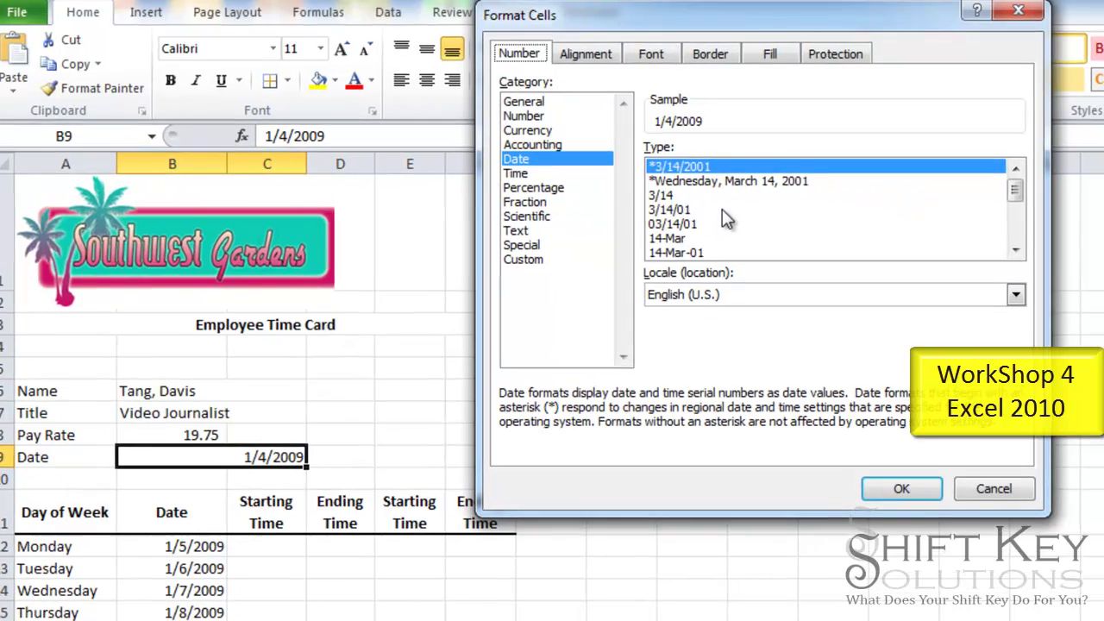
scroll(727, 220, "down", 1)
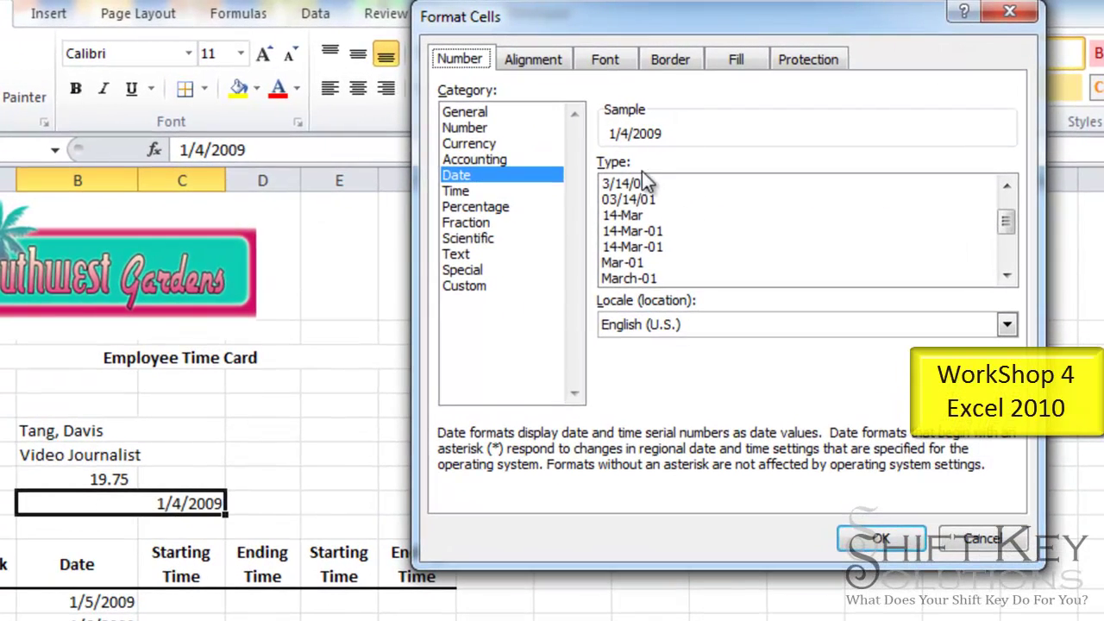
scroll(733, 191, "down", 1)
left_click(665, 250)
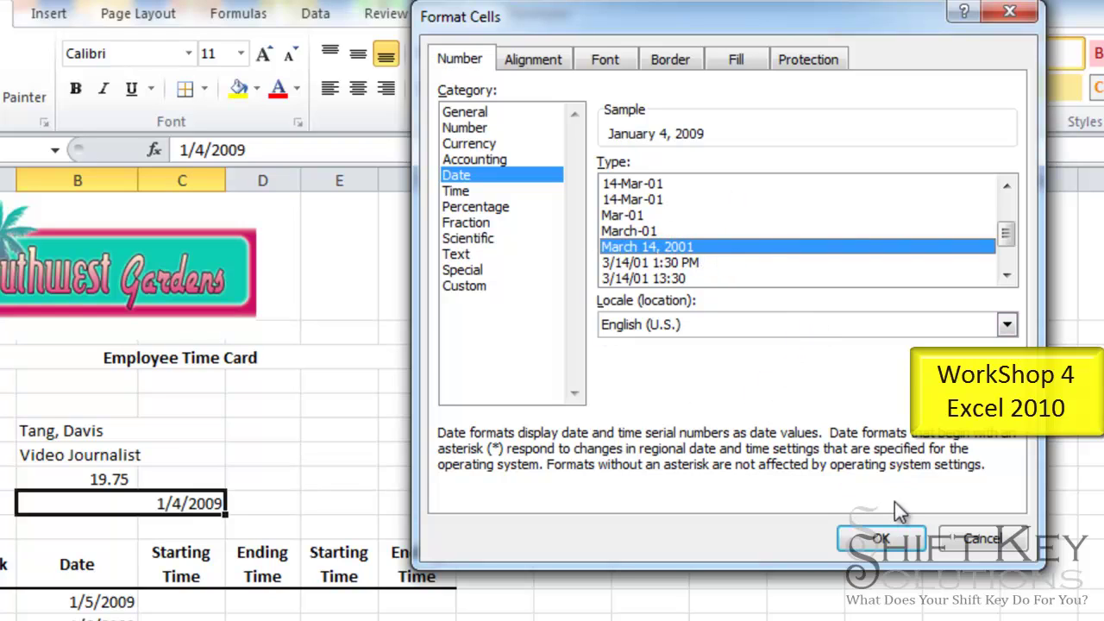
left_click(534, 62)
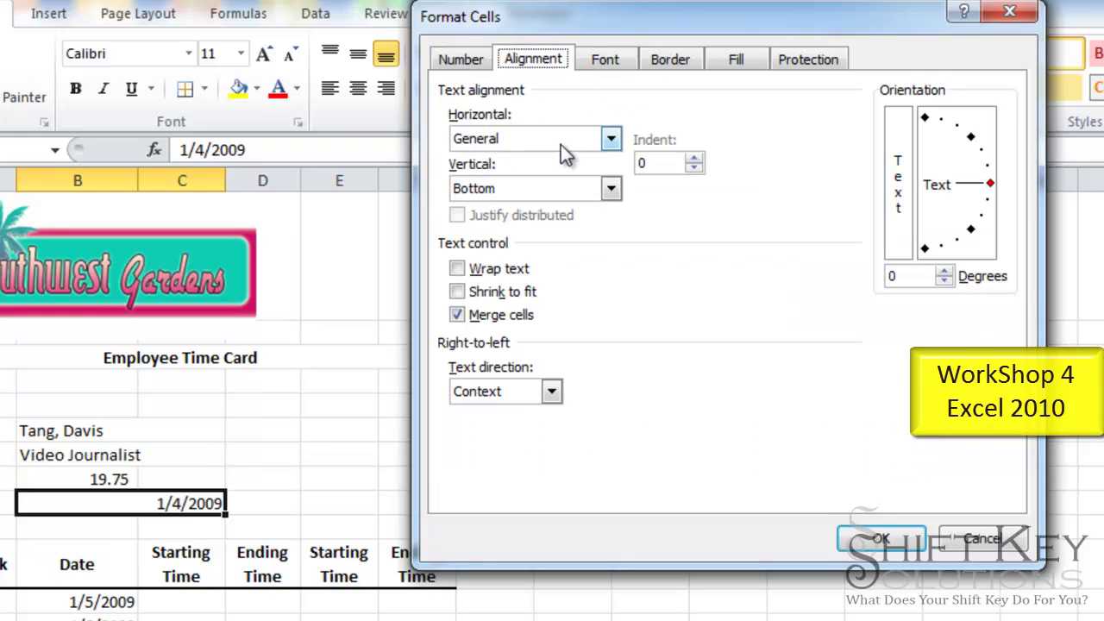
left_click(607, 141)
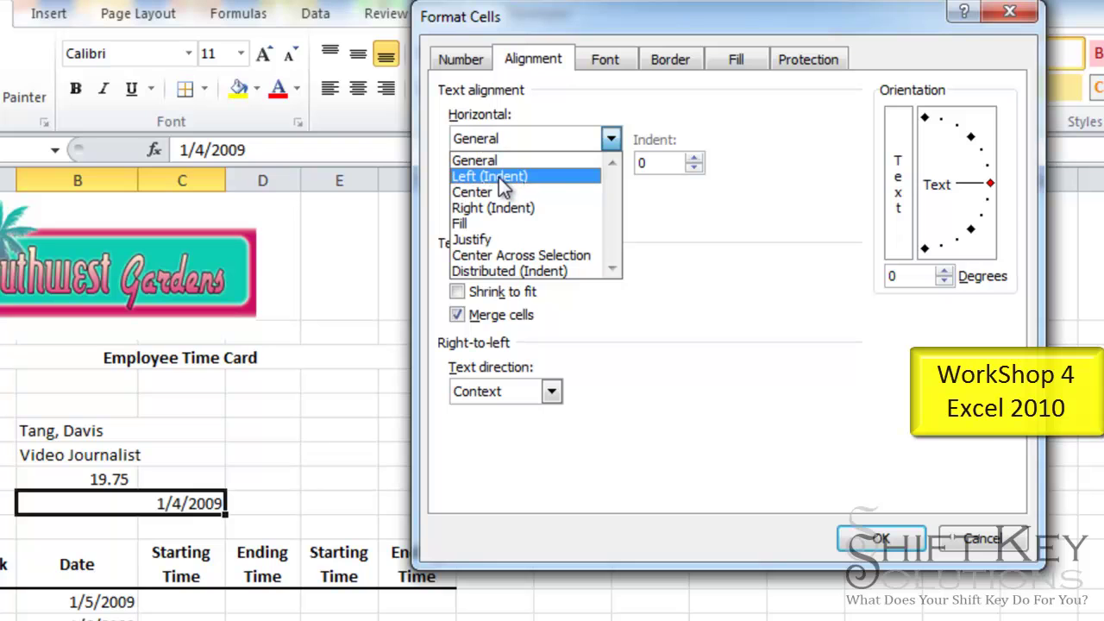
left_click(499, 177)
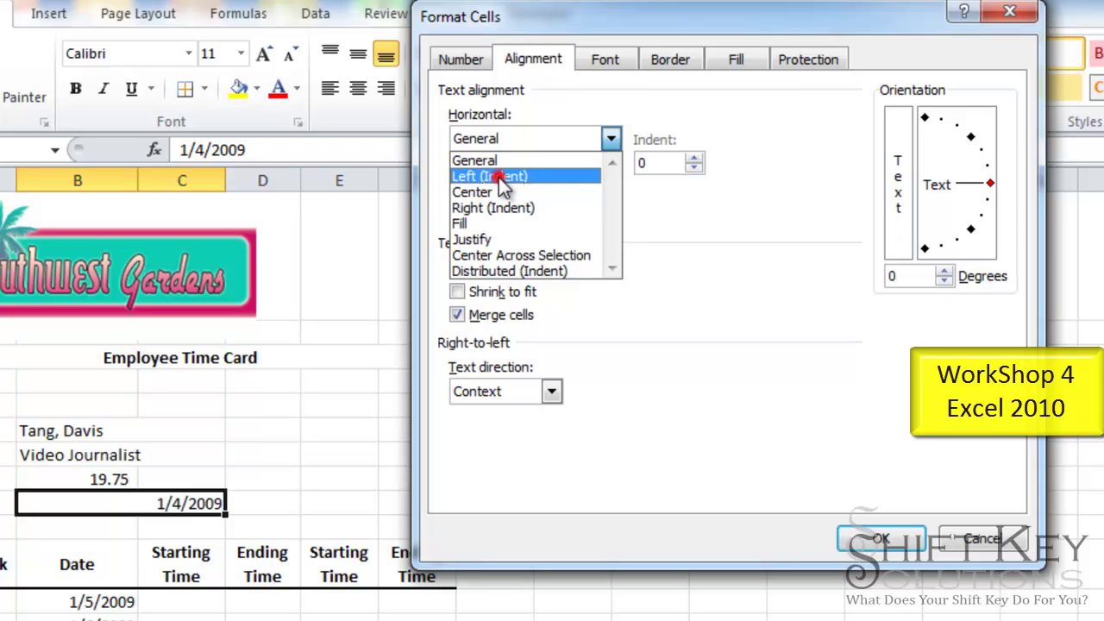
left_click(900, 543)
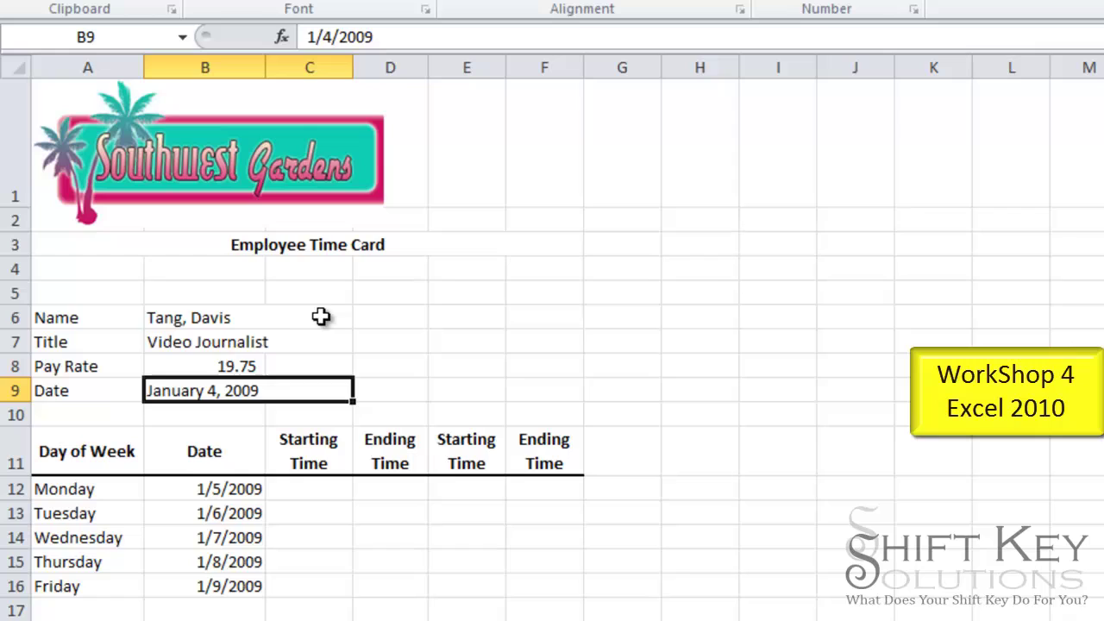
Fill the input cells B6, B9 and C12:F16 with Olive Green, Accent 3, Lighter 60%
left_click(274, 317)
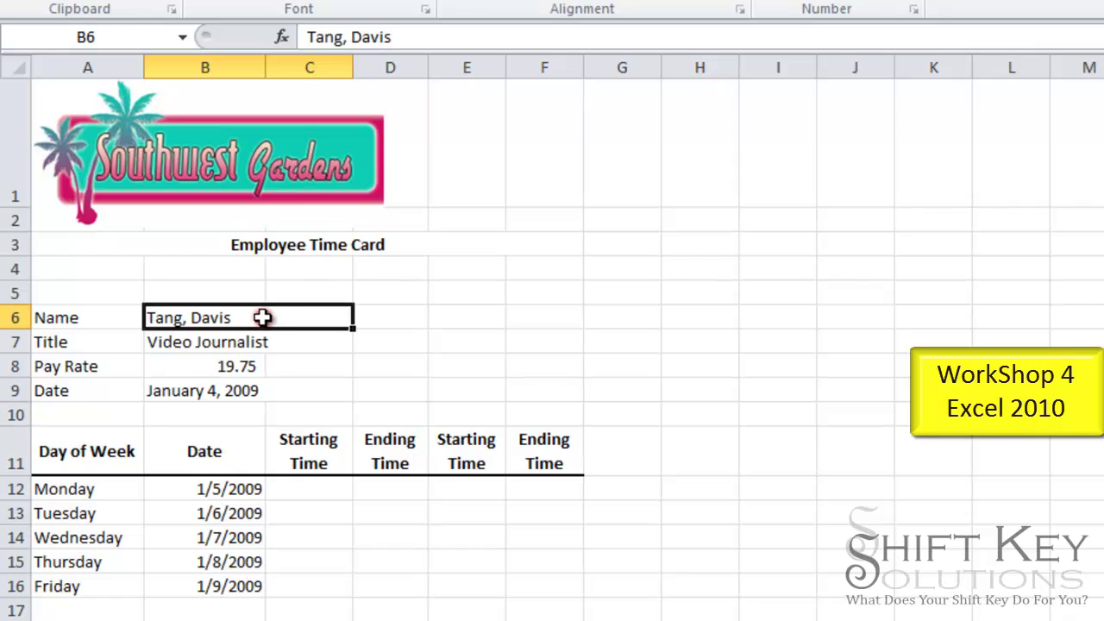
left_click(204, 393, "ctrl")
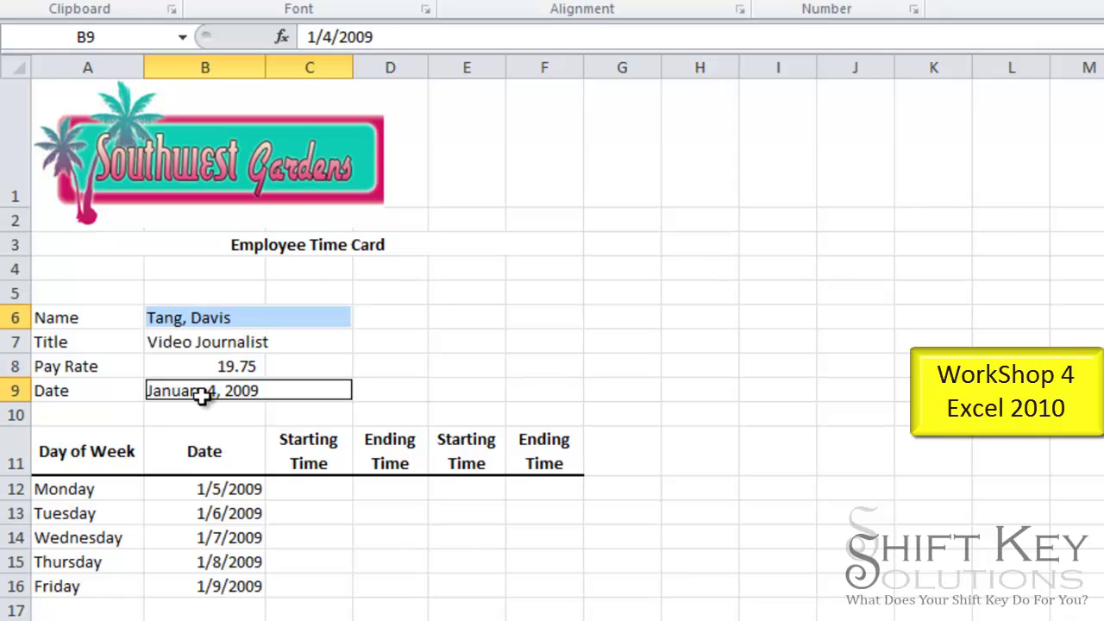
left_click(301, 490, "ctrl")
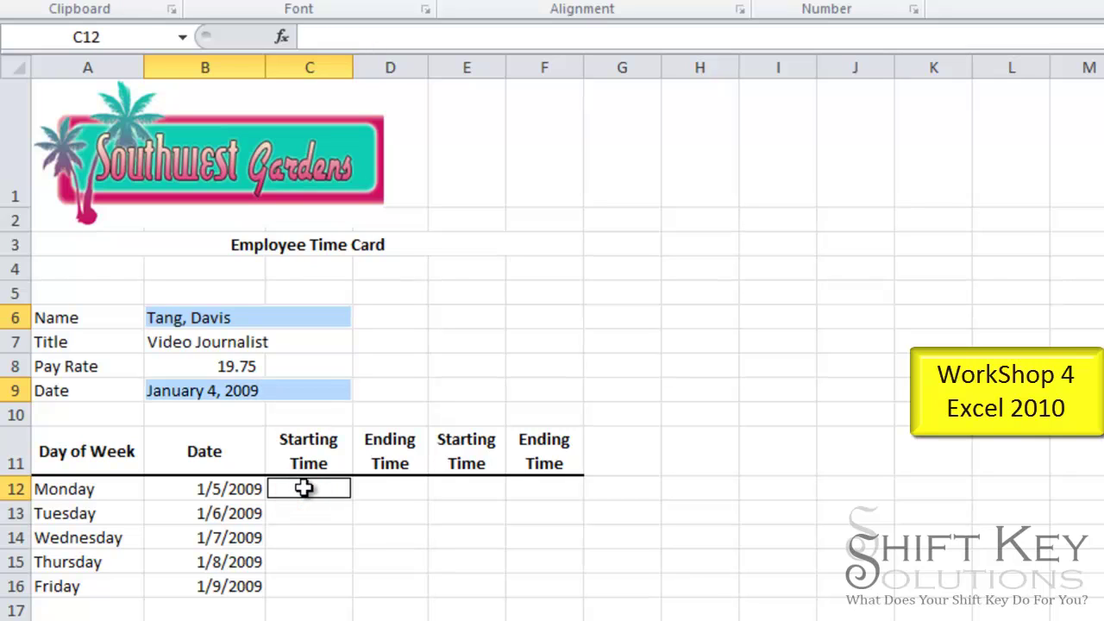
left_click_drag(363, 503, 547, 596)
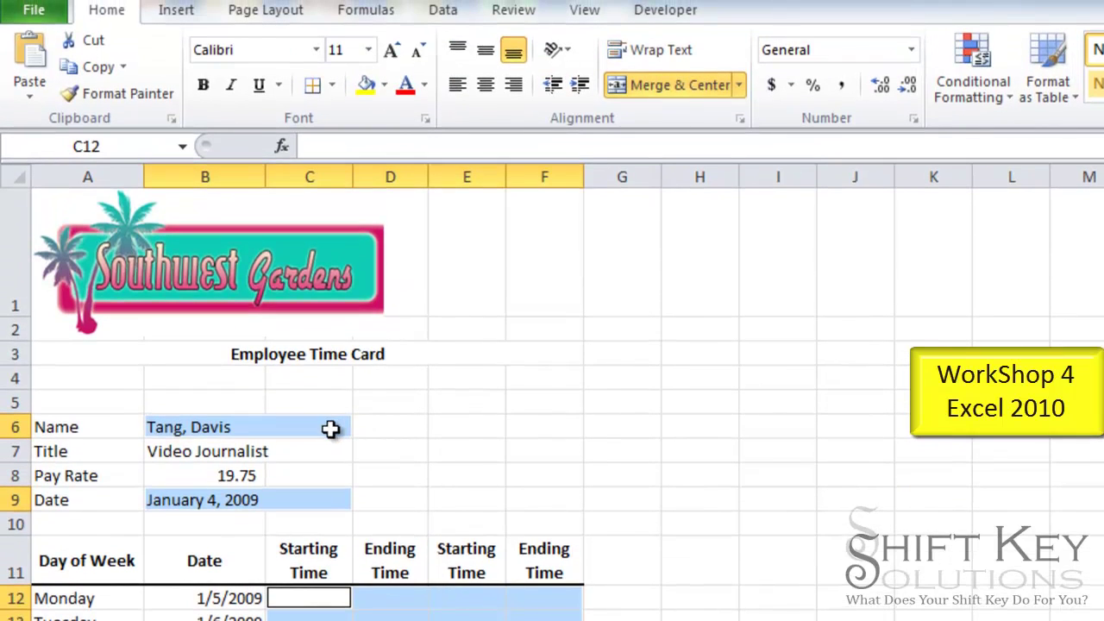
left_click(381, 94)
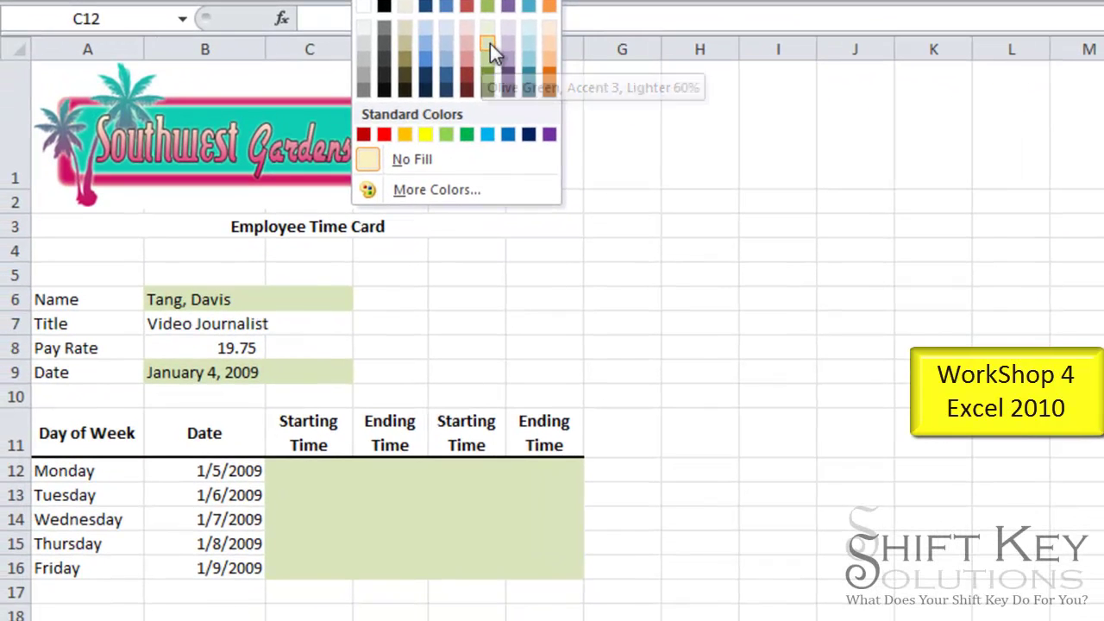
left_click(489, 47)
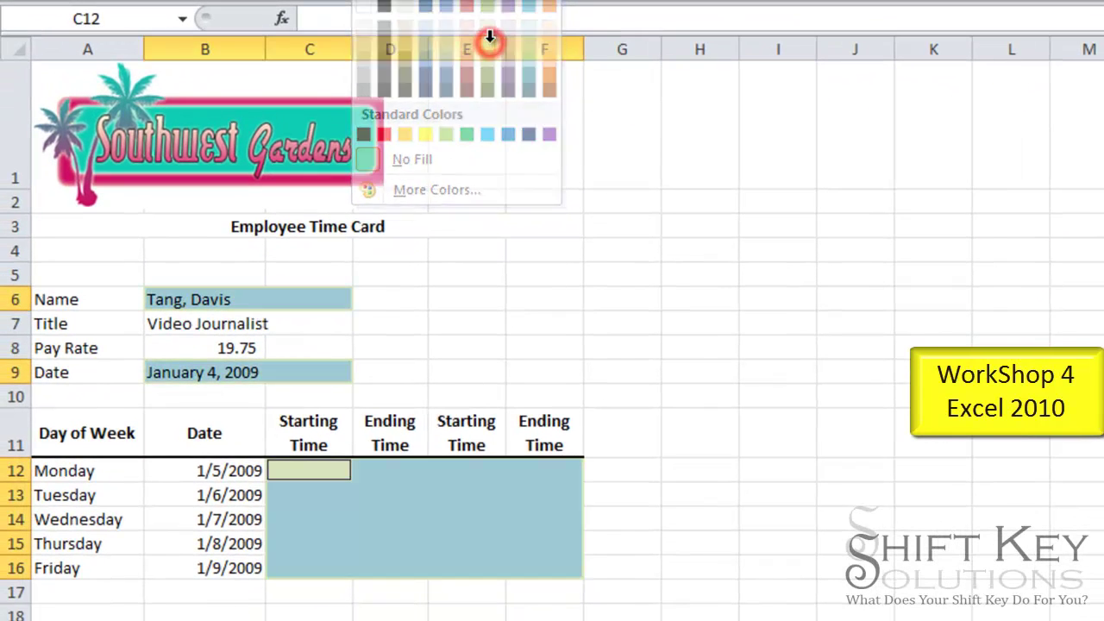
left_click(307, 324)
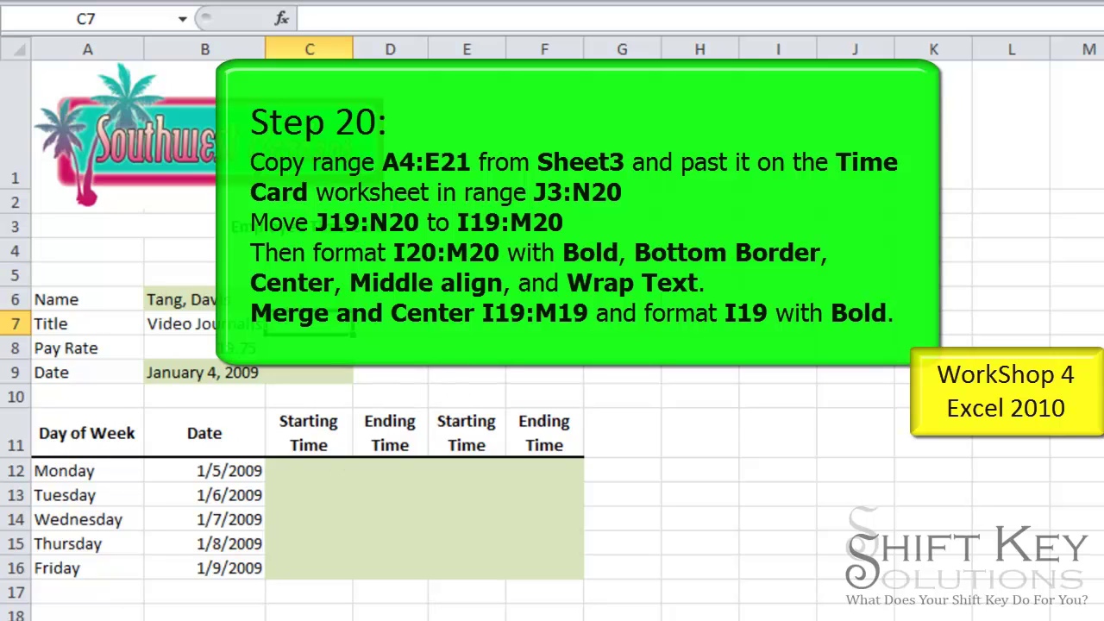
Copy the range A4:E21 from Sheet3 and paste its values into the Time Card worksheet starting at cell J3
key("ctrl+Page_Down")
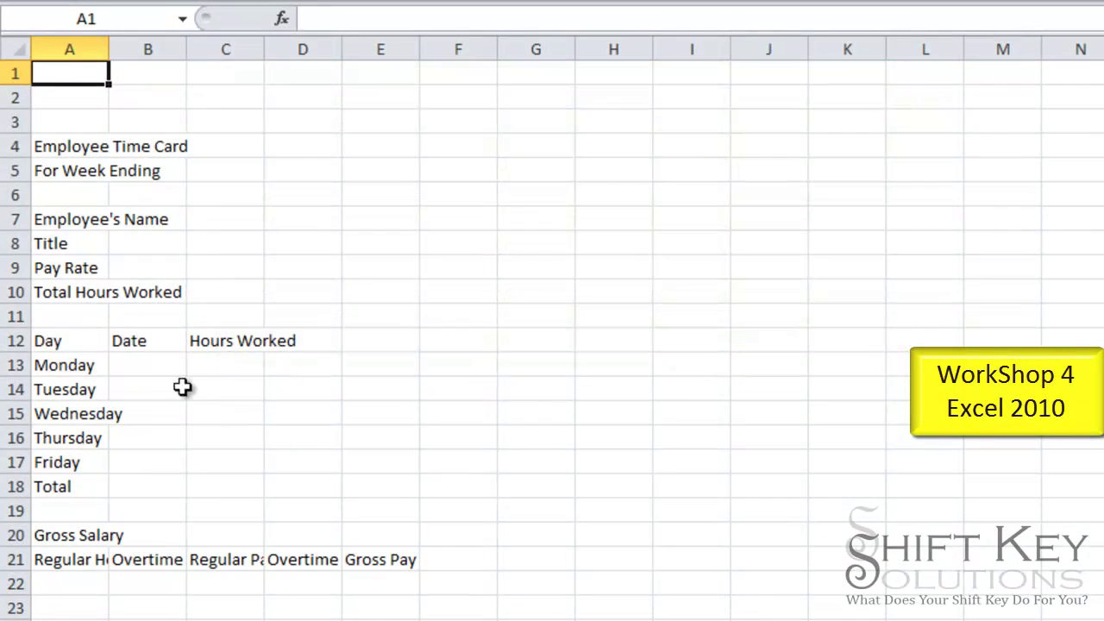
left_click_drag(49, 148, 382, 549)
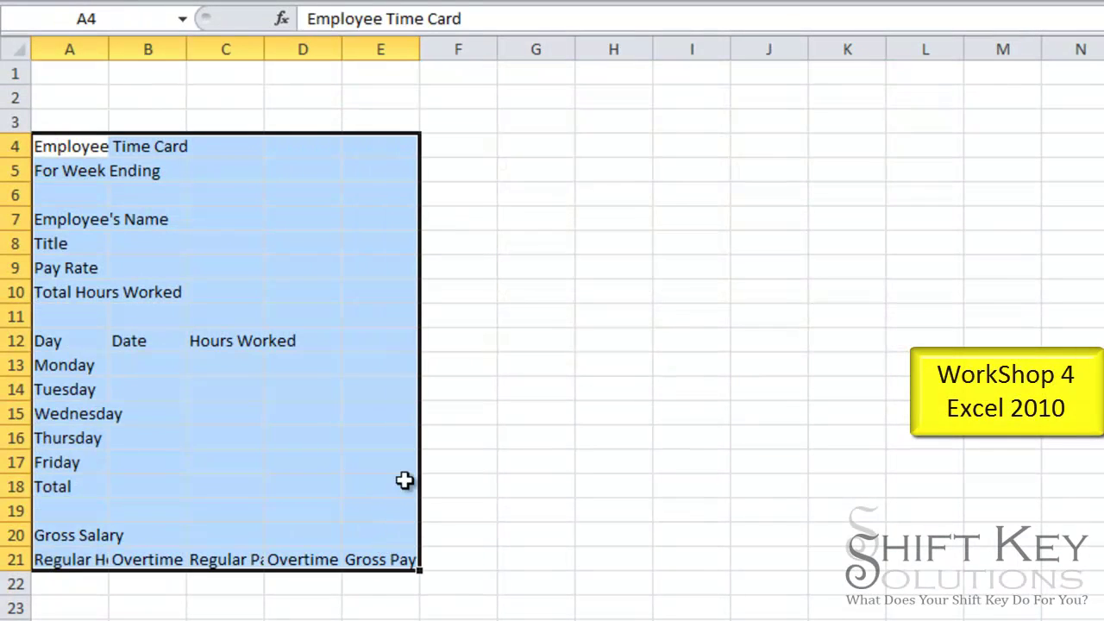
right_click(228, 236)
left_click(278, 276)
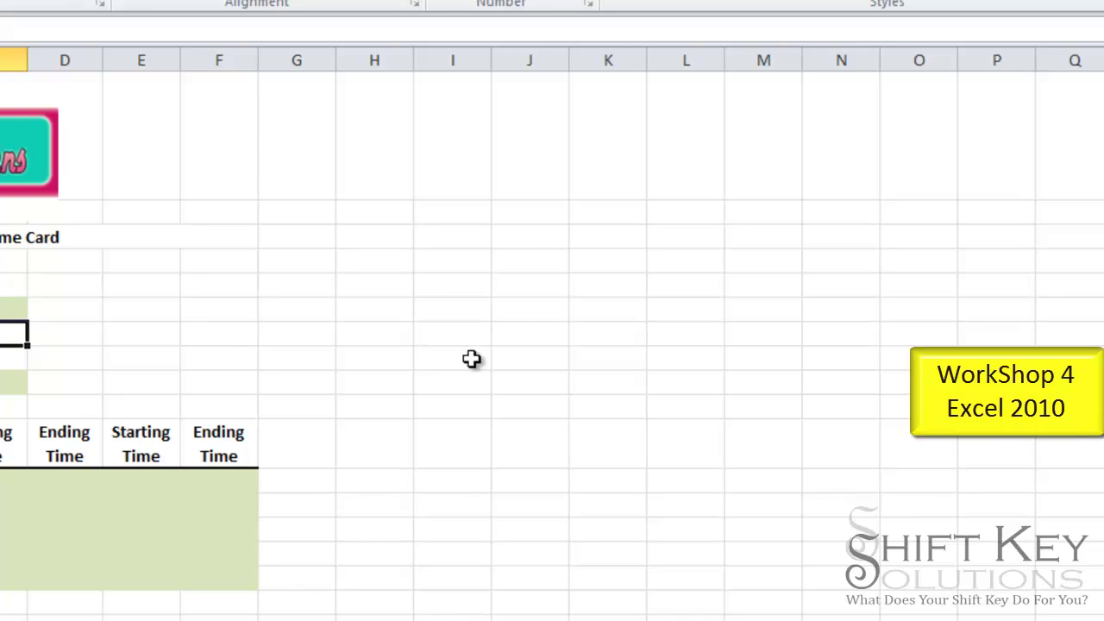
left_click(531, 229)
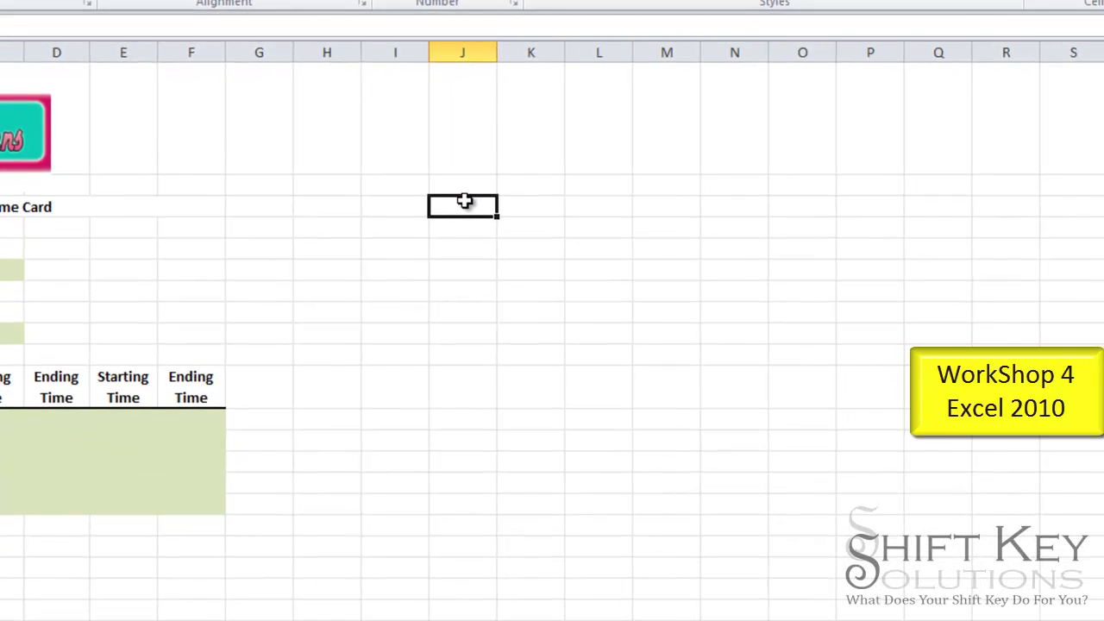
mouse_move(464, 201)
left_mouse_down()
mouse_move(690, 375)
mouse_move(729, 452)
mouse_move(731, 598)
mouse_move(732, 493)
mouse_move(547, 251)
mouse_move(483, 224)
mouse_move(480, 208)
left_mouse_up()
right_click(460, 207)
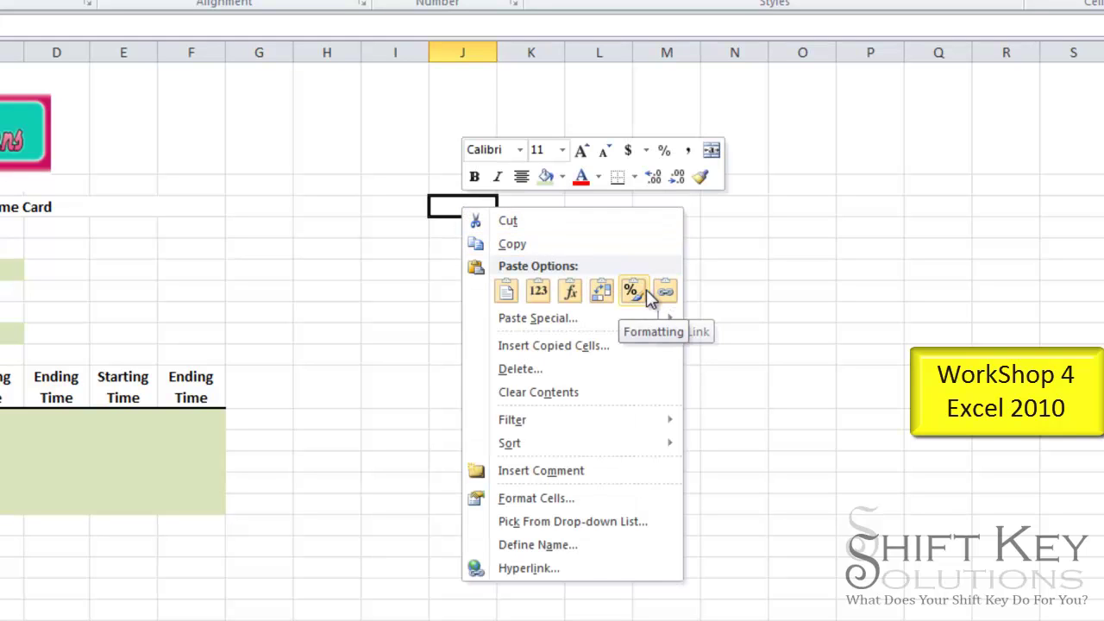
left_click(539, 293)
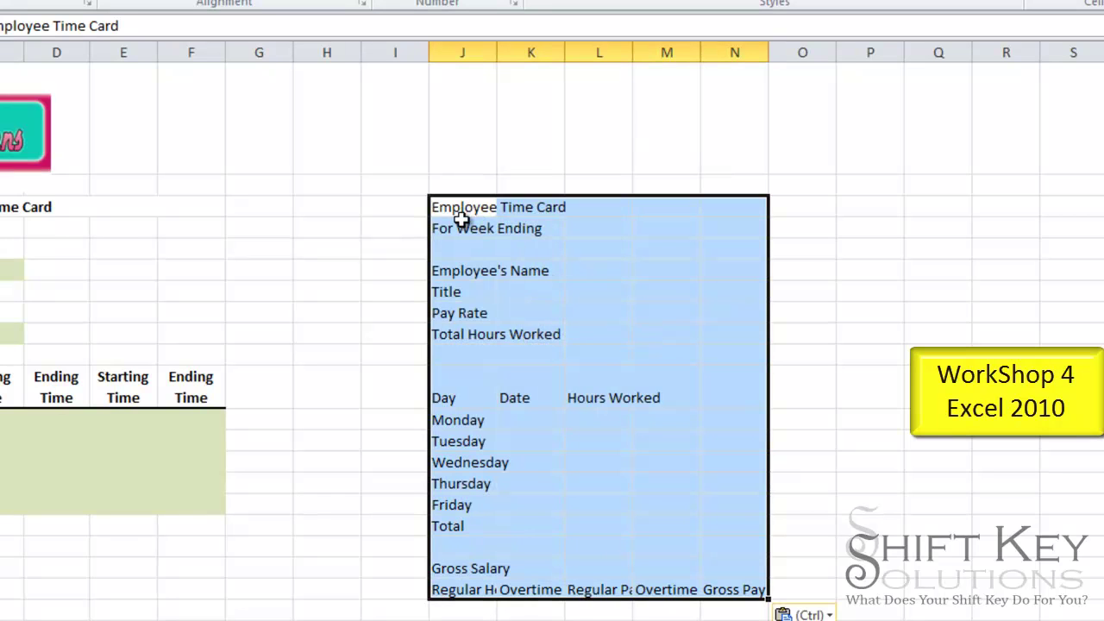
Move the Gross Salary block from J19:N20 one column over to I19:M20
left_click(457, 212)
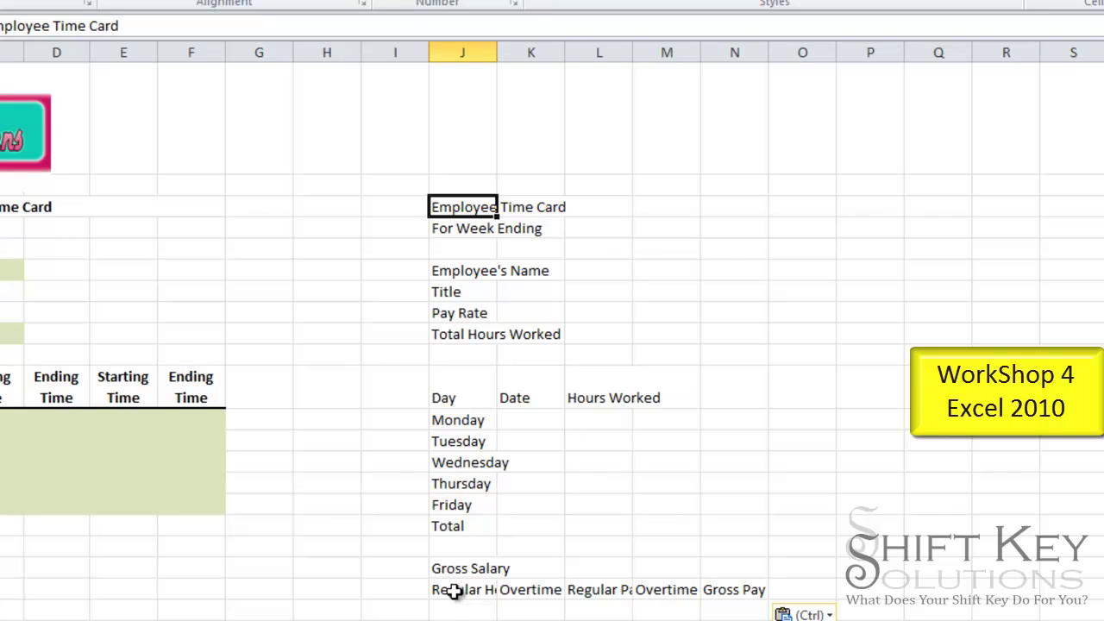
left_click_drag(455, 568, 745, 589)
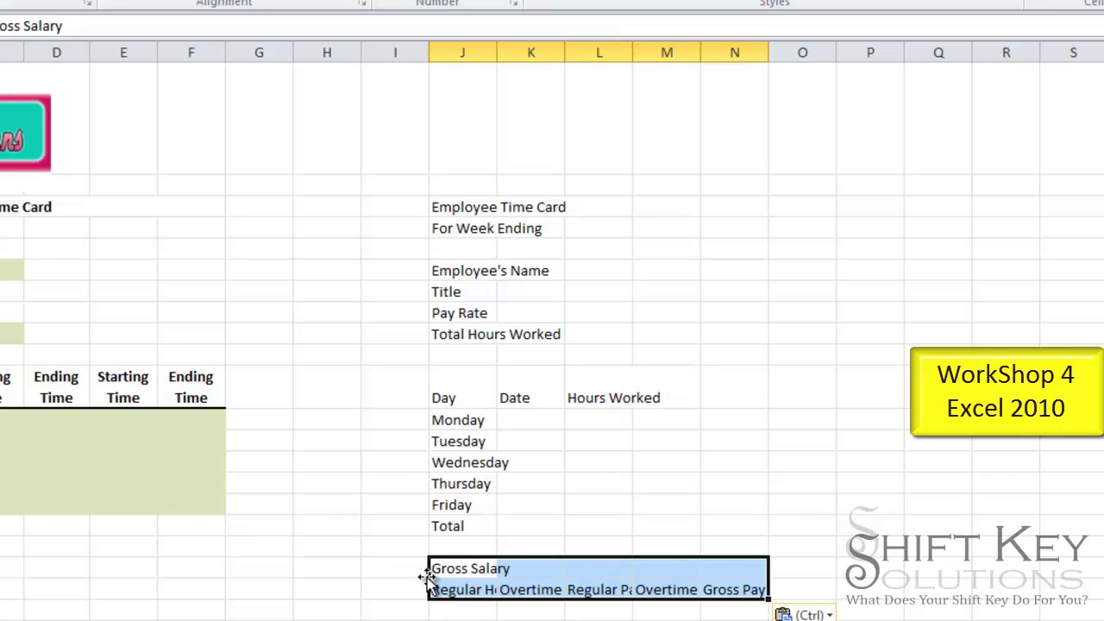
left_click_drag(428, 578, 405, 574)
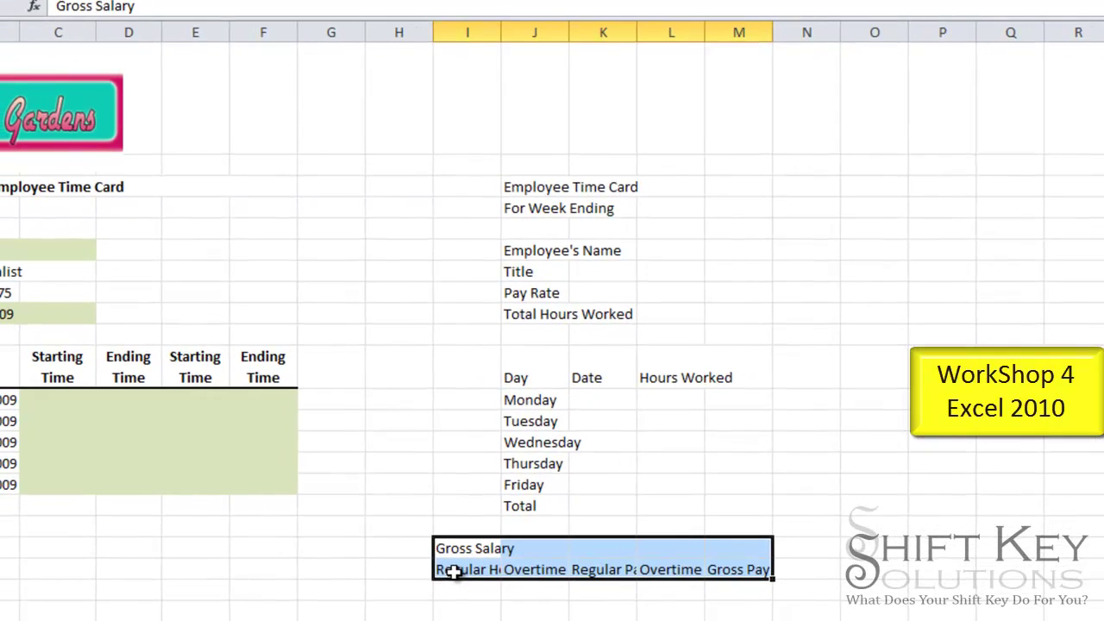
Format the pay headings in I20:M20 with bold, a bottom border, center and middle alignment, and wrapped text
left_click_drag(453, 571, 751, 570)
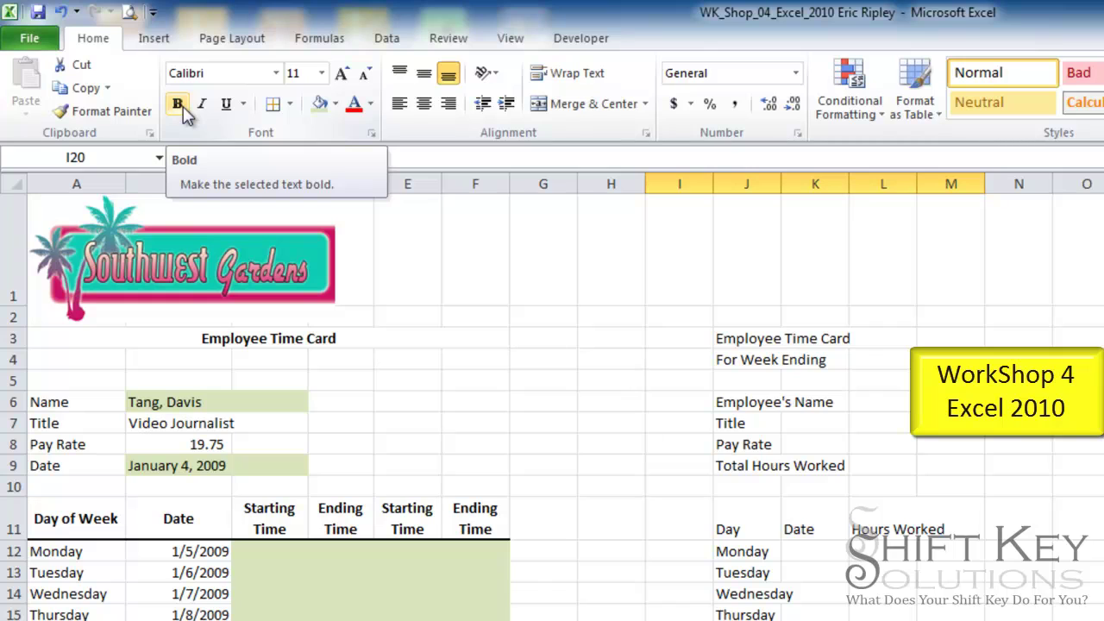
left_click(178, 105)
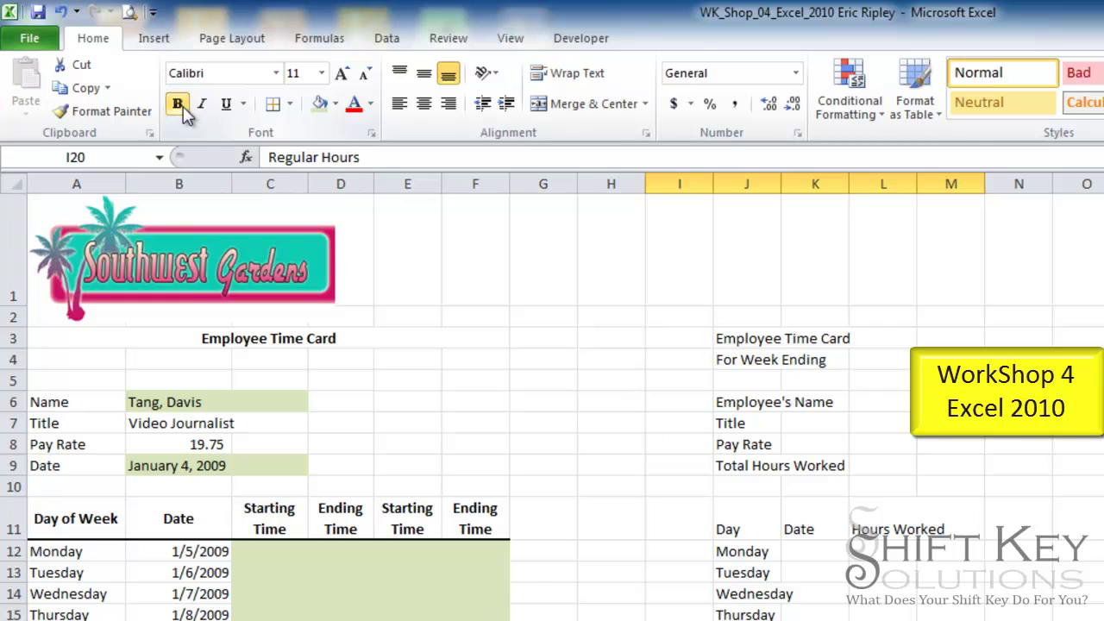
left_click(290, 106)
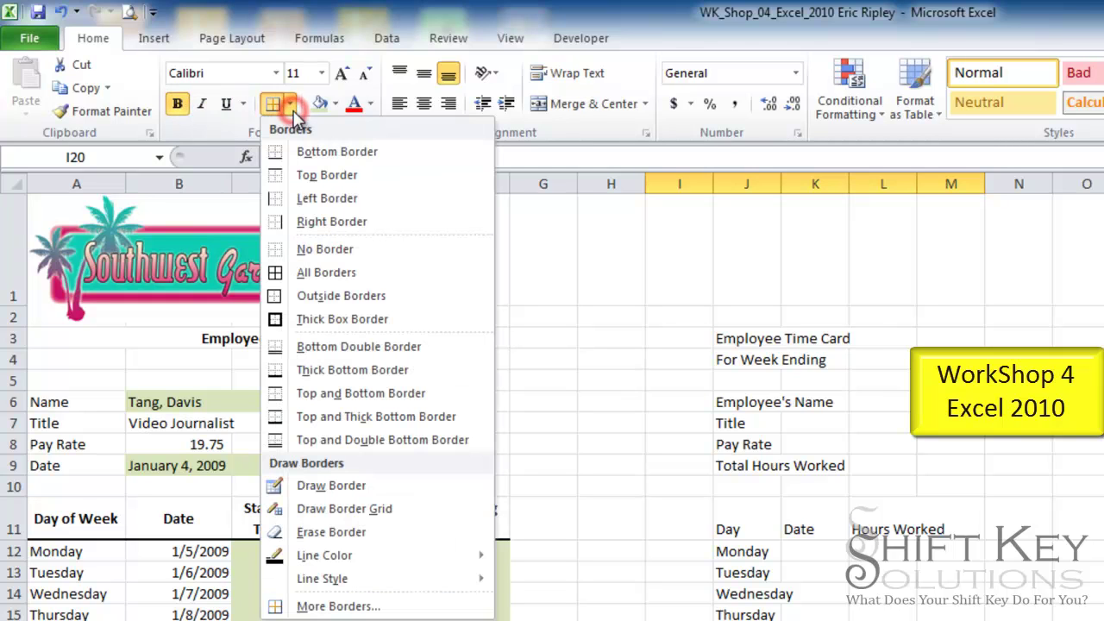
left_click(345, 151)
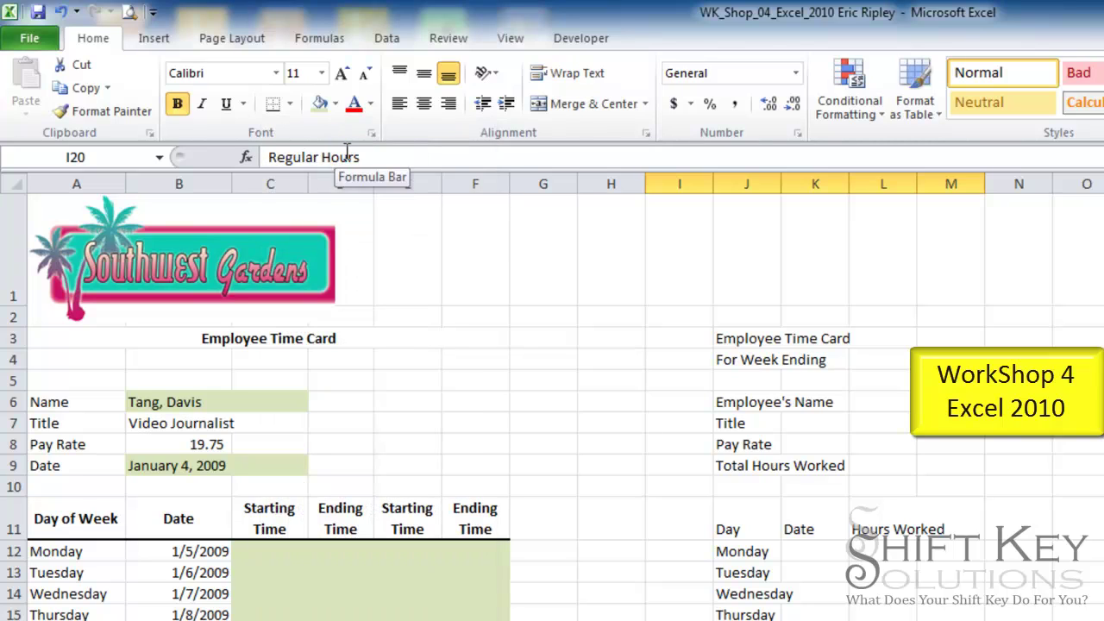
left_click(429, 104)
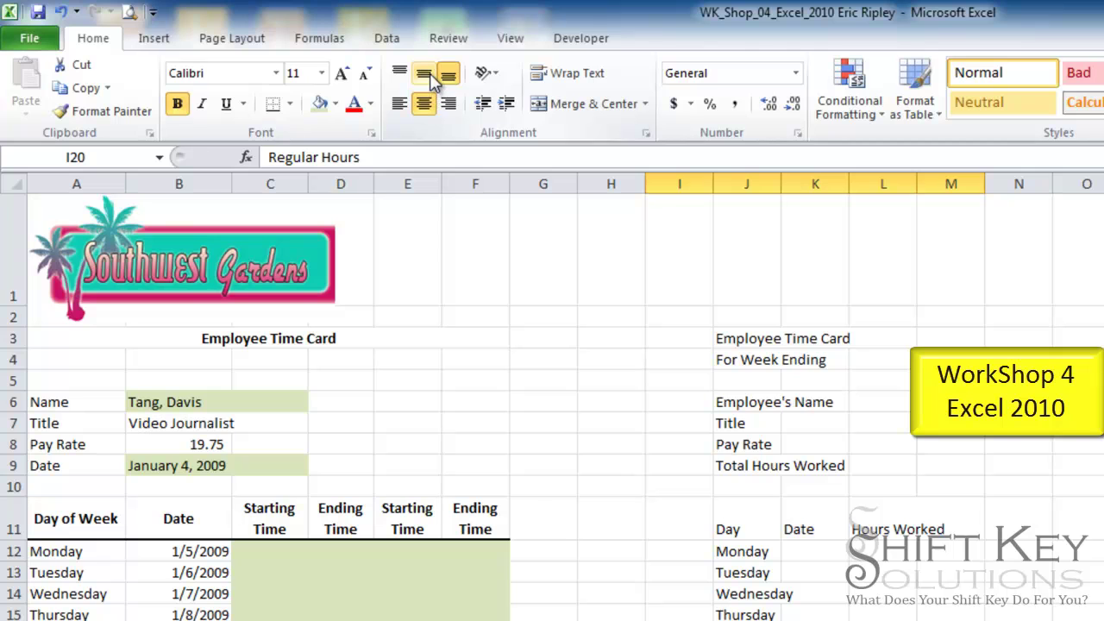
left_click(431, 77)
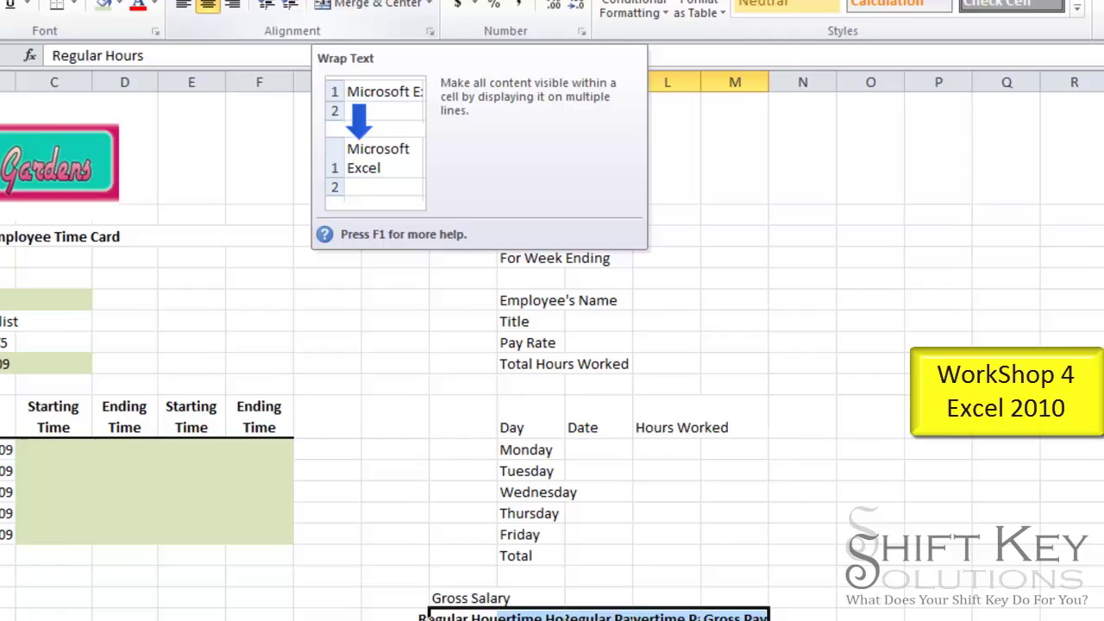
left_click(363, 0)
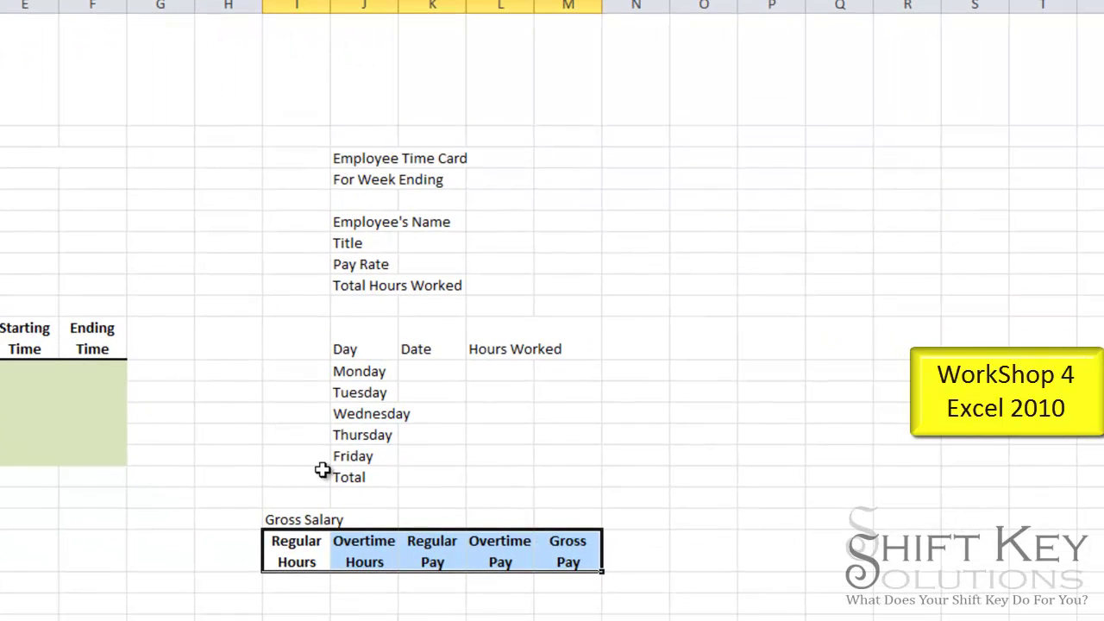
Merge and center the Gross Salary title across I19:M19 and make it bold
left_click(286, 521)
left_click_drag(285, 521, 552, 520)
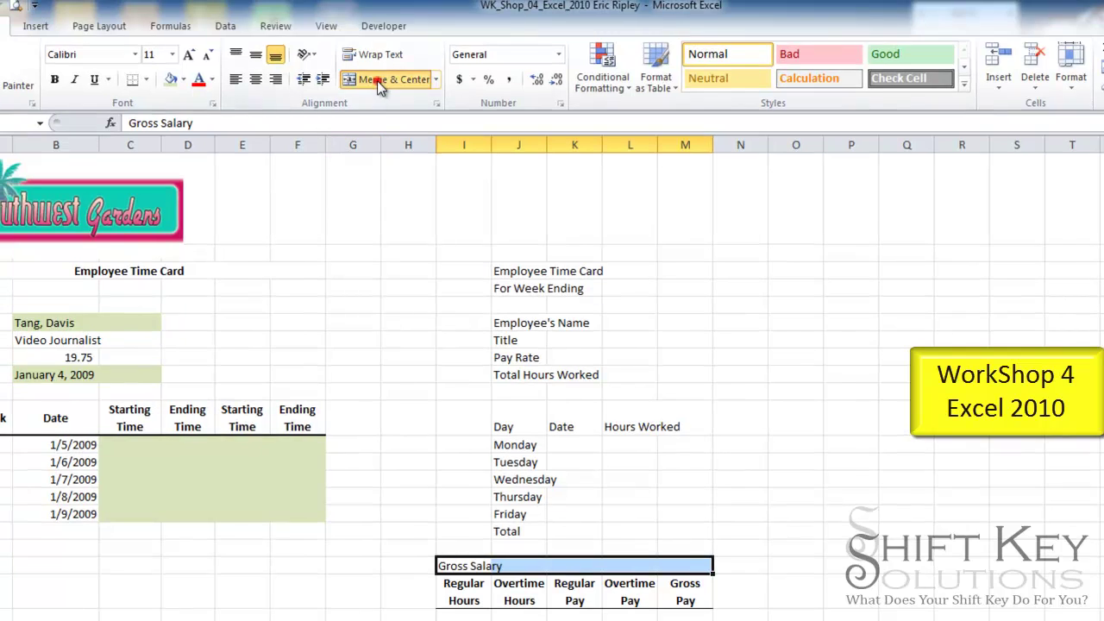
left_click(377, 80)
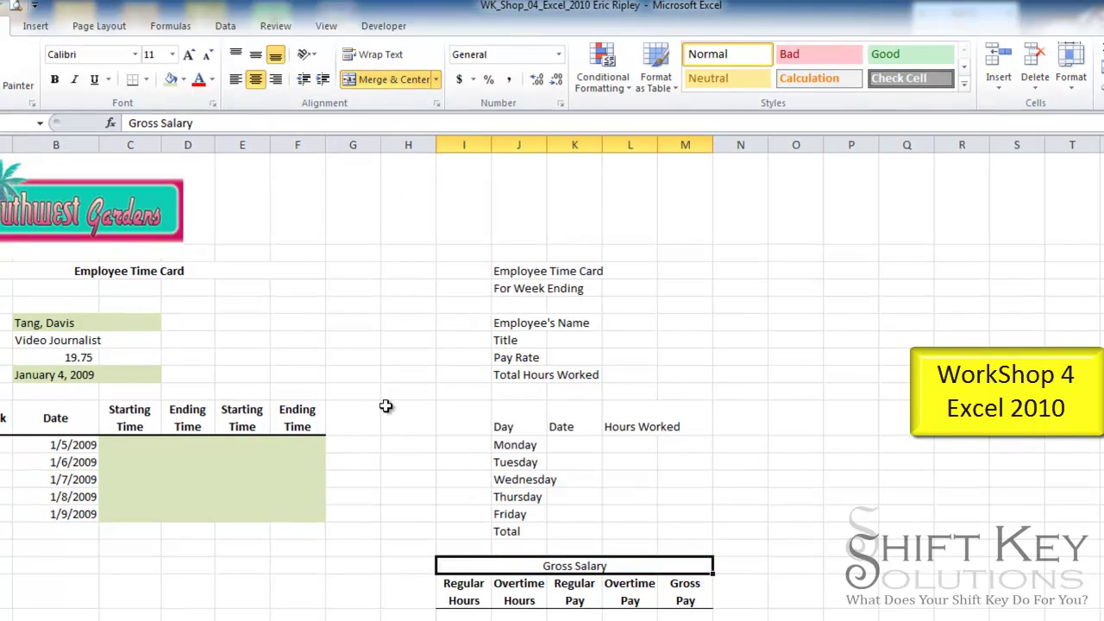
left_click(52, 82)
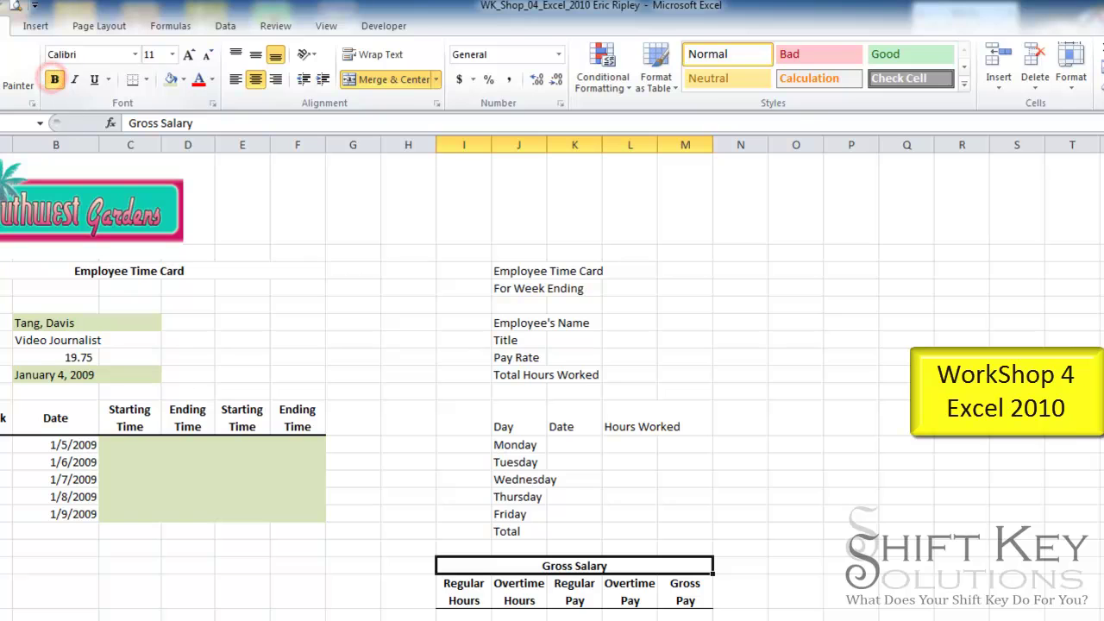
left_click(455, 547)
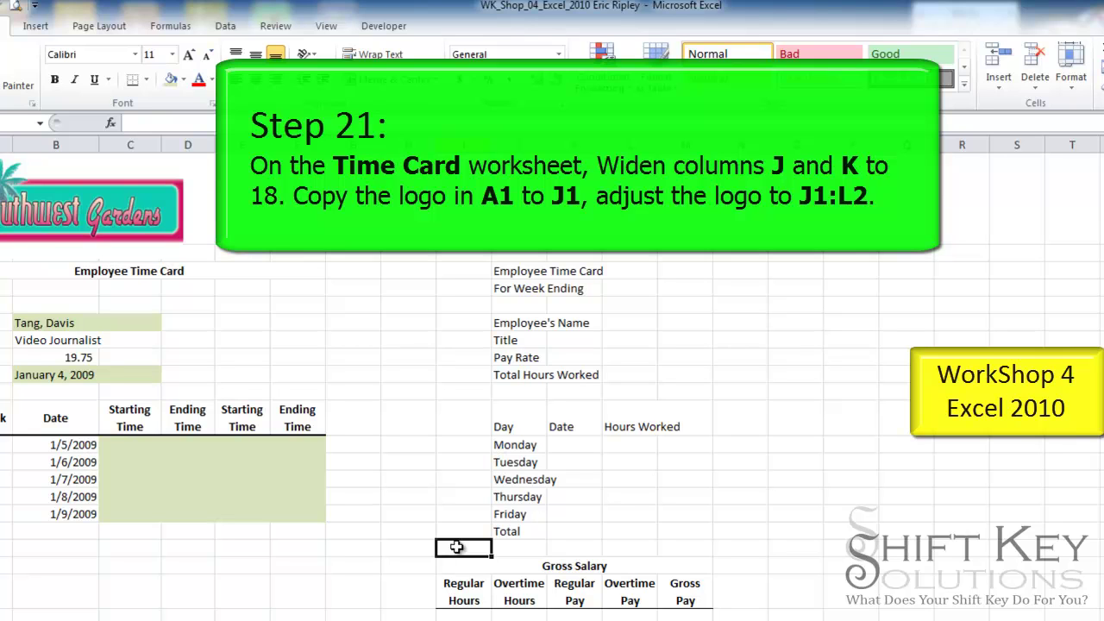
Set the width of columns J and K to 18
left_click_drag(521, 145, 572, 144)
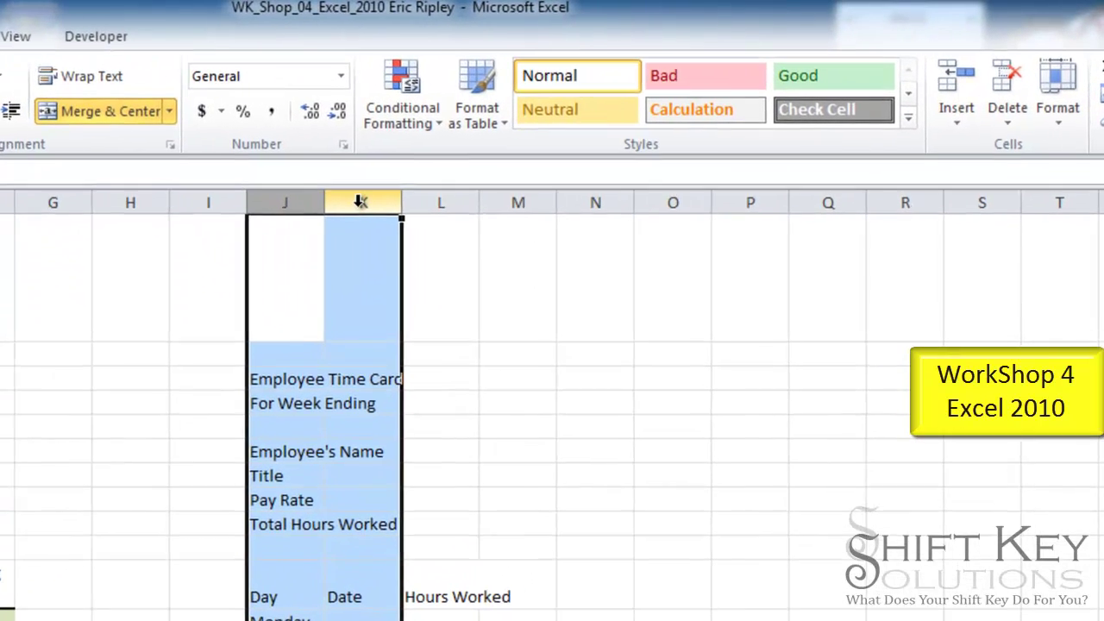
right_click(354, 205)
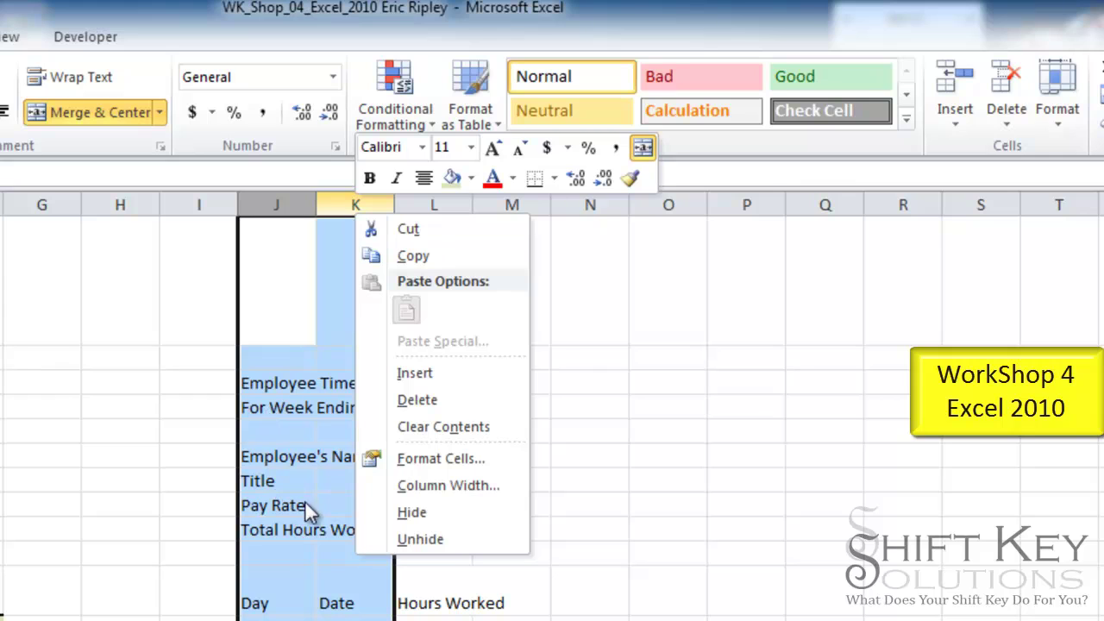
left_click(478, 485)
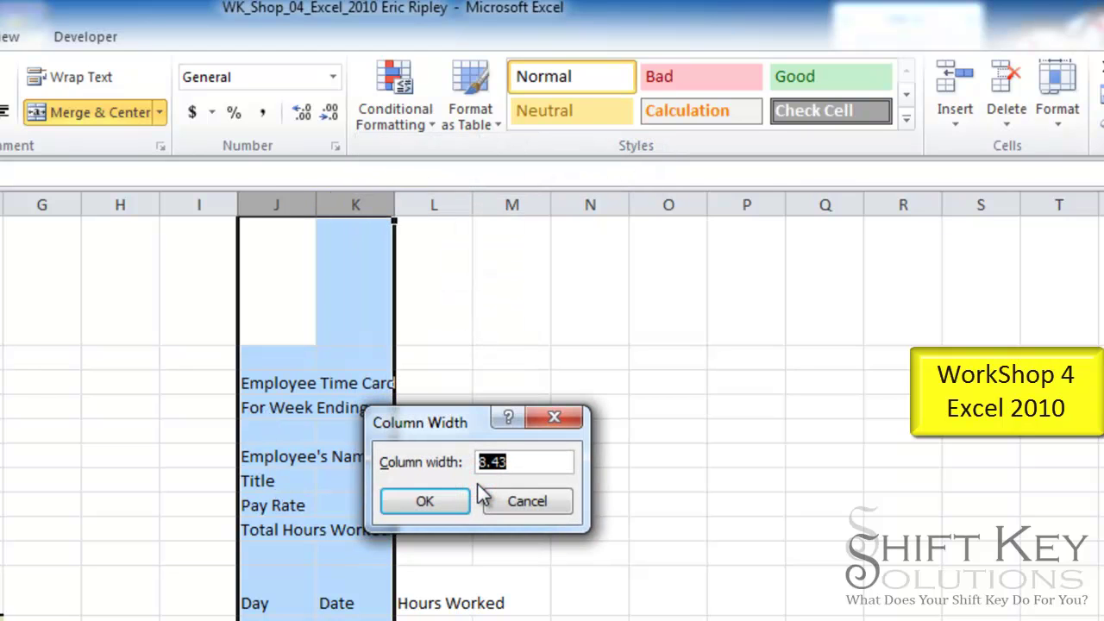
type("18")
key("Return")
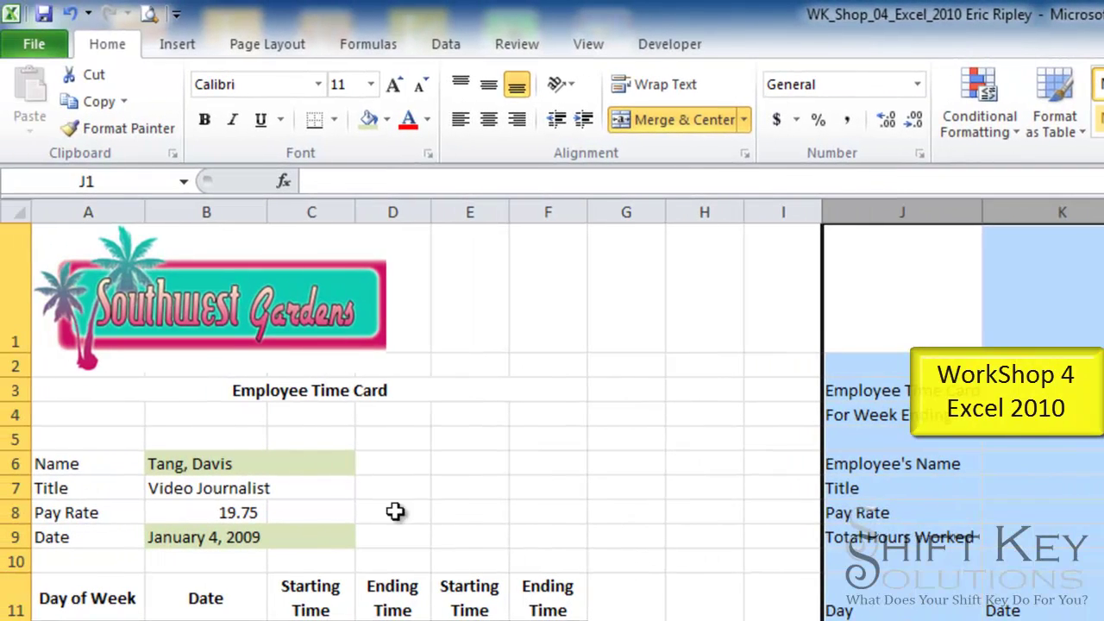
Copy the Southwest Gardens logo from A1 to J1 and stretch the copy to span J1:L2
left_click(198, 315)
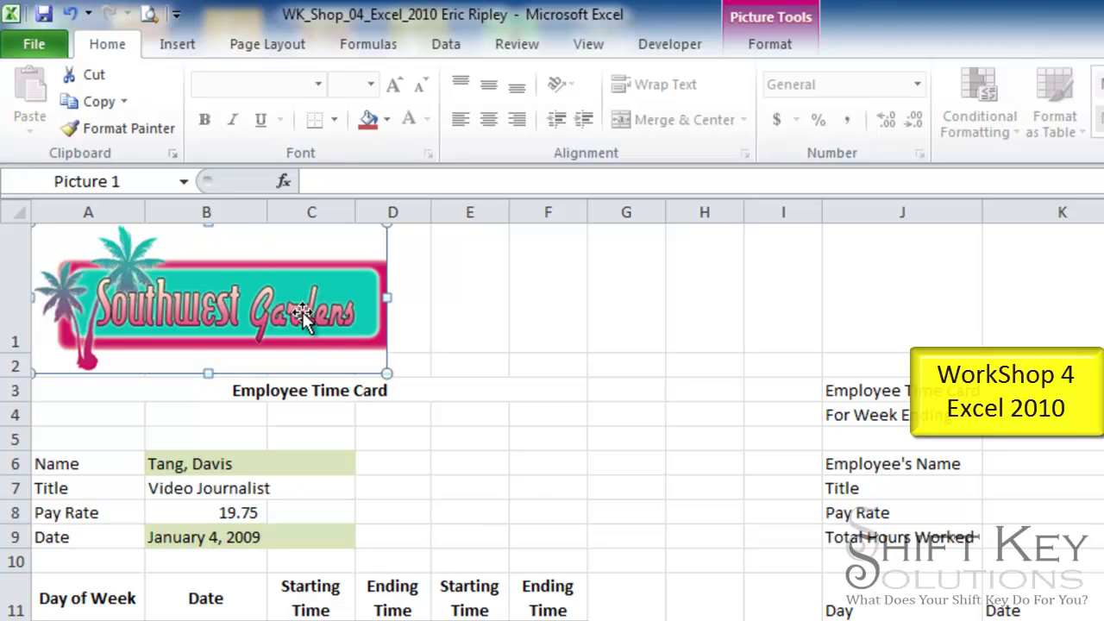
left_click_drag(307, 321, 837, 326)
left_click_drag(429, 325, 651, 317)
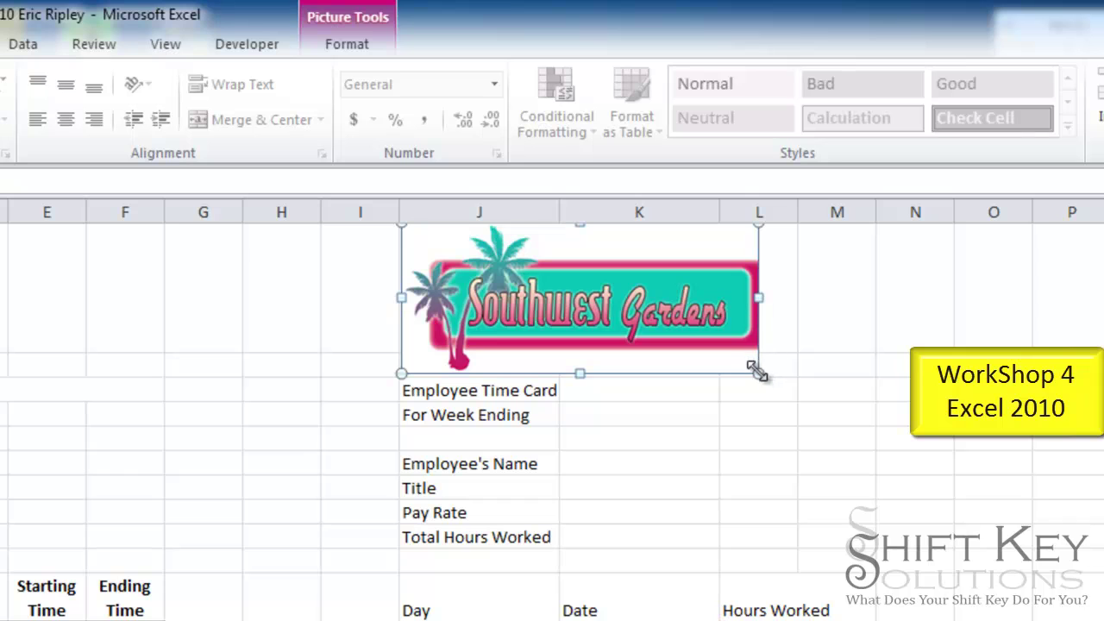
left_click_drag(759, 296, 794, 299)
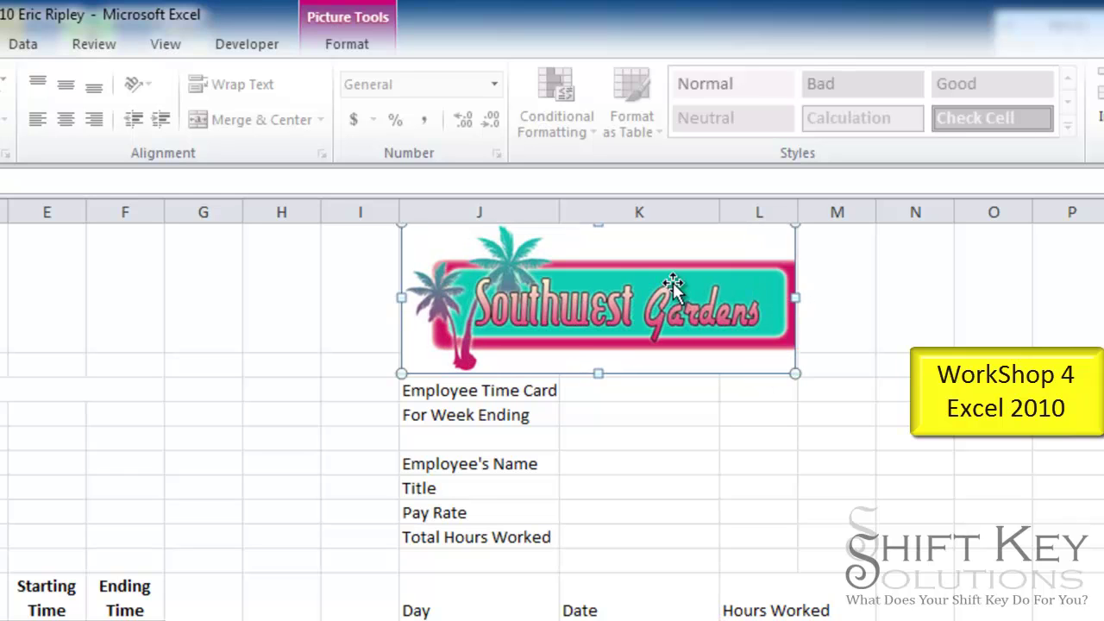
Merge and center the Employee Time Card title across J3:L3
left_click(420, 389)
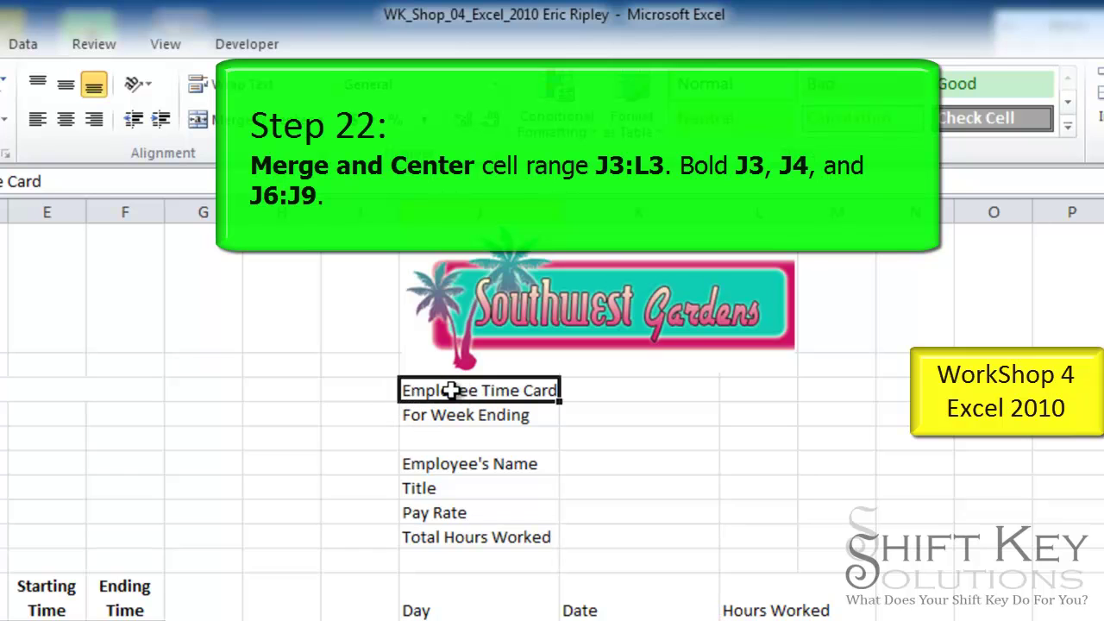
left_click_drag(452, 390, 757, 395)
left_click(262, 125)
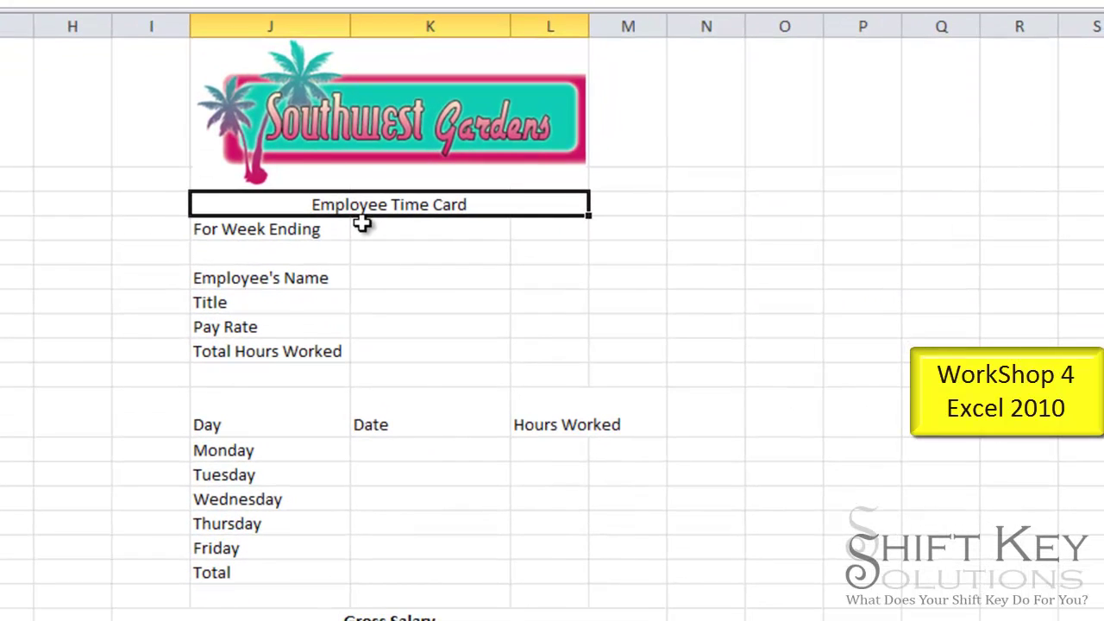
Make the summary title in J3 and the labels in J4 and J6:J9 bold
left_click(252, 230, "ctrl")
left_click(252, 230, "ctrl")
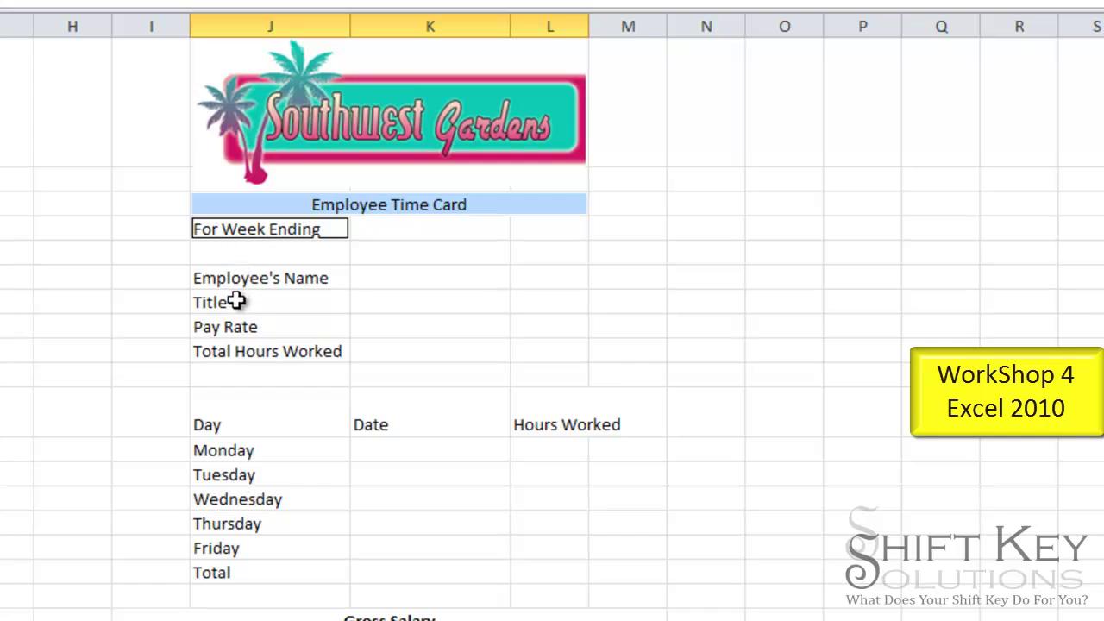
left_click(259, 283, "ctrl")
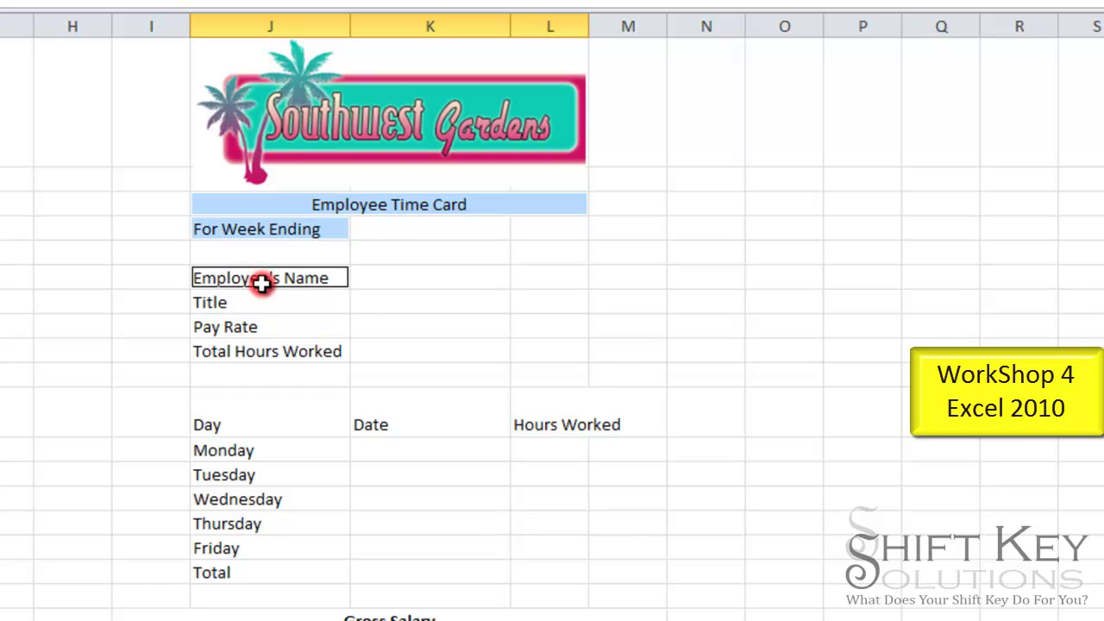
left_click(253, 305, "ctrl")
left_click(253, 328, "ctrl")
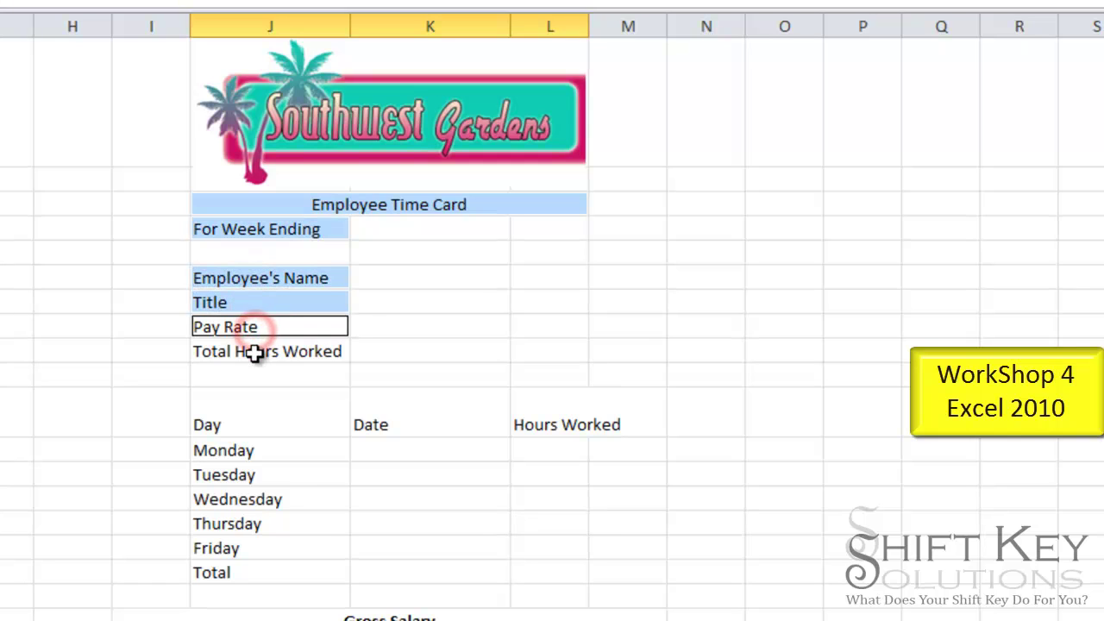
left_click(254, 352, "ctrl")
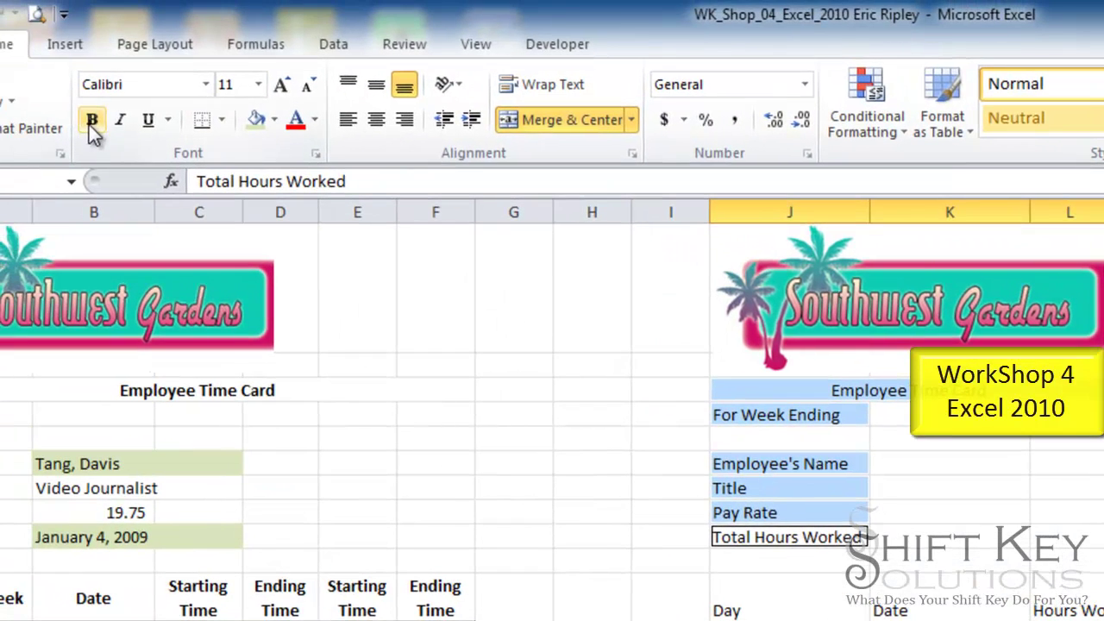
left_click(90, 121)
Link the summary's employee name in K6 to the time card with =B6 and fill the formula down to K8
left_click(919, 464)
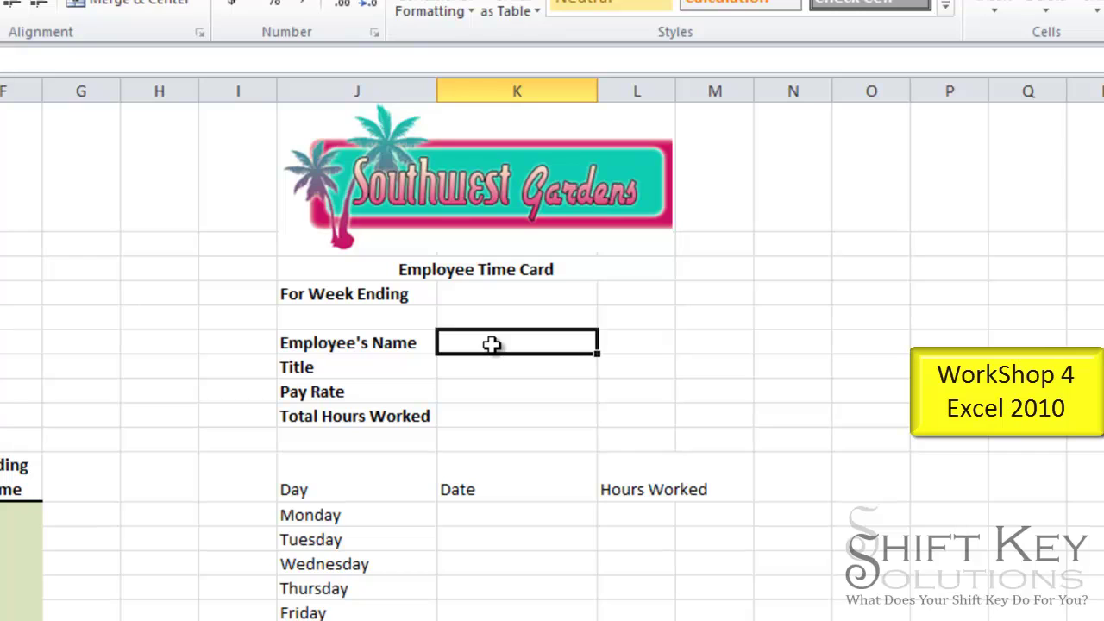
type("=b6")
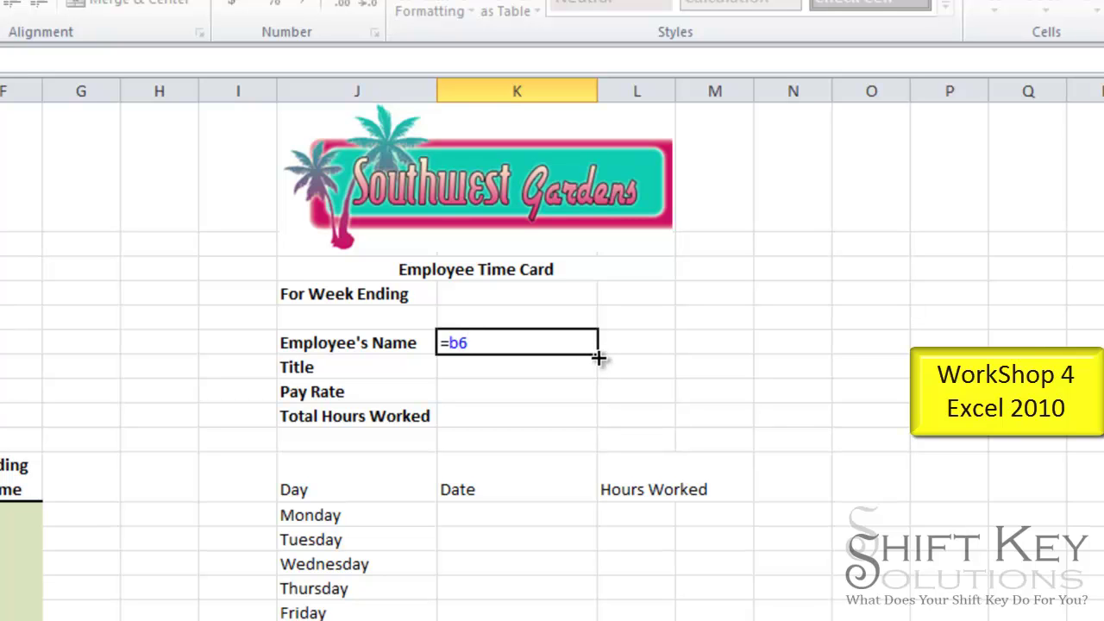
key("ctrl+Return")
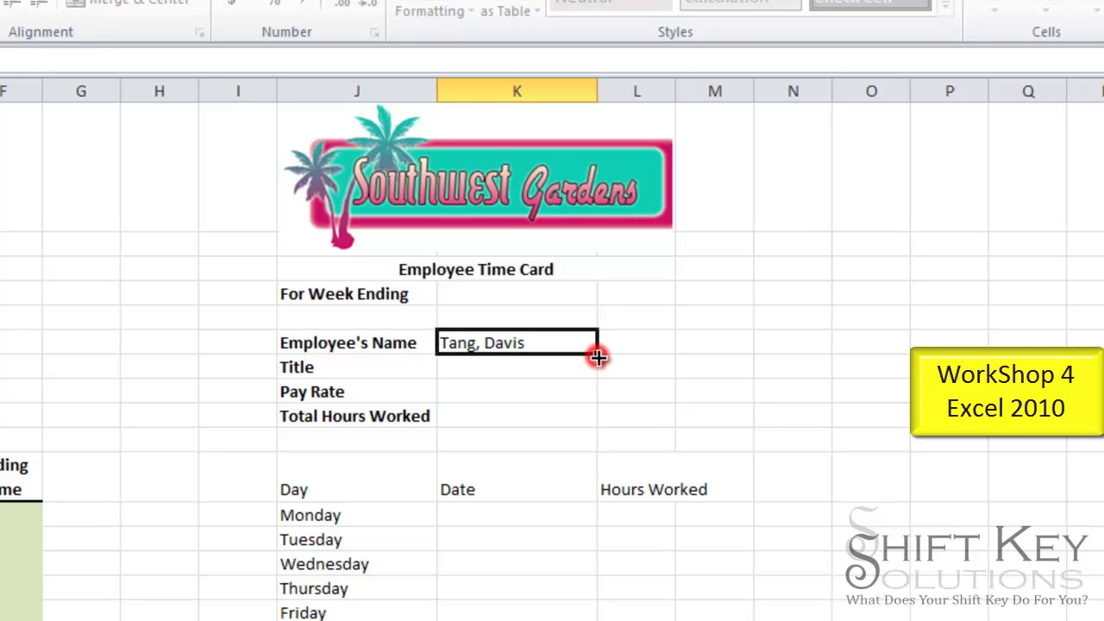
left_click_drag(597, 355, 598, 403)
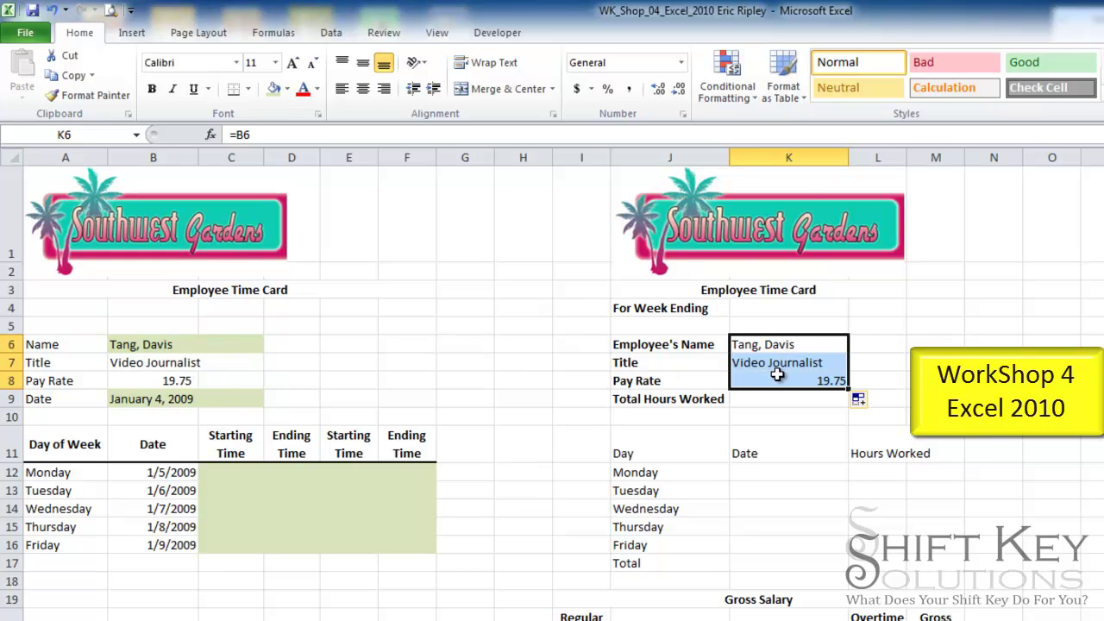
left_click(812, 381)
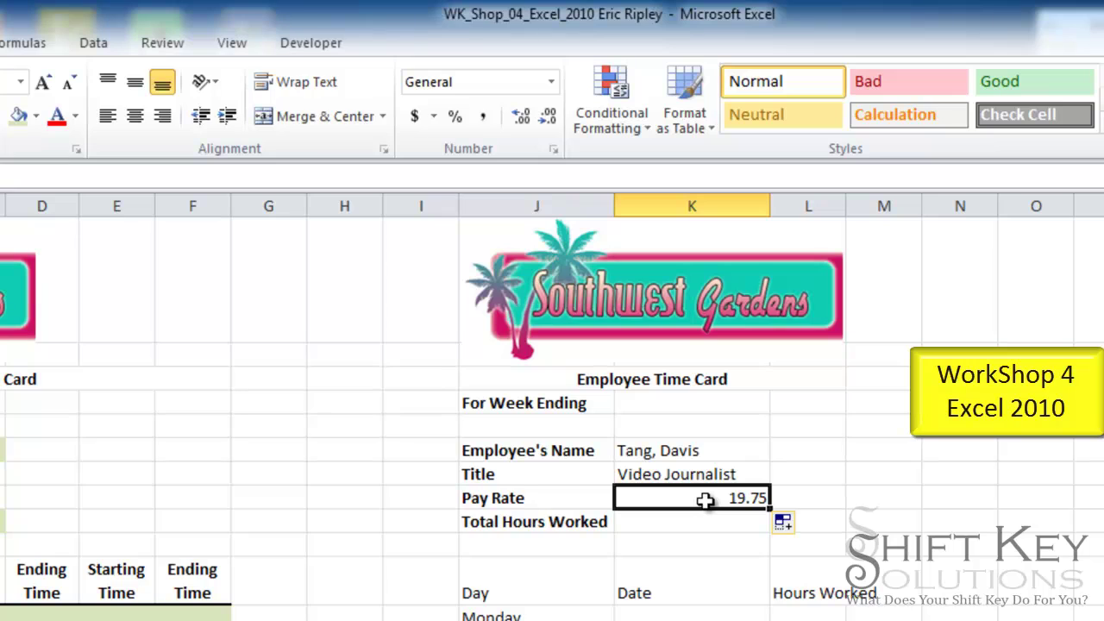
Enter =L17 in K9 to link Total Hours Worked to the hours total, and check the cell it refers to
left_click(703, 521)
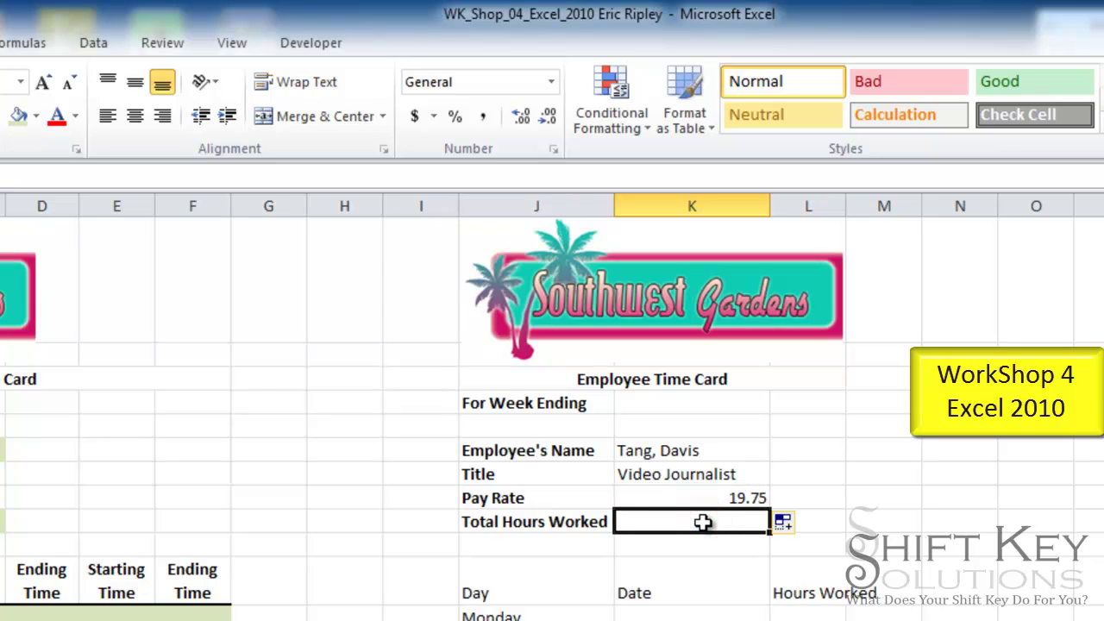
type("=l")
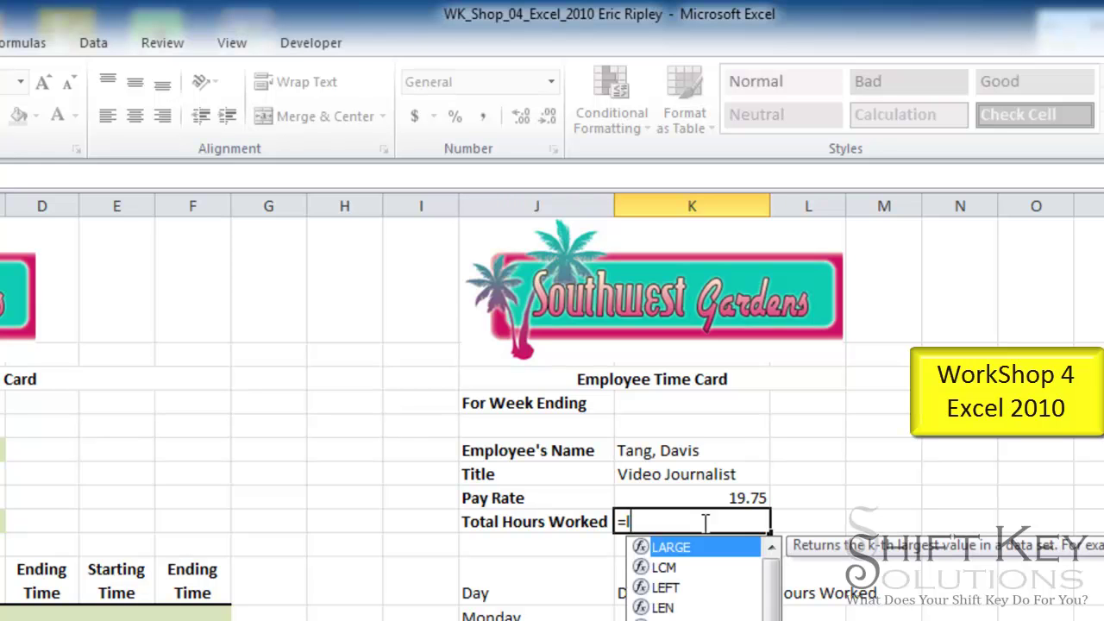
type("17")
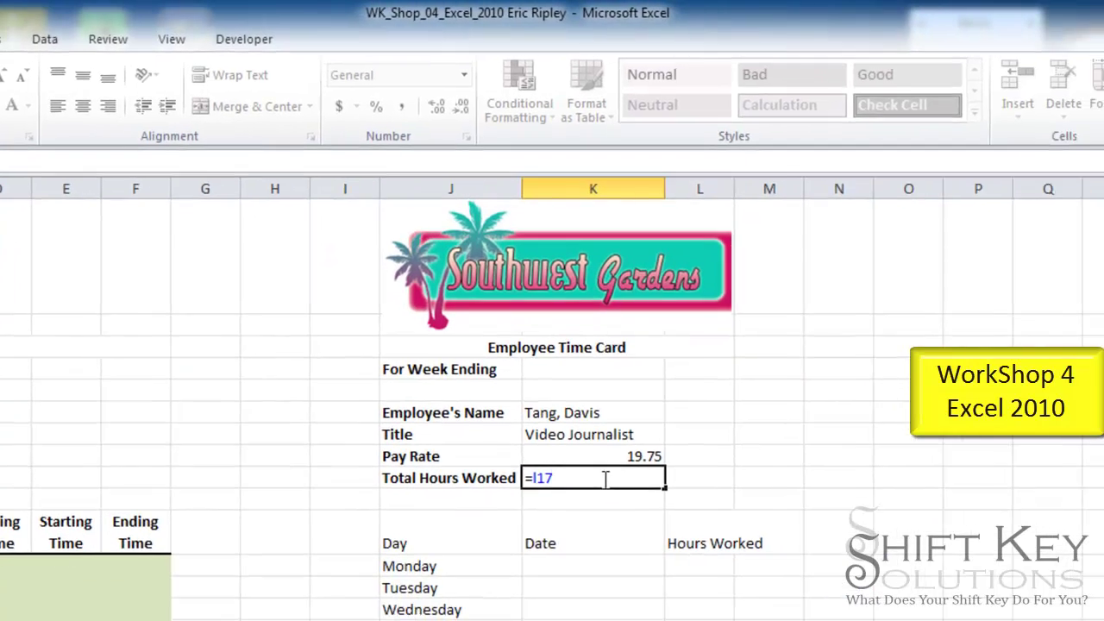
key("Tab")
left_click(705, 523)
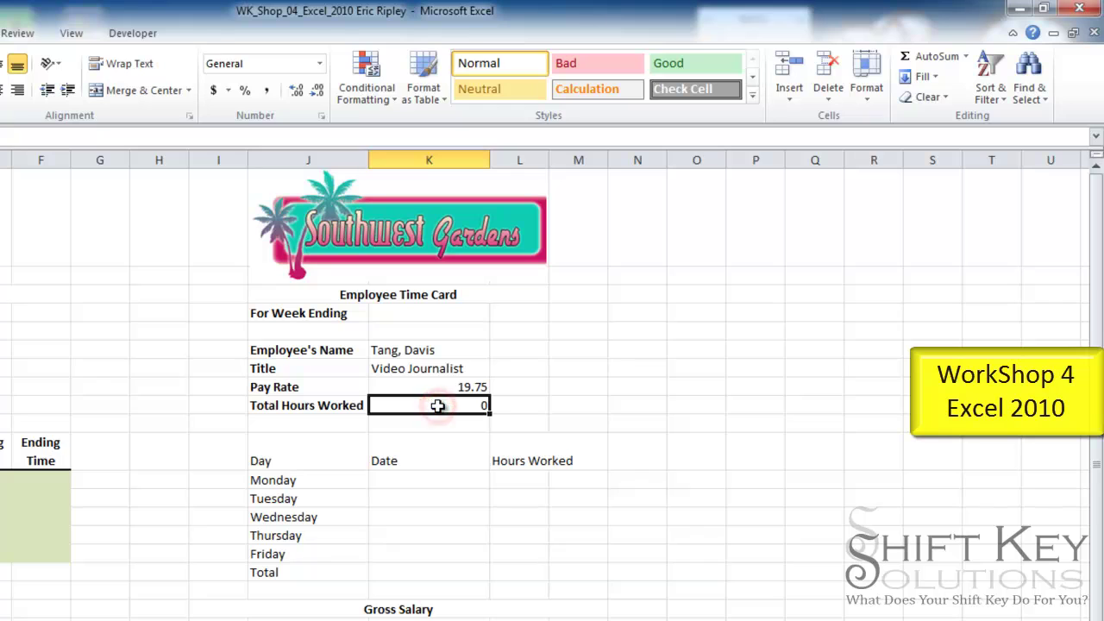
double_click(439, 406)
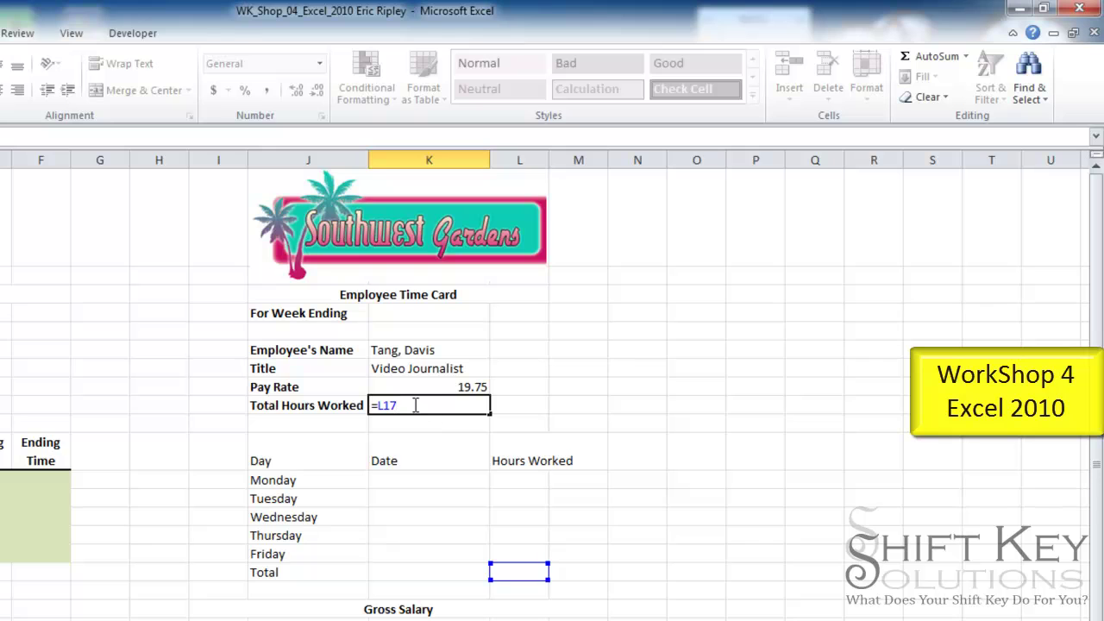
key("Tab")
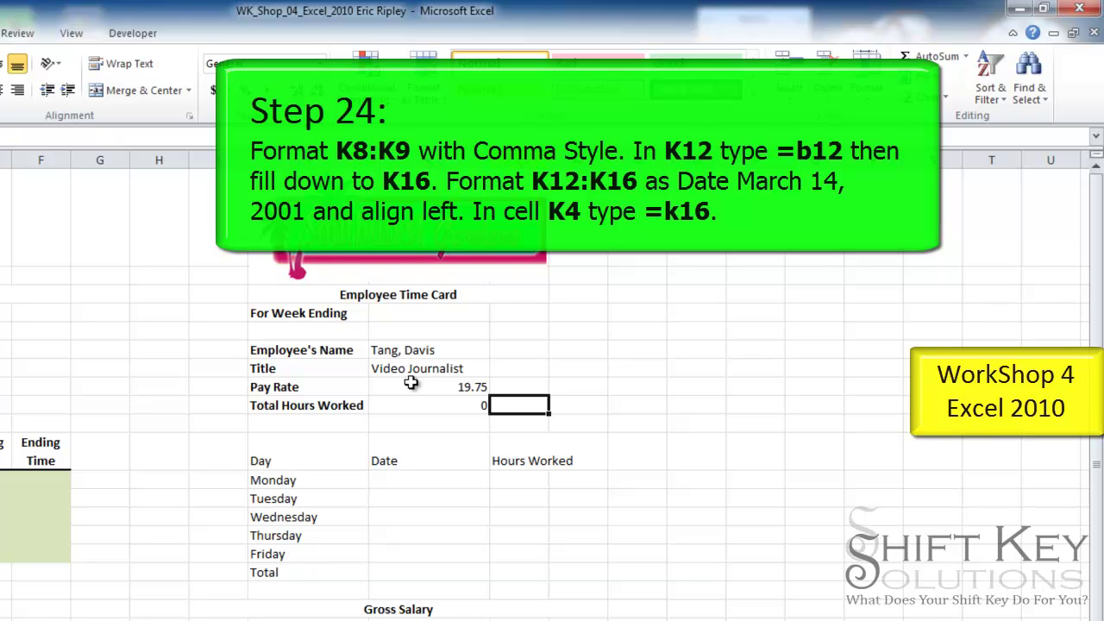
Apply Comma Style to the pay rate and total hours in K8:K9
left_click_drag(411, 383, 412, 405)
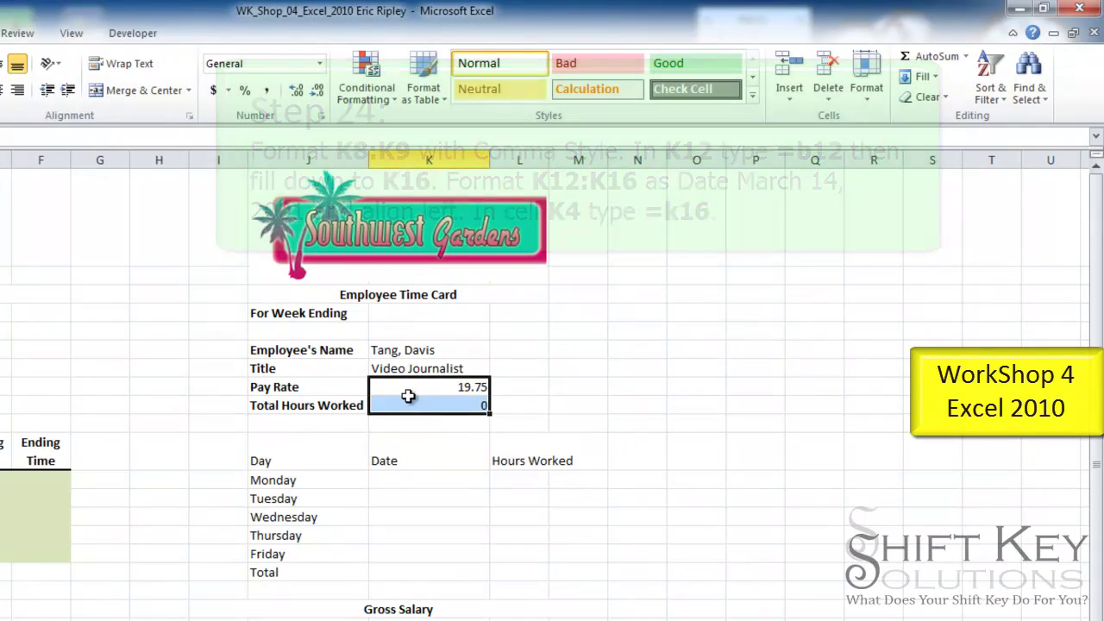
left_click(268, 91)
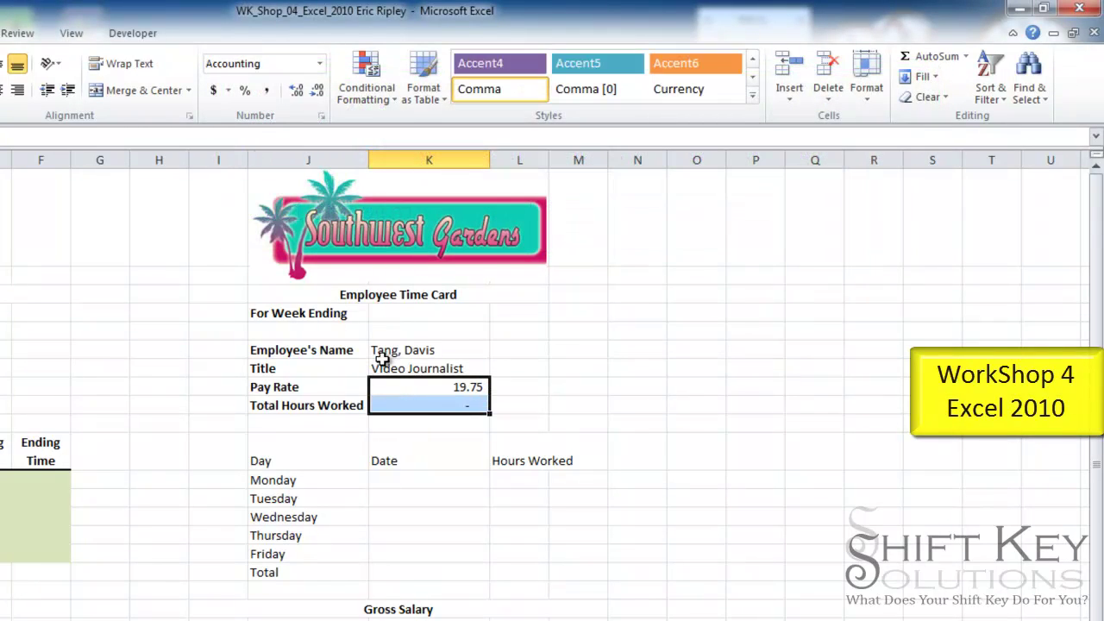
Link the summary's Monday date in K12 with =B12 and fill the formula down to K16
left_click(410, 477)
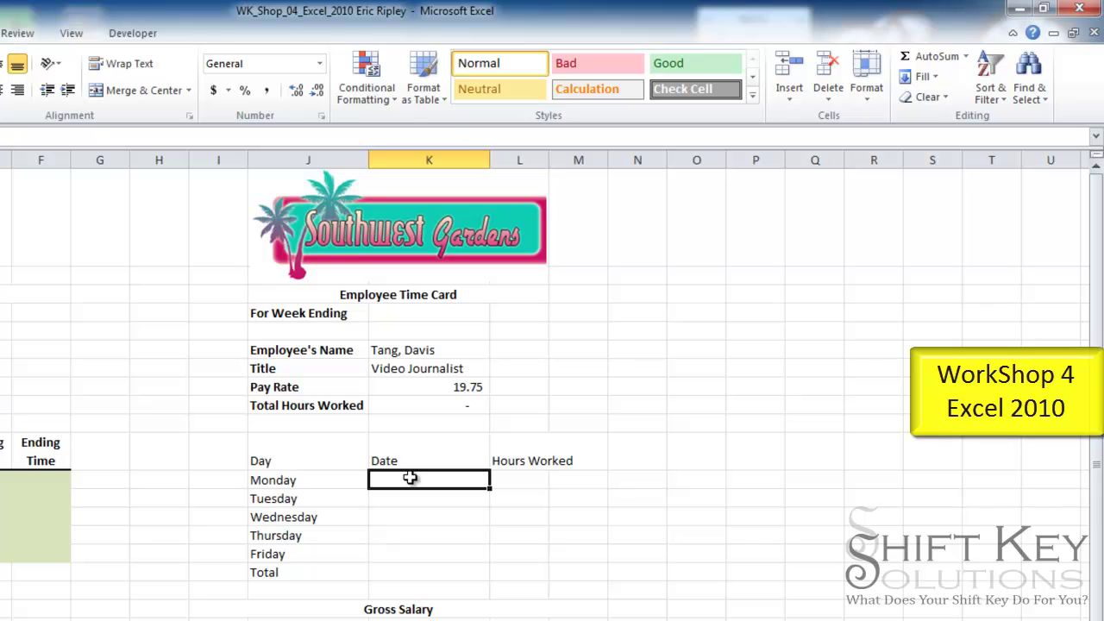
type("=b12")
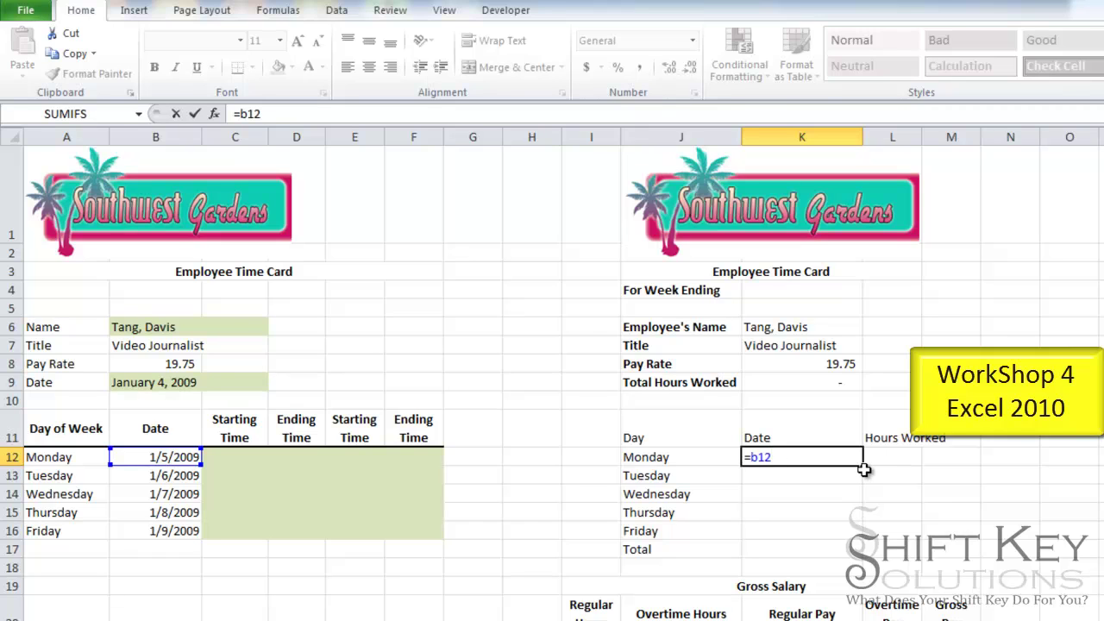
key("ctrl+Return")
left_click_drag(863, 466, 854, 543)
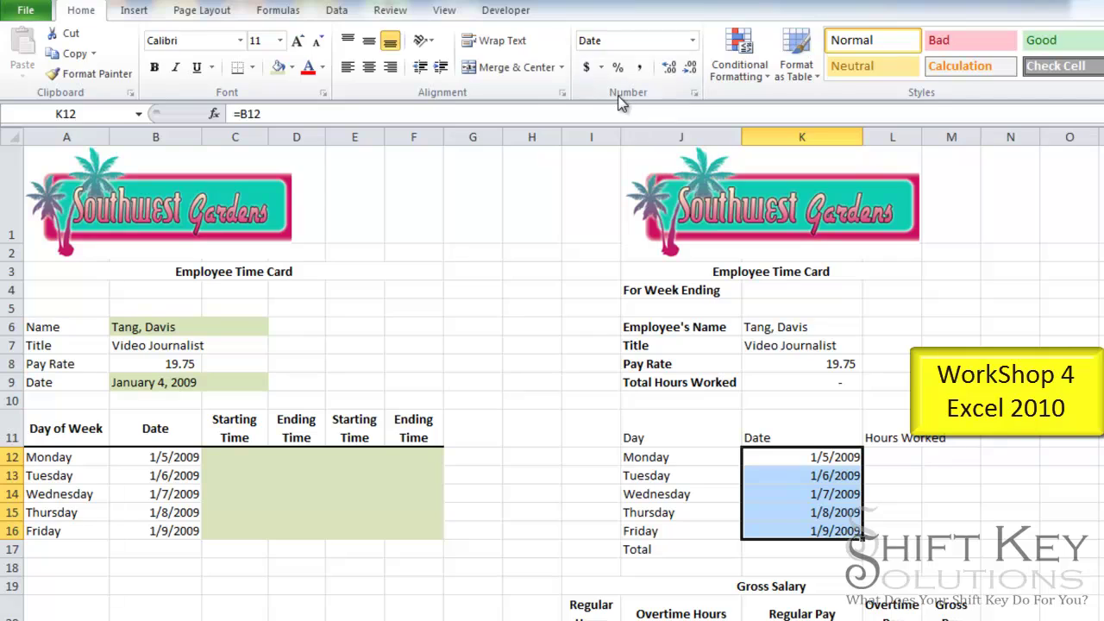
Format the dates in K12:K16 with the March 14, 2001 date type and Left (Indent) horizontal alignment
left_click(693, 96)
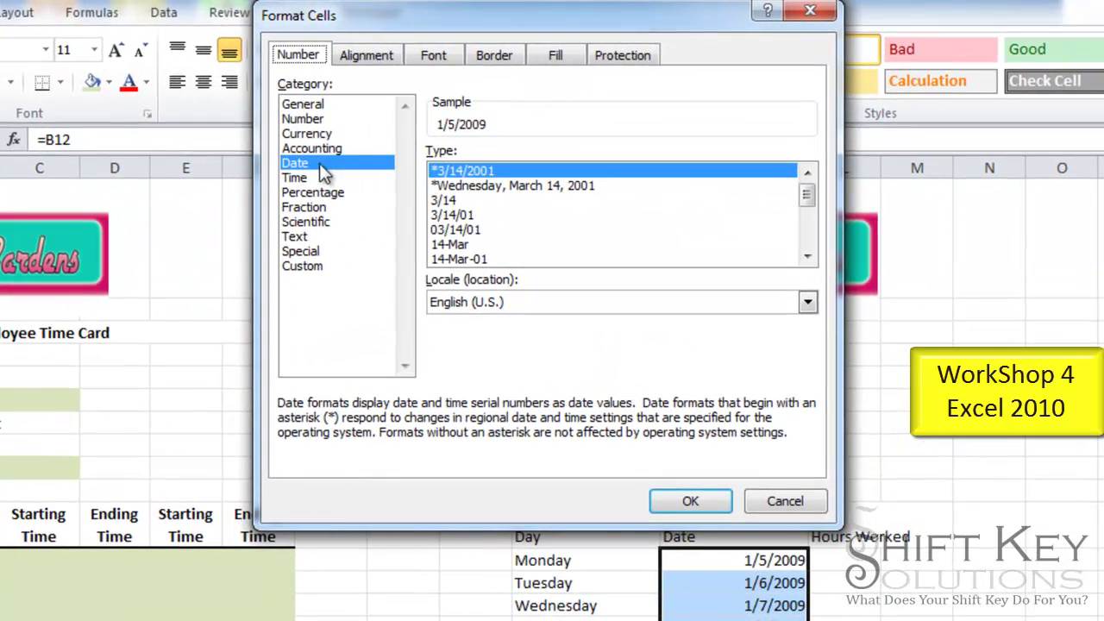
scroll(552, 230, "down", 2)
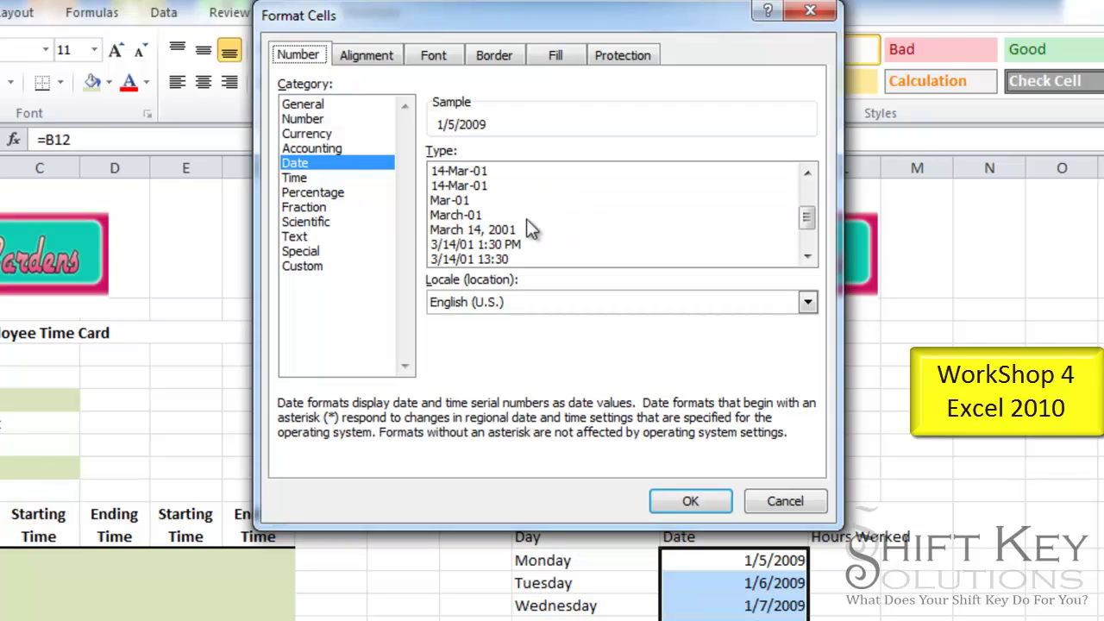
left_click(503, 229)
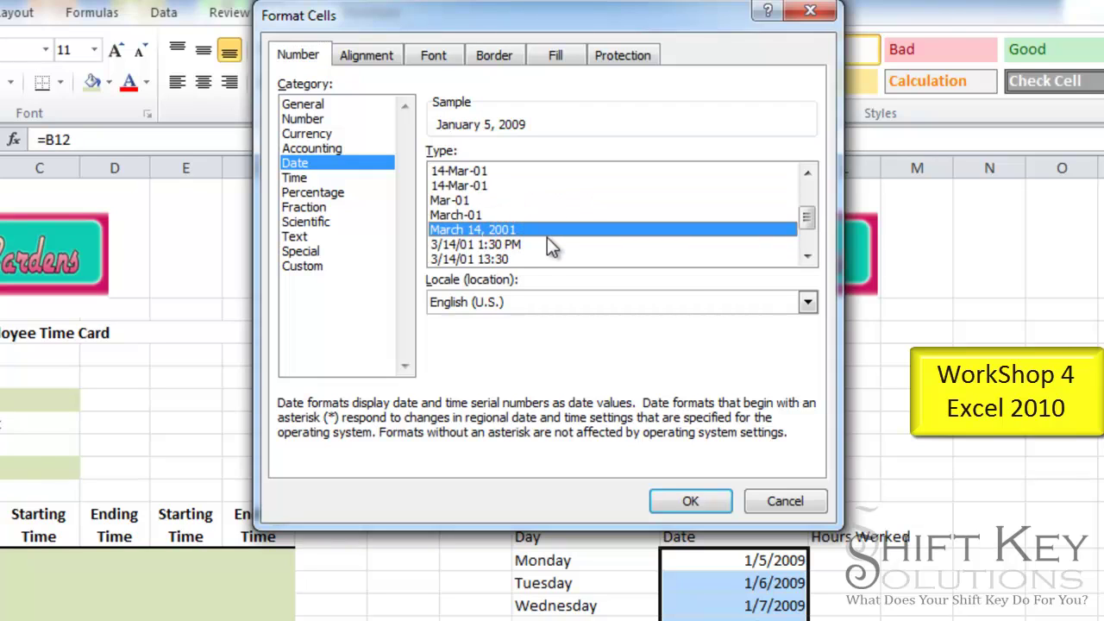
left_click(369, 54)
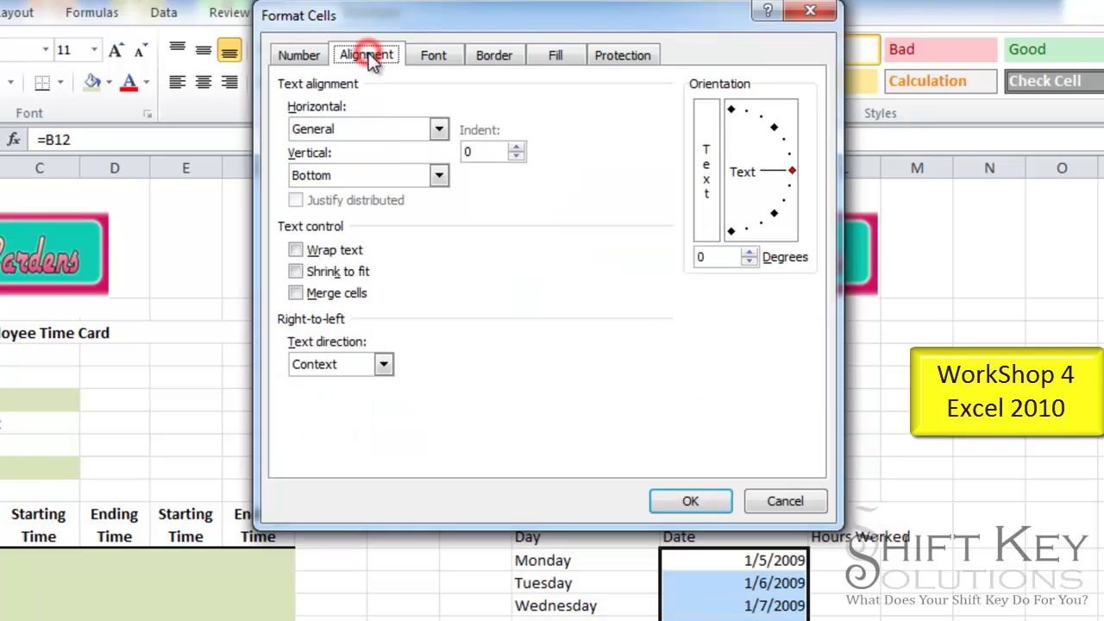
left_click(365, 132)
left_click(328, 164)
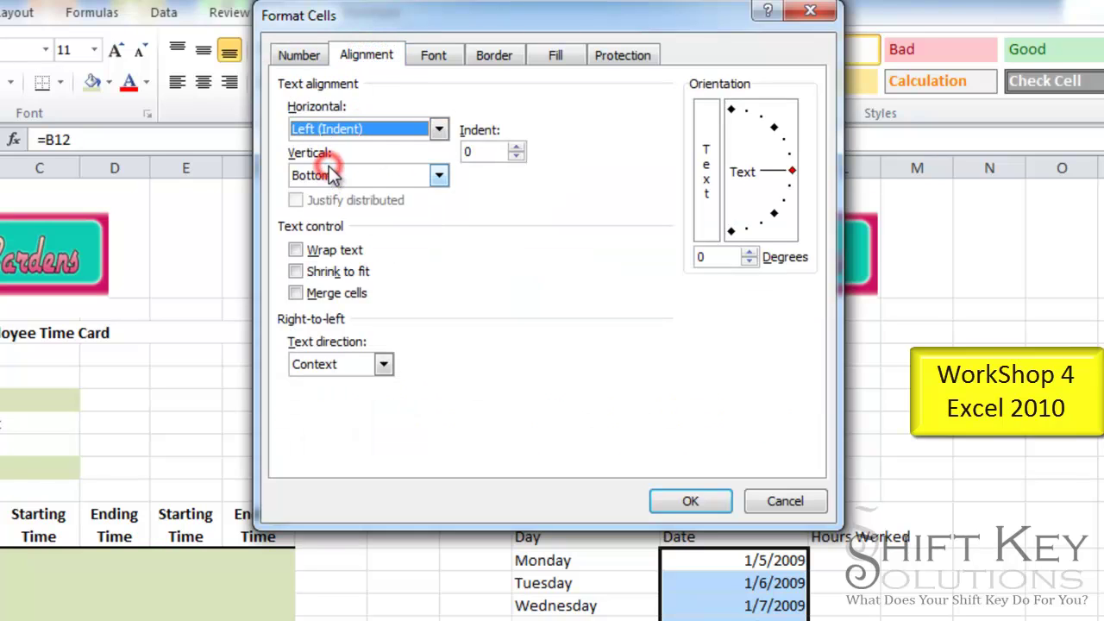
left_click(690, 501)
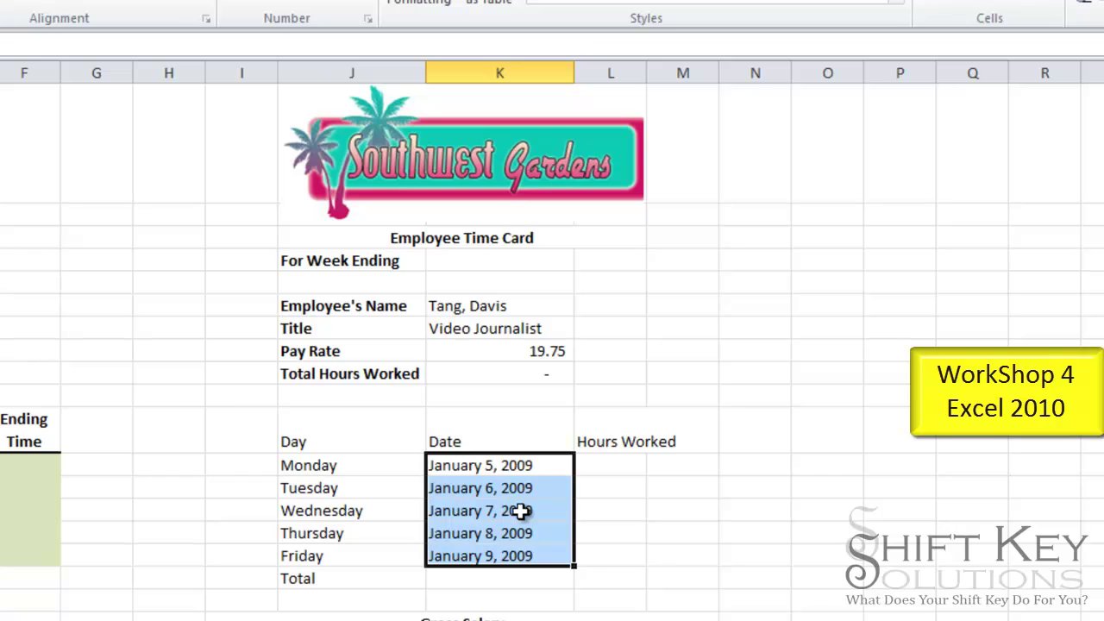
Enter =K16 in K4 so the For Week Ending date refers to the summary's Friday date
left_click(506, 258)
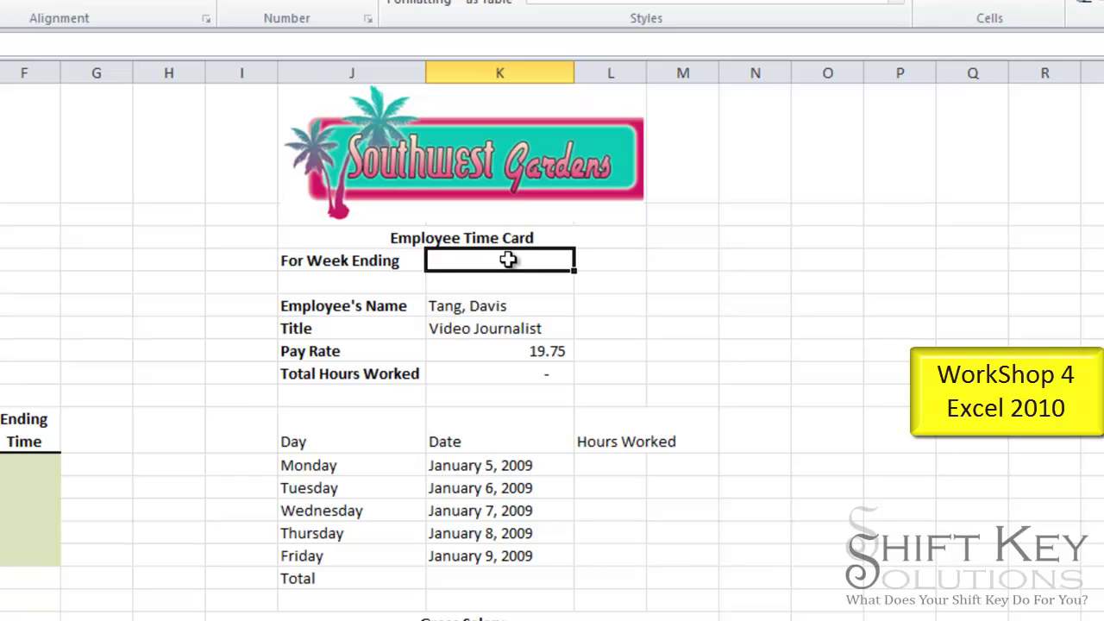
type("=k")
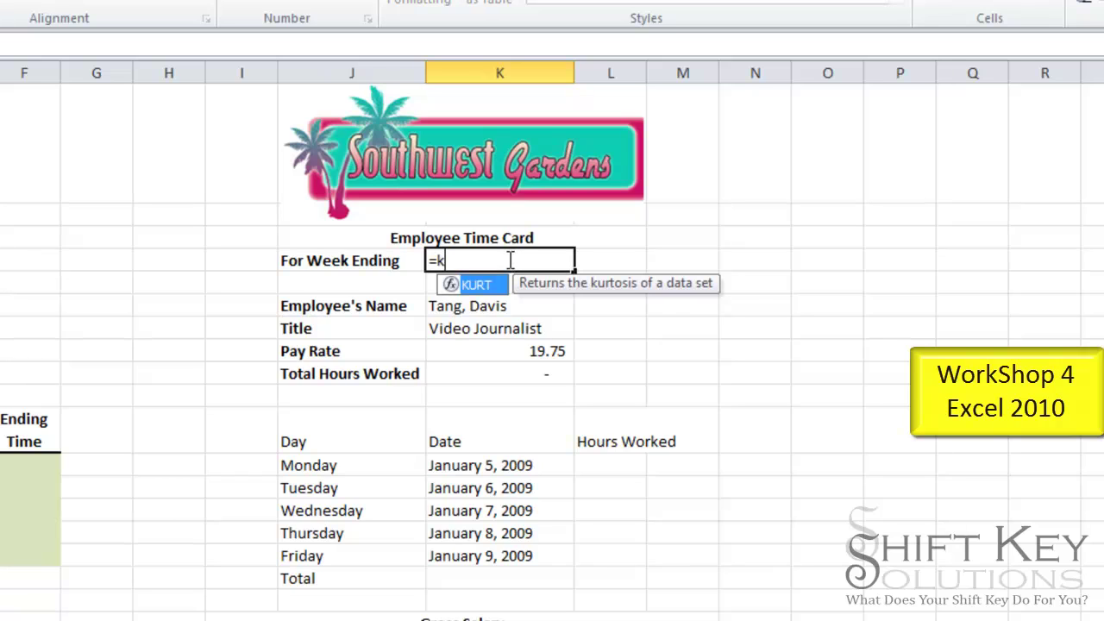
type("16")
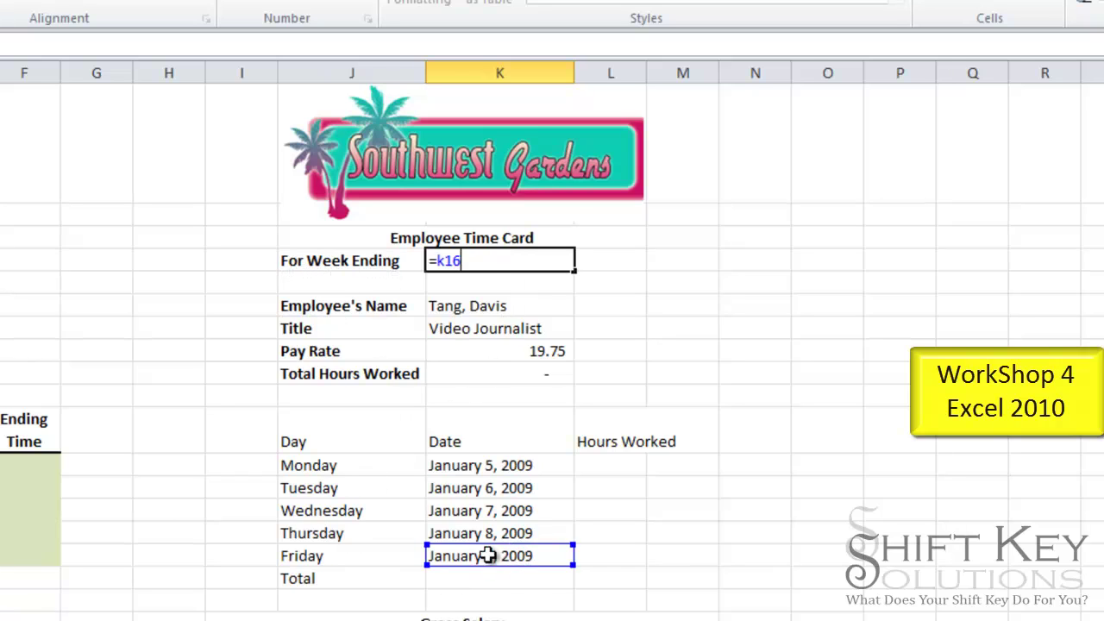
key("Tab")
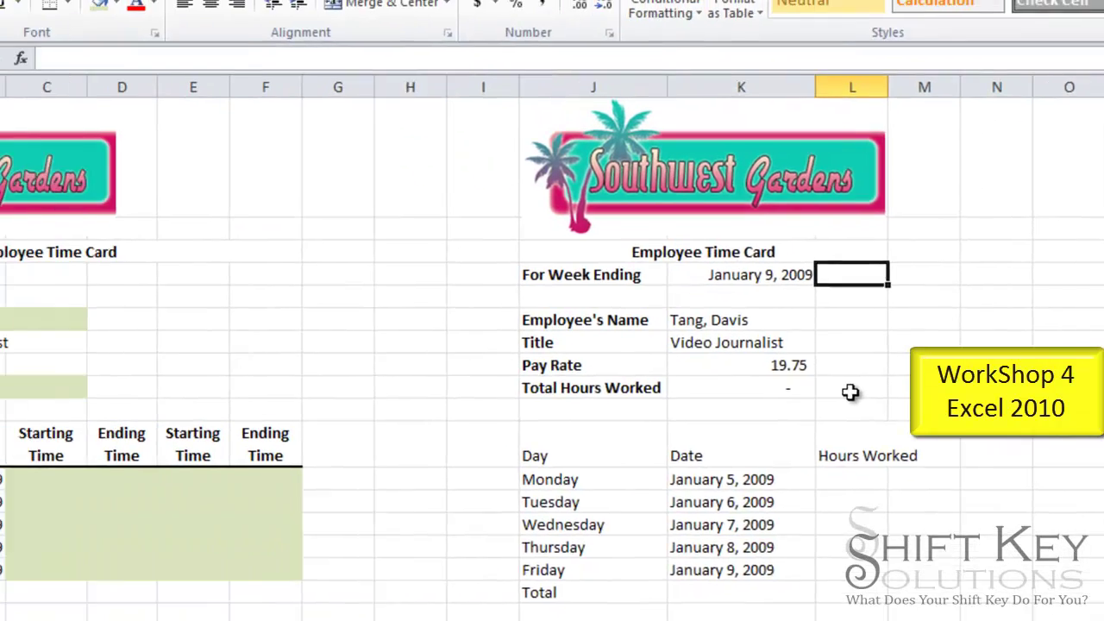
Copy the heading format of A11 to the summary headings in J11:L11 with Format Painter
left_click(559, 452)
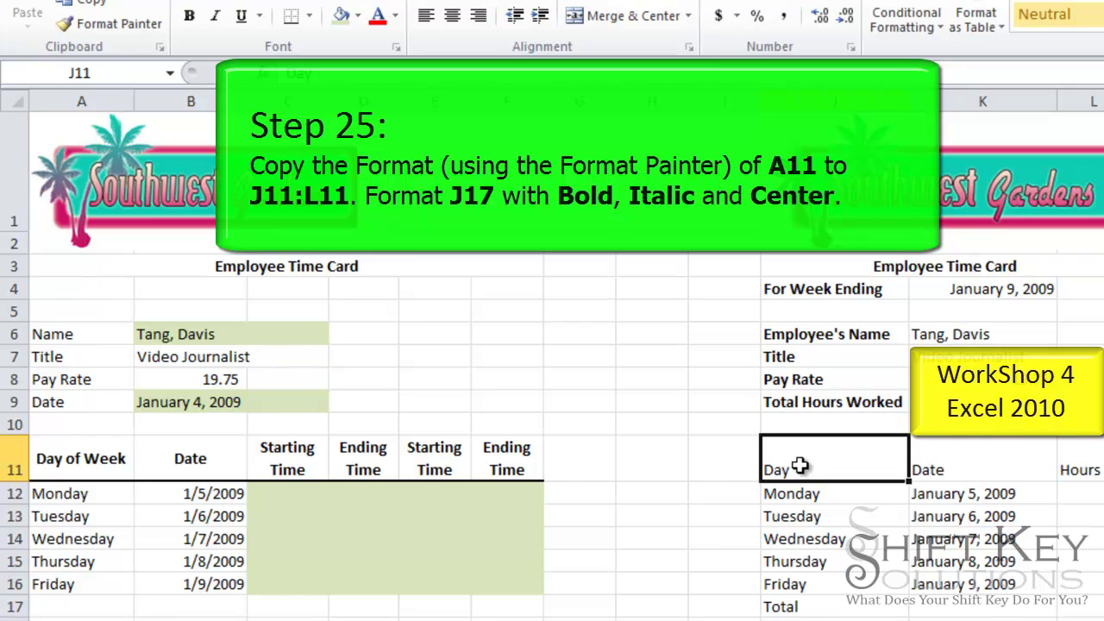
left_click(87, 466)
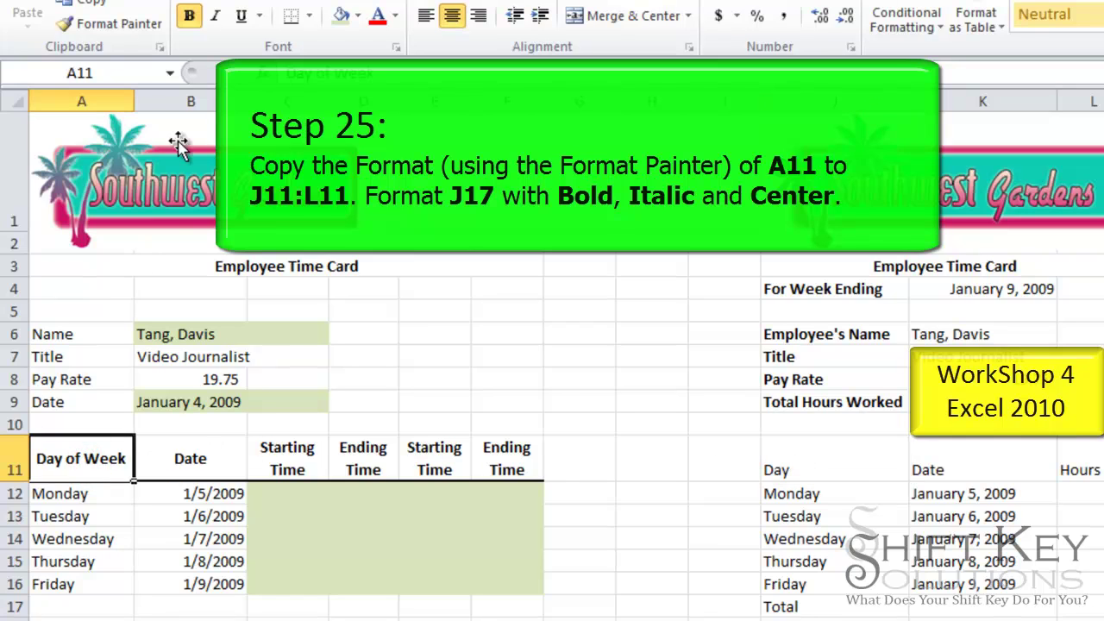
left_click(122, 24)
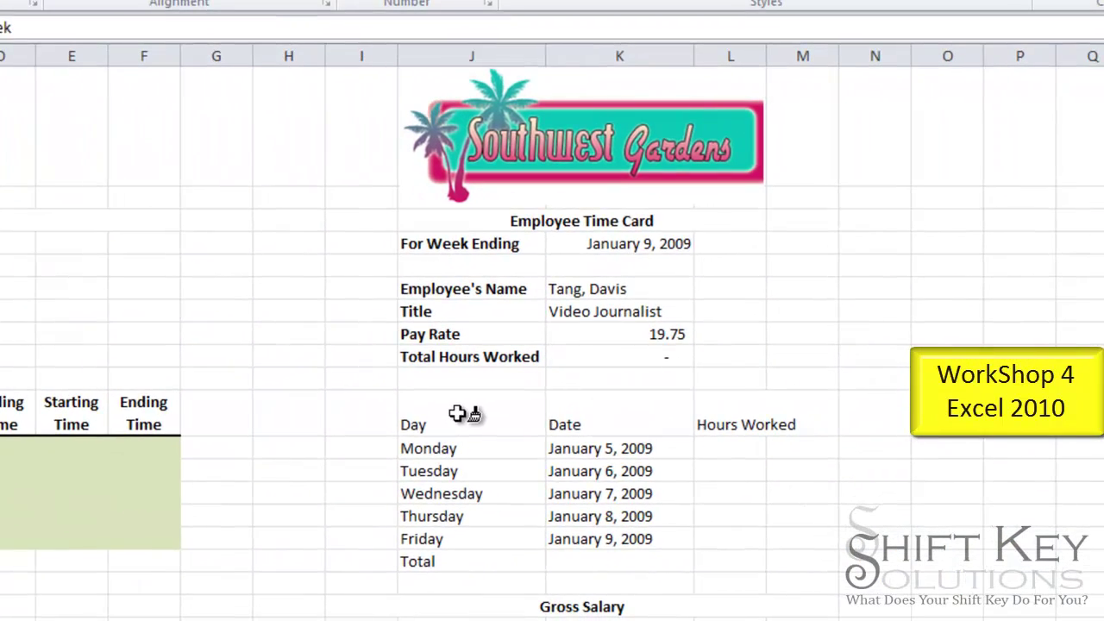
left_click_drag(456, 413, 713, 418)
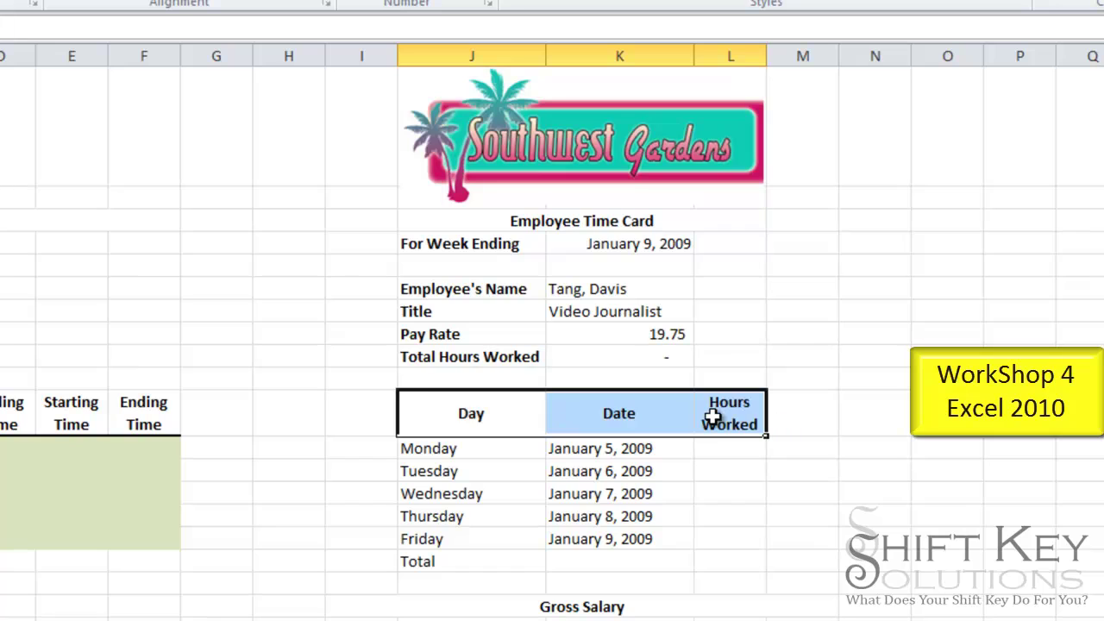
left_click(371, 448)
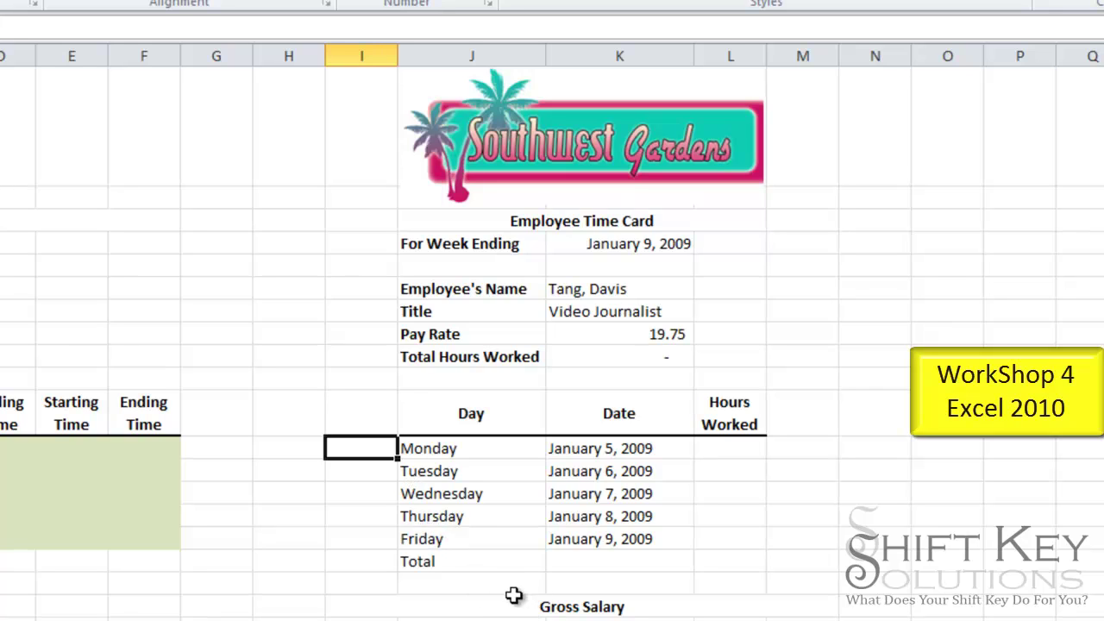
Format the Total label in J17 as bold, italic and centered
left_click(475, 561)
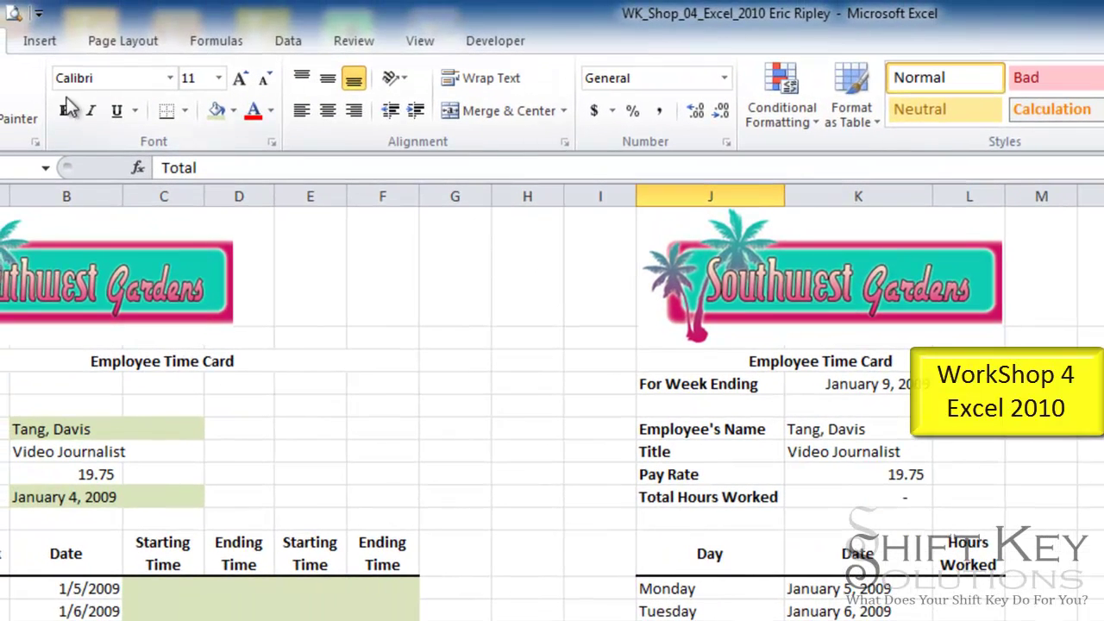
left_click(66, 110)
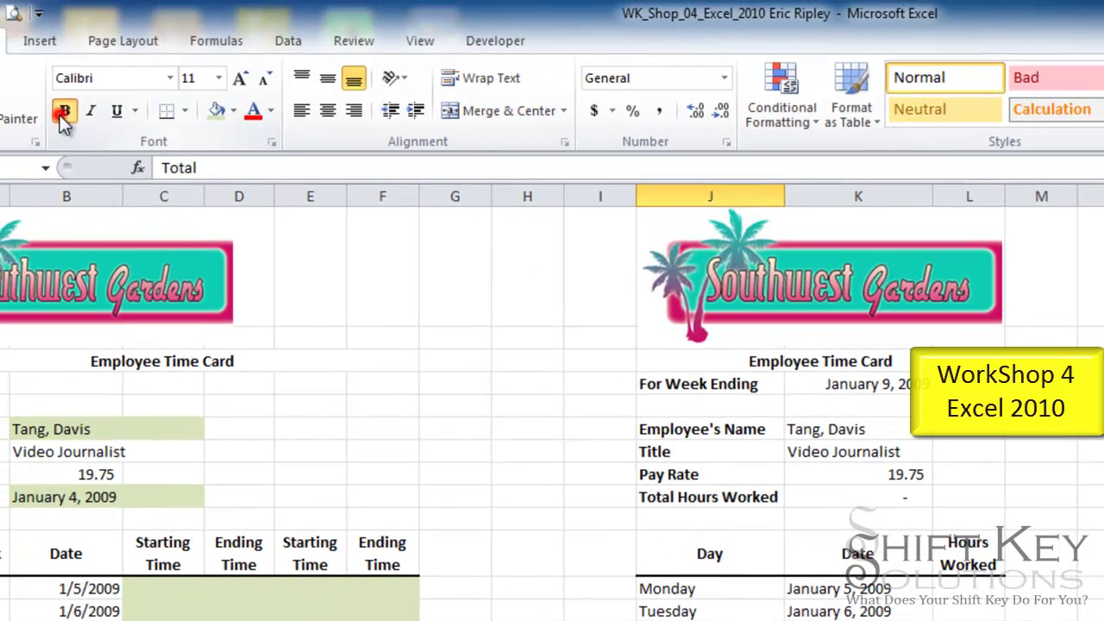
left_click(92, 111)
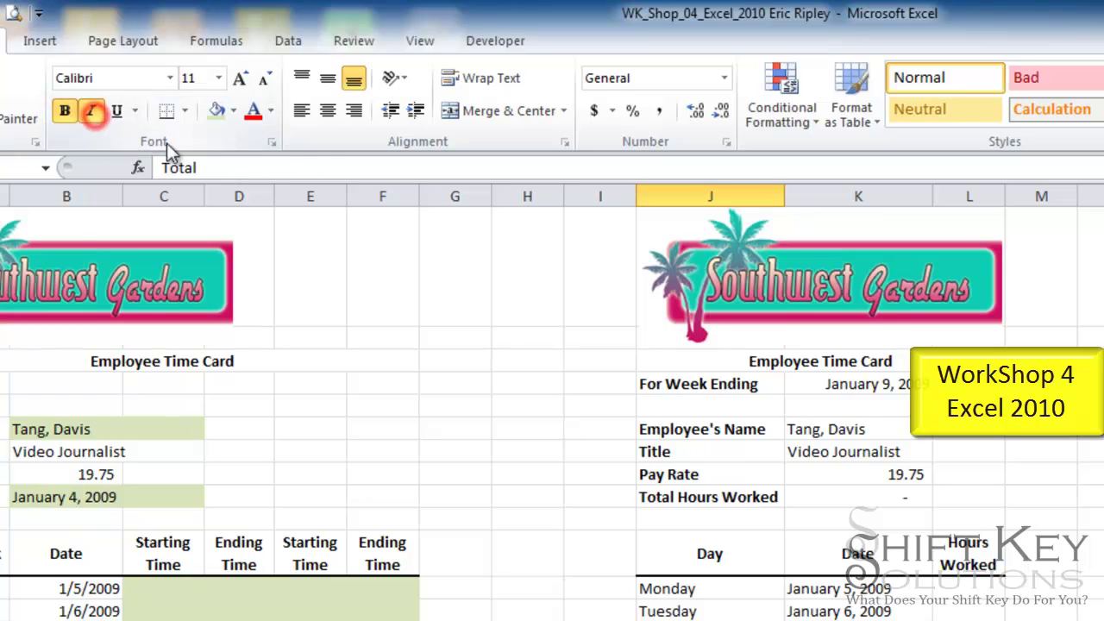
left_click(327, 110)
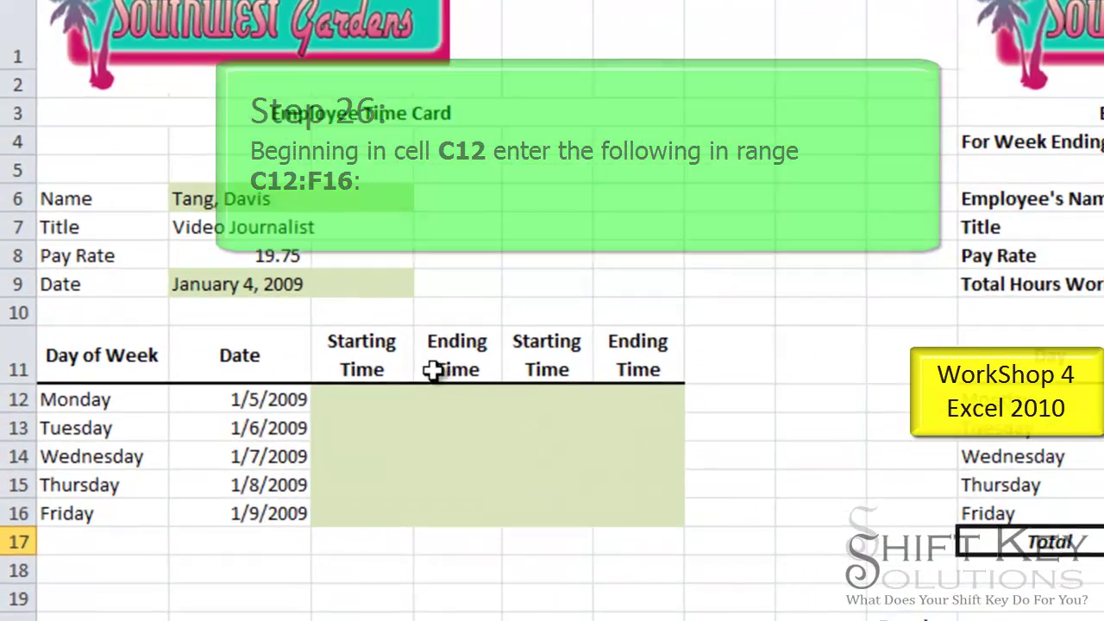
Enter 7:00 am in C12 as Monday's first starting time and fill in the week's starting and ending times through F16
left_click(298, 445)
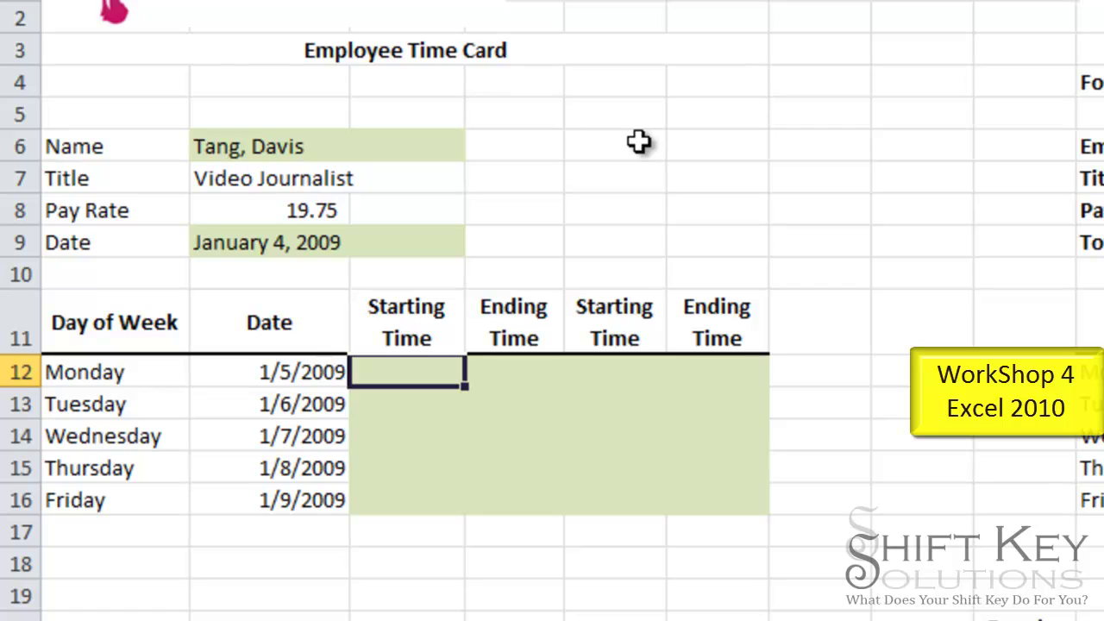
type("7")
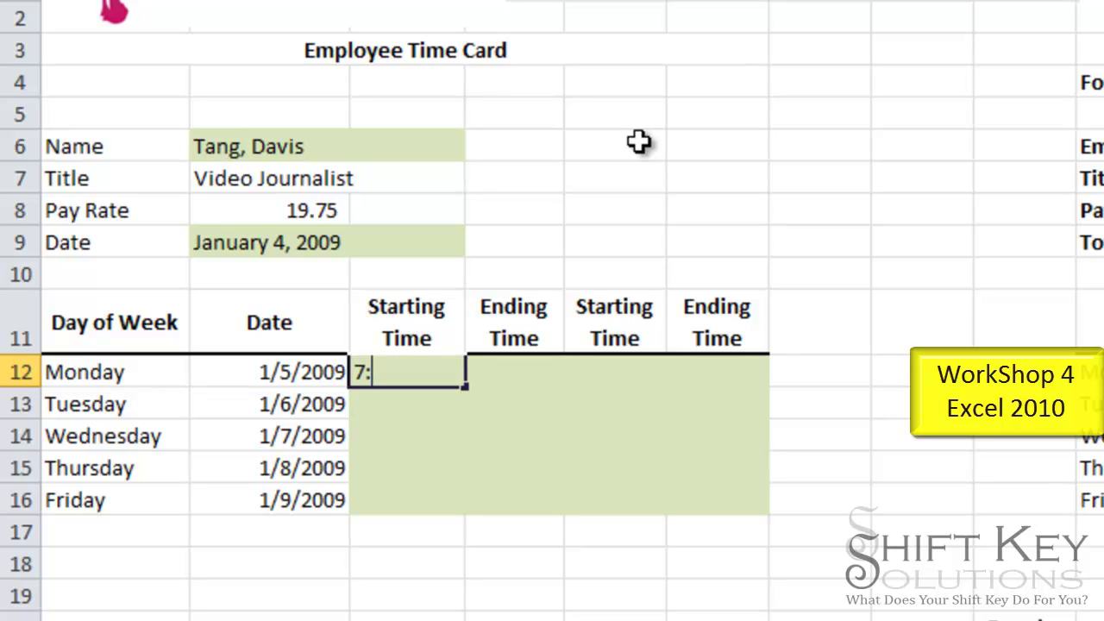
type(":00 am")
key("Tab")
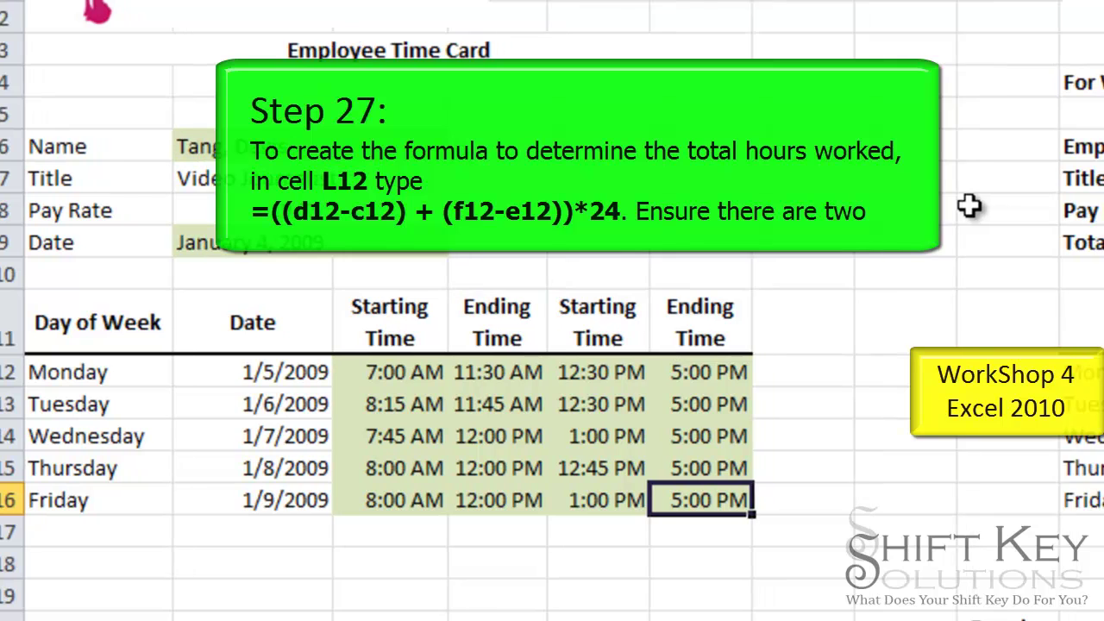
Enter the hours worked formula =((d12-c12)+(f12-e12))*24 in L12 and fill it down through L16
left_click(710, 372)
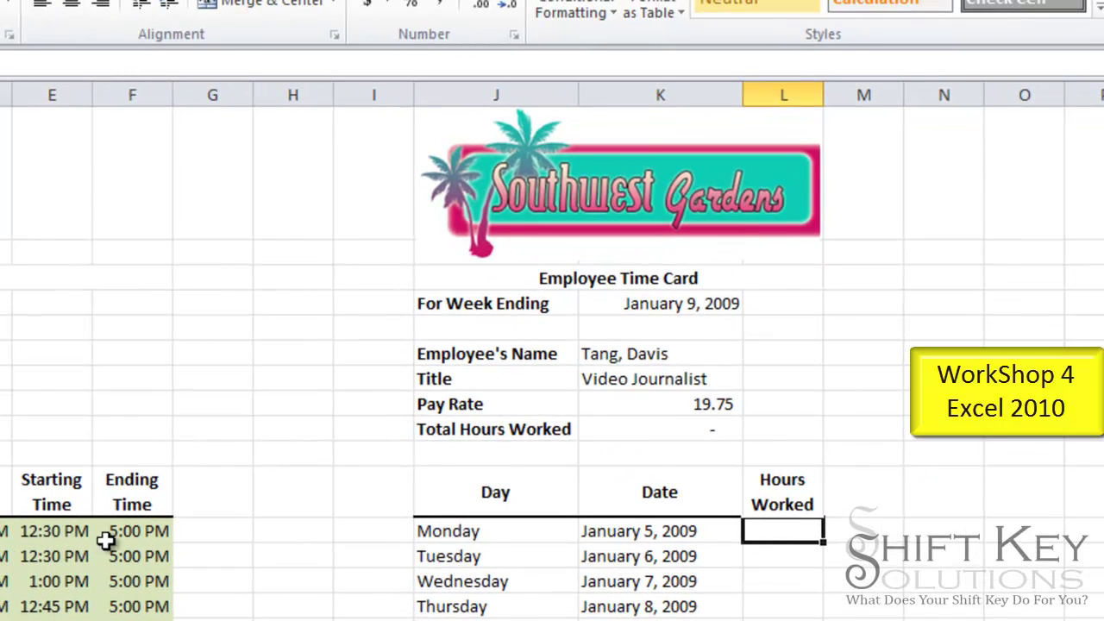
type("=")
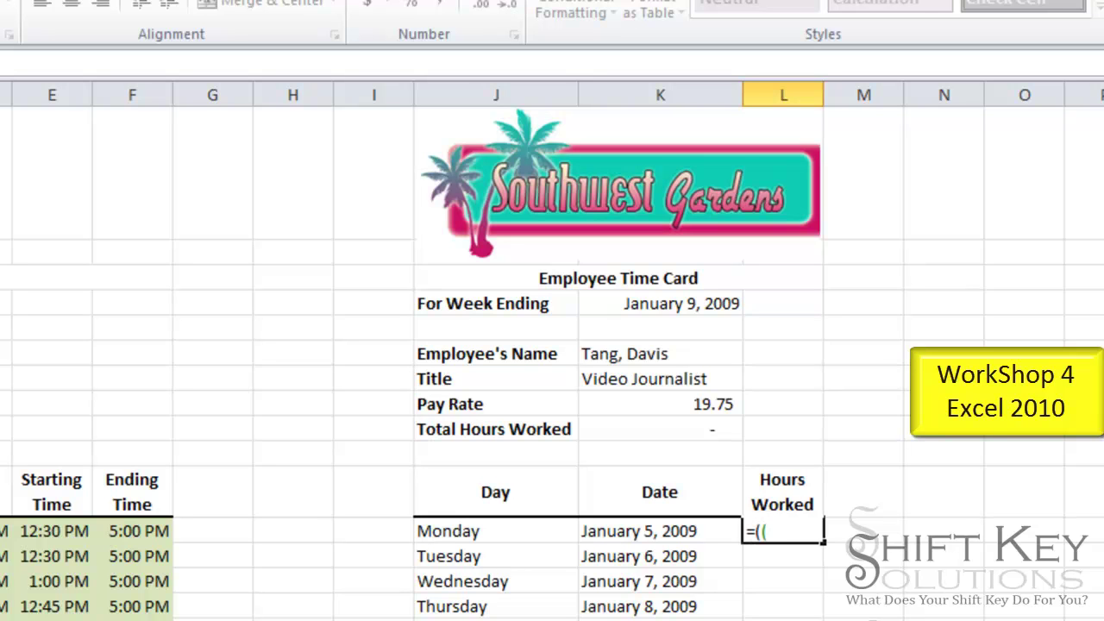
type("((")
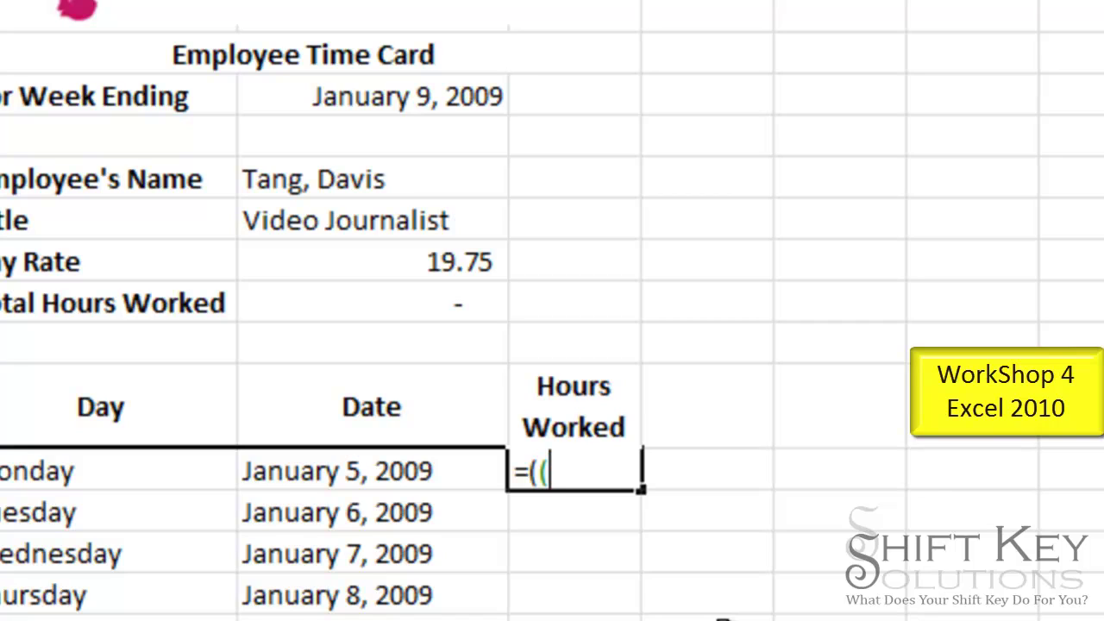
type("d12")
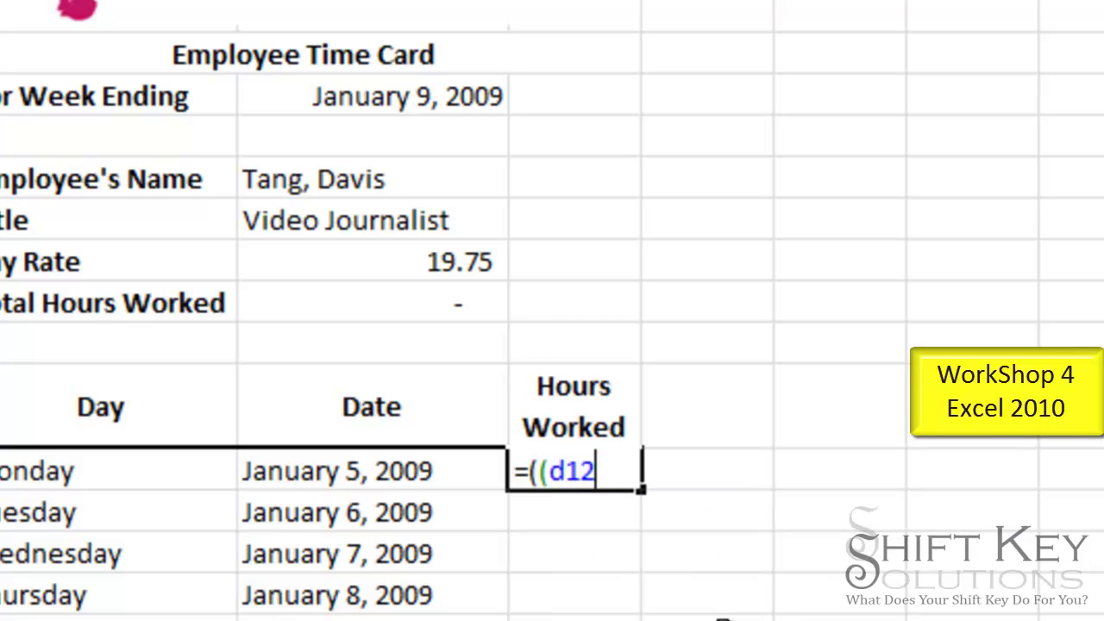
type("-c12)+(")
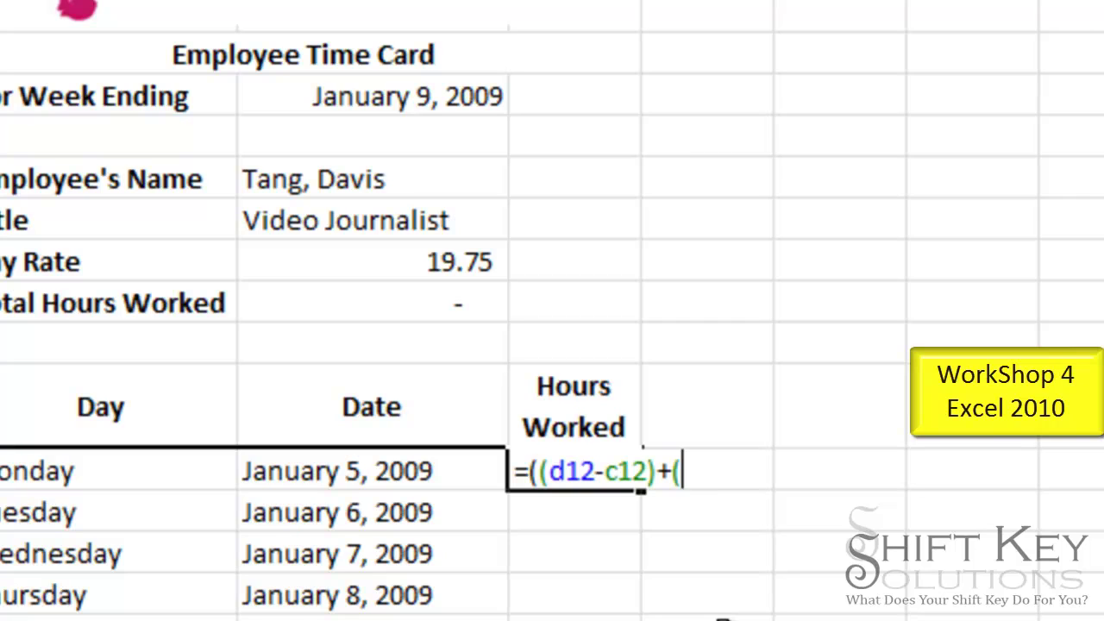
type("f")
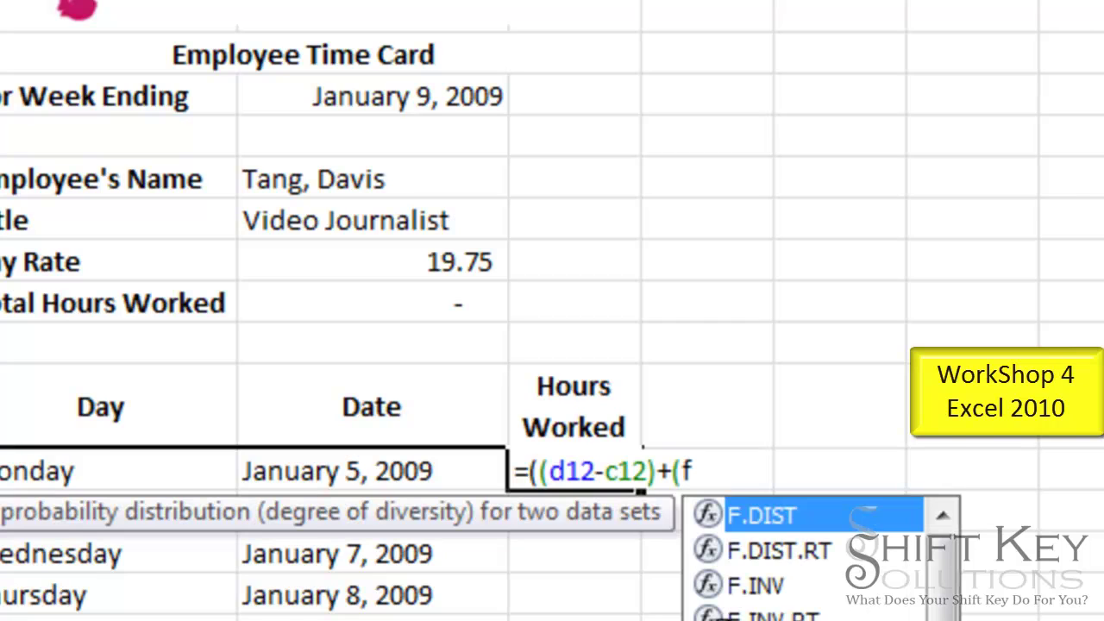
type("12-")
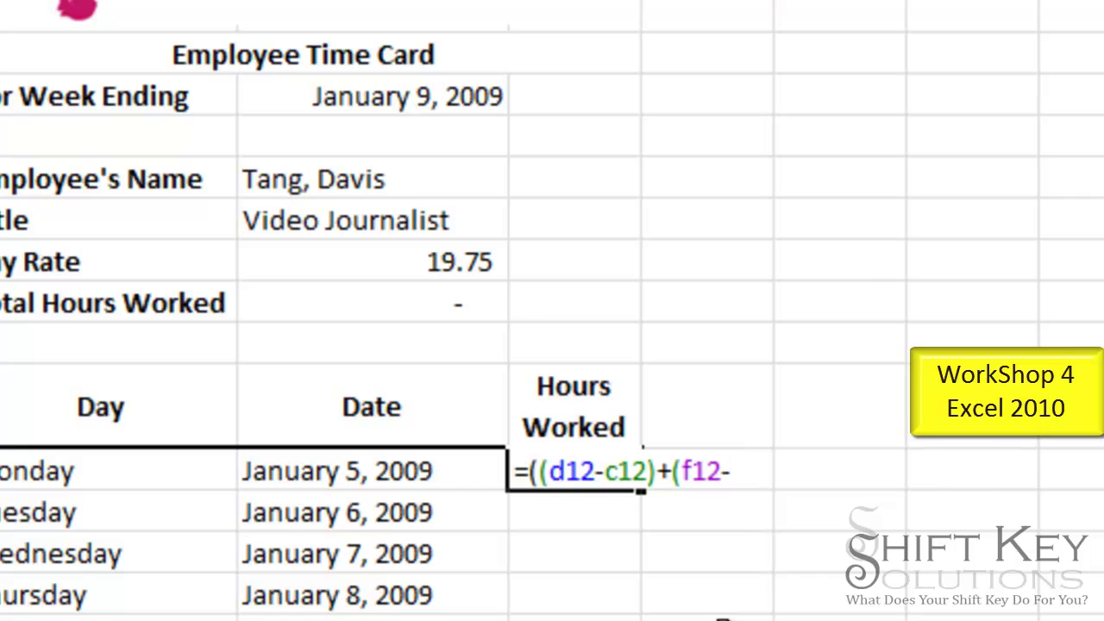
type("e12")
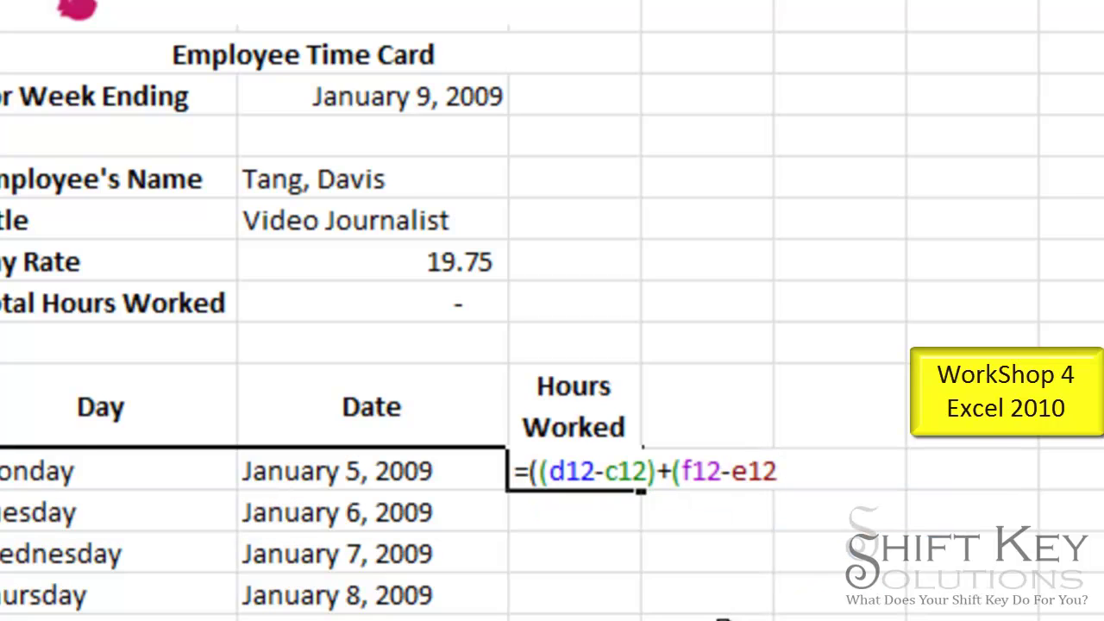
type(")*24")
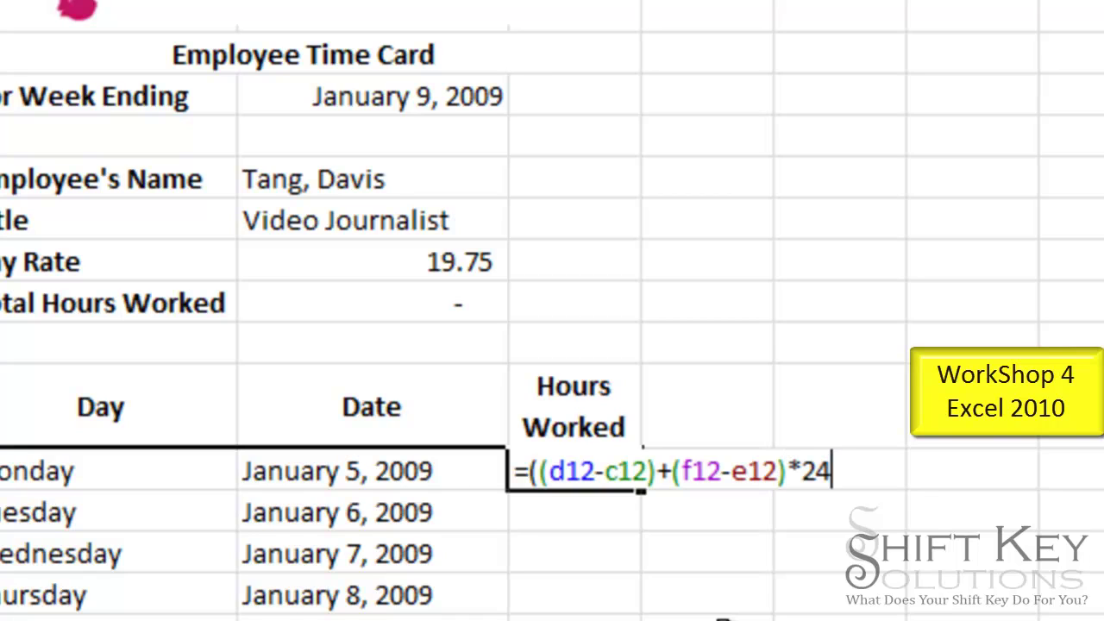
type(")")
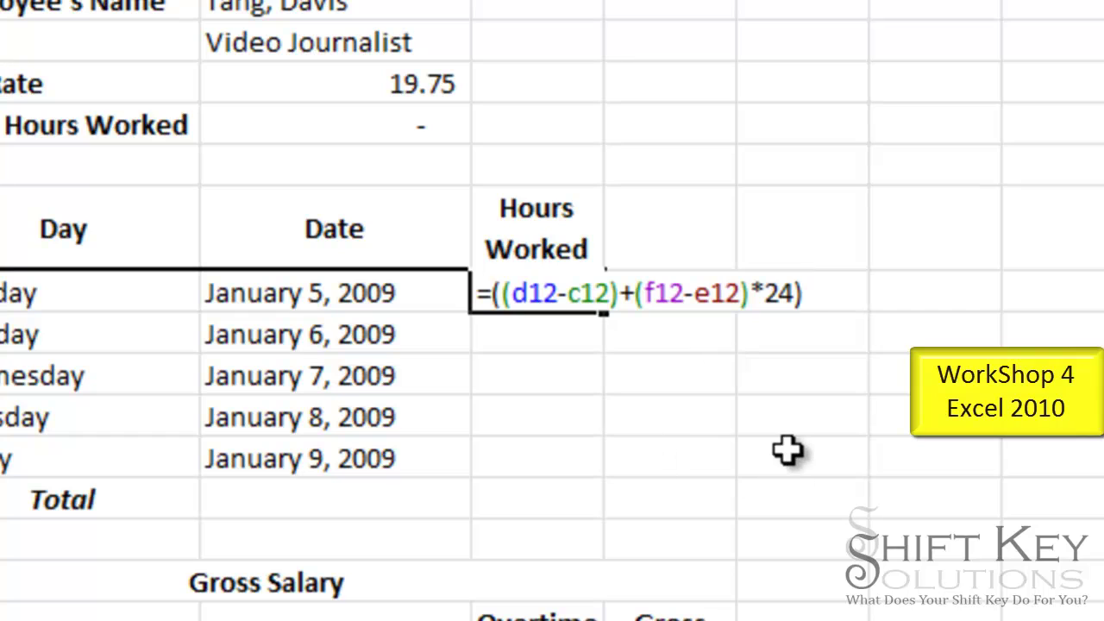
key("ctrl+Return")
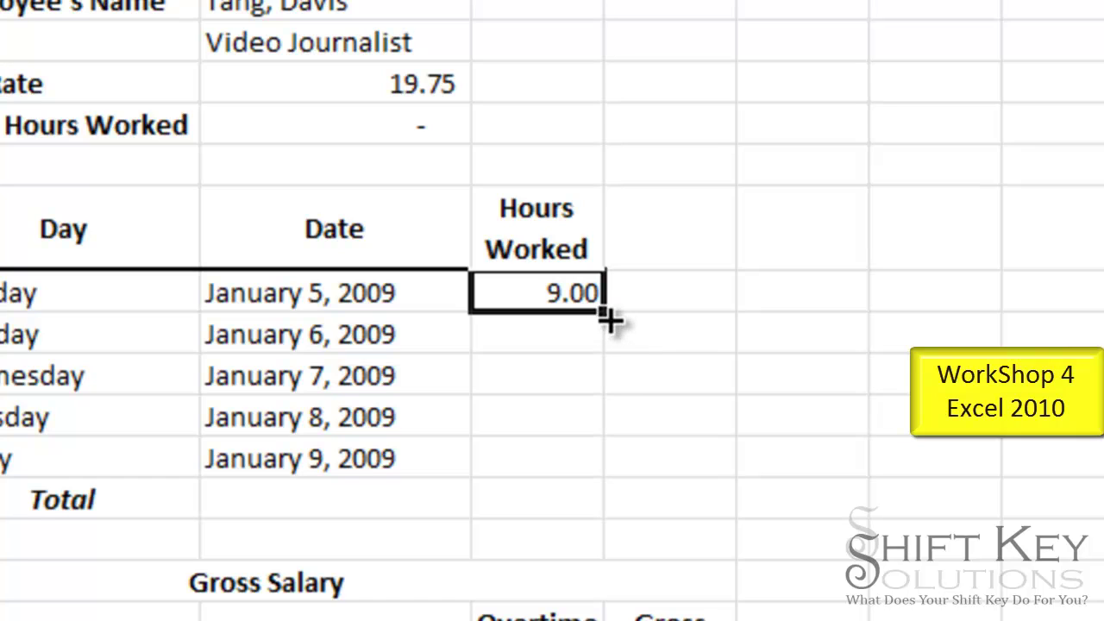
left_click_drag(604, 321, 602, 477)
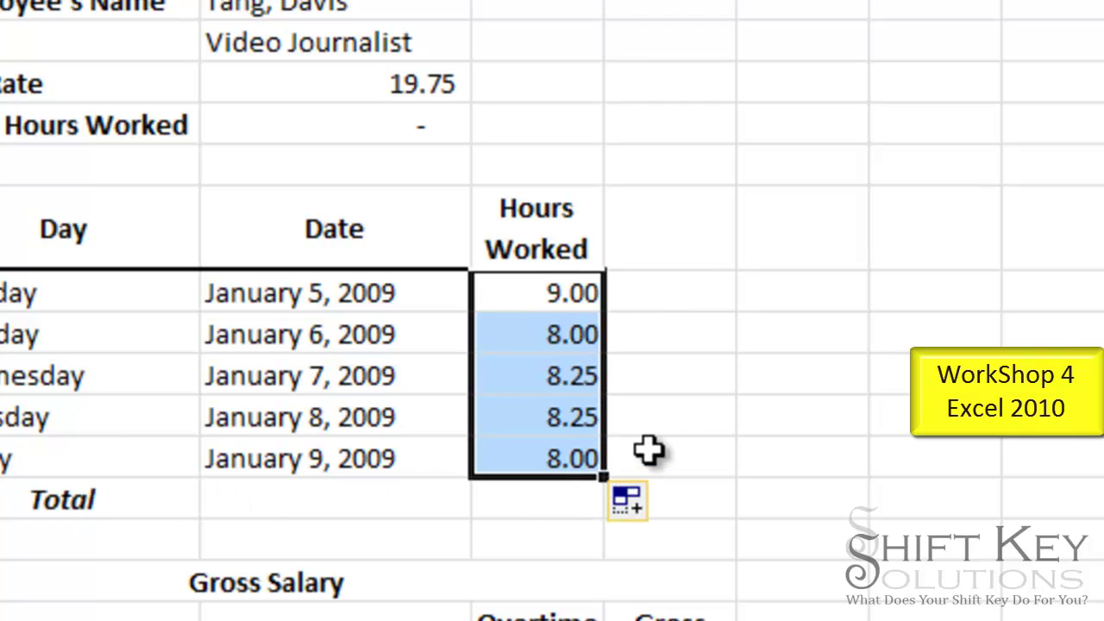
Total the week's hours worked in L17 with AutoSum over L12:L16
left_click(562, 504)
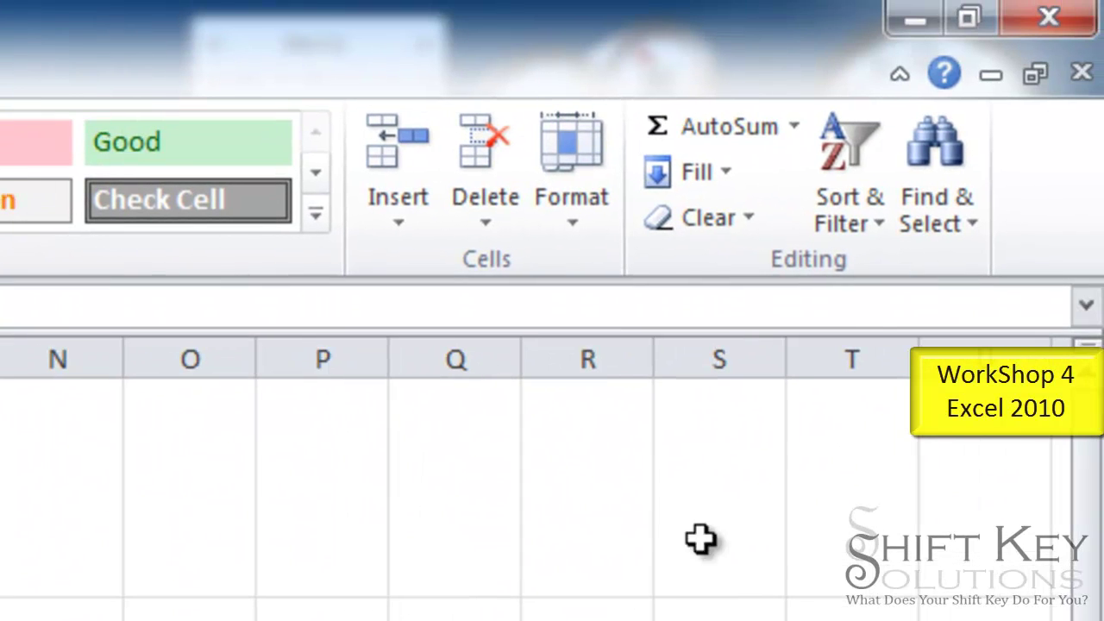
left_click(764, 145)
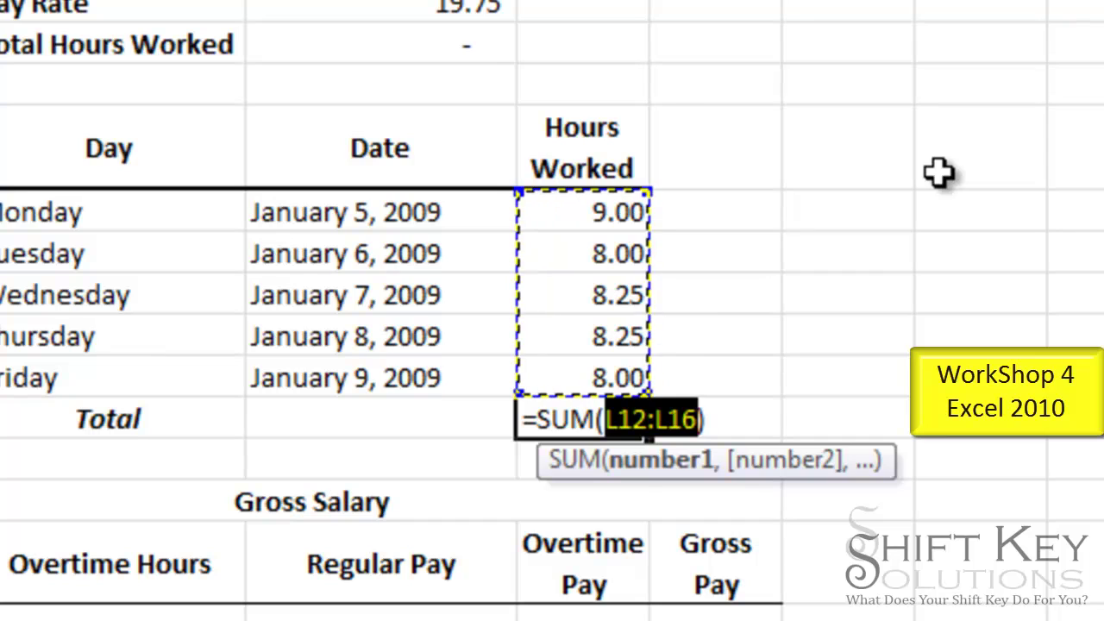
key("Return")
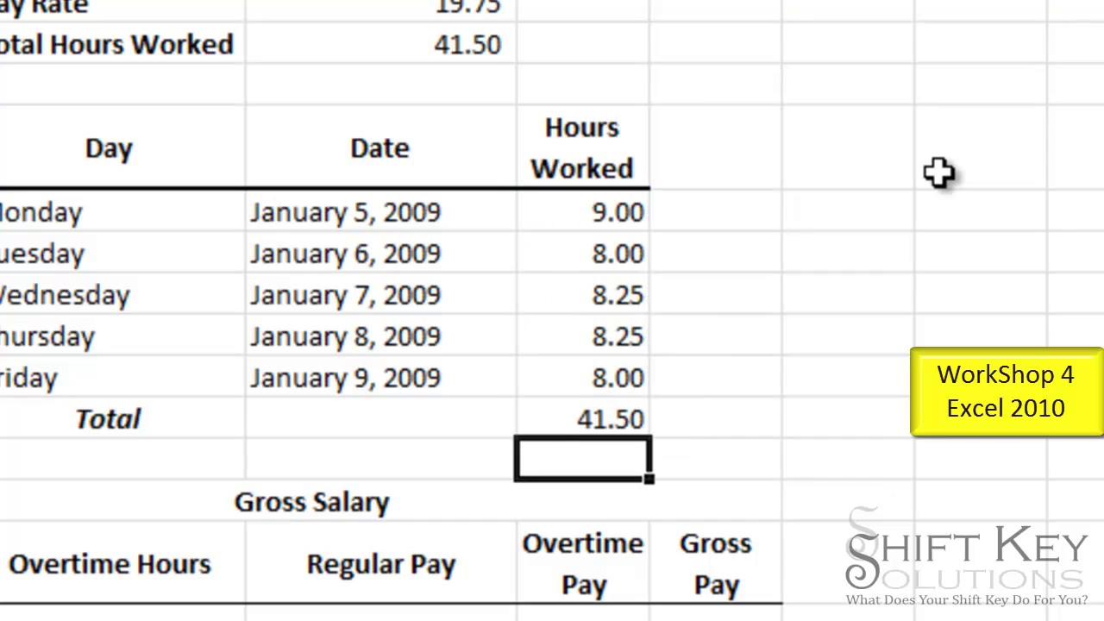
Format the total hours in L17 as bold with a Top and Double Bottom Border
left_click(604, 420)
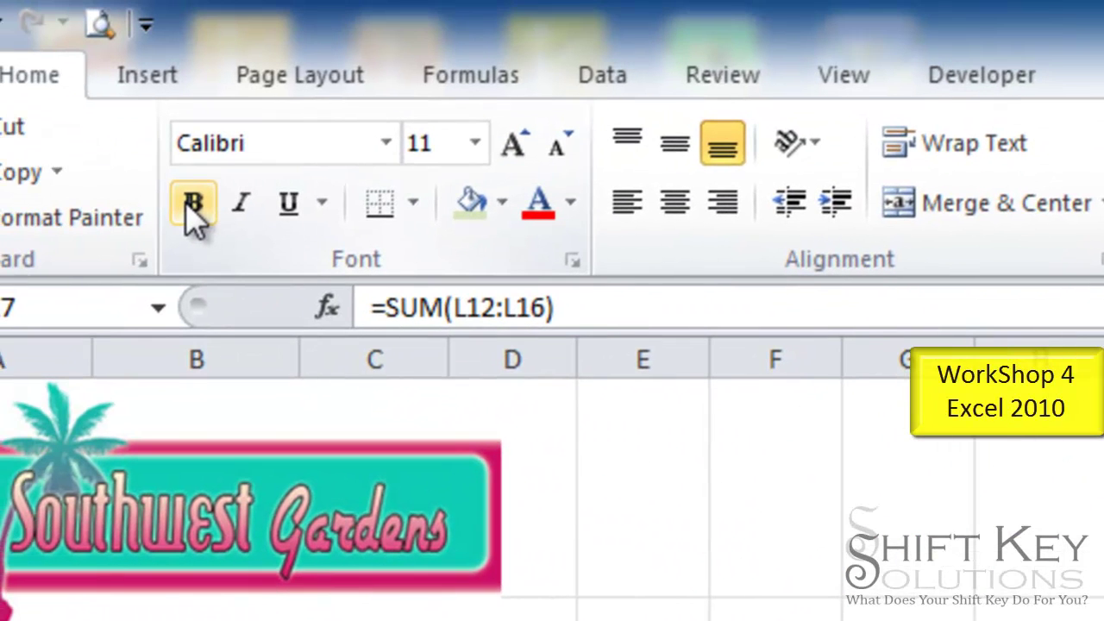
left_click(192, 203)
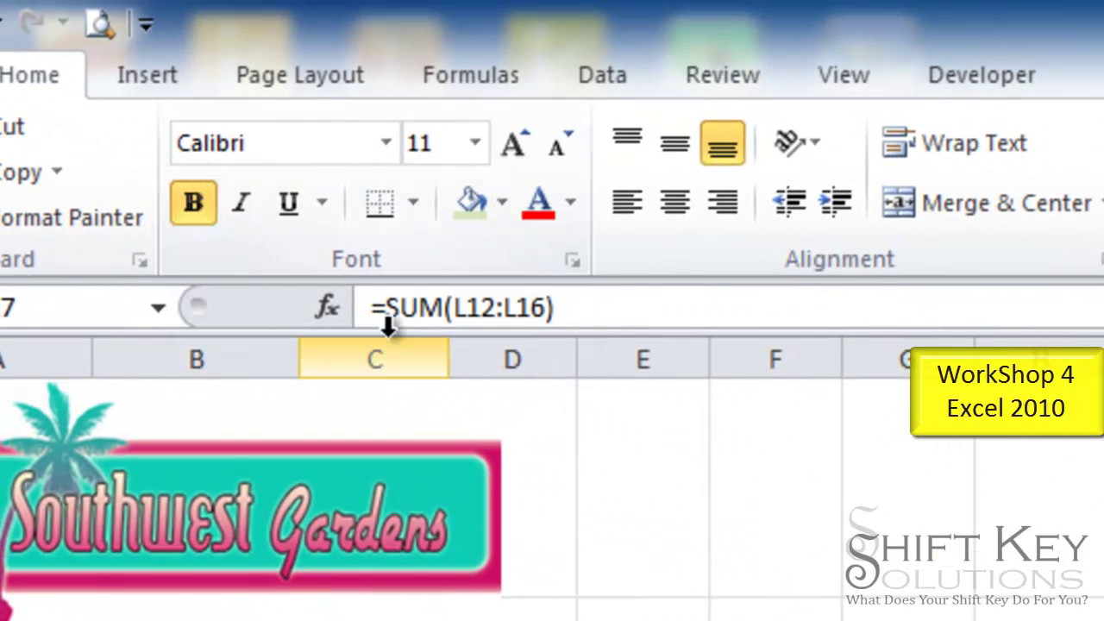
left_click(413, 203)
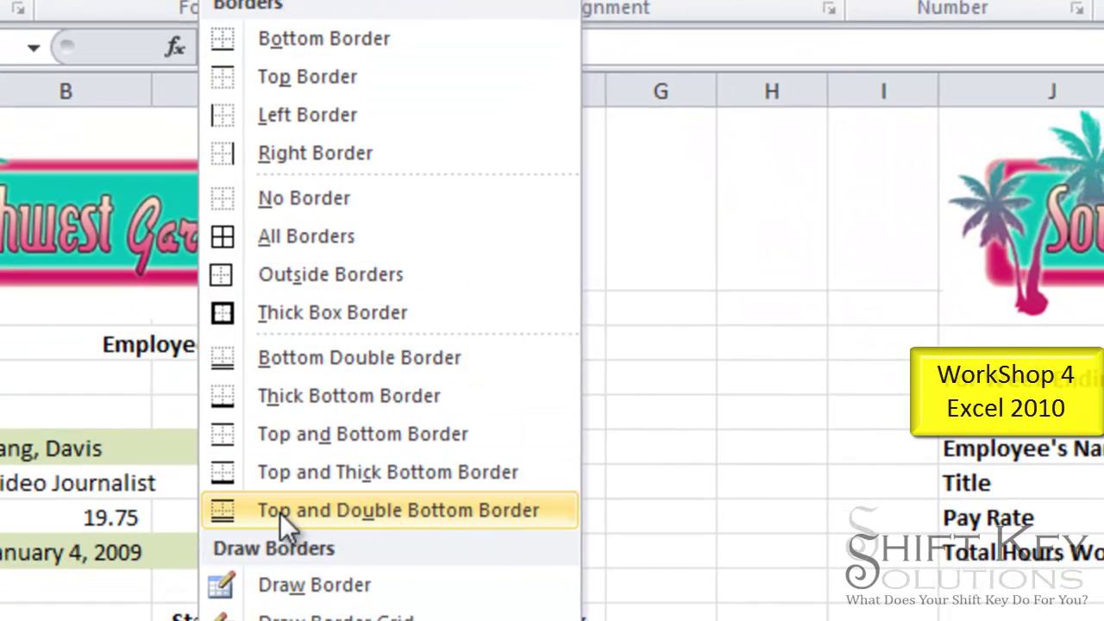
left_click(538, 512)
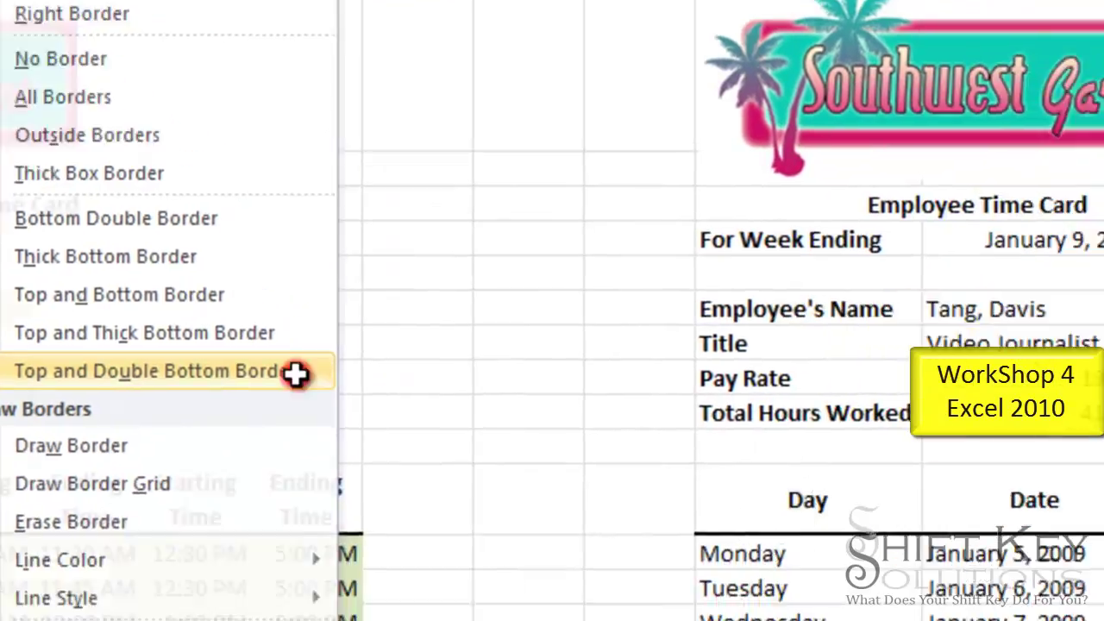
left_click(271, 461)
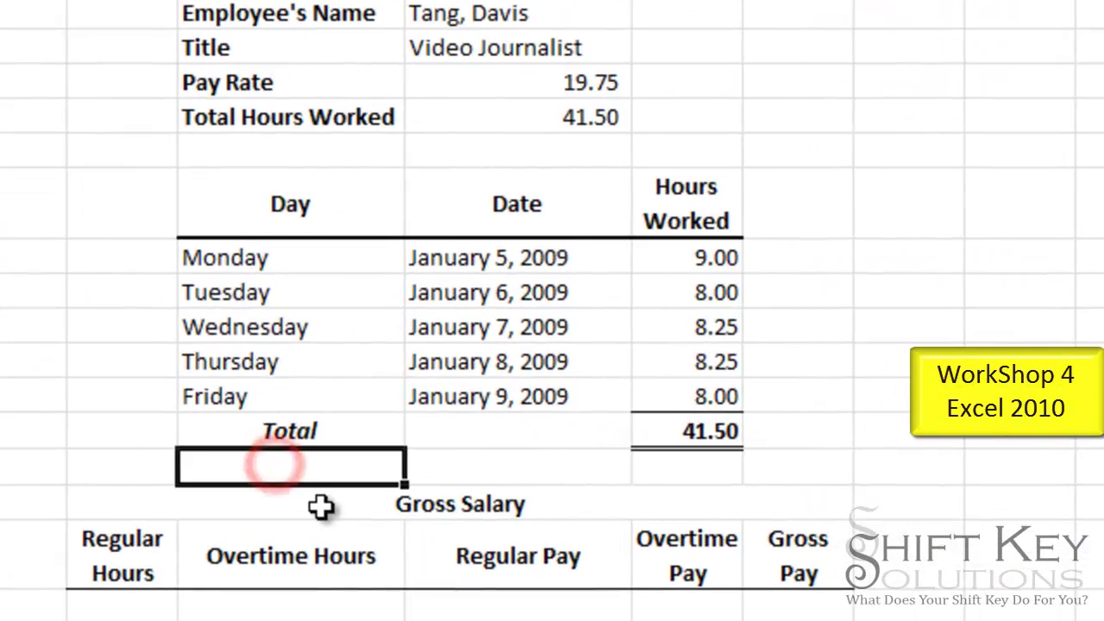
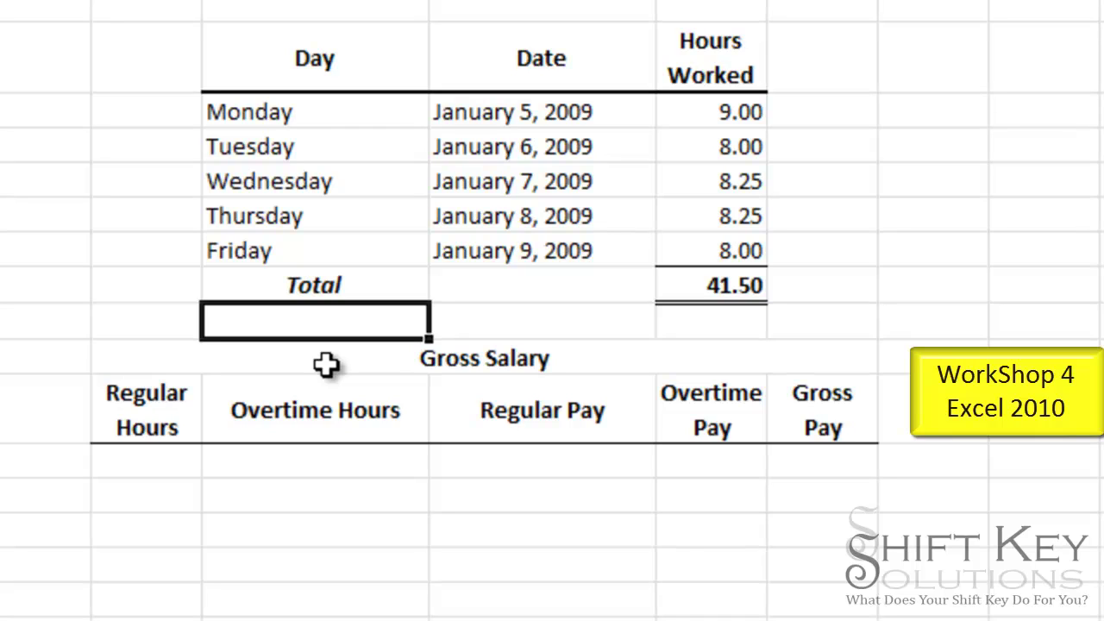
Enter =IF(L17>=40,40,L17) under Regular Hours in I21 to cap regular hours at 40
left_click(152, 462)
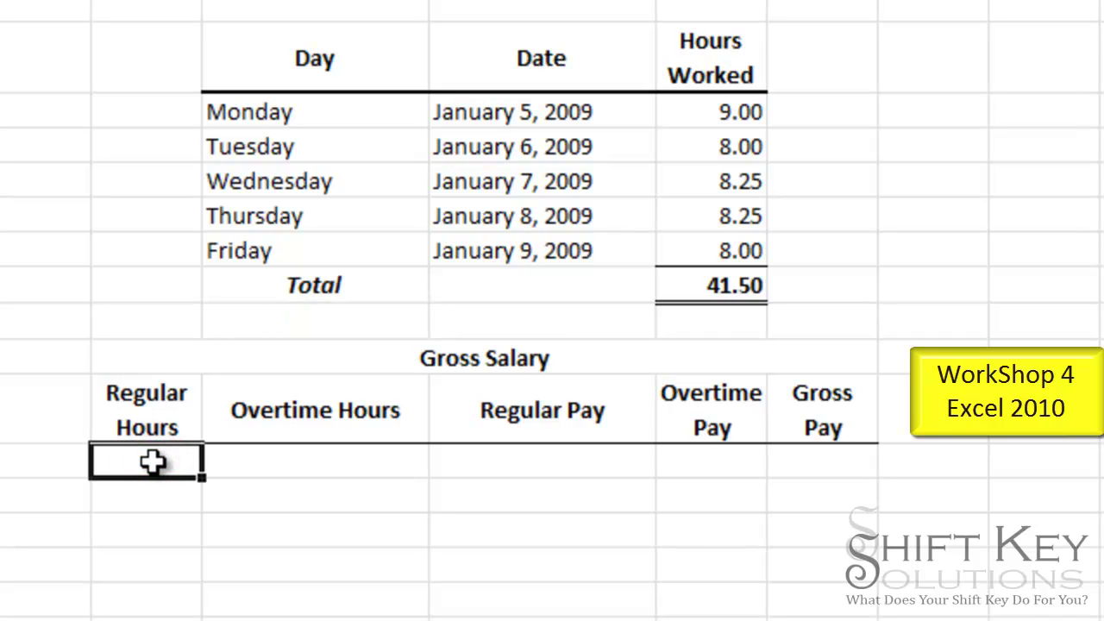
type("=if")
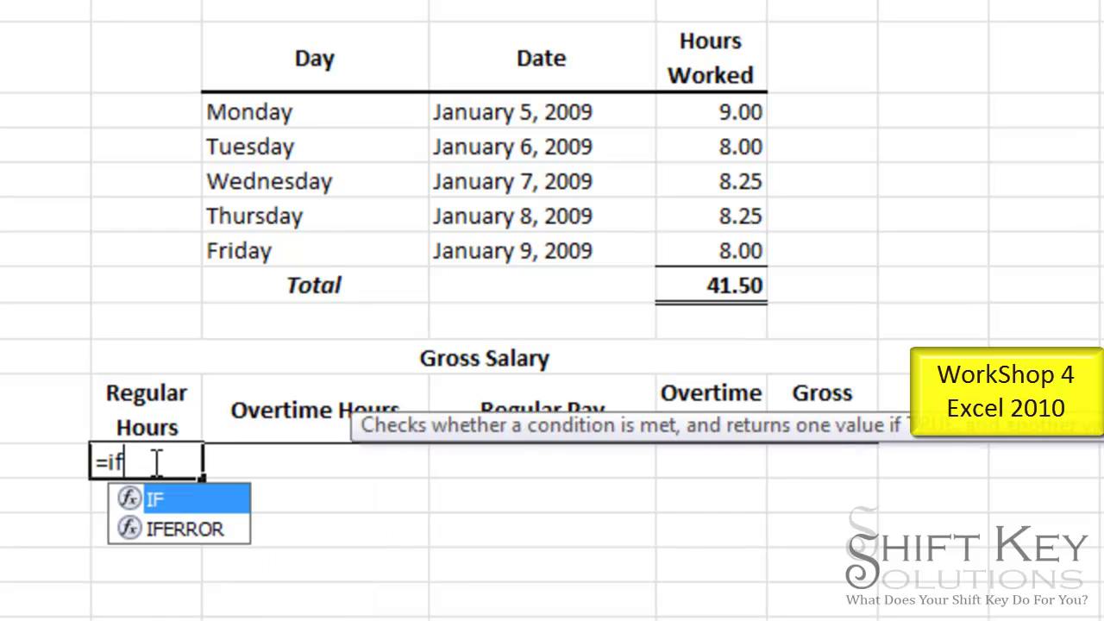
key("Tab")
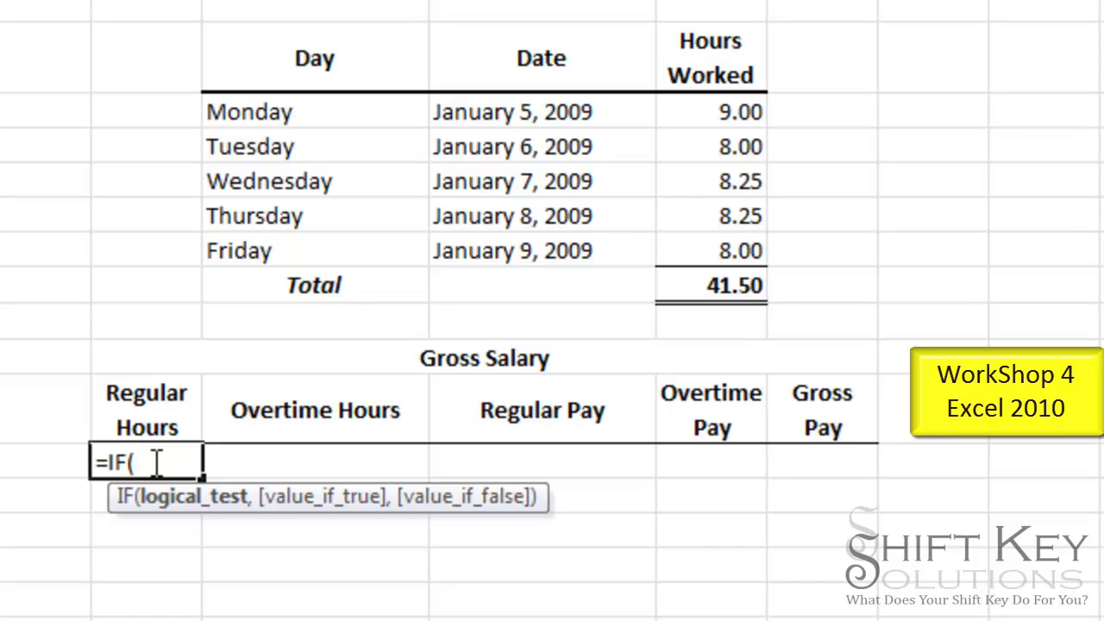
type("l17")
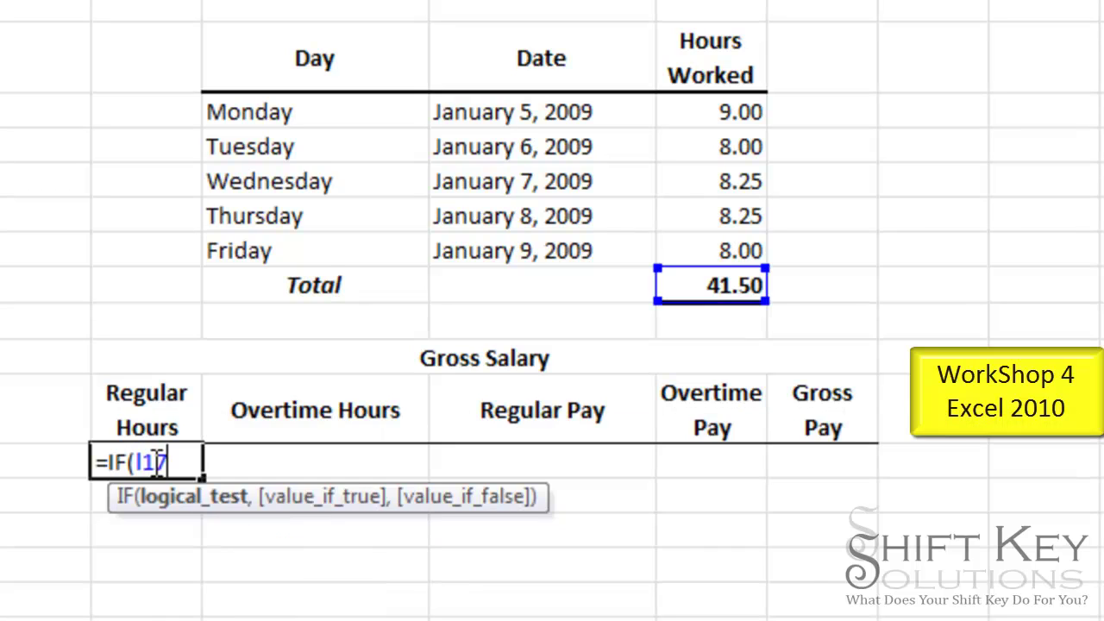
type(">=40,")
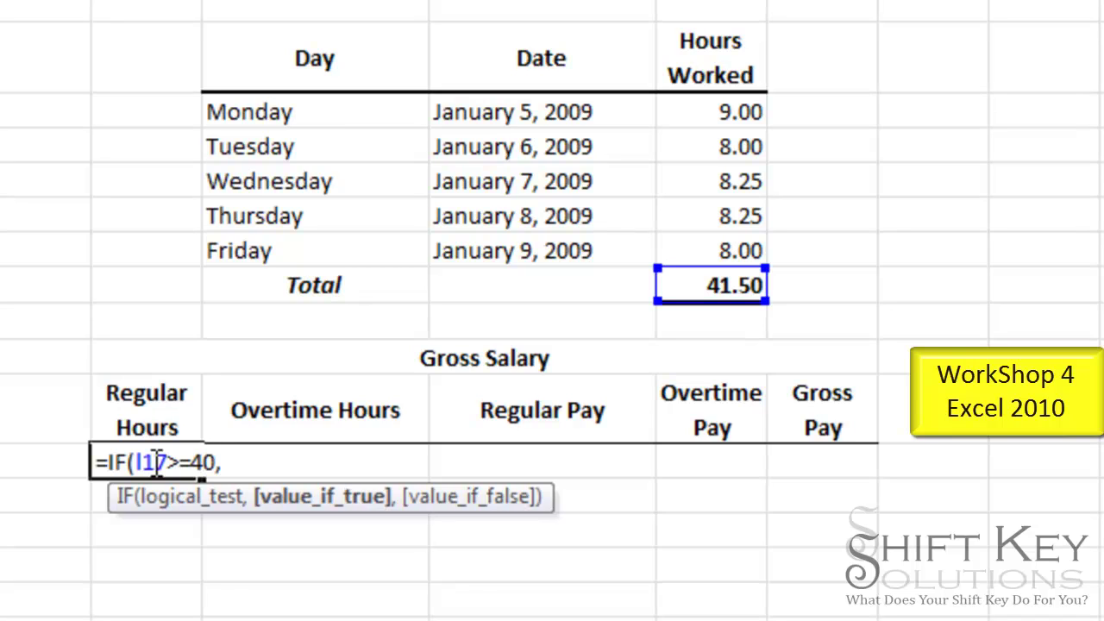
type("40,")
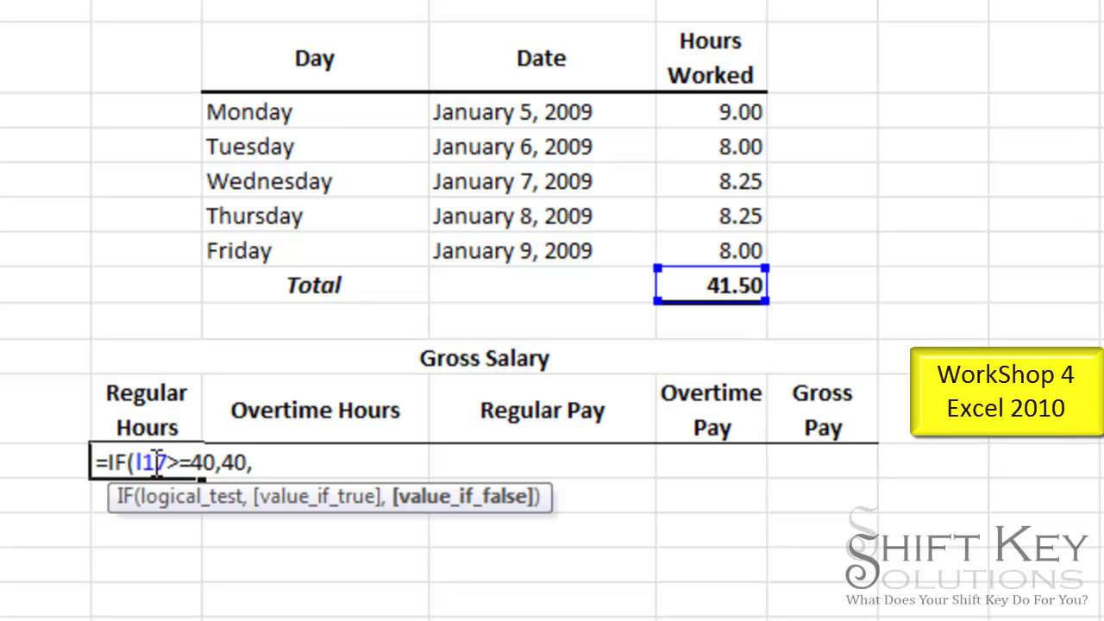
type("L")
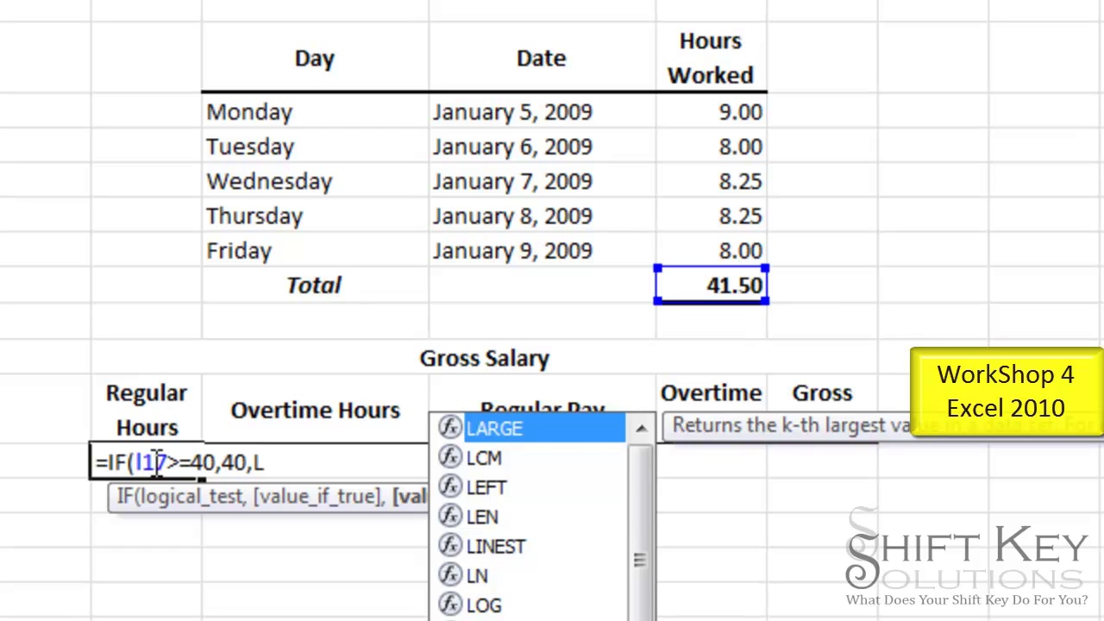
type("17")
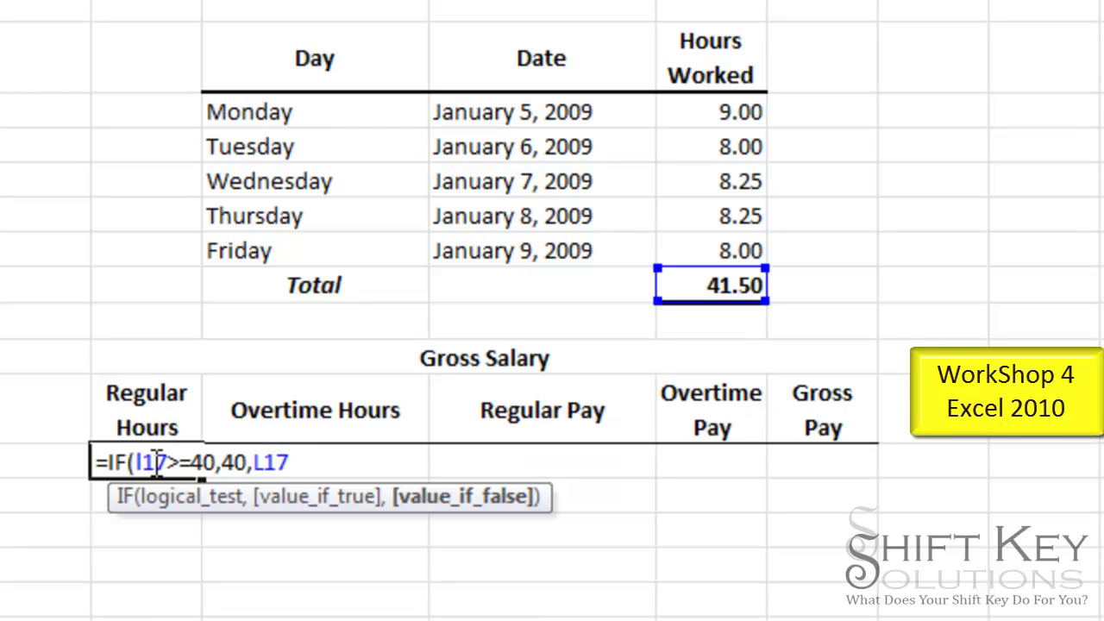
key("Tab")
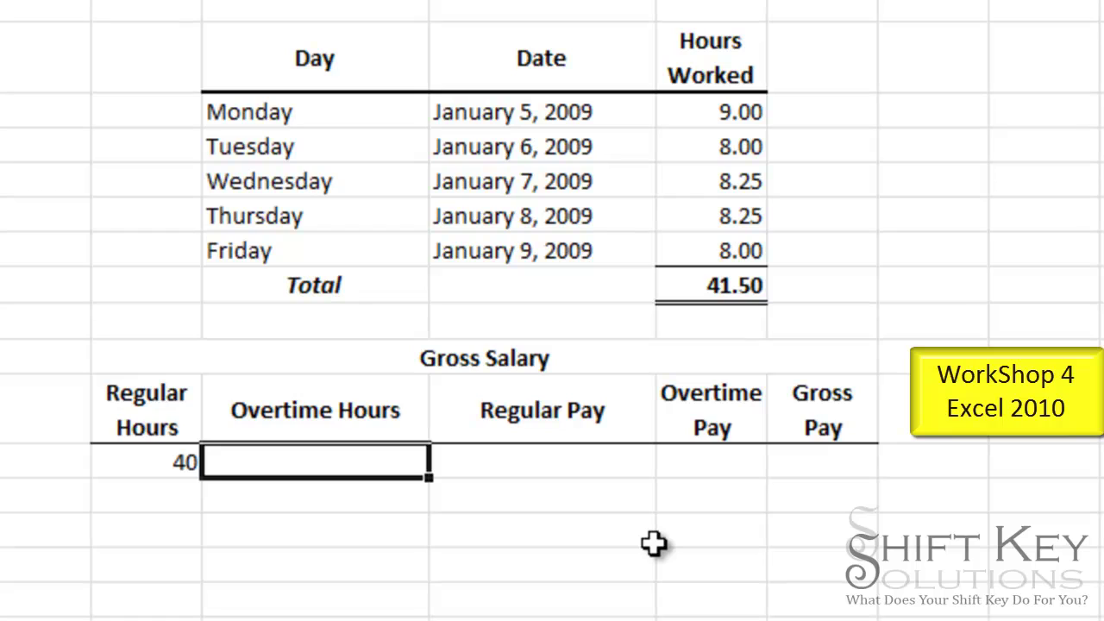
Enter =L17-I21 under Overtime Hours in J21 to calculate the overtime hours
type("=l")
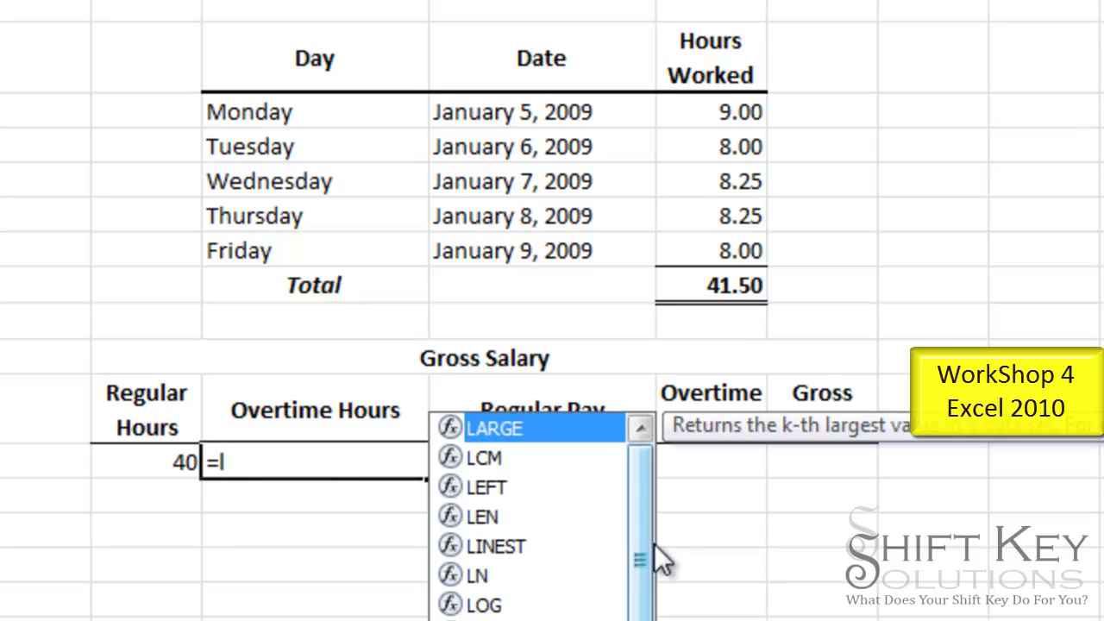
type("17")
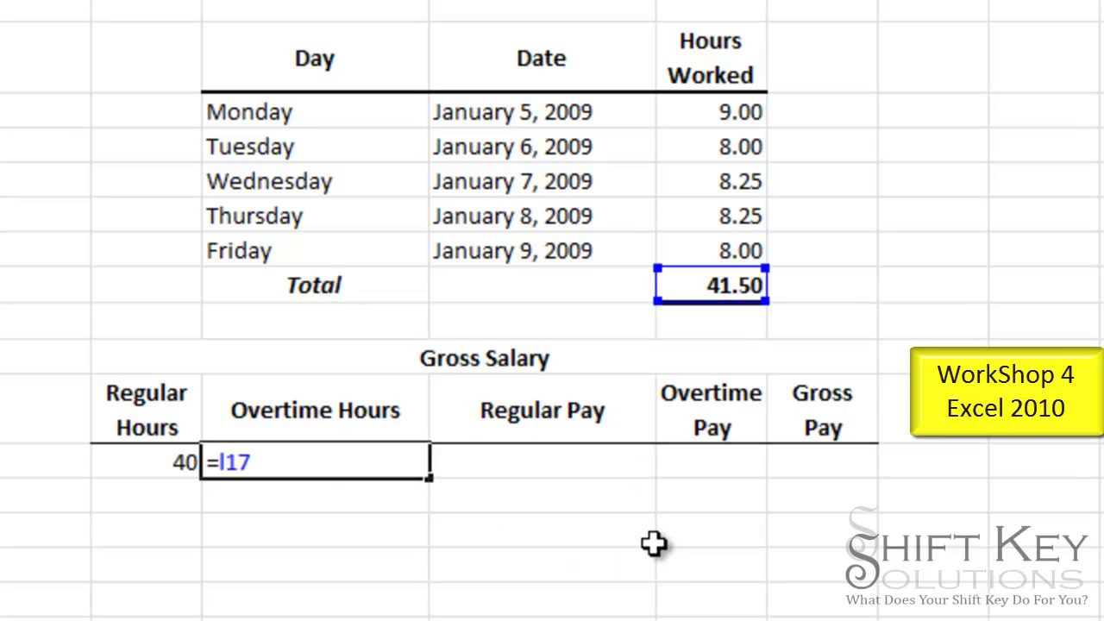
type("-i21")
key("Tab")
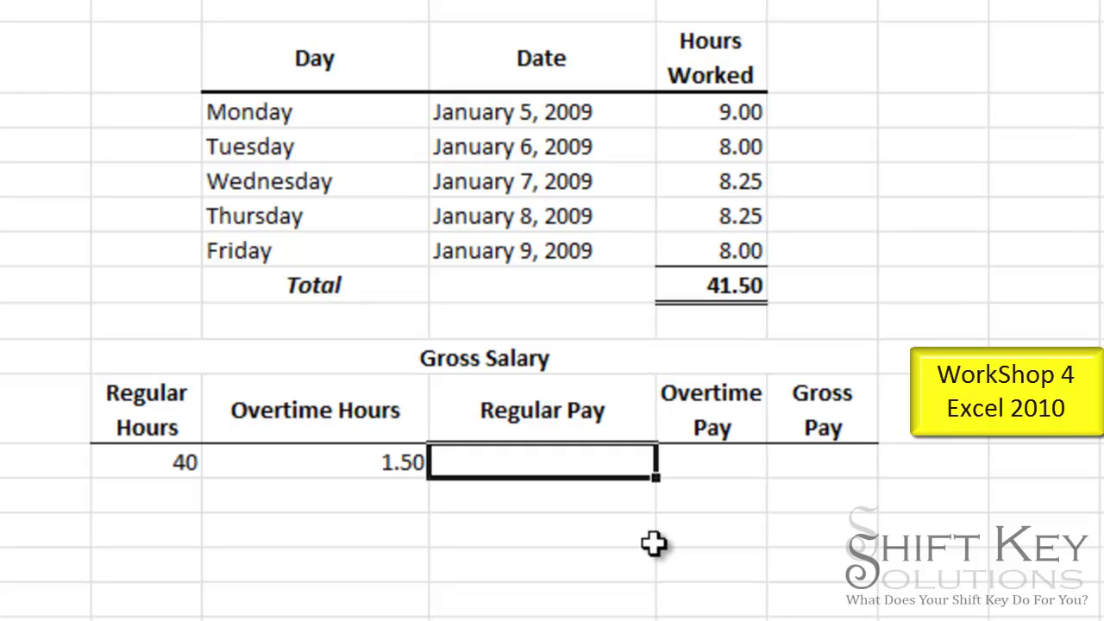
Enter =I21*K8 under Regular Pay in K21 to multiply regular hours by the pay rate
type("=i21")
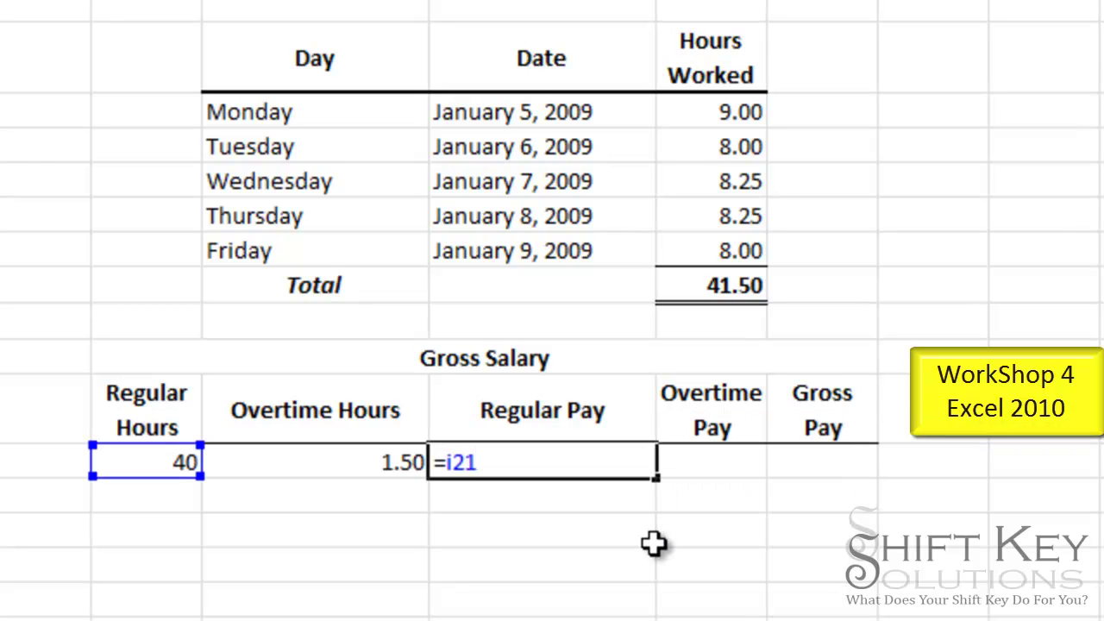
type("*k8")
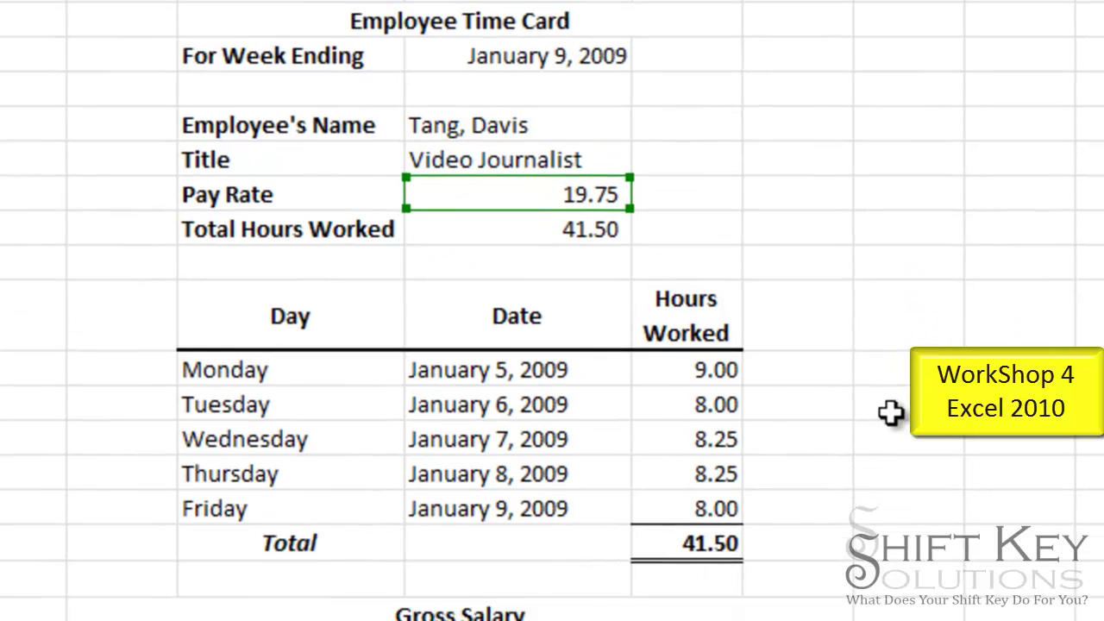
key("Escape")
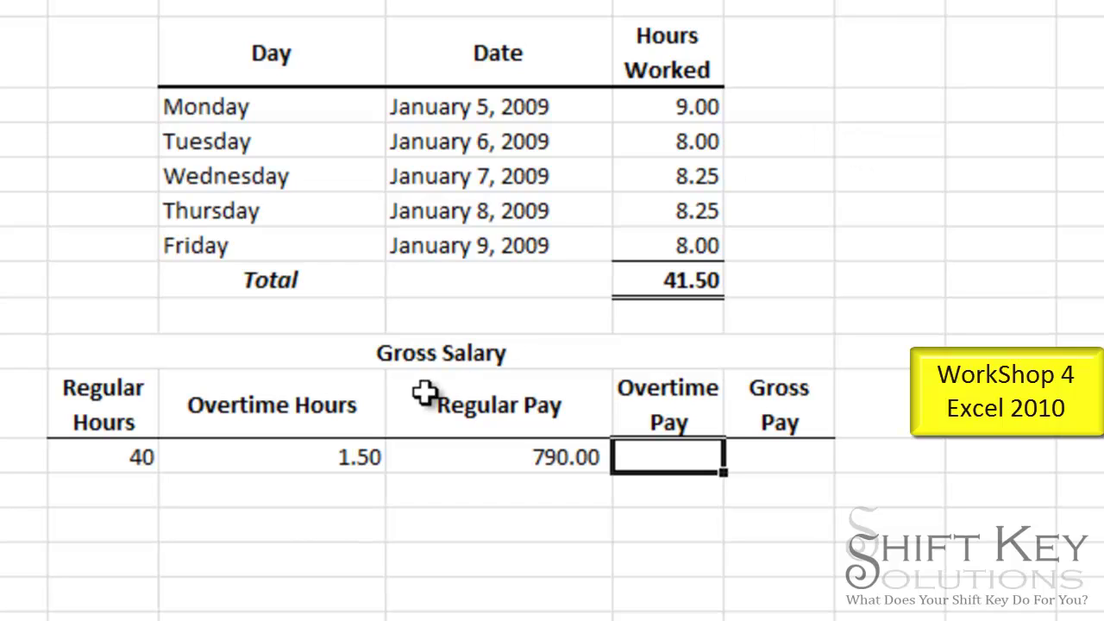
Apply the Comma Style number format to the regular and overtime hours in I21:J21
left_click(117, 460)
left_click_drag(117, 460, 213, 459)
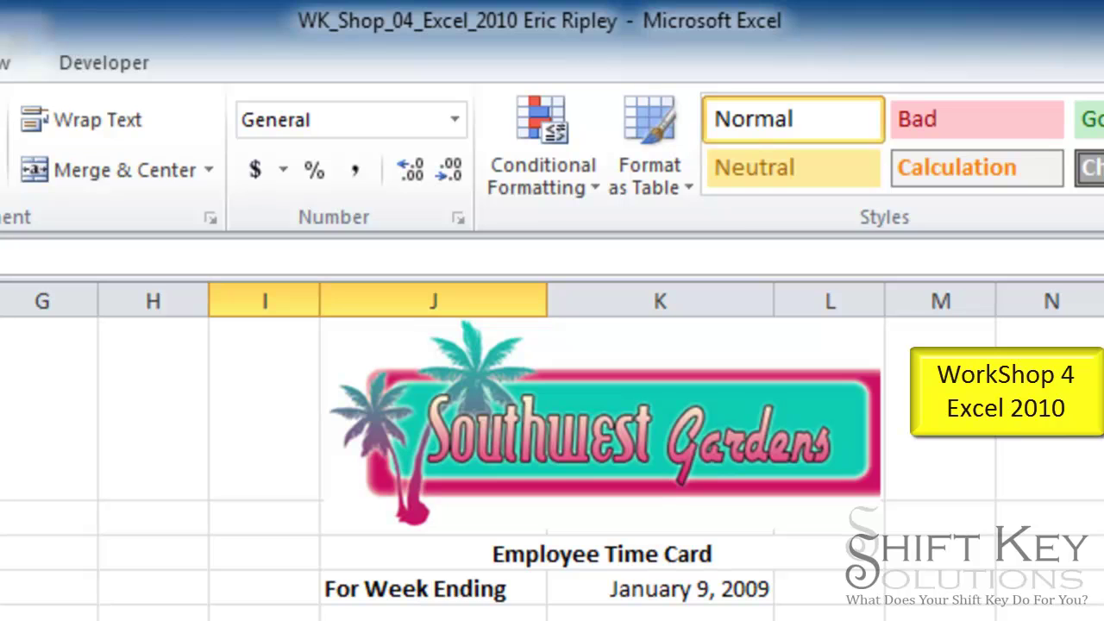
left_click(355, 169)
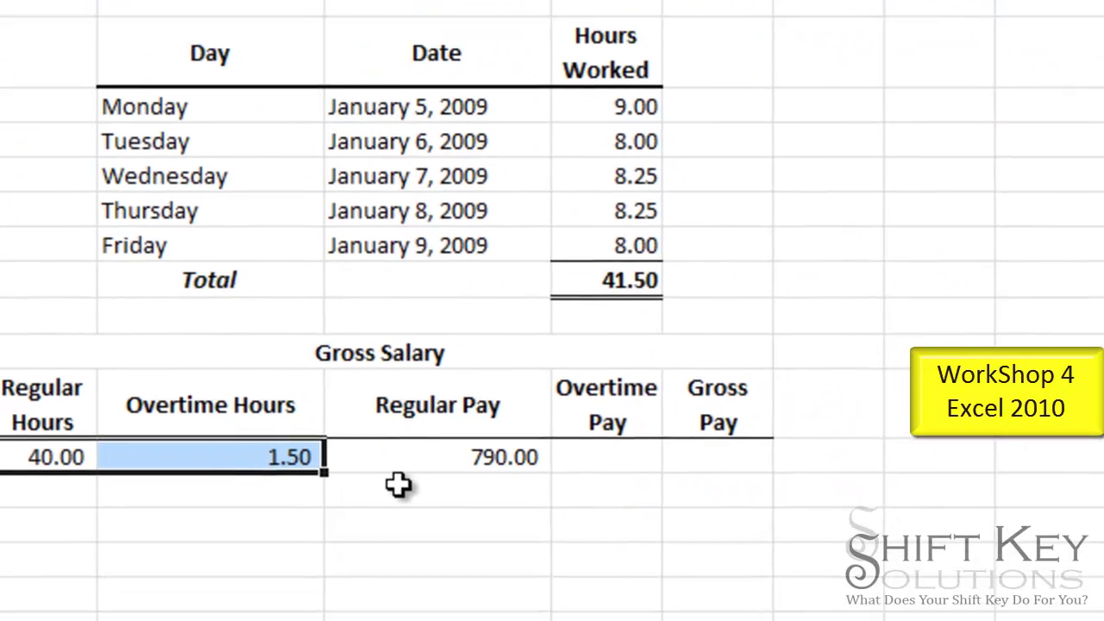
Apply the dollar Accounting number format to the Regular Pay and Overtime Pay cells K21:L21
left_click(424, 458)
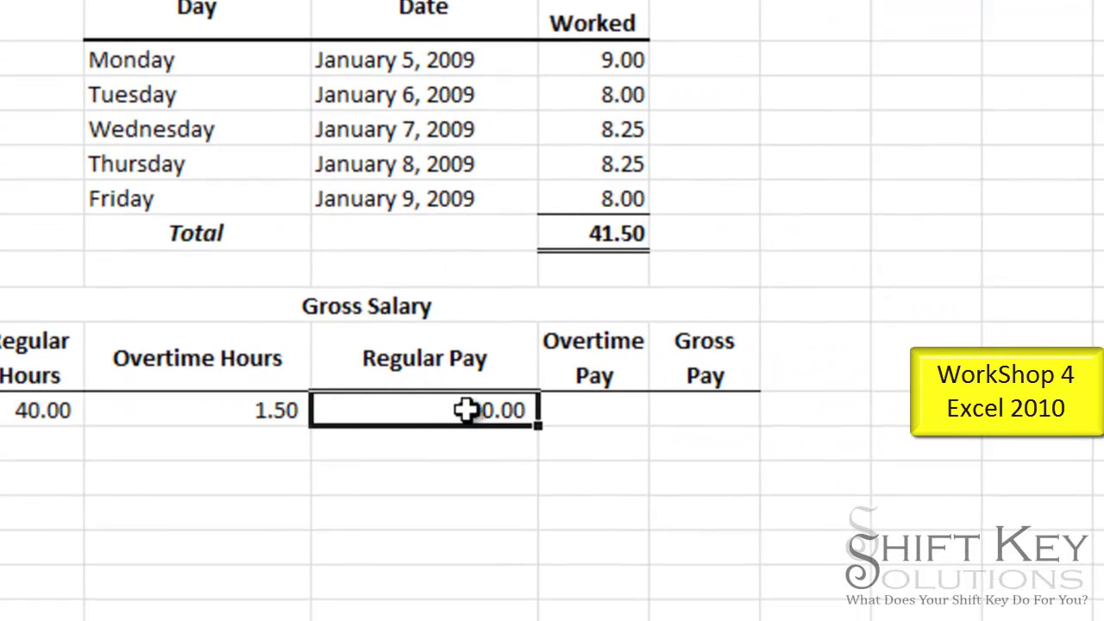
left_click_drag(465, 410, 602, 409)
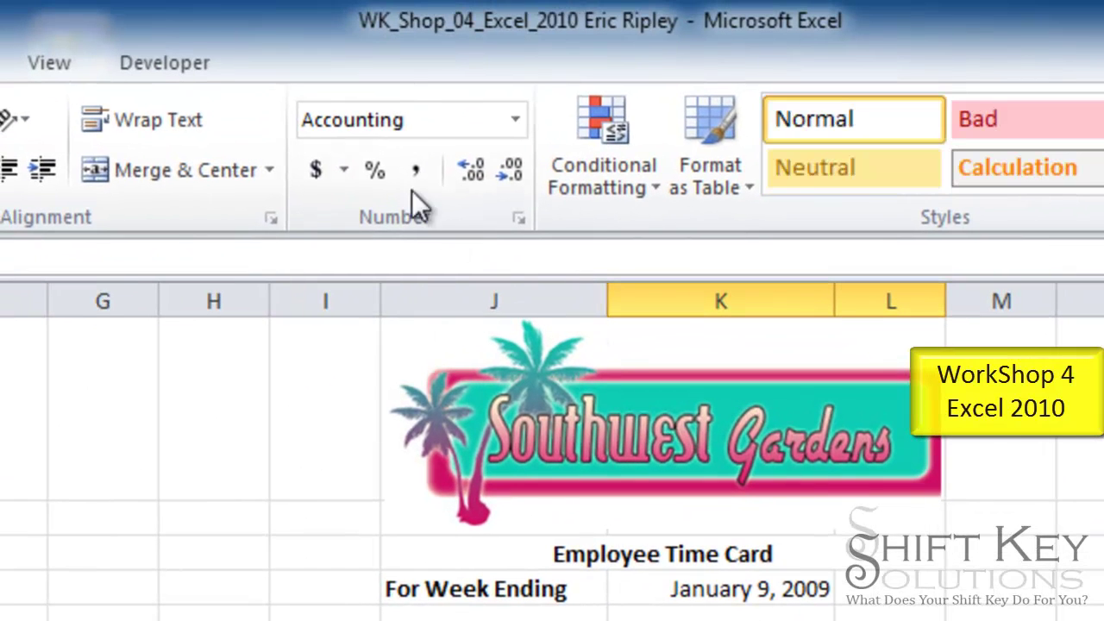
left_click(330, 173)
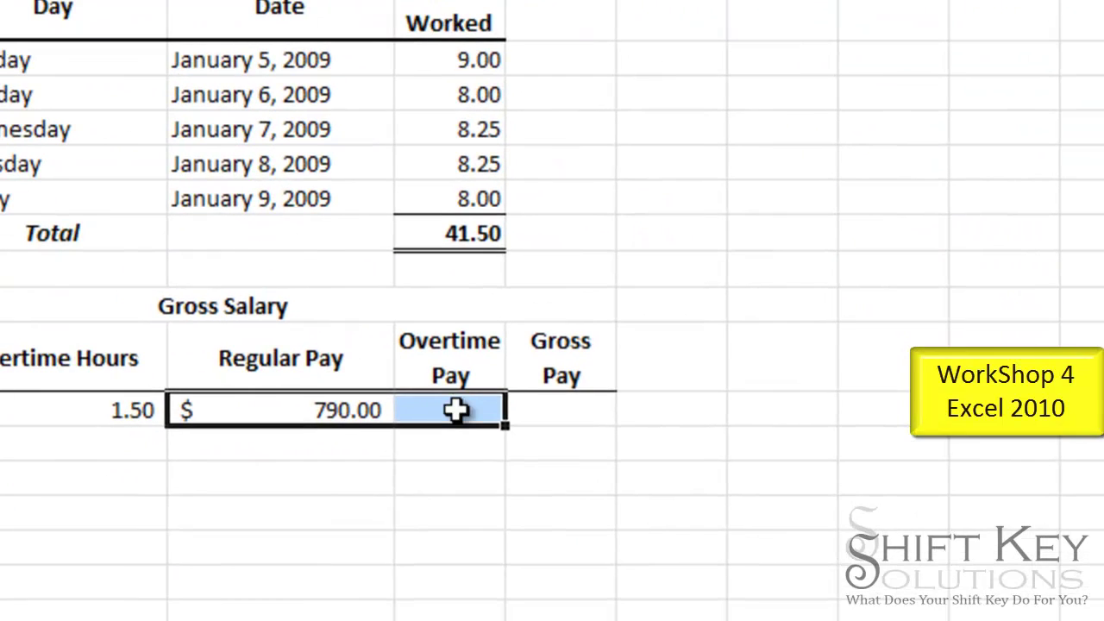
Enter =J21*(K8*1.5) under Overtime Pay in L21 to pay overtime hours at time and a half
left_click(456, 410)
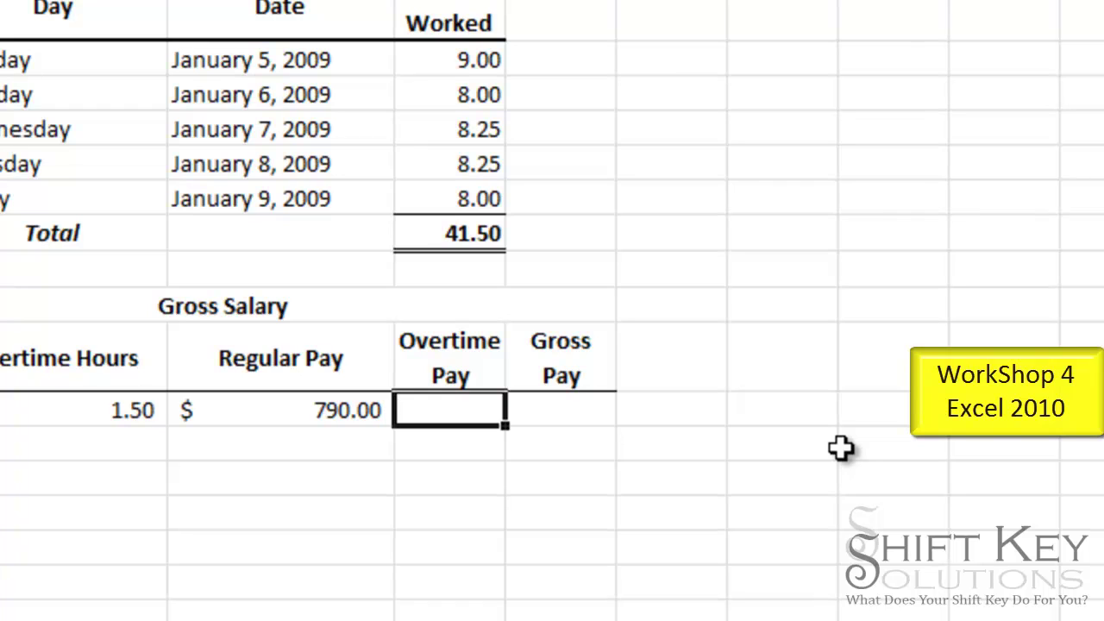
type("=j")
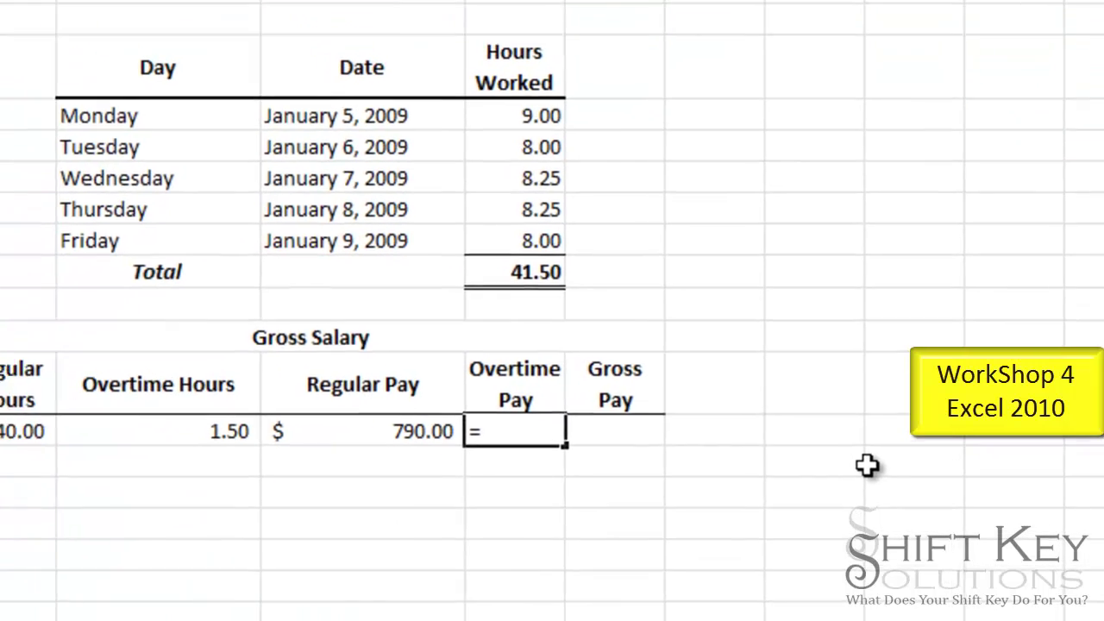
type("21")
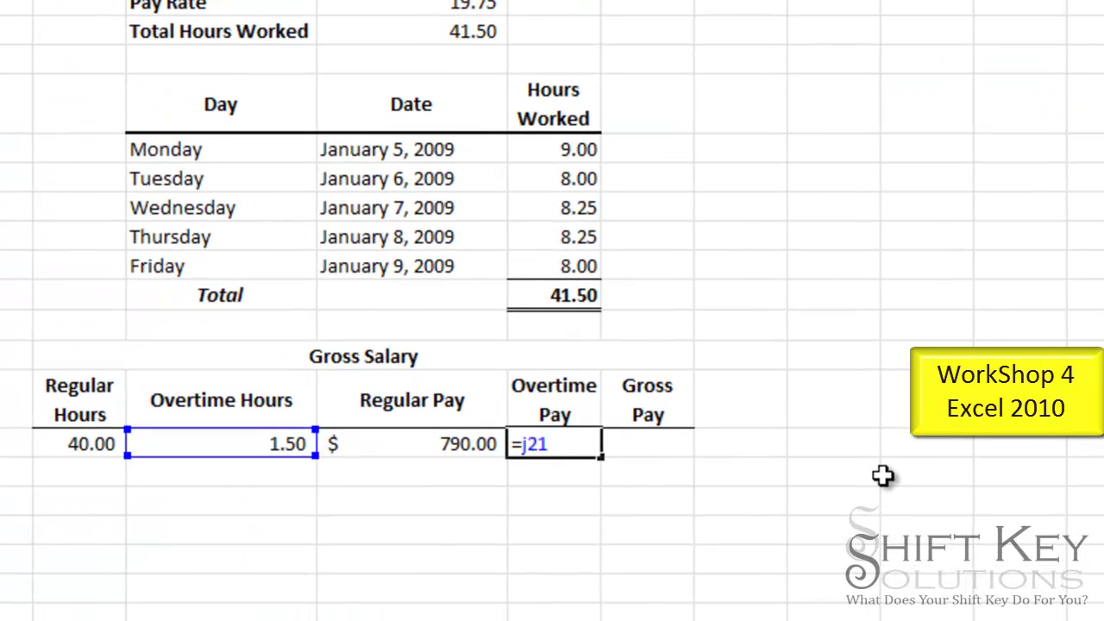
type("*(k8")
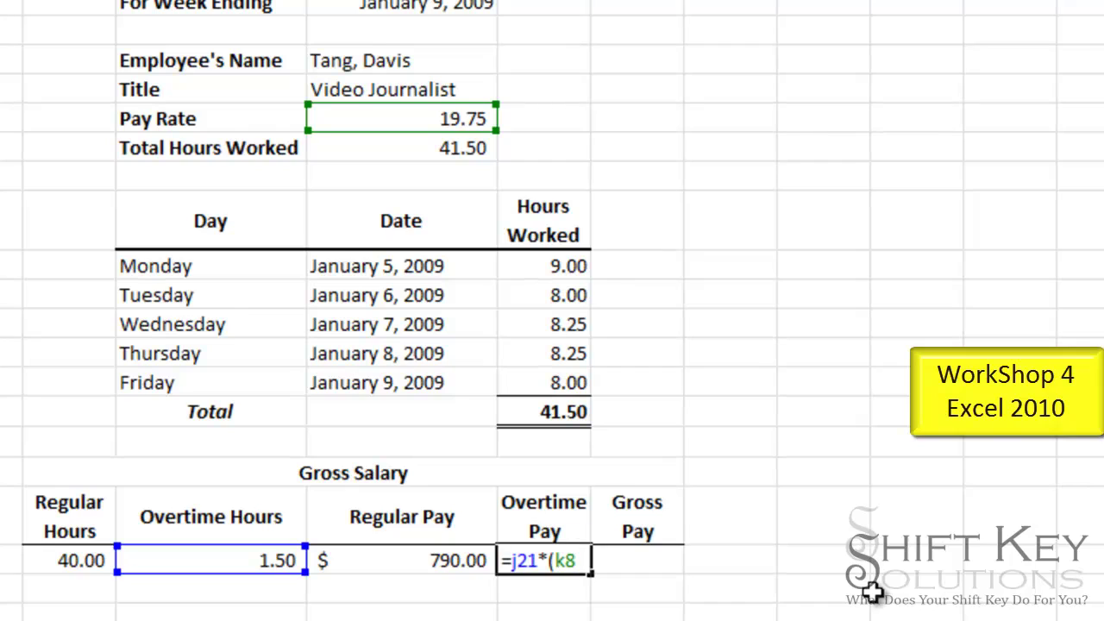
type("*1.5)")
key("Tab")
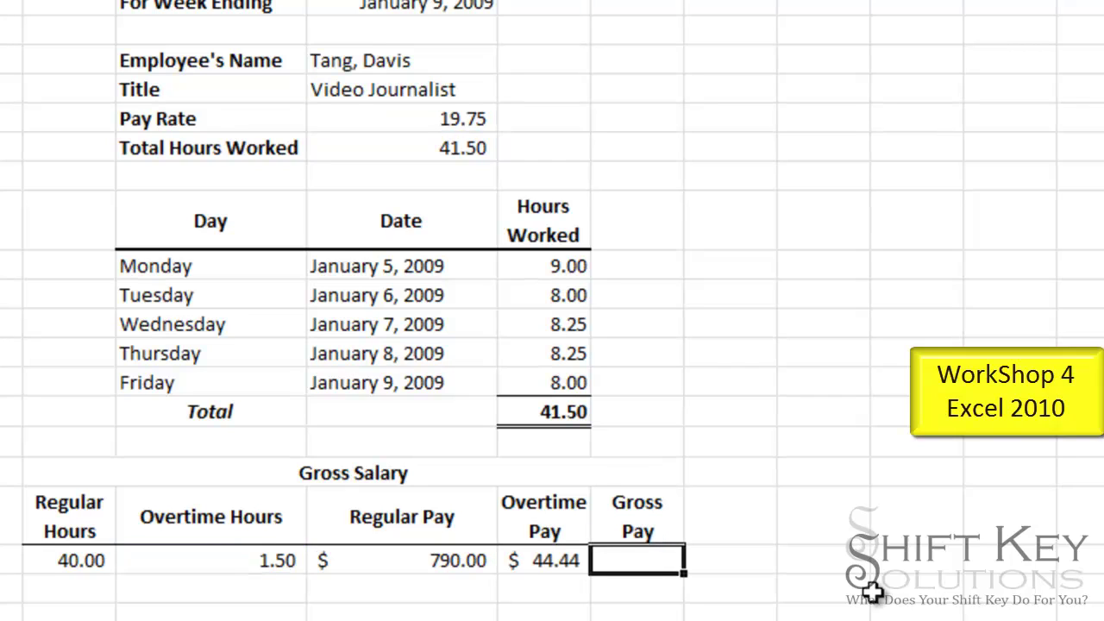
Enter =K21+L21 under Gross Pay in M21 to add regular and overtime pay
type("=")
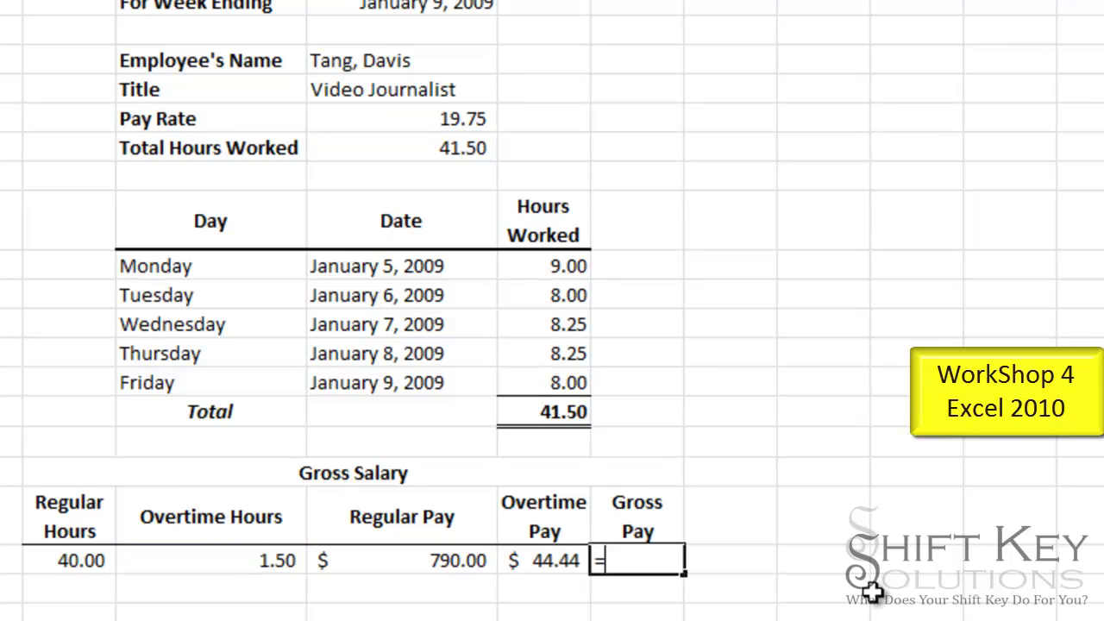
type("k21")
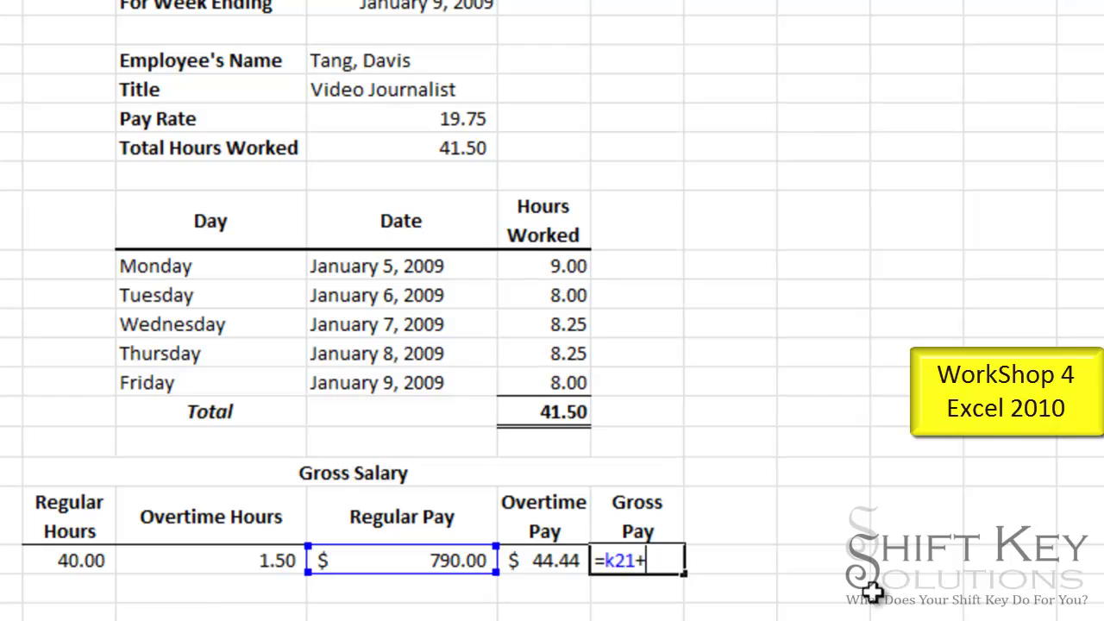
type("+l21")
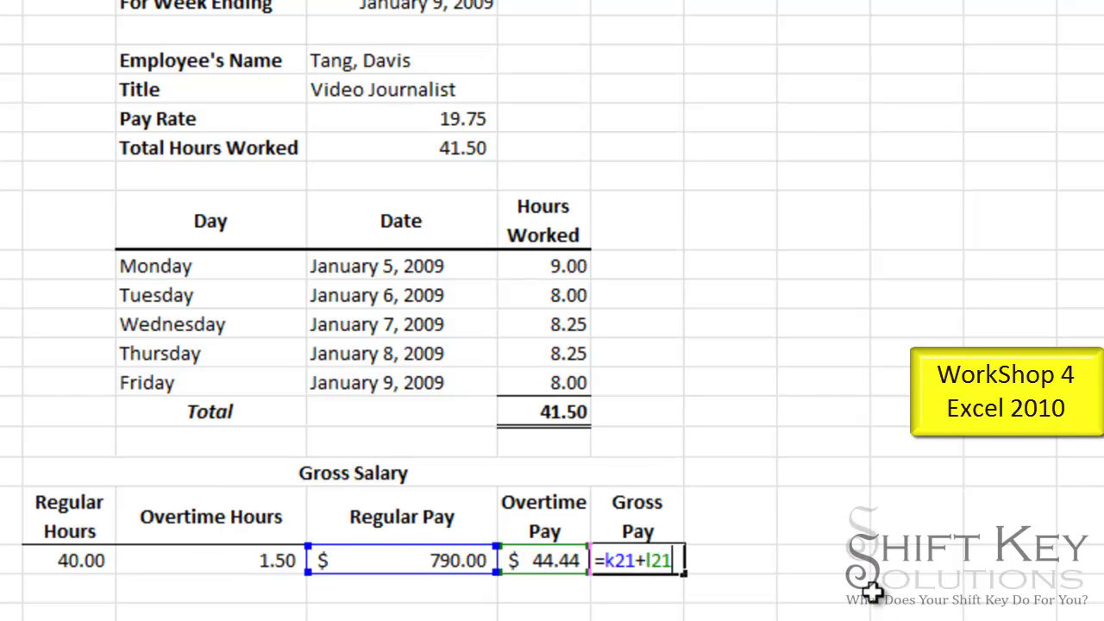
key("Return")
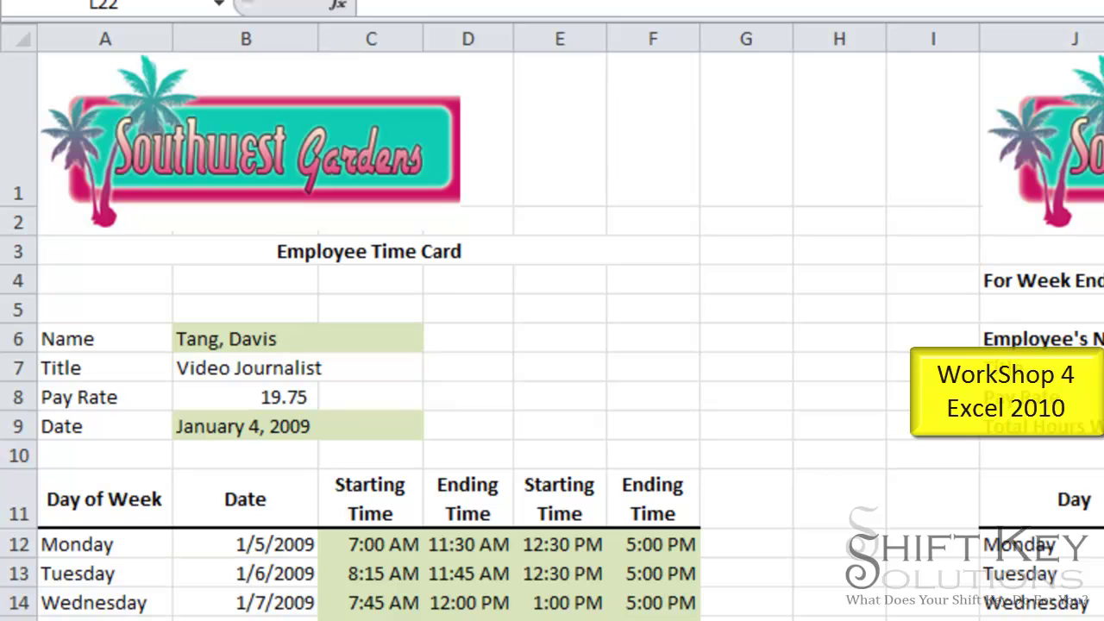
Add a data validation input message to the date cell B9, with the title "Date of Payroll"
left_click(207, 347)
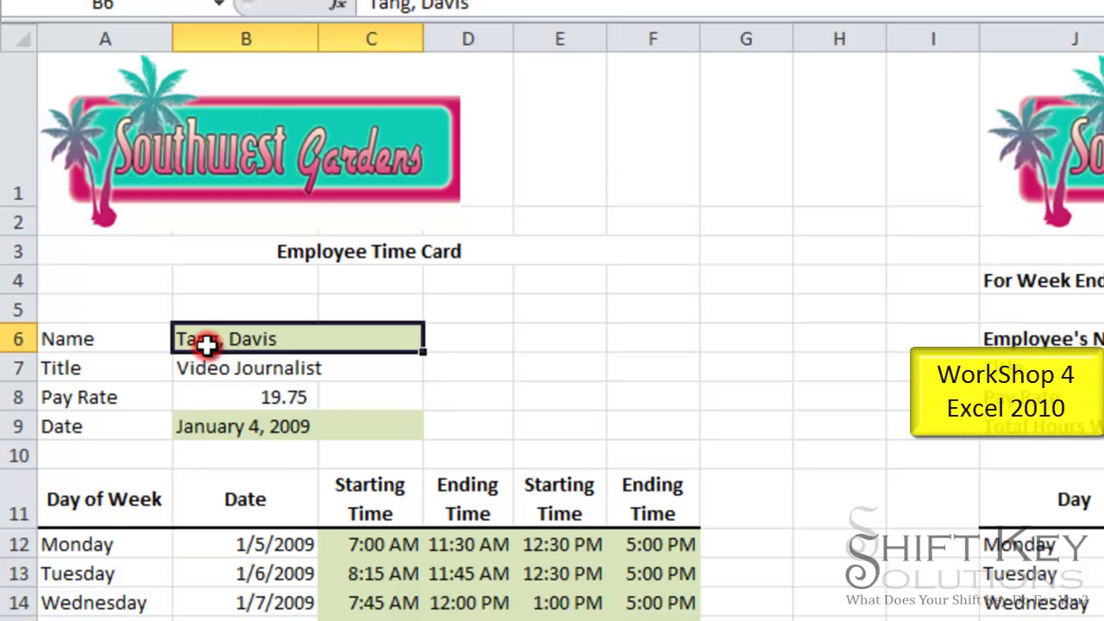
left_click(201, 423)
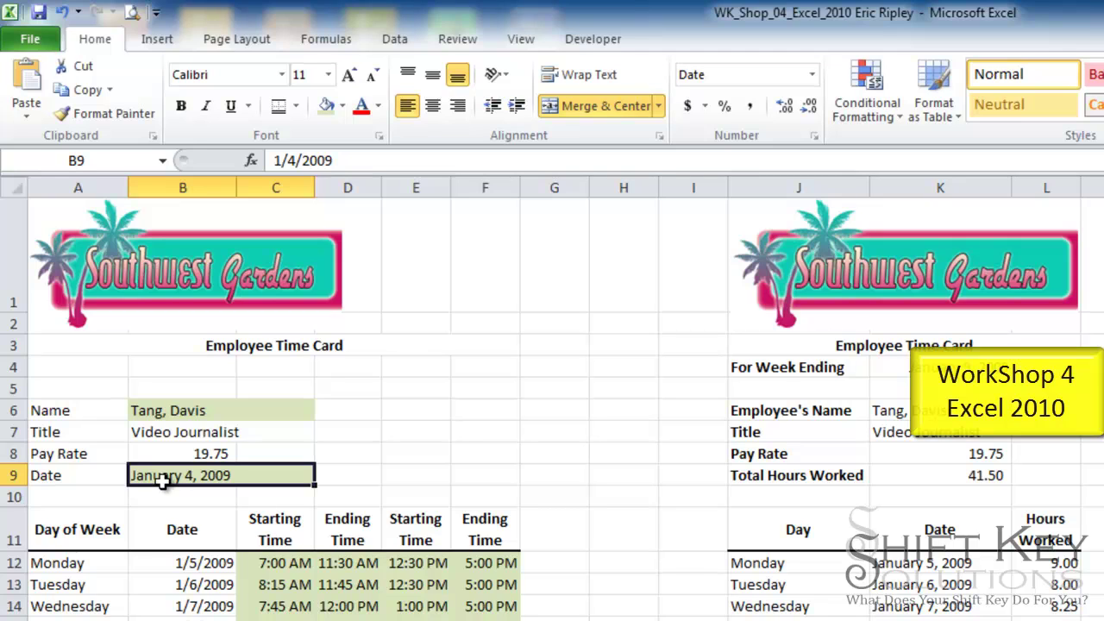
left_click(397, 42)
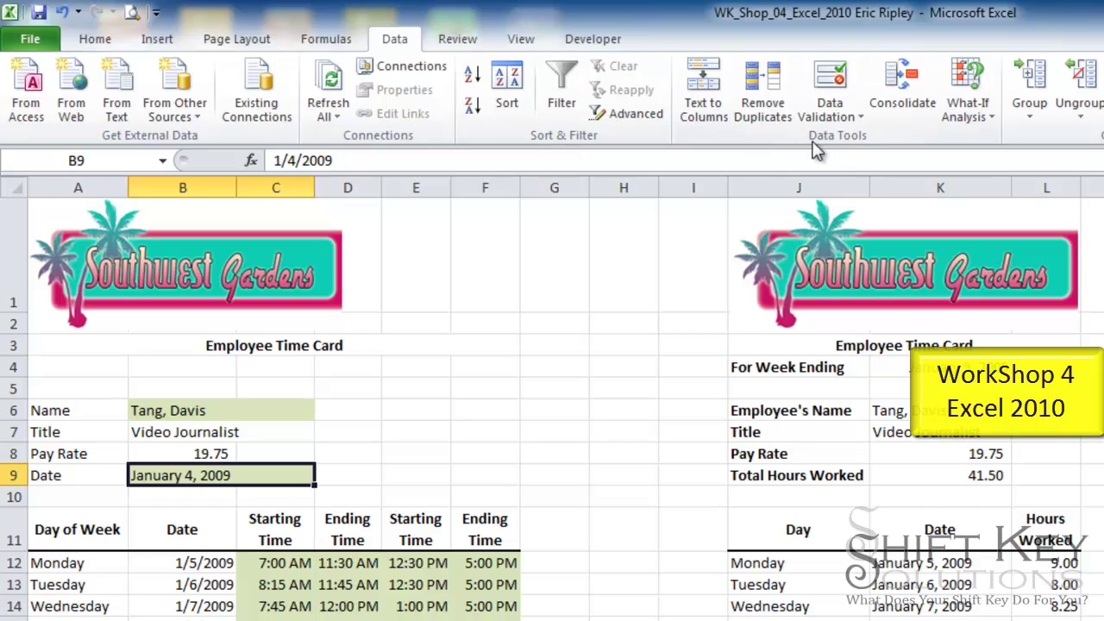
left_click(832, 86)
left_click_drag(799, 120, 750, 251)
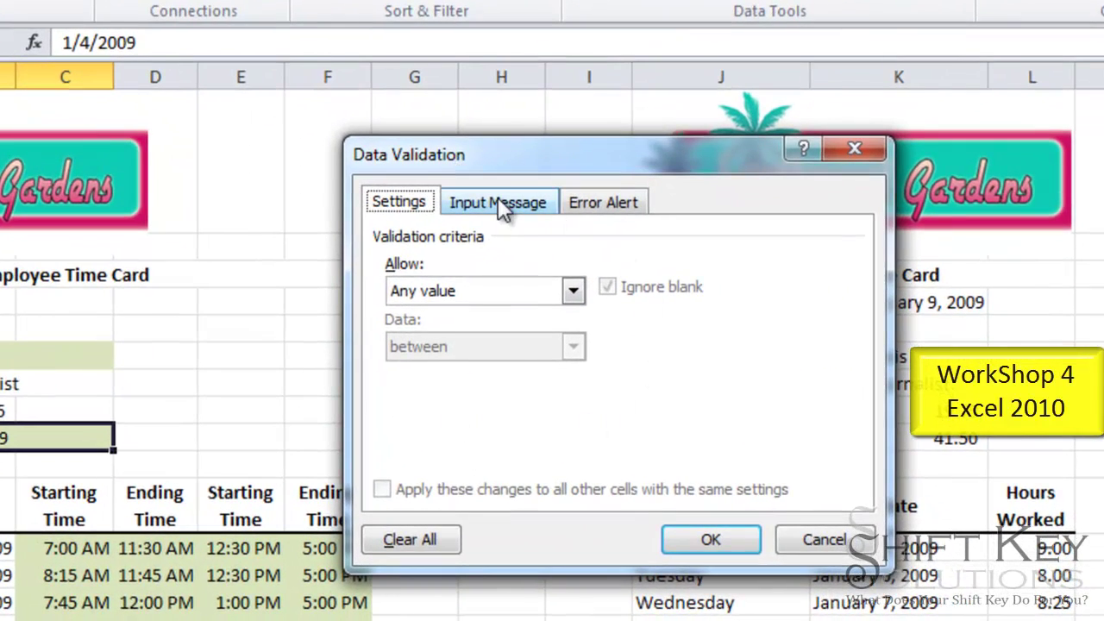
left_click(499, 204)
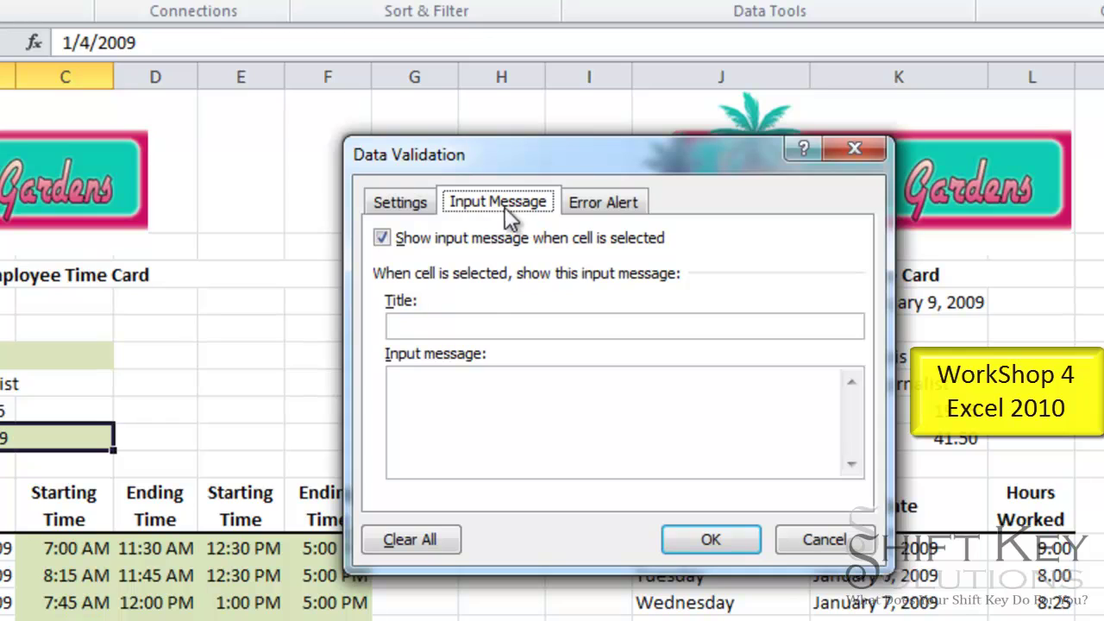
left_click(492, 322)
type("Date ")
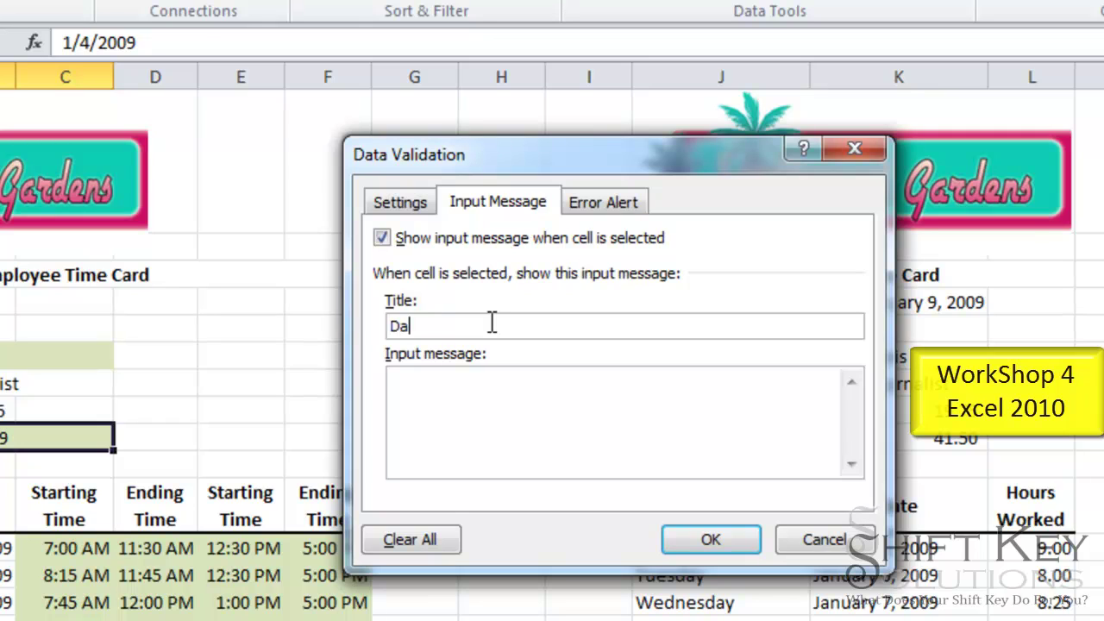
type("of Payroll")
Enter and apply the message text telling users to insert the week's Sunday date, explaining that workdays are filled in, and to use 1/11/2001 style
key("Tab")
type("Ins")
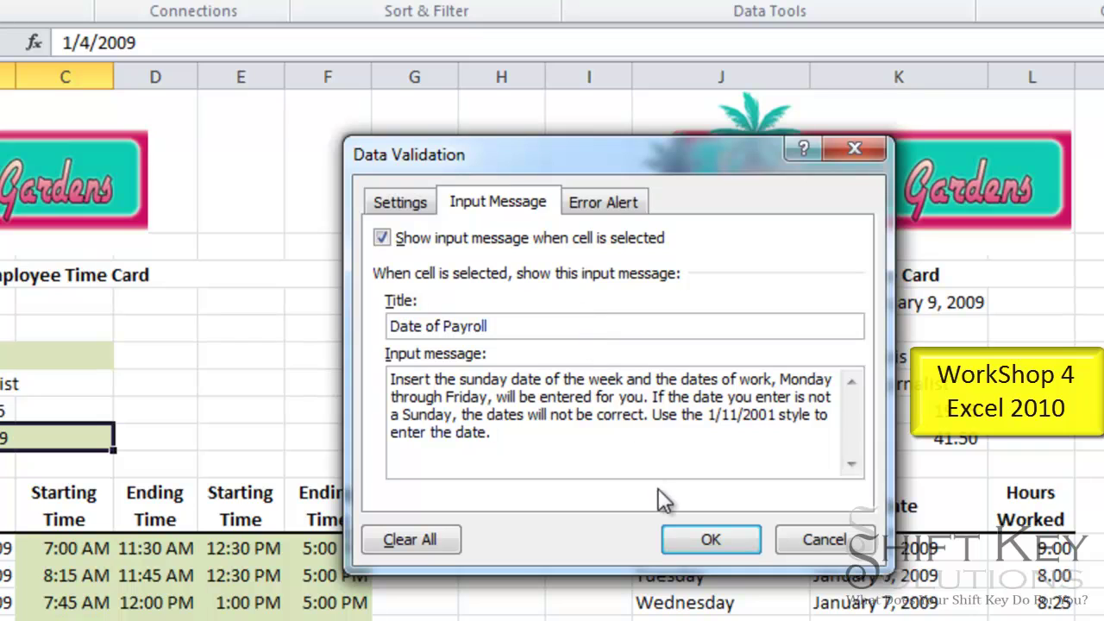
left_click(711, 544)
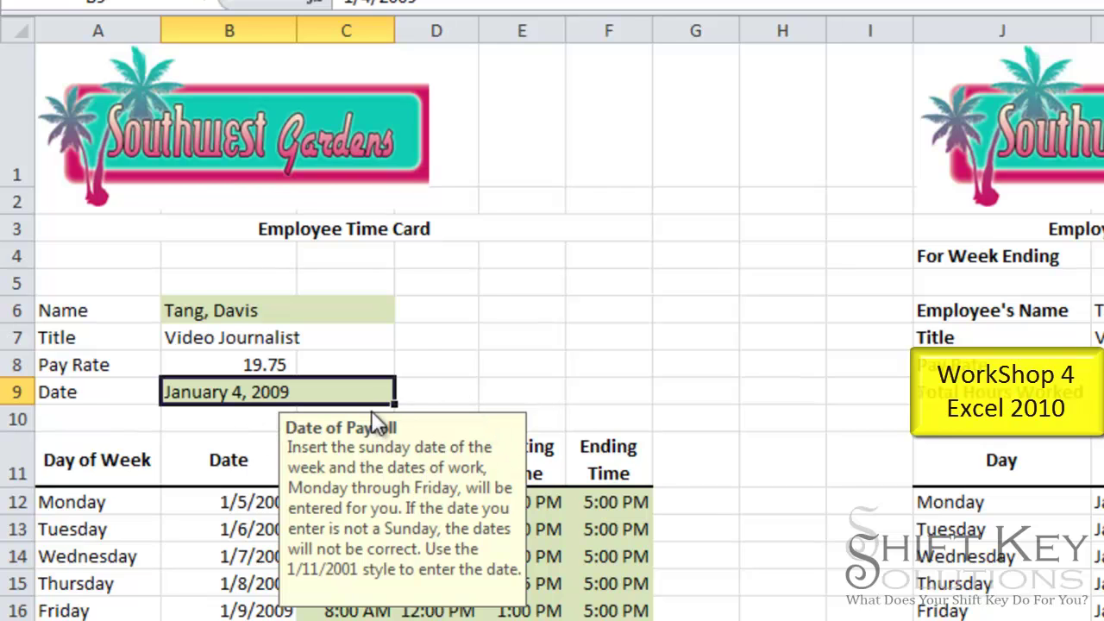
Move the Date of Payroll message box up beside the employee details, then reselect B9 to check its placement
mouse_move(432, 434)
left_mouse_down()
mouse_move(461, 348)
mouse_move(451, 251)
mouse_move(461, 250)
left_mouse_up()
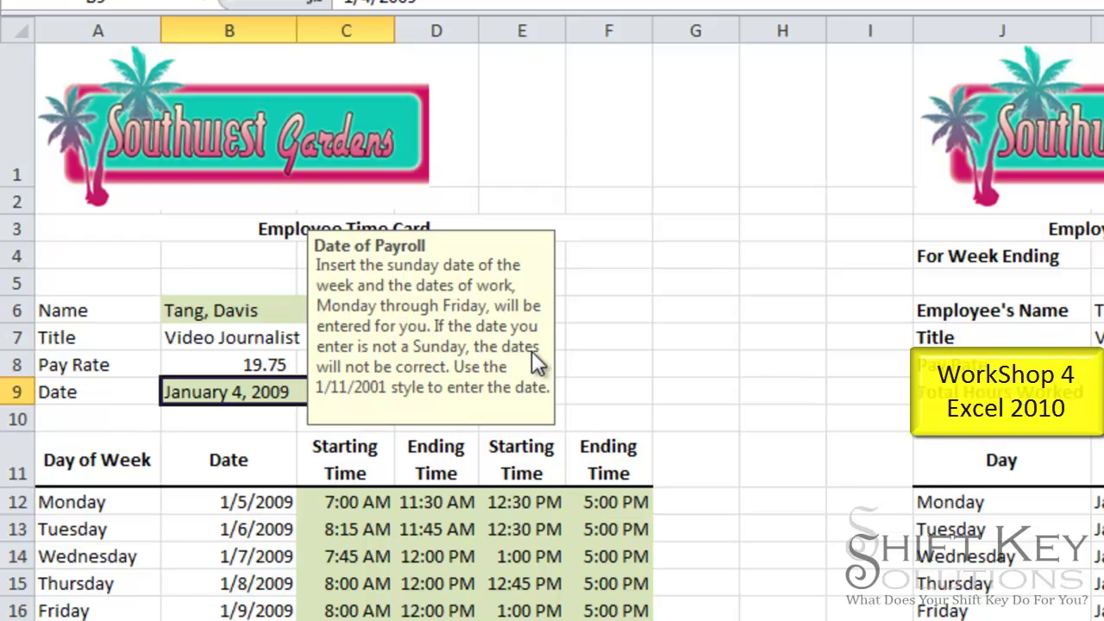
left_click(671, 347)
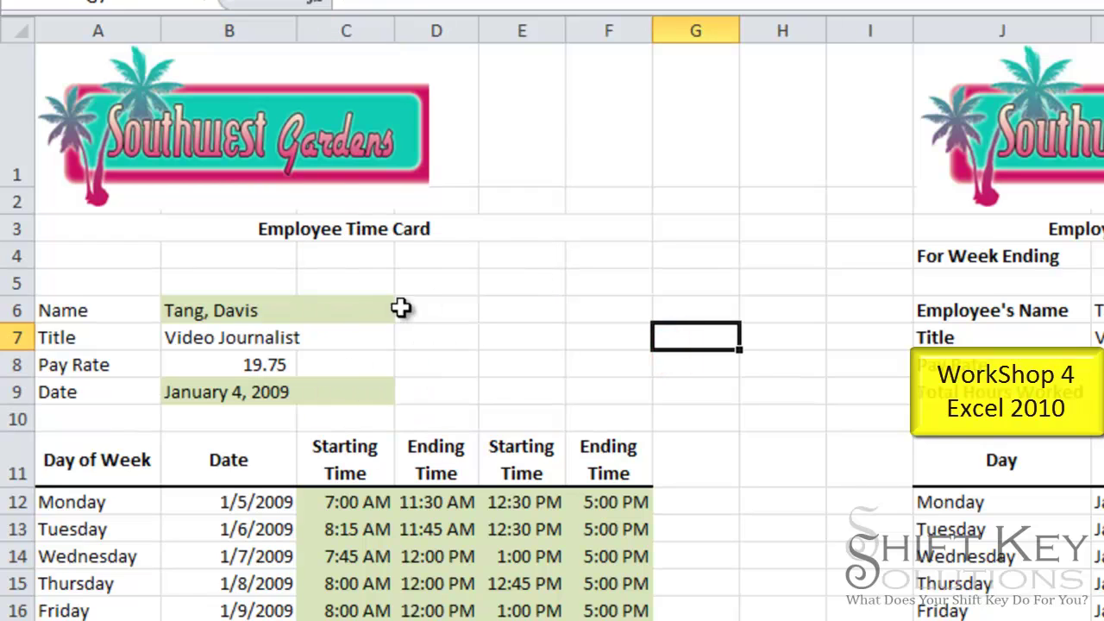
left_click(267, 397)
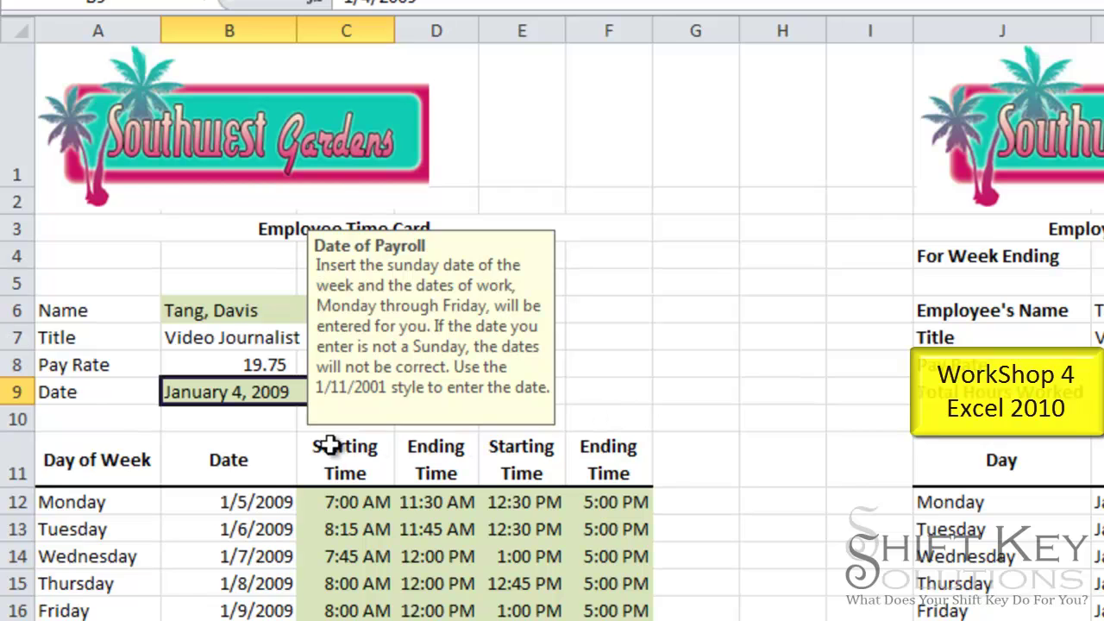
Restrict the Monday starting time cell C12 to time values between 6 am and 10 pm with data validation
left_click(595, 512)
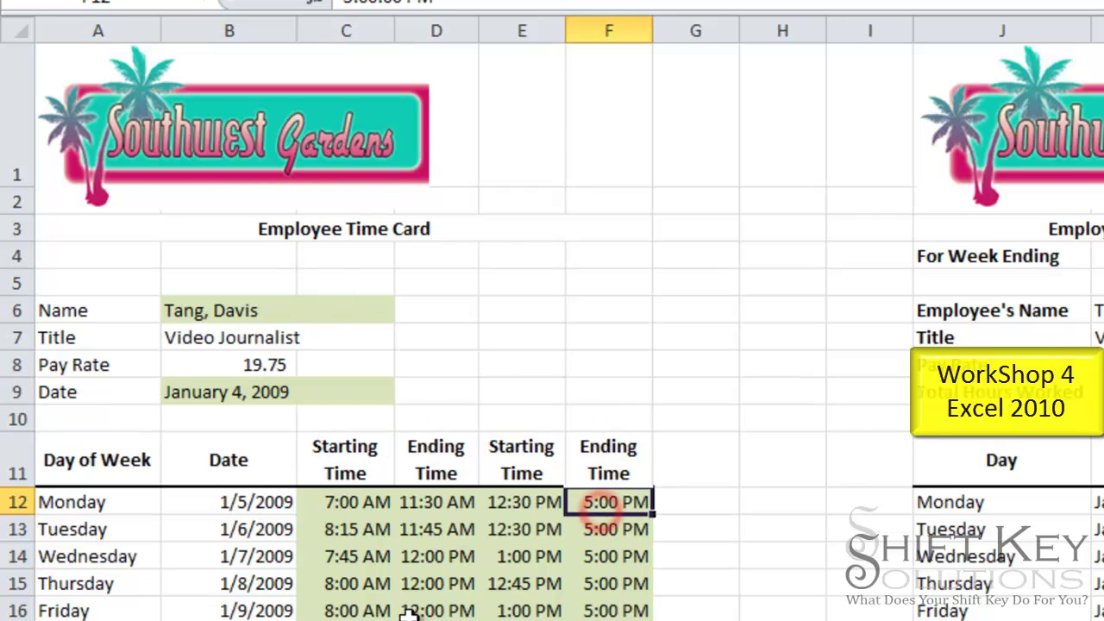
left_click(414, 613)
left_click(338, 500)
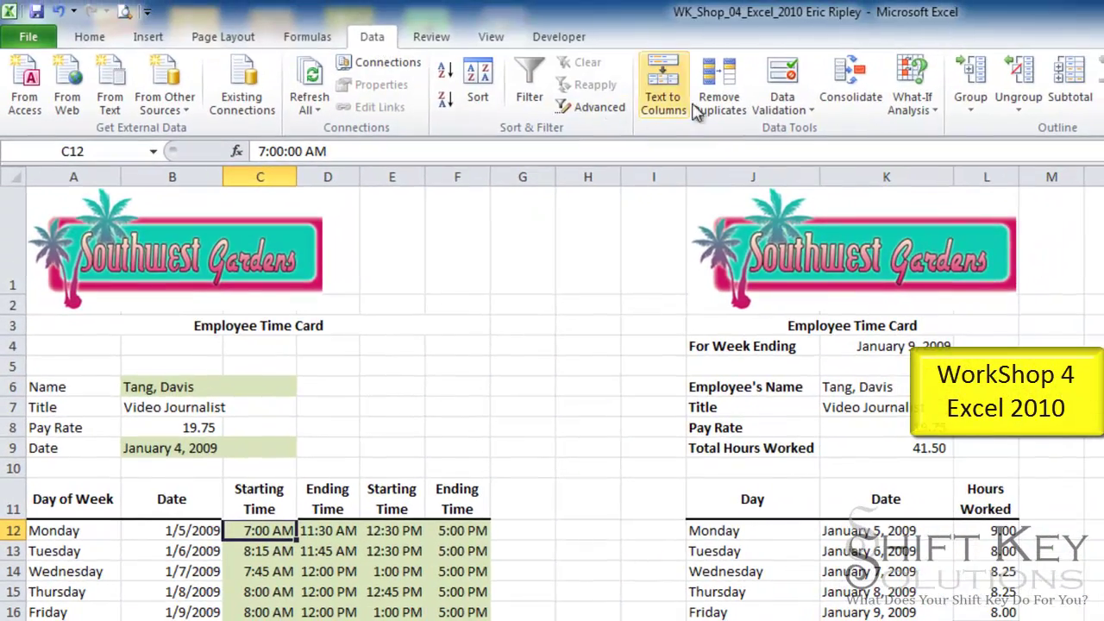
left_click(787, 78)
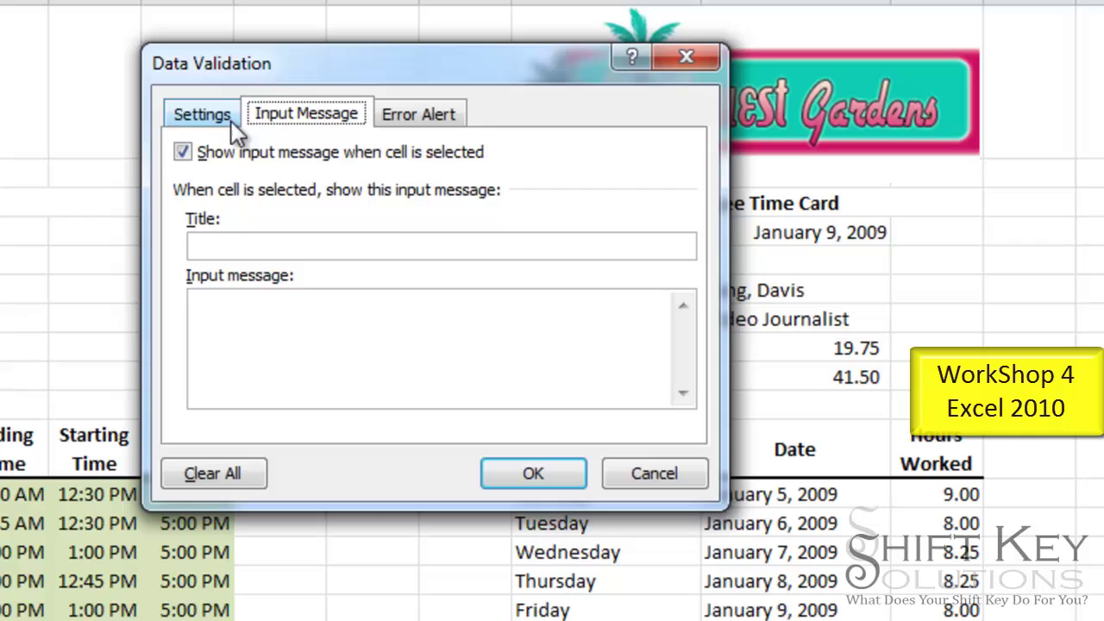
left_click(262, 146)
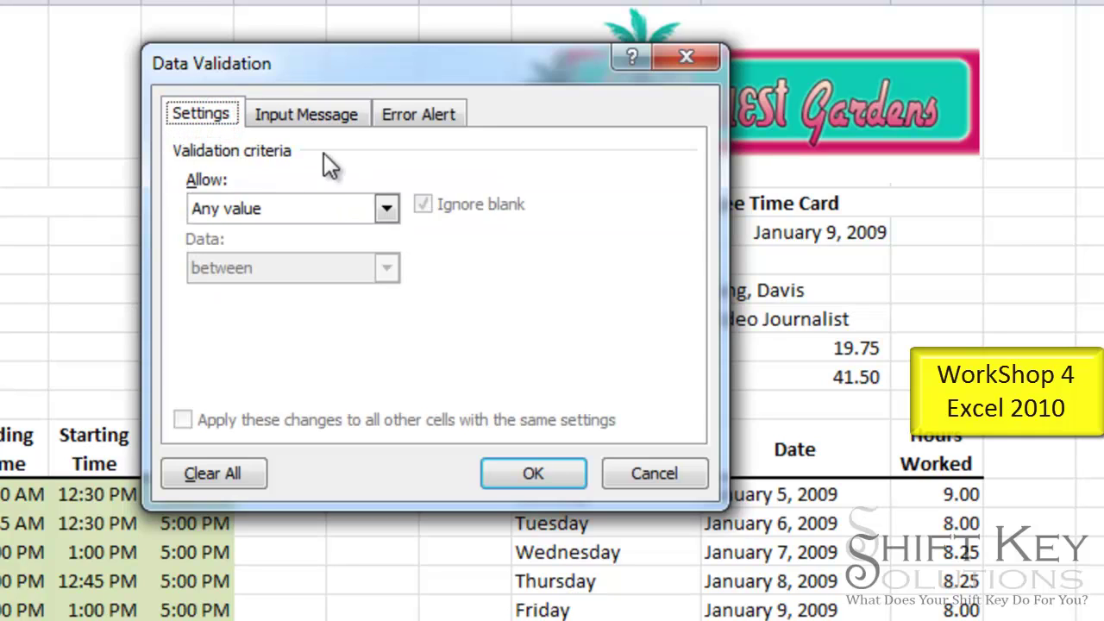
left_click(387, 210)
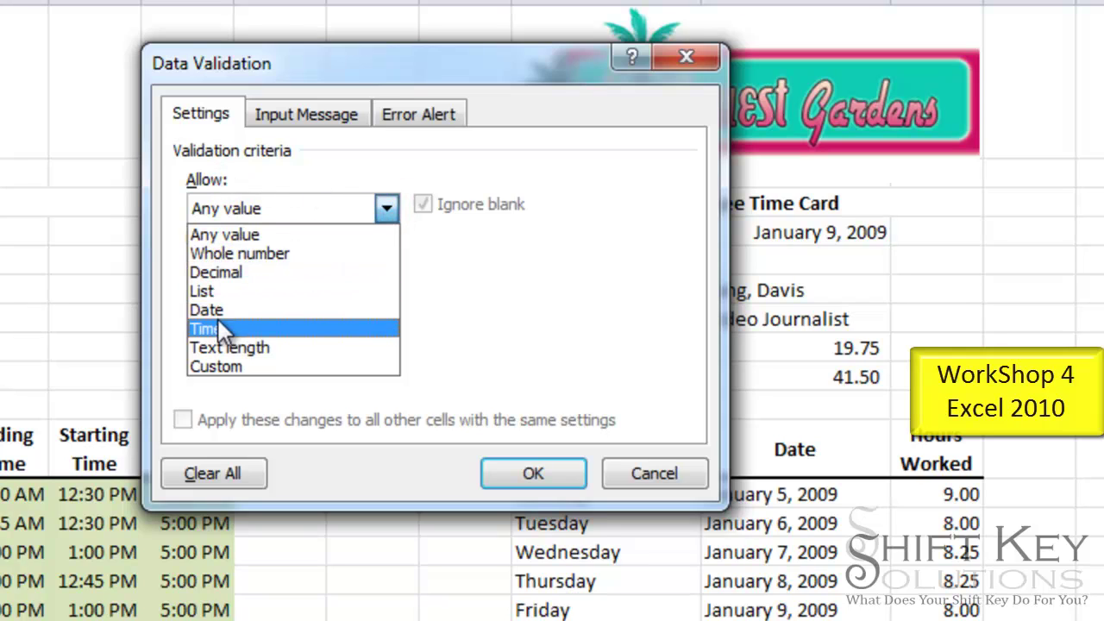
left_click(254, 328)
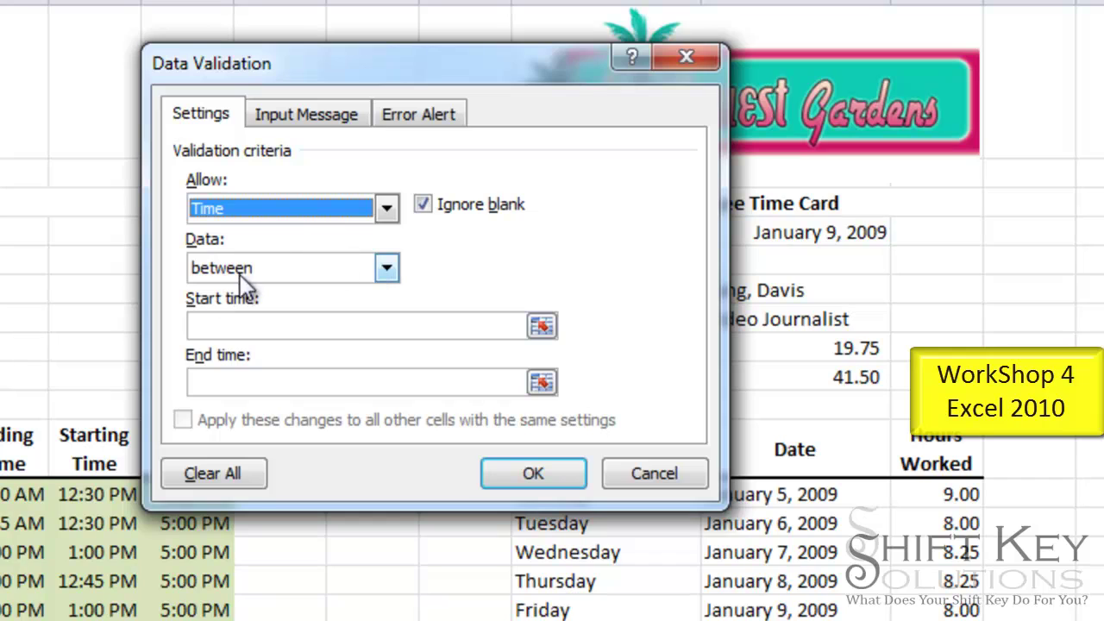
left_click(382, 326)
type("6 am")
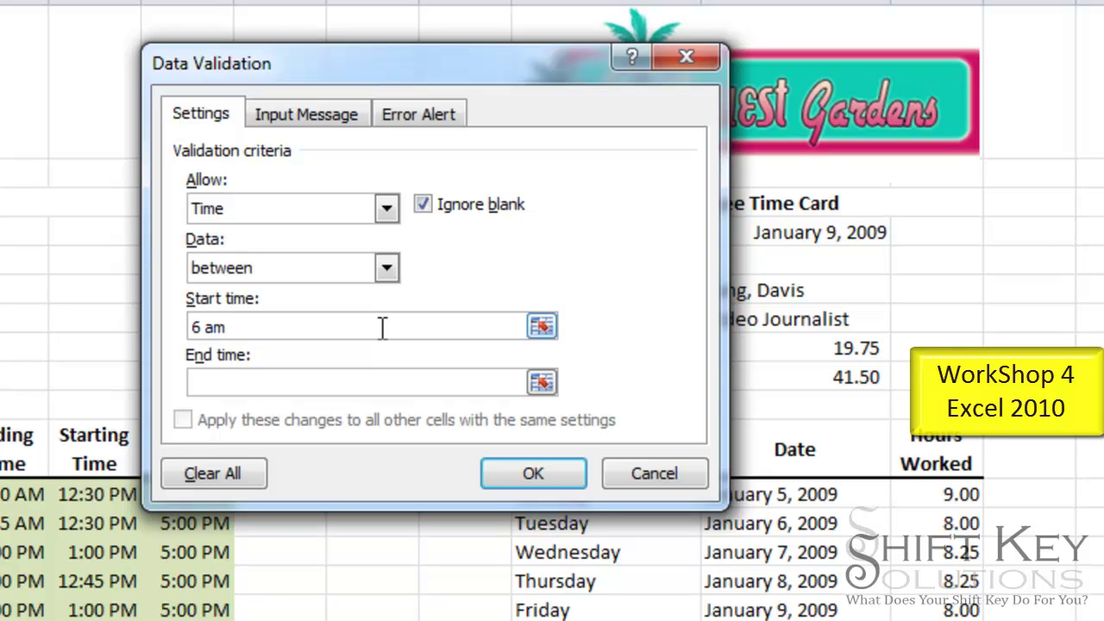
key("Tab")
type("10 pm")
Add the input message "Starting Time" with the text "Studios do not open until 6 am. Use am or pm when entering the time."
left_click(276, 114)
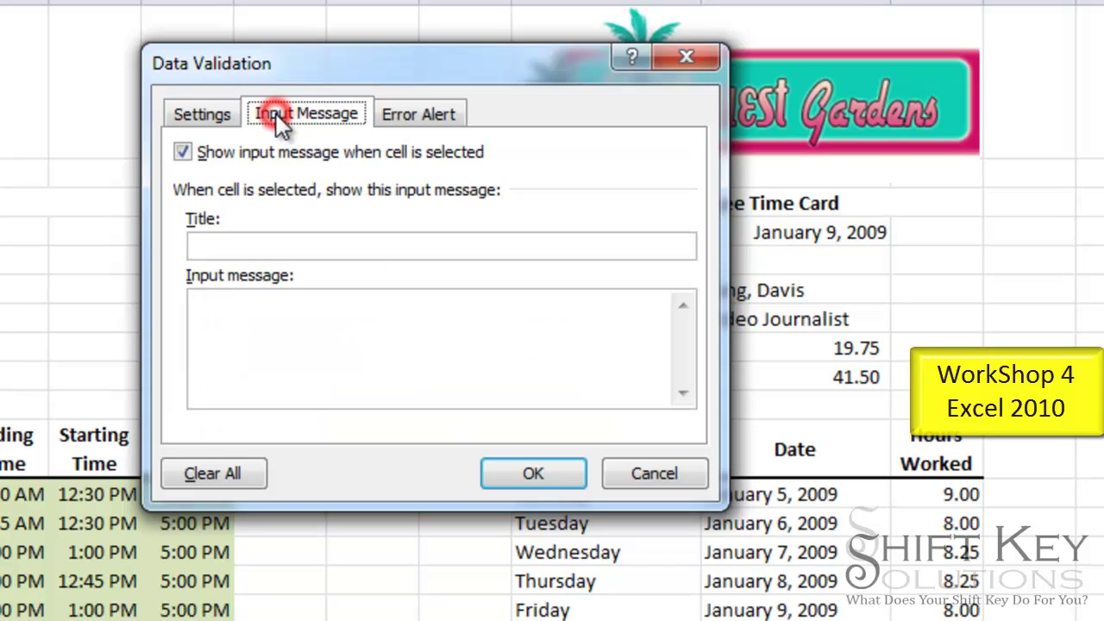
left_click(272, 243)
type("Star")
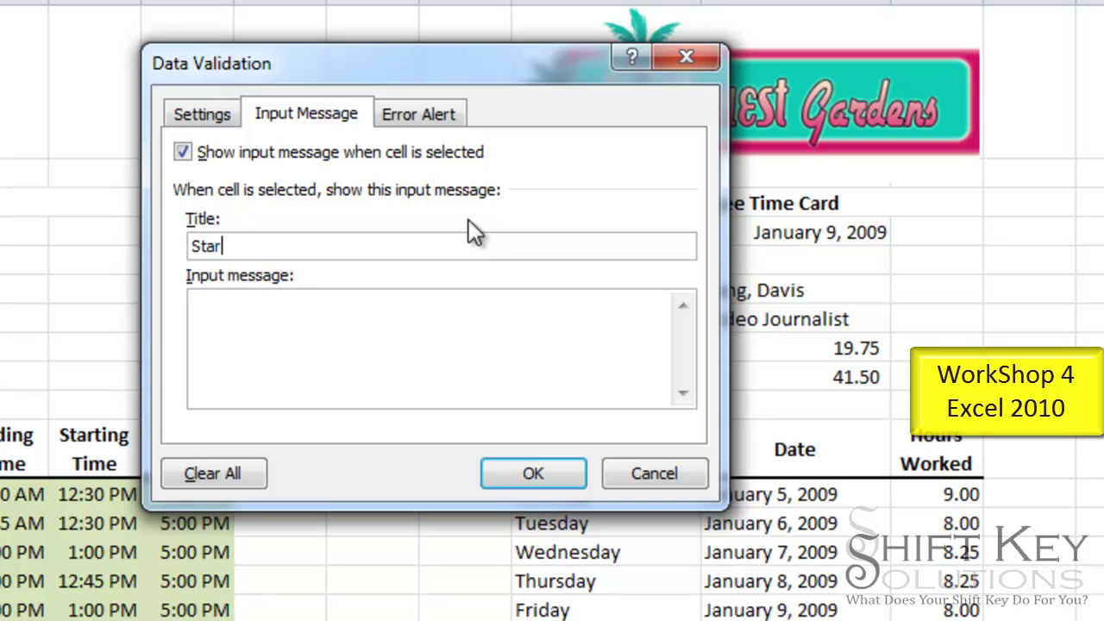
type("ting Time")
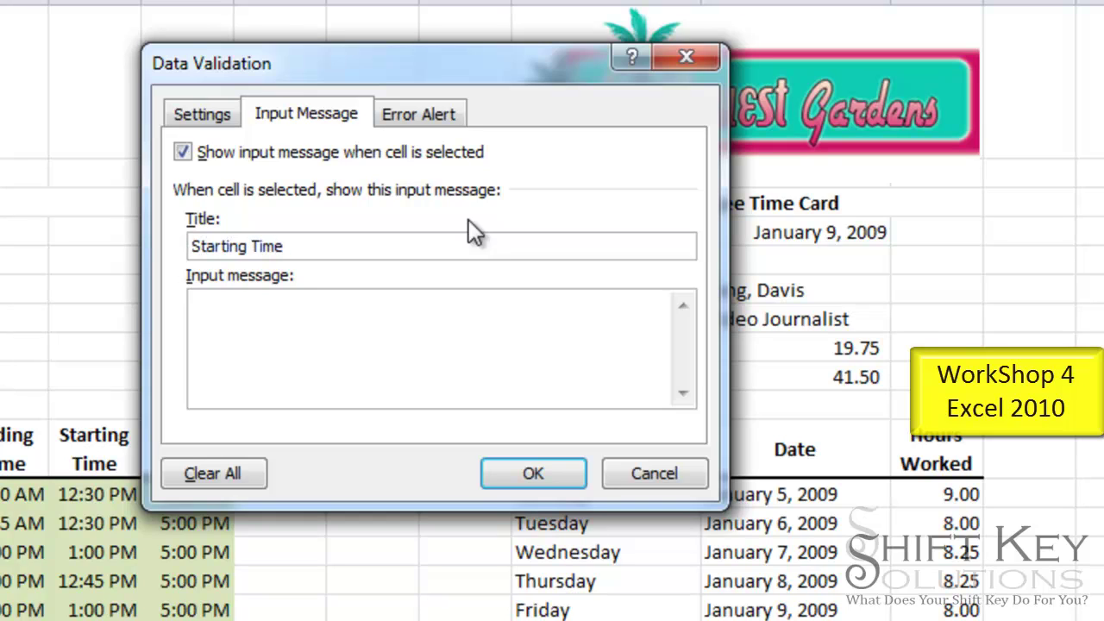
key("Tab")
type("Studi")
type("os do not open until 6 am. Use am or pm when entering the time.")
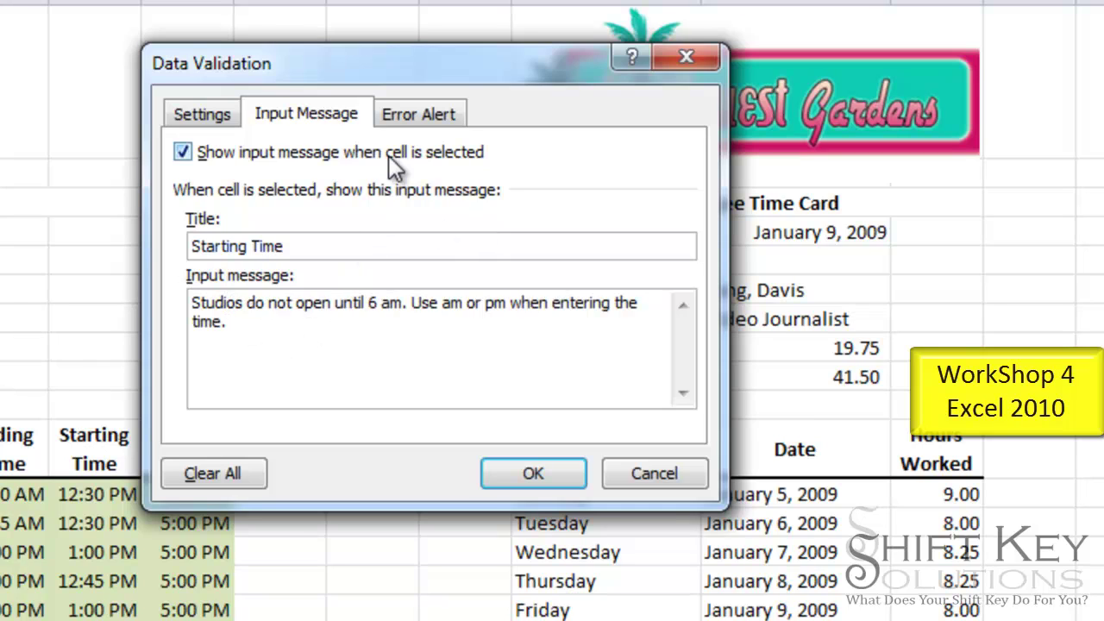
Add and apply a Stop error alert titled "Time Not Valid" reading "Studios hours are 6 am to 10 pm. Enter hours within that range."
left_click(428, 117)
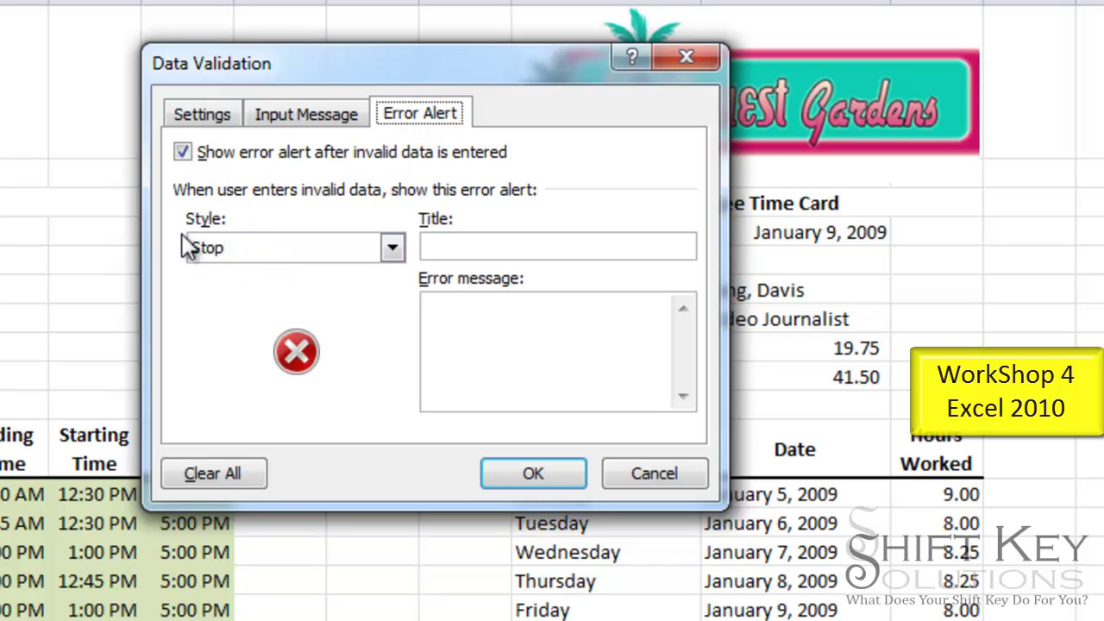
left_click(498, 249)
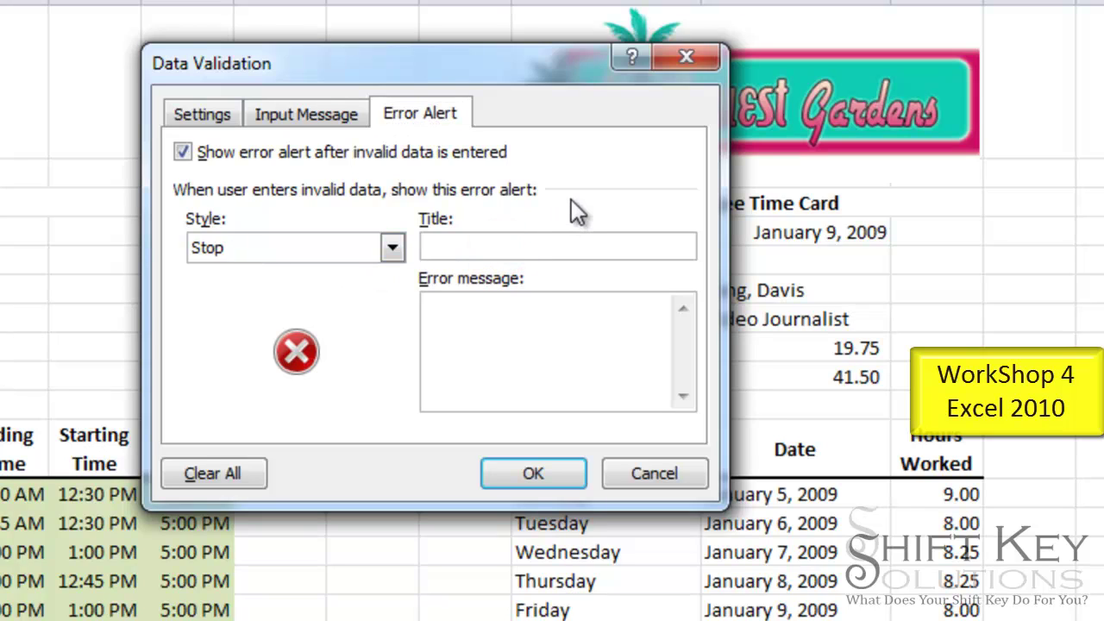
type("Time Not Valid")
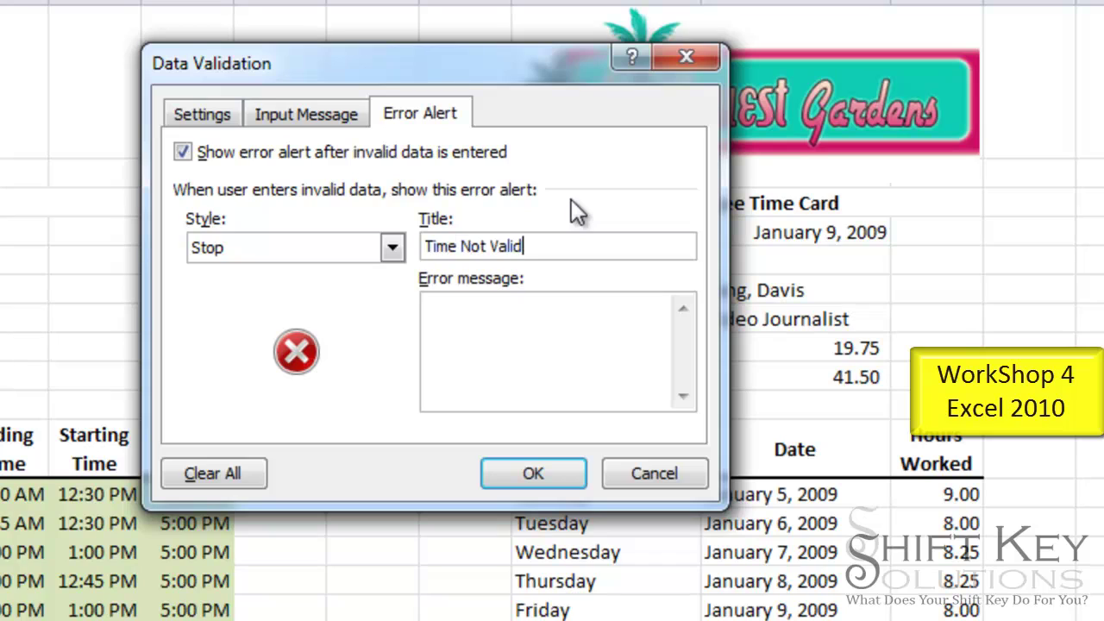
key("Tab")
type("Studios hours are 6 am to 10 pm. Enter hours within that range.")
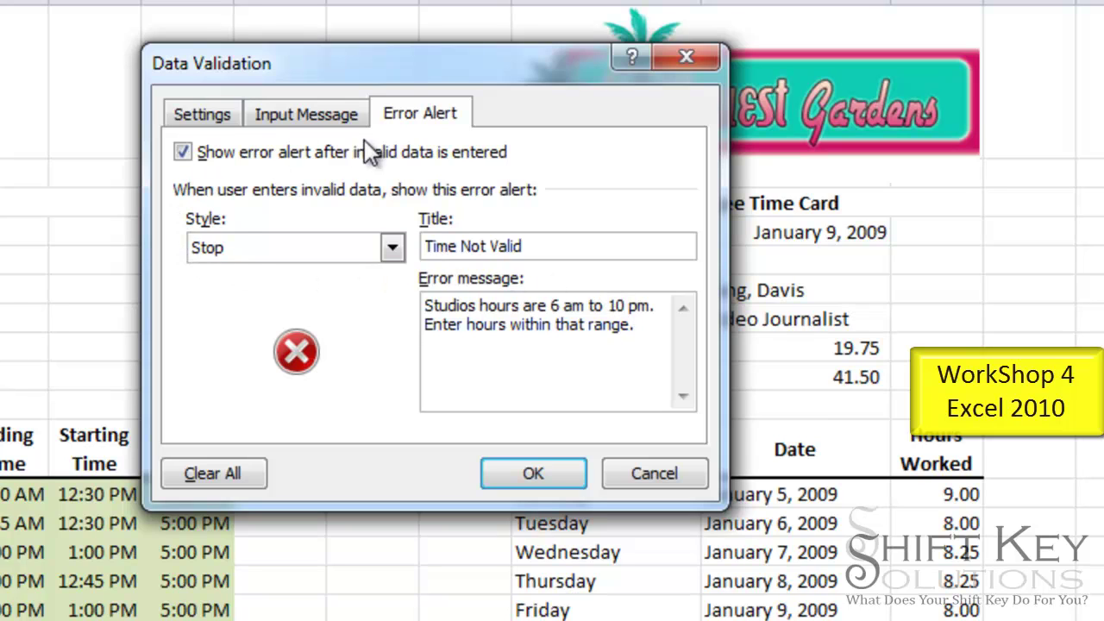
left_click(534, 477)
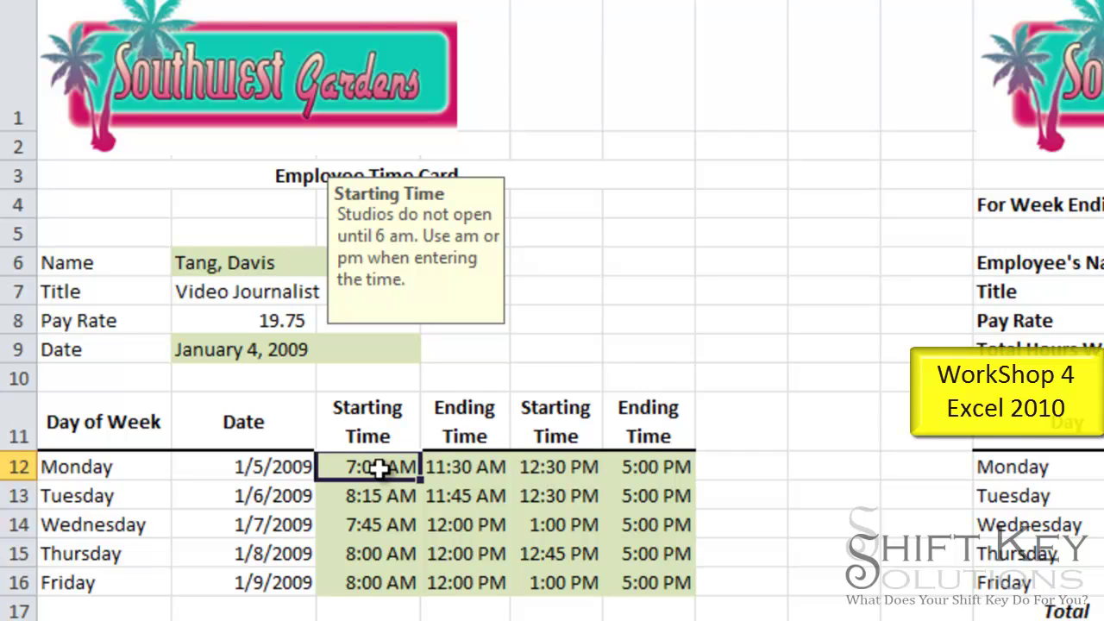
Test the time validation by trying 4 am and 5 am in C12, and cancel the entry
type("4")
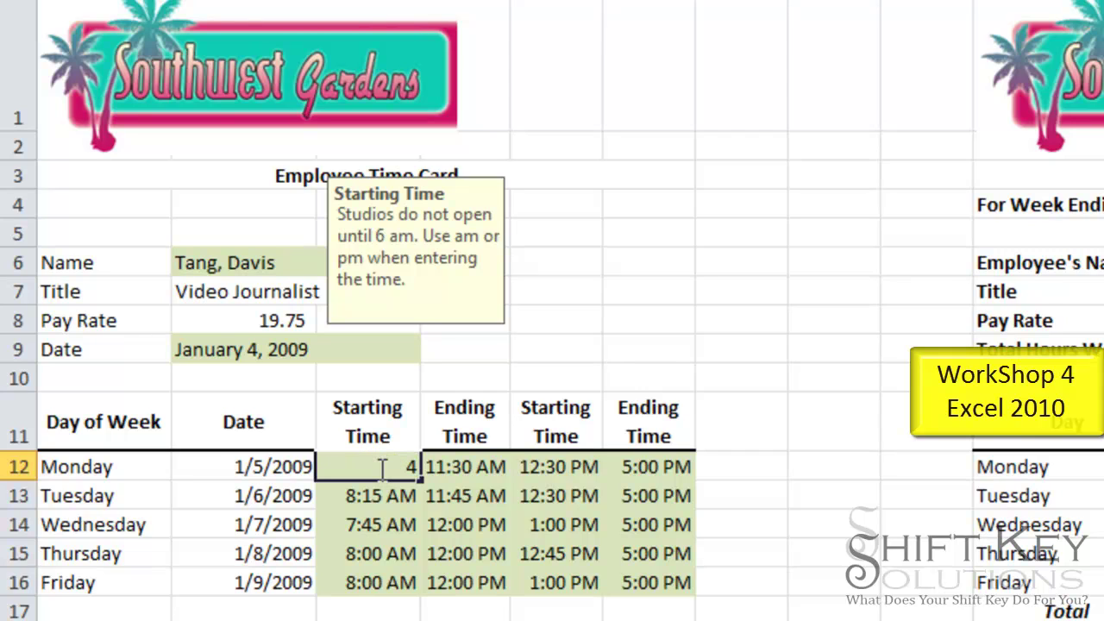
type(" am")
key("ctrl+Return")
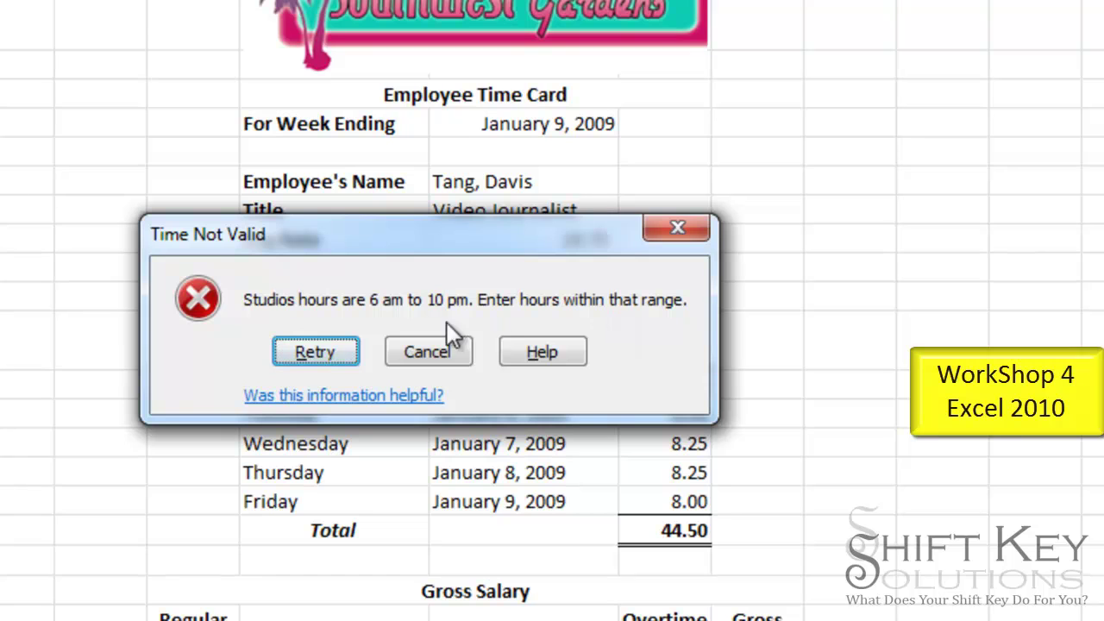
left_click(322, 354)
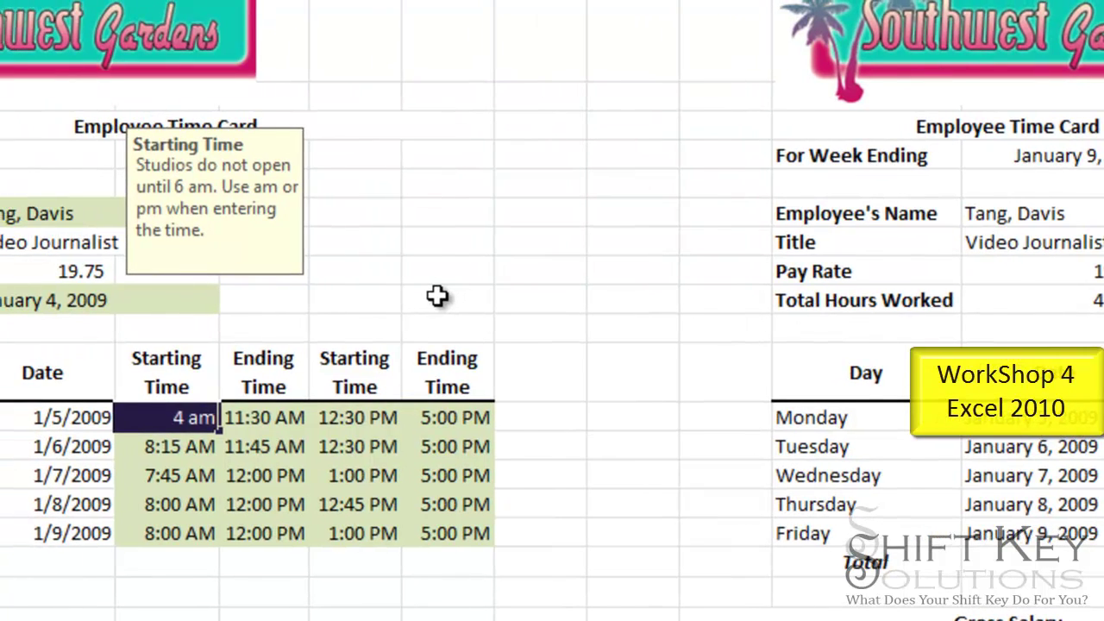
type("5 am")
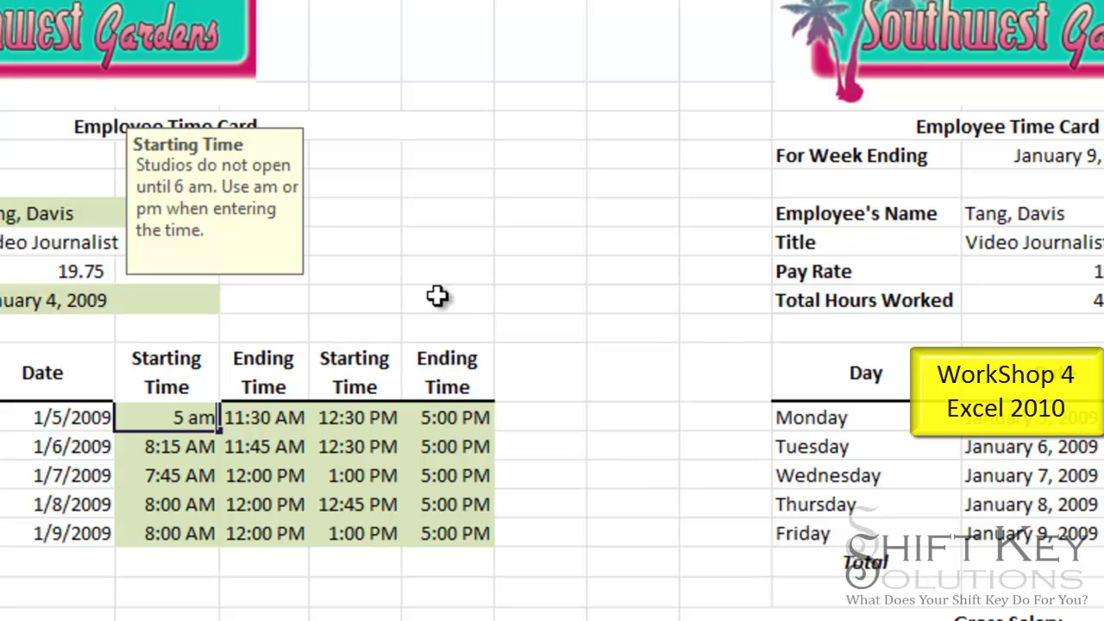
key("Return")
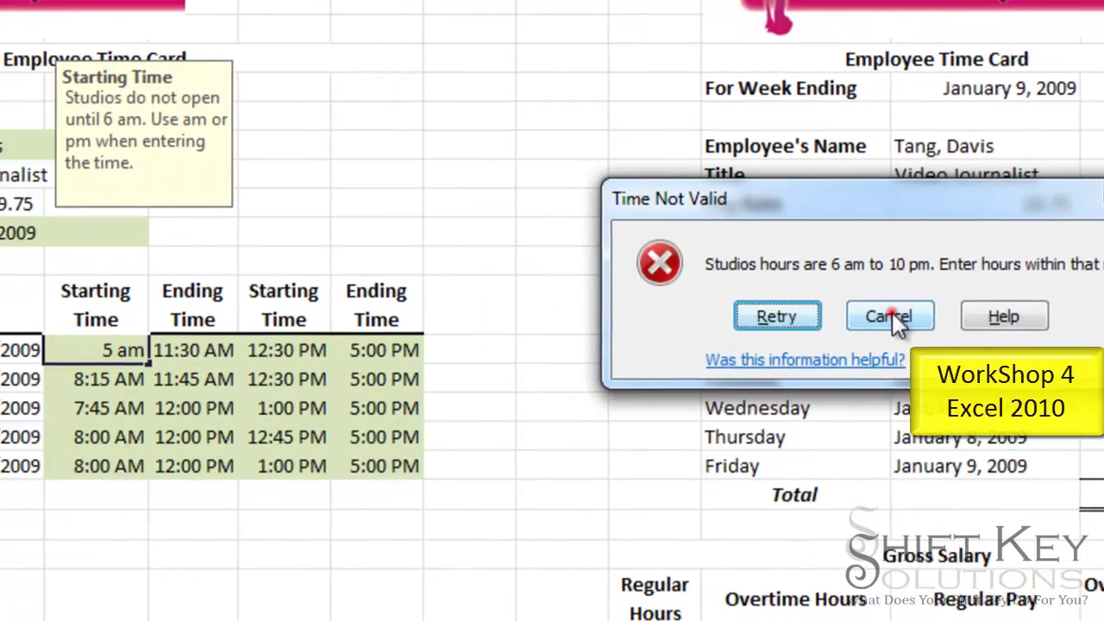
left_click(499, 327)
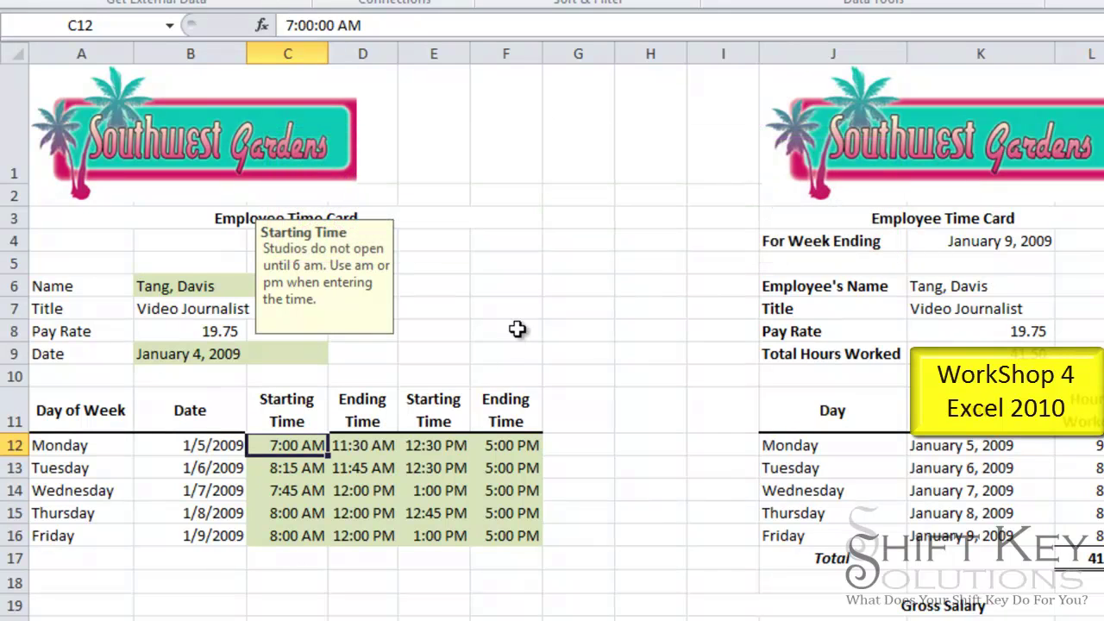
Clear the contents of the shaded input cells: Name B6, Date B9 and the times in C12:F16
left_click(171, 287)
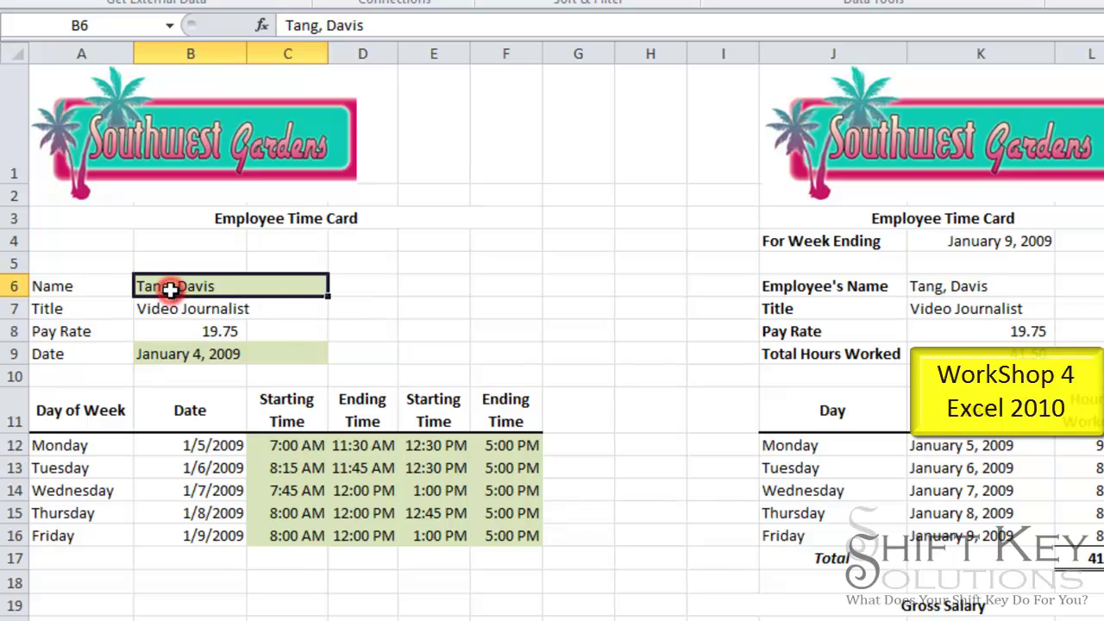
left_click(173, 361)
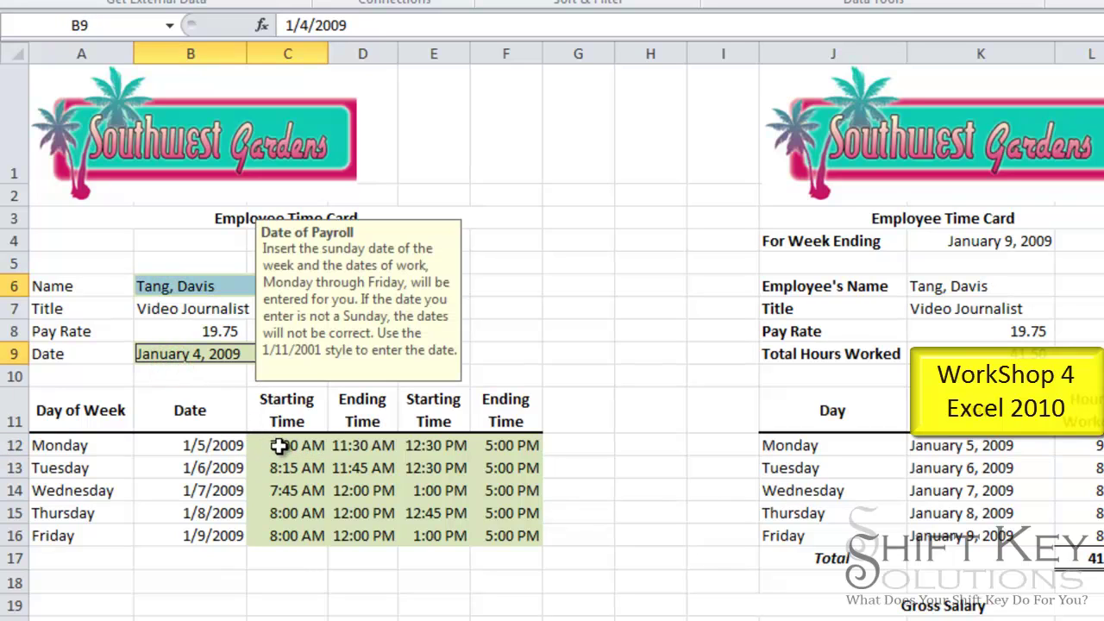
left_click_drag(279, 445, 523, 533)
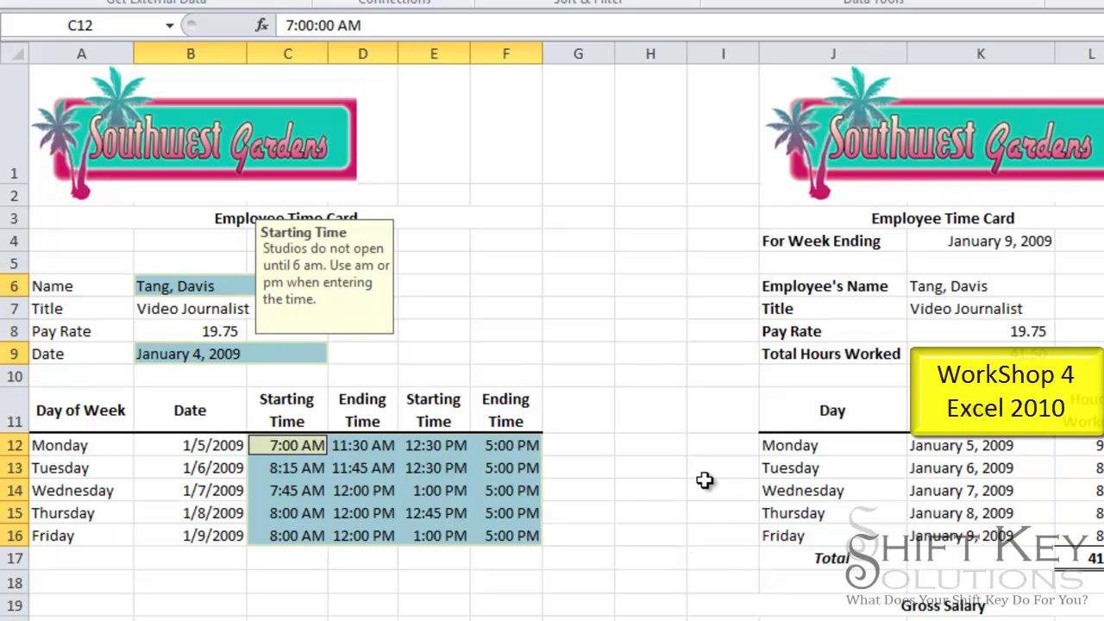
key("Delete")
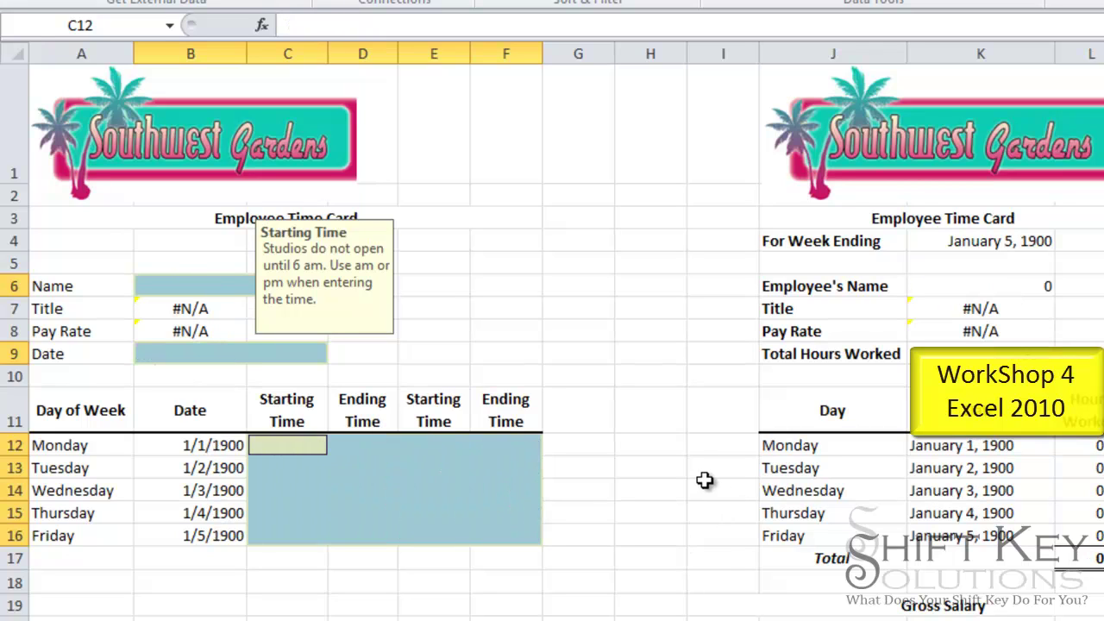
left_click(164, 383)
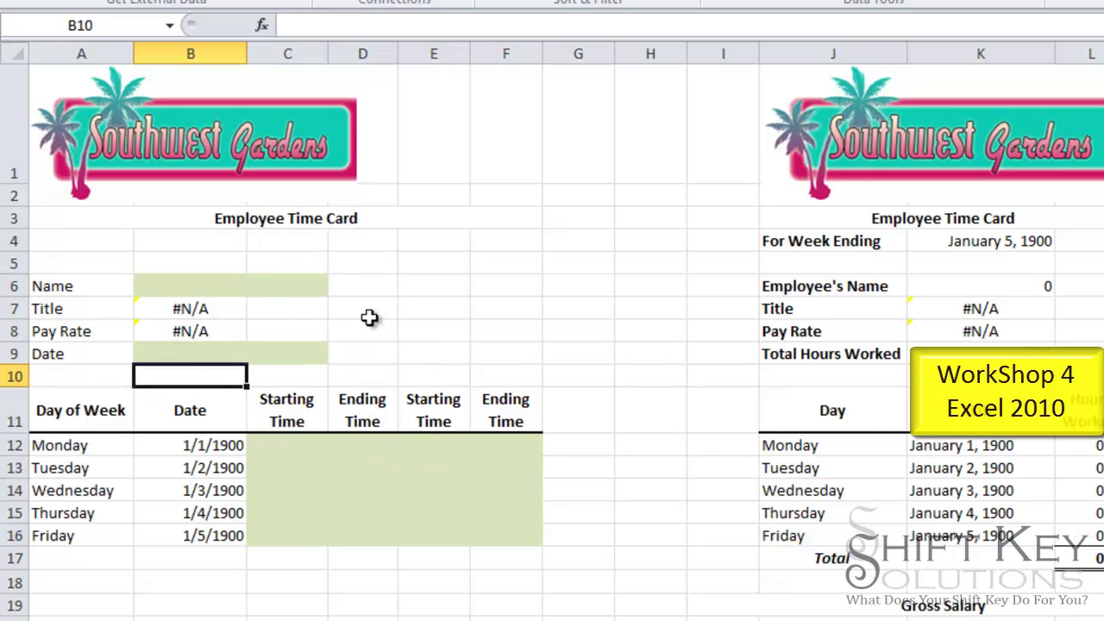
Examine the Title and Pay Rate lookup cells and the input messages on B9 and C12 in the cleared time card
left_click(192, 355)
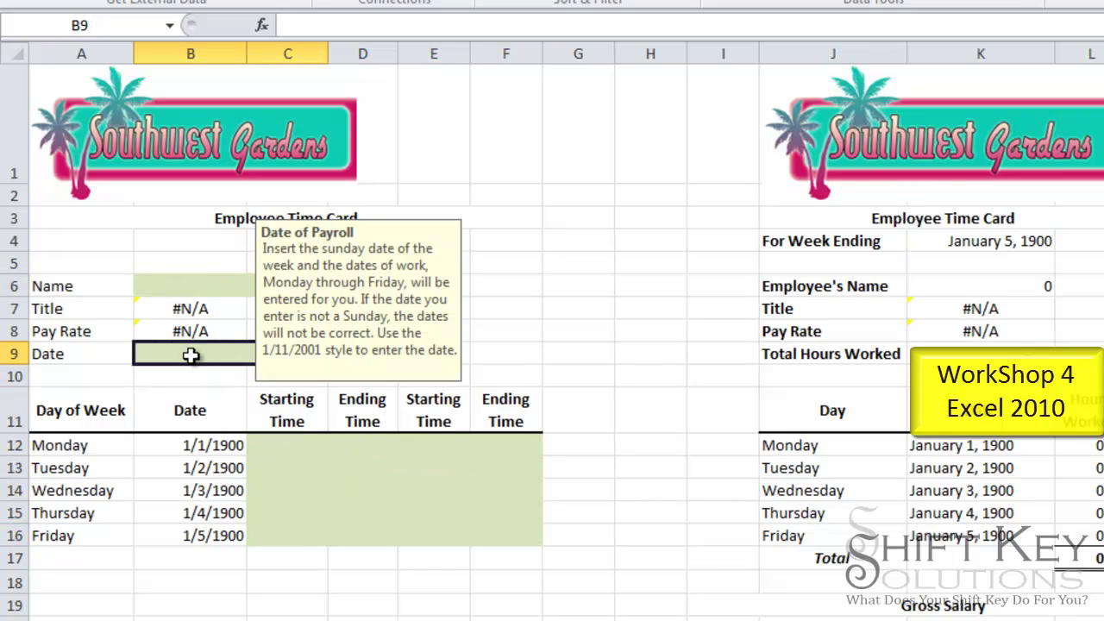
left_click(193, 331)
left_click(191, 309)
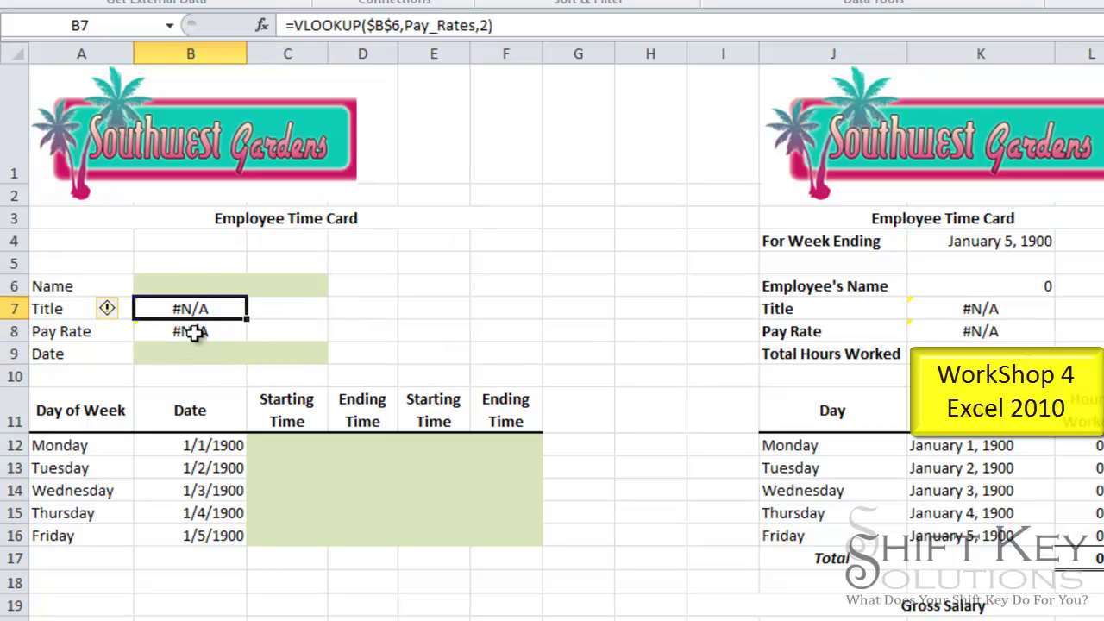
left_click(190, 331)
left_click(193, 354)
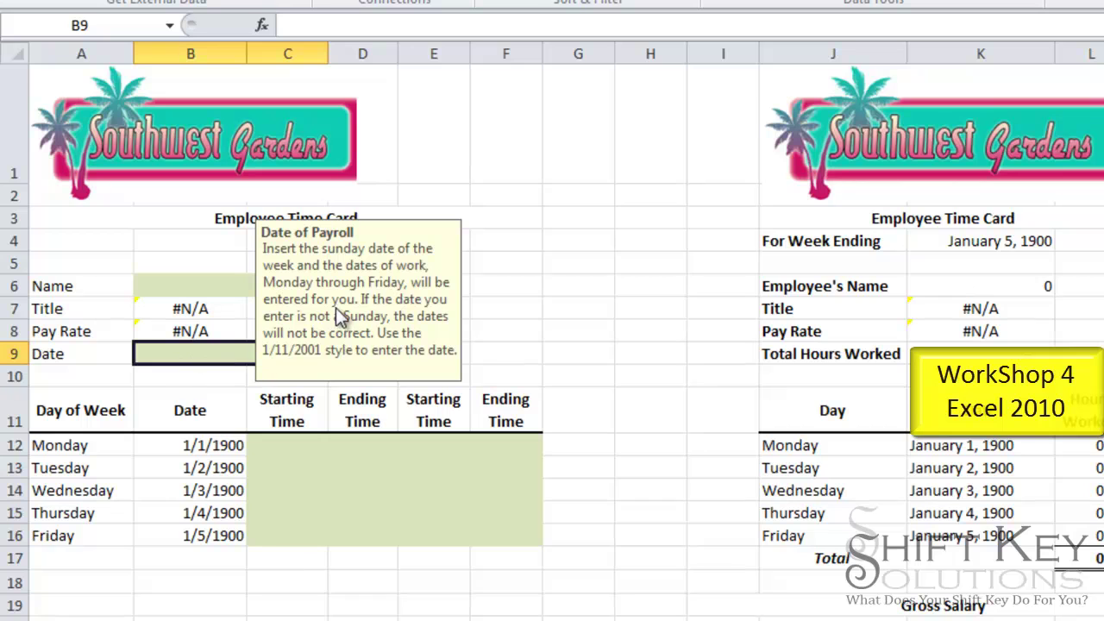
left_click(288, 443)
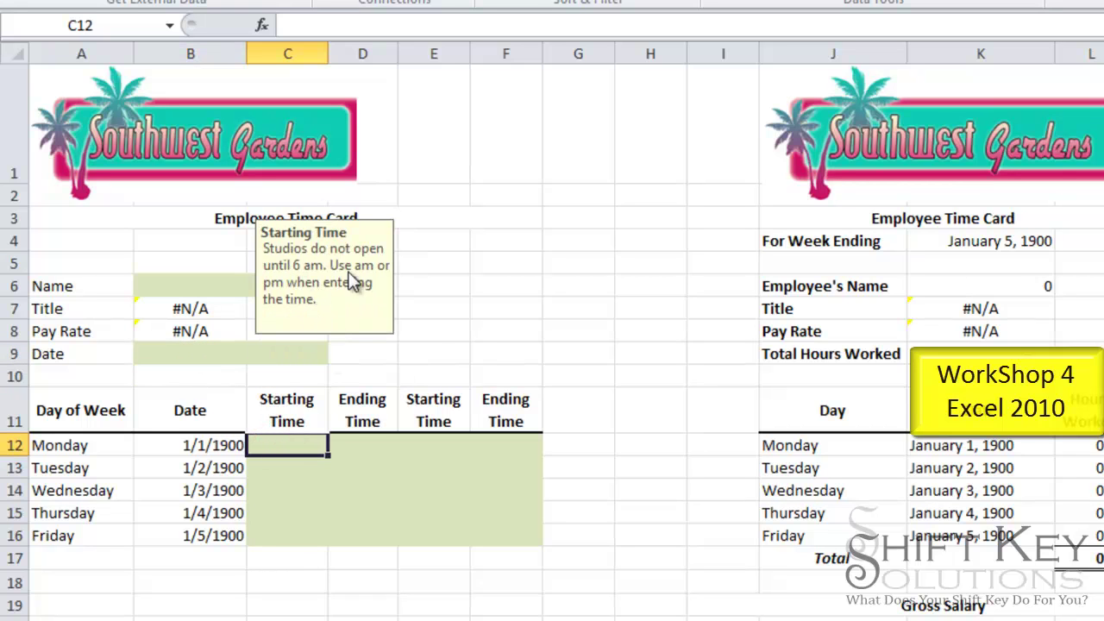
left_click(395, 336)
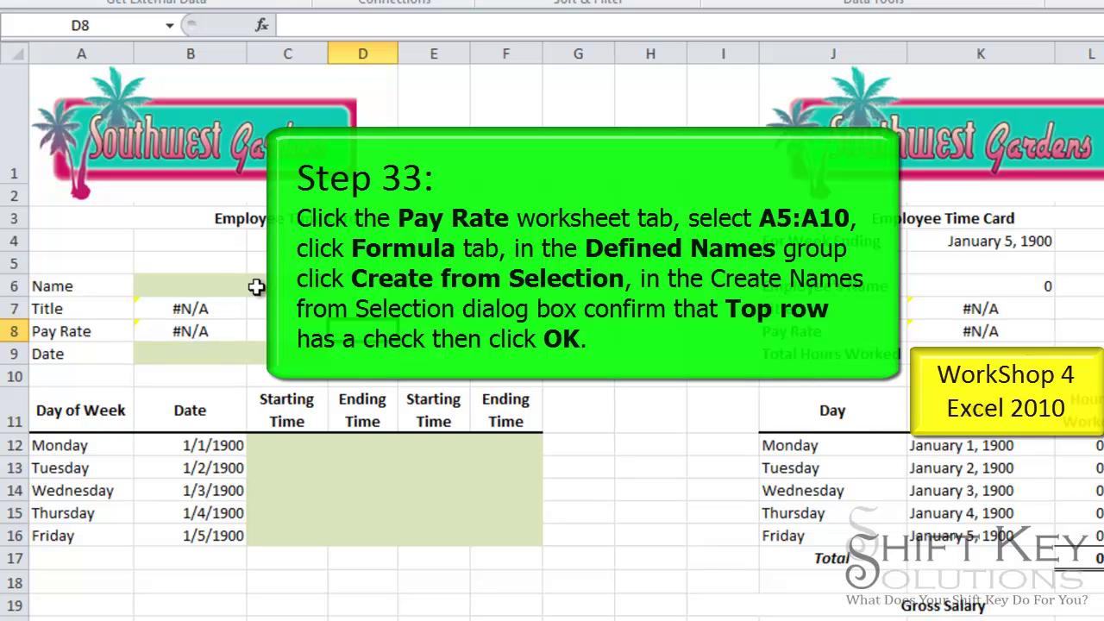
Create a named range from A5:A10 on the Pay Rates sheet, taking the name from the top row
left_click(215, 287)
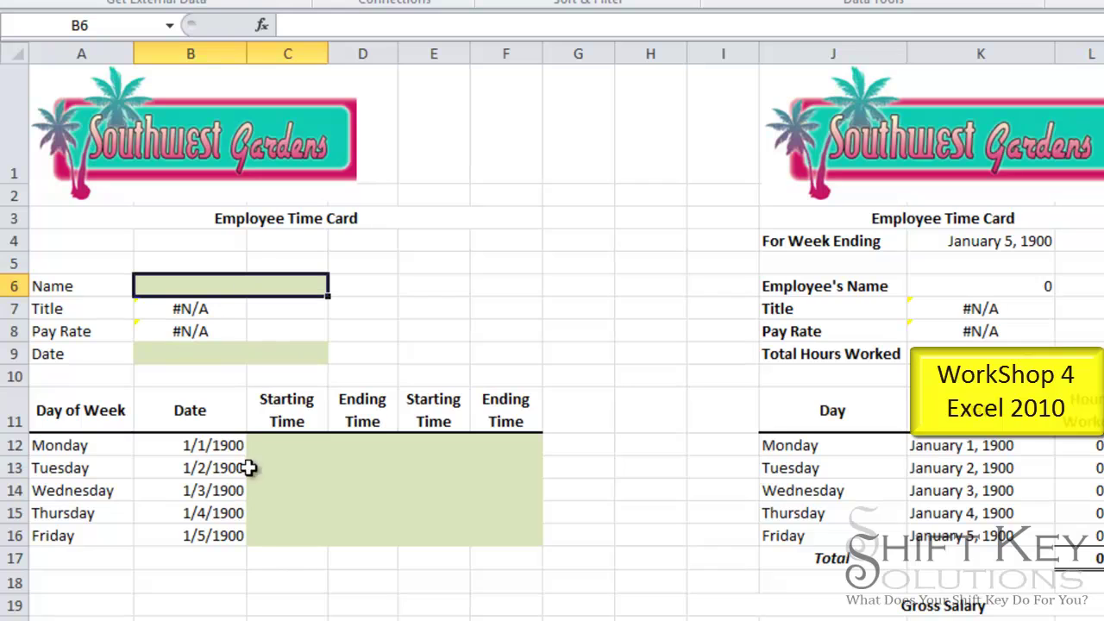
key("ctrl+Page_Down")
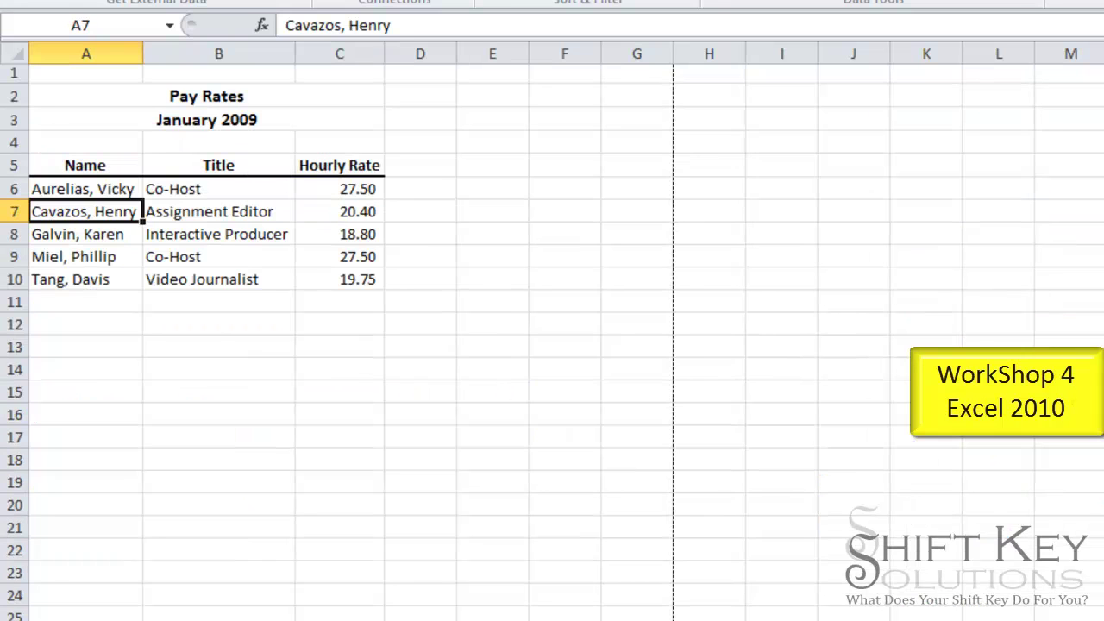
left_click_drag(101, 163, 98, 269)
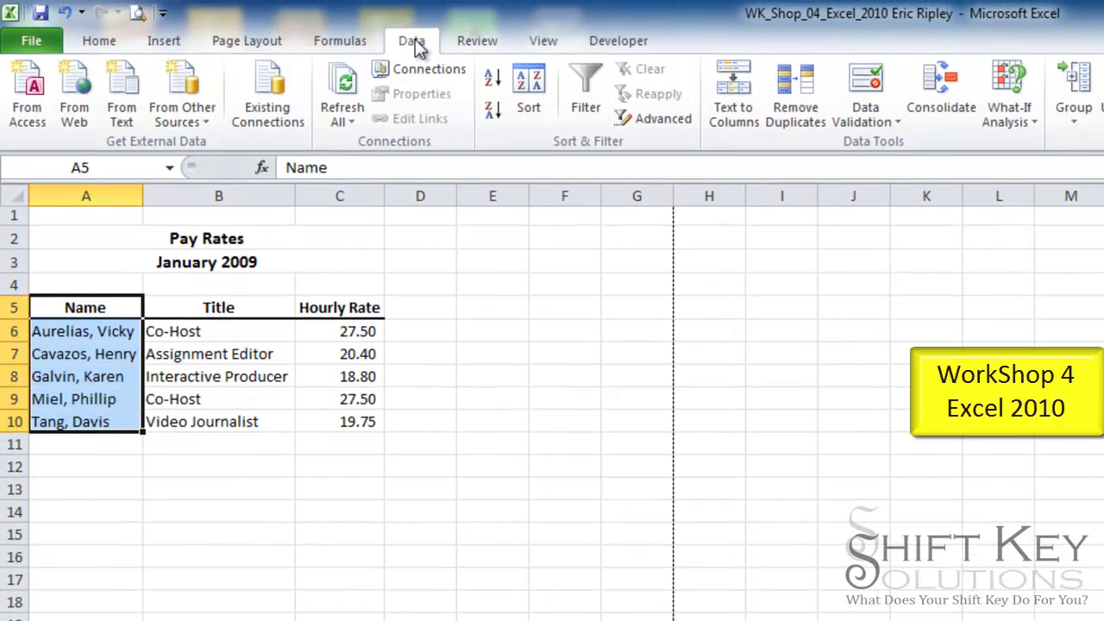
left_click(341, 43)
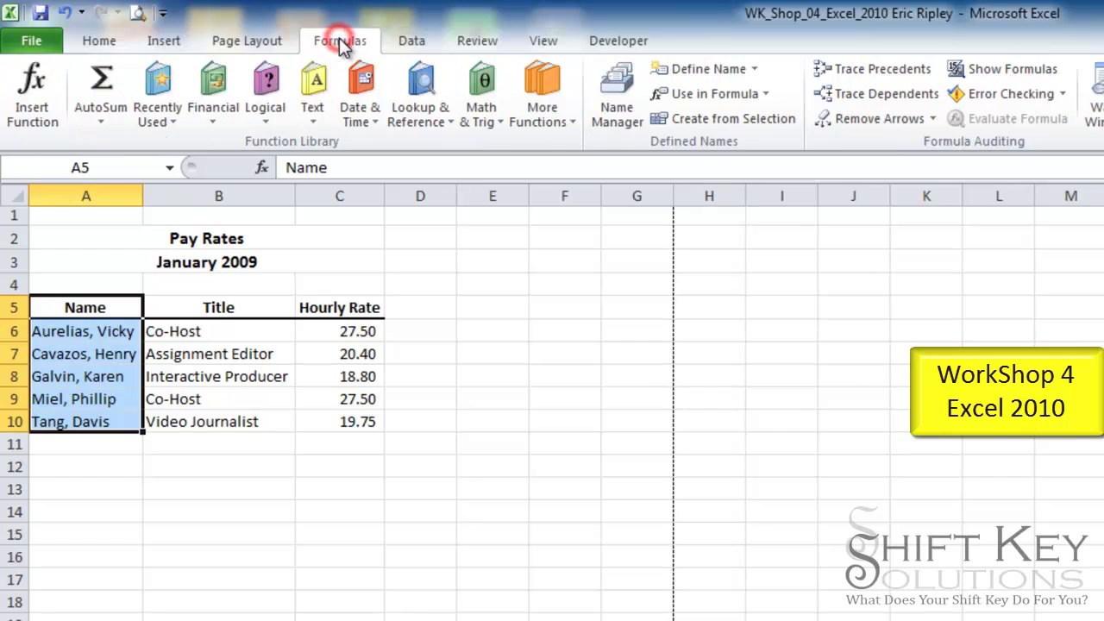
left_click(776, 121)
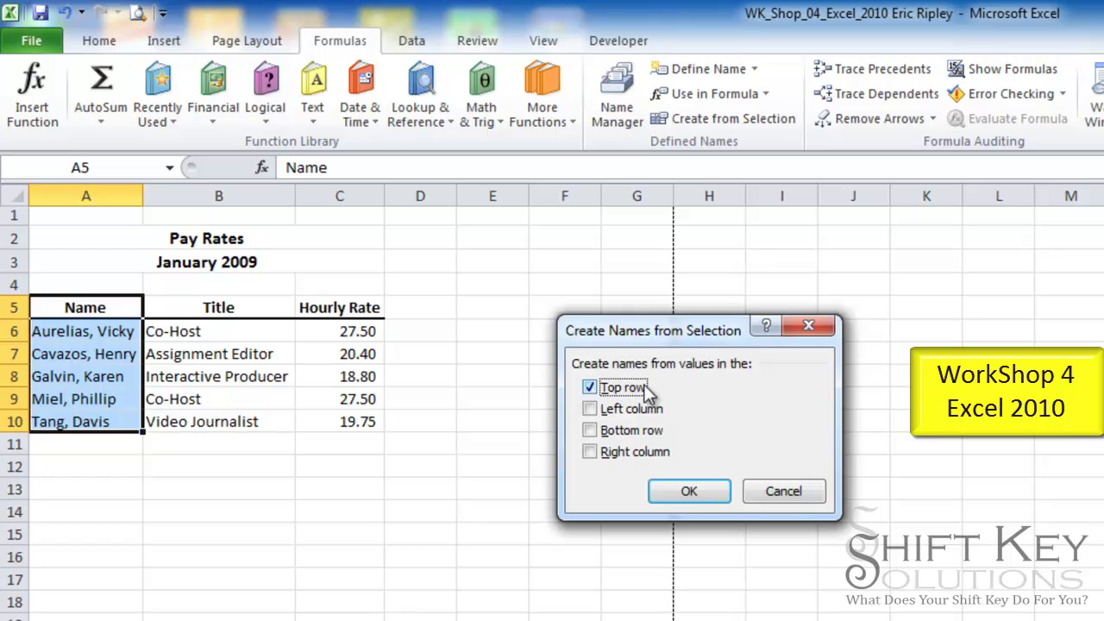
left_click(689, 492)
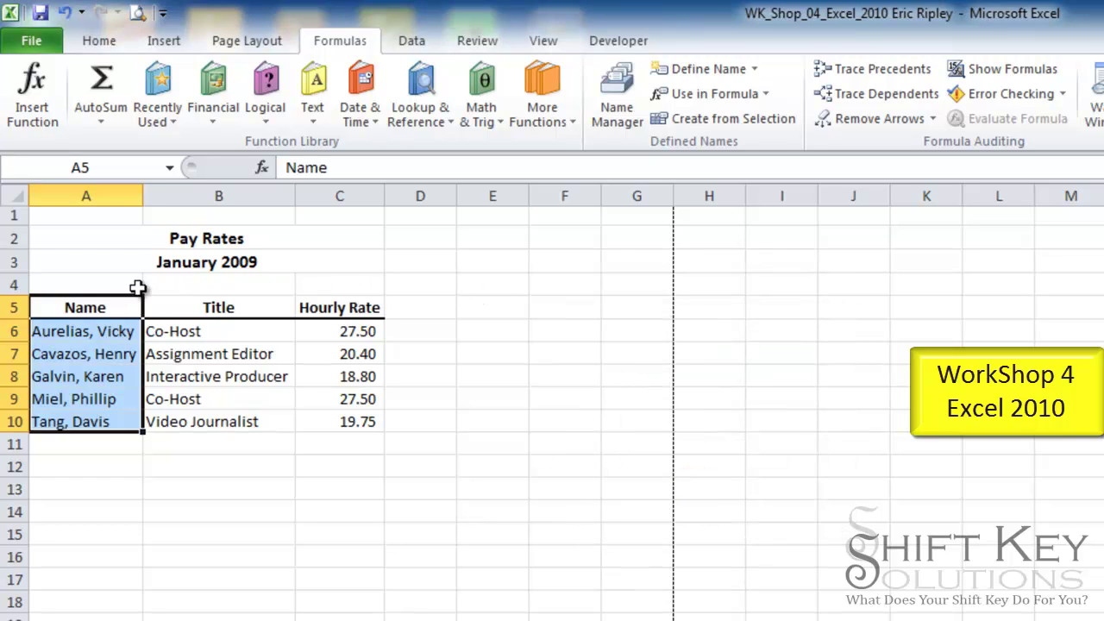
left_click(85, 312)
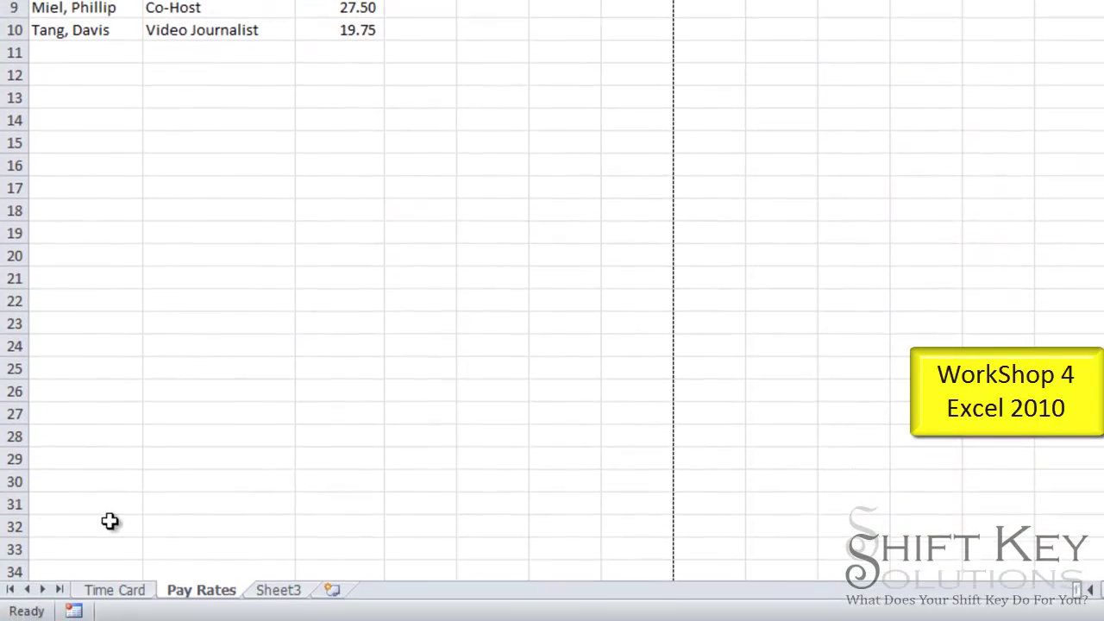
Apply list validation with an in-cell dropdown to Name cell B6 on the Time Card sheet, using =name as the source
left_click(115, 588)
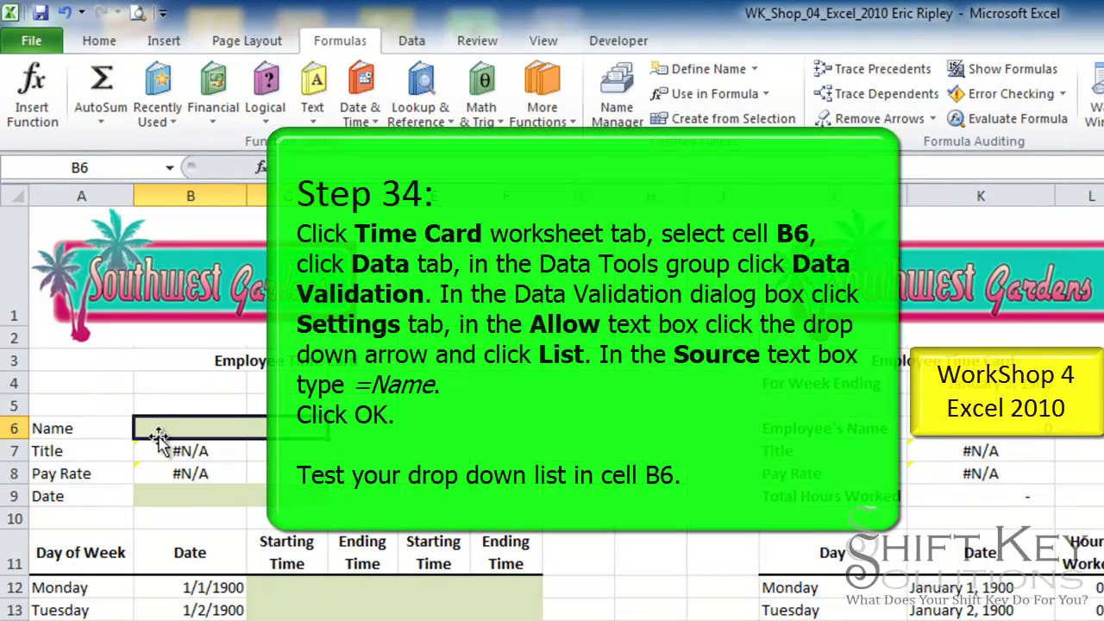
left_click(415, 43)
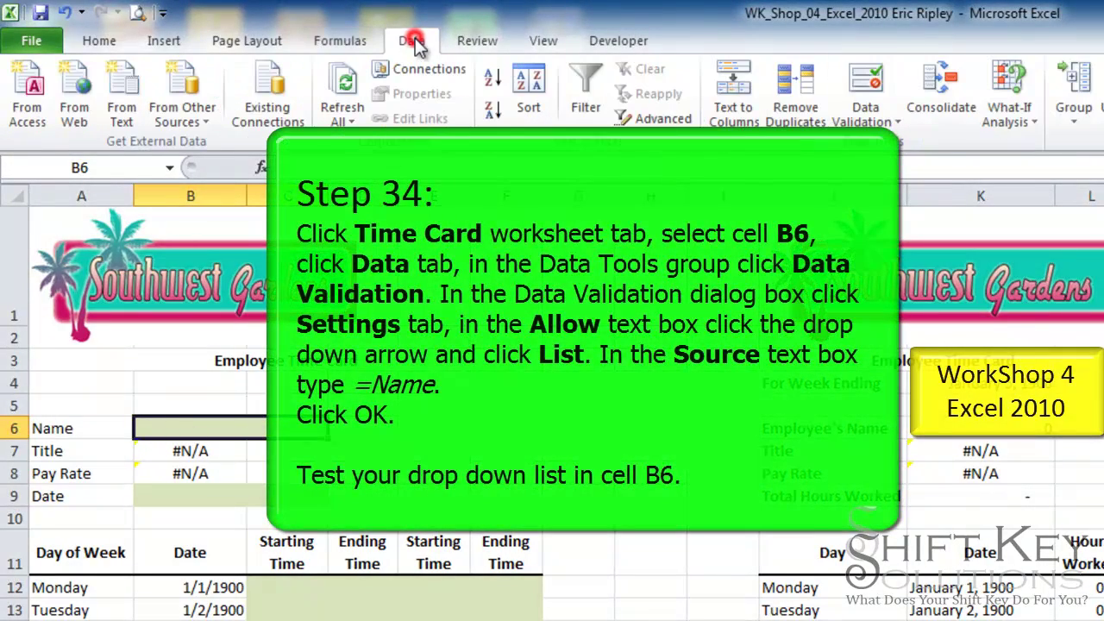
left_click(867, 82)
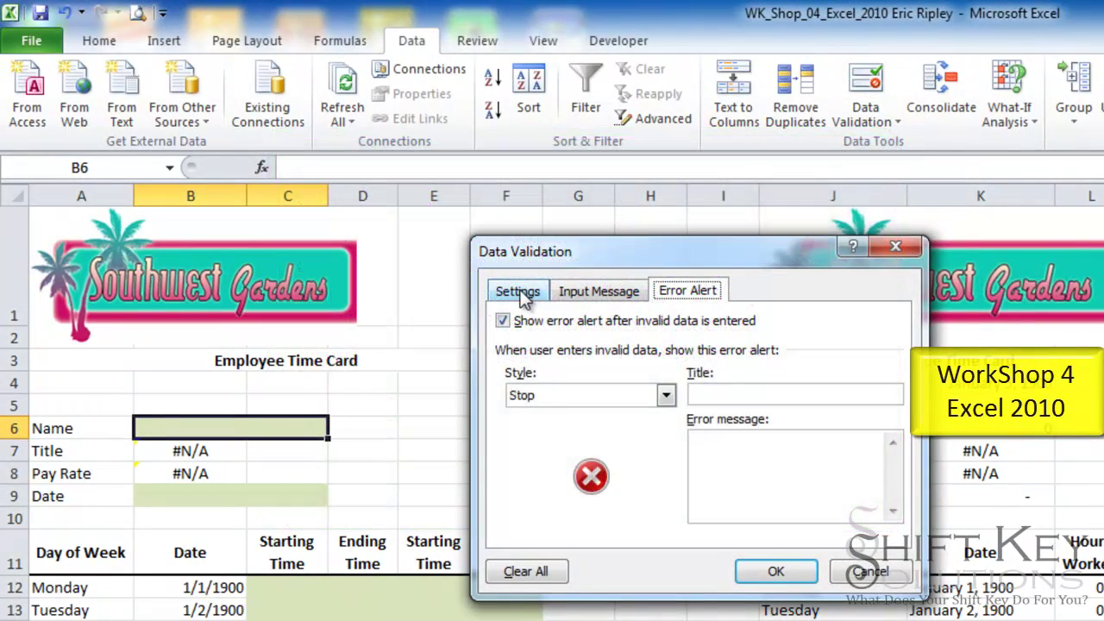
left_click(536, 293)
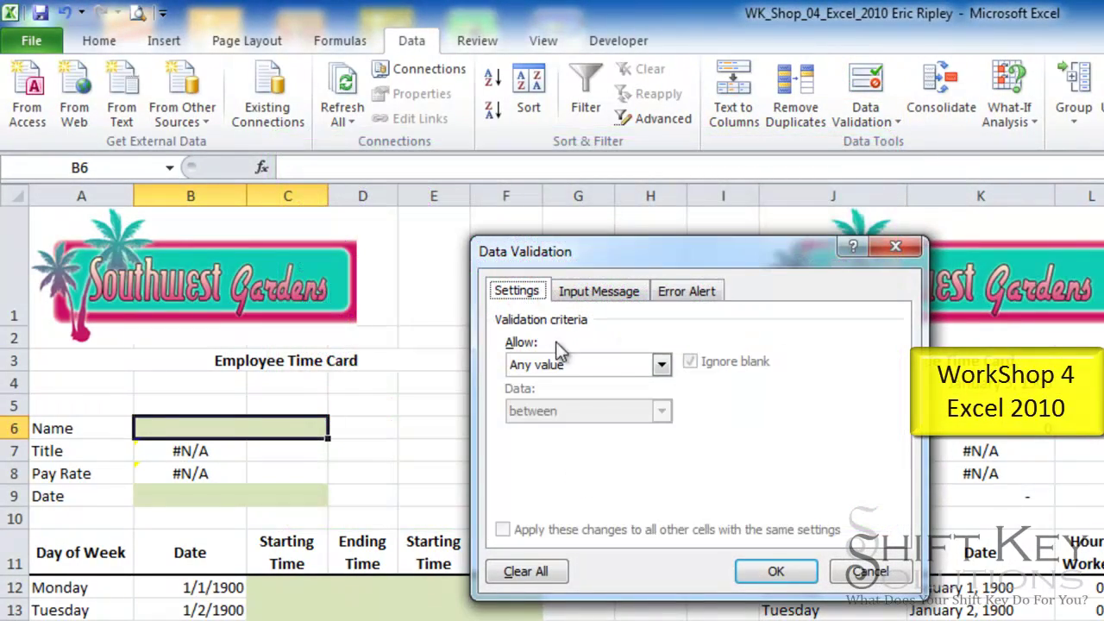
left_click(662, 365)
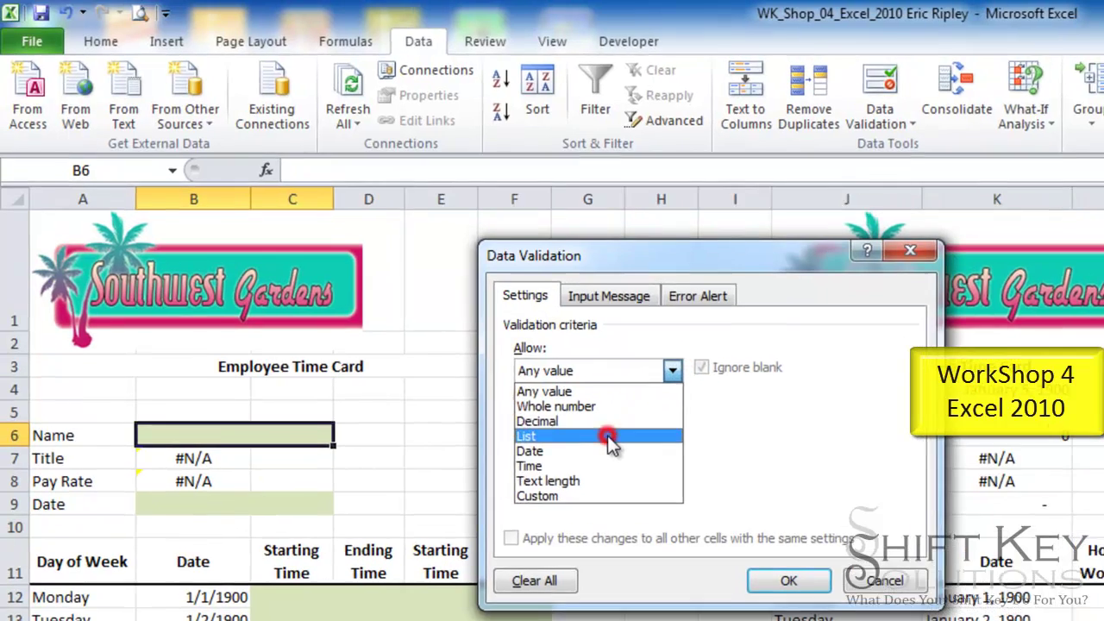
left_click(607, 436)
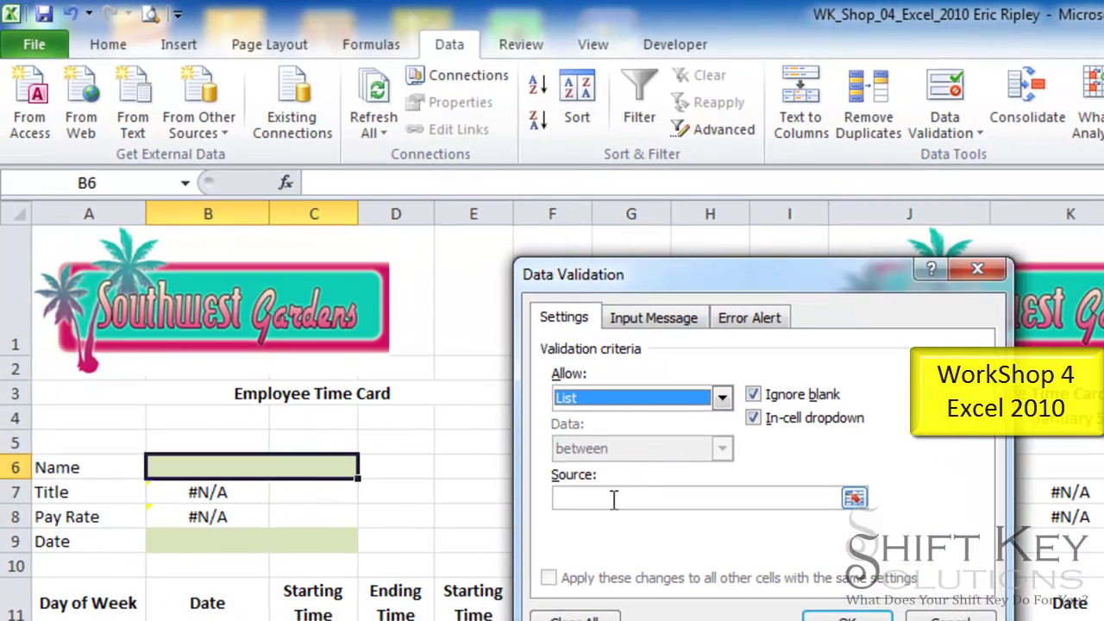
left_click(570, 465)
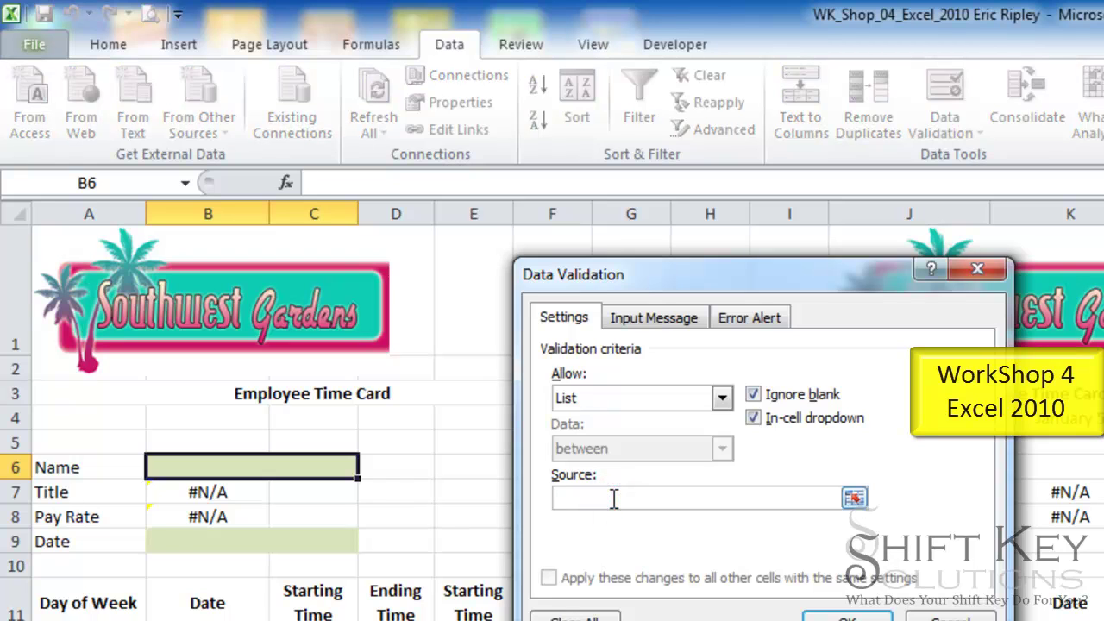
type("=name")
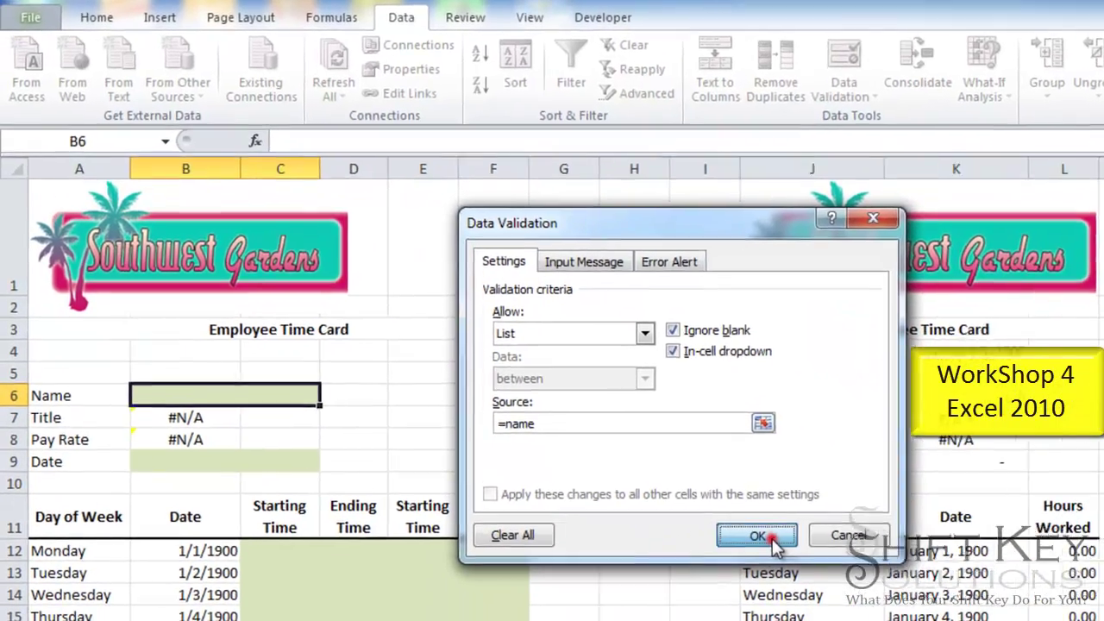
left_click(826, 608)
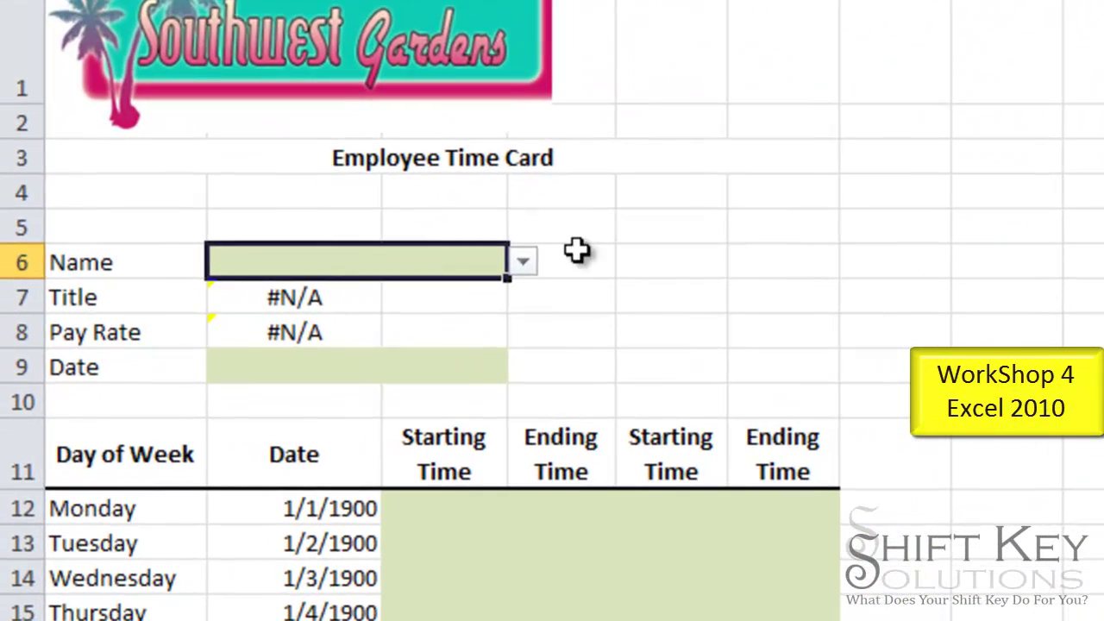
Test the Name dropdown in B6 by opening the list and choosing the fourth employee
left_click(525, 261)
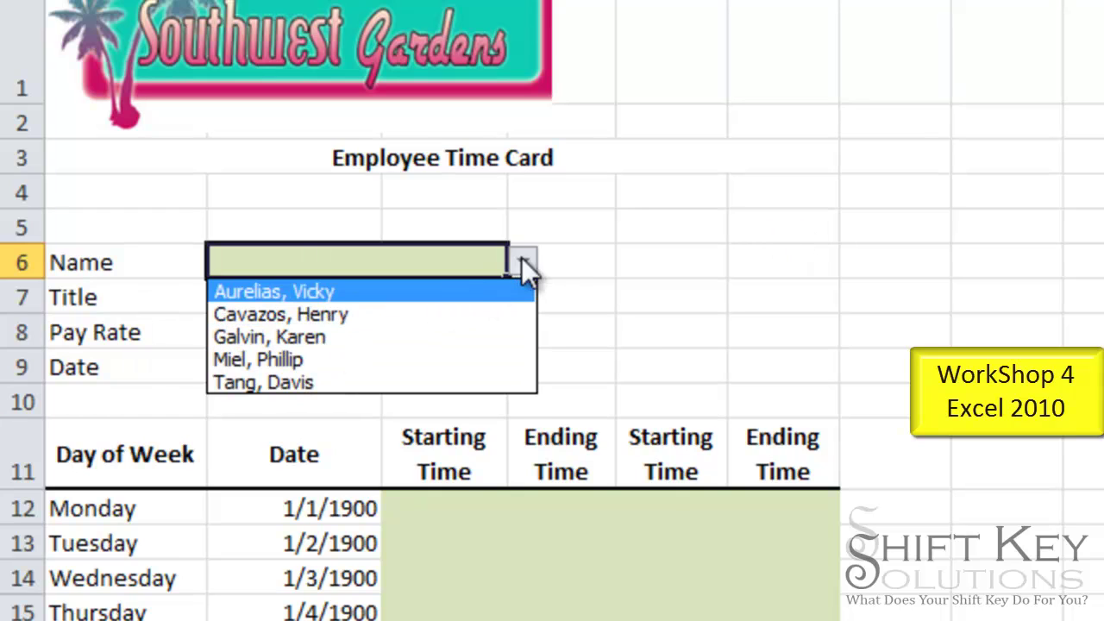
left_click(587, 269)
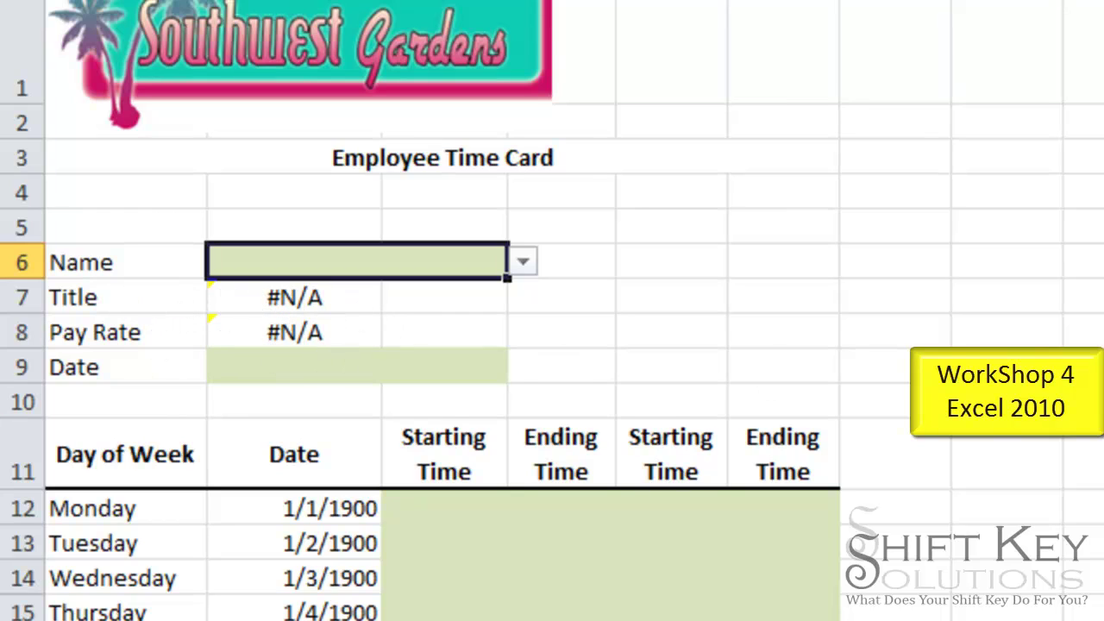
left_click(524, 261)
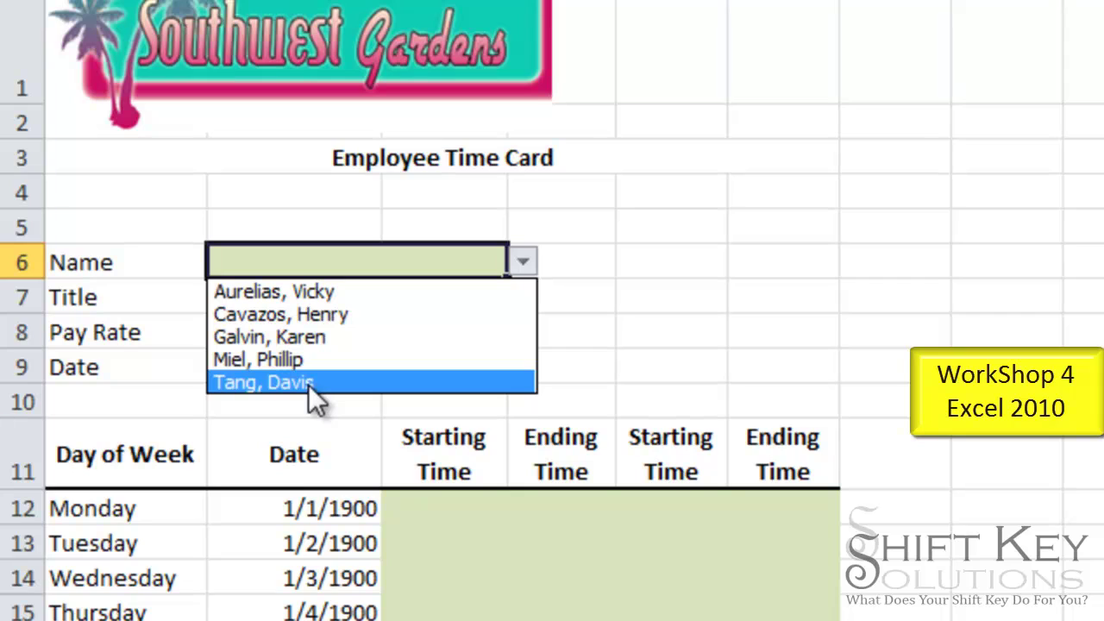
left_click(352, 359)
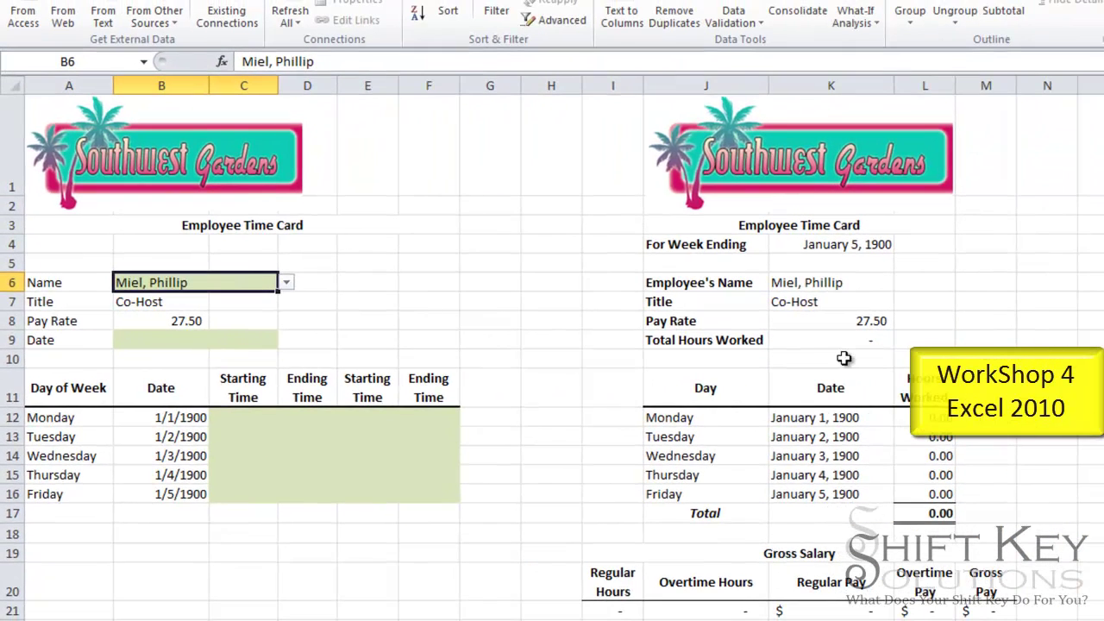
left_click(309, 290)
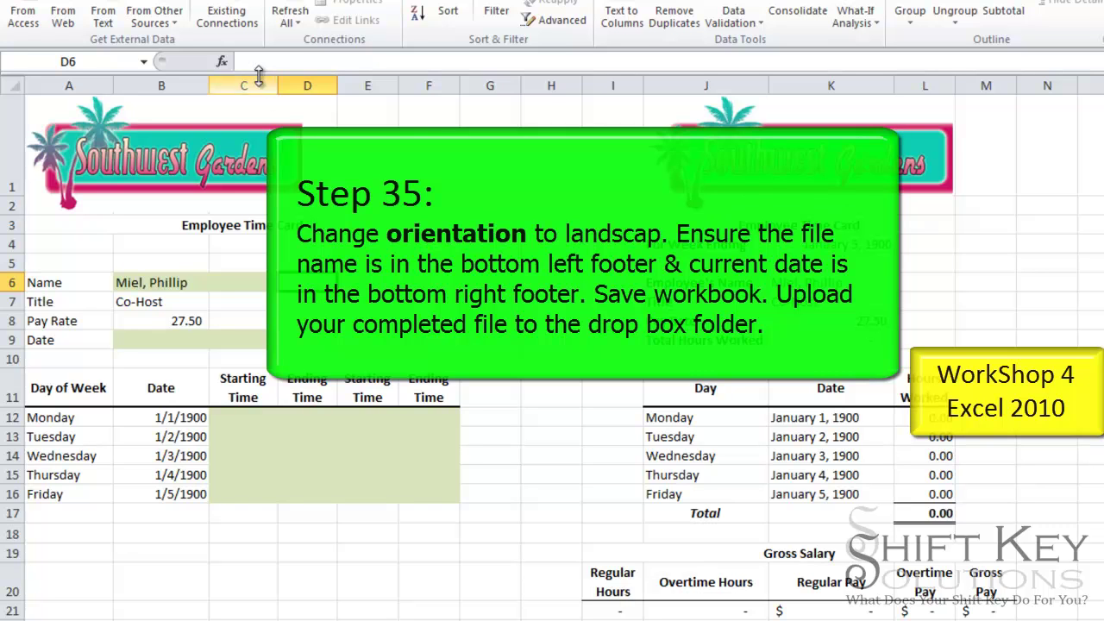
Set the Time Card sheet to landscape, fit it to 1 page wide by 1 tall, and show the print preview
key("alt+p")
left_click(195, 12)
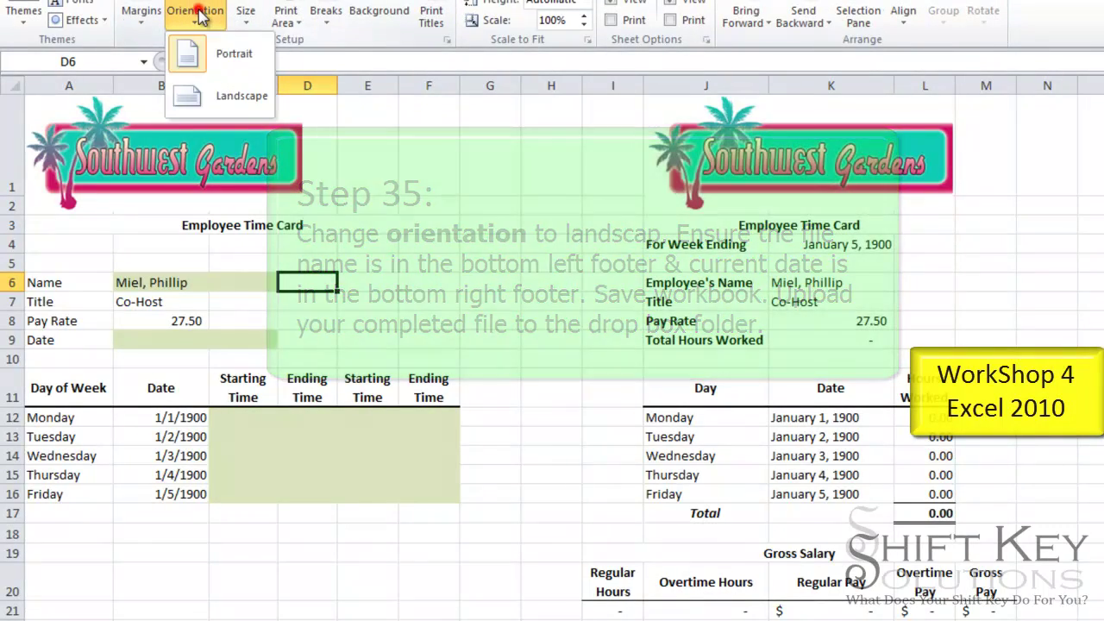
left_click(231, 99)
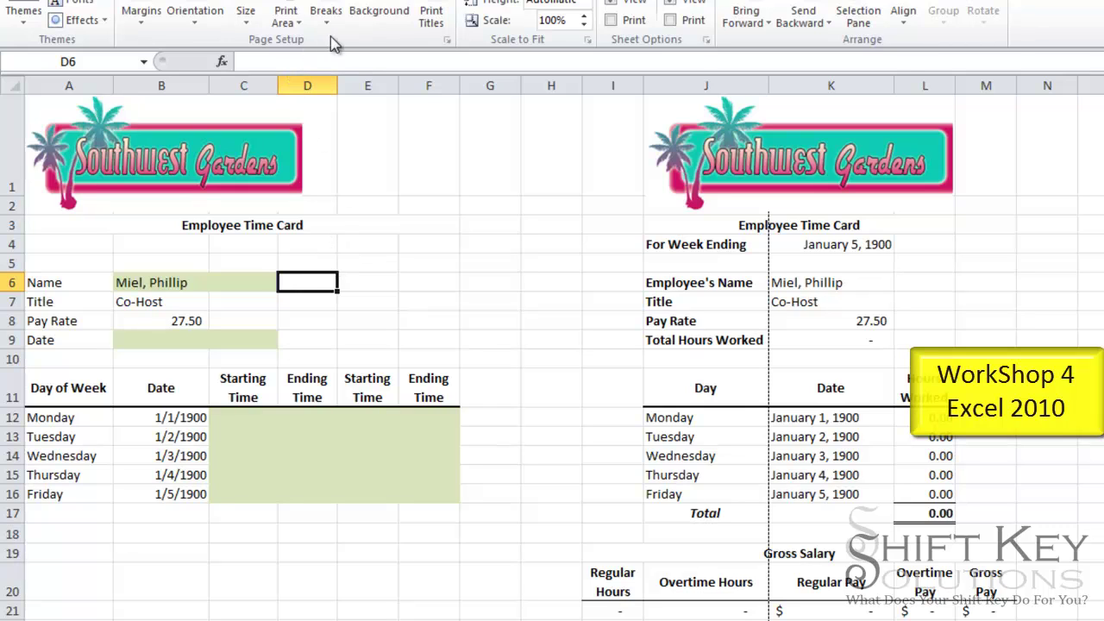
left_click(447, 40)
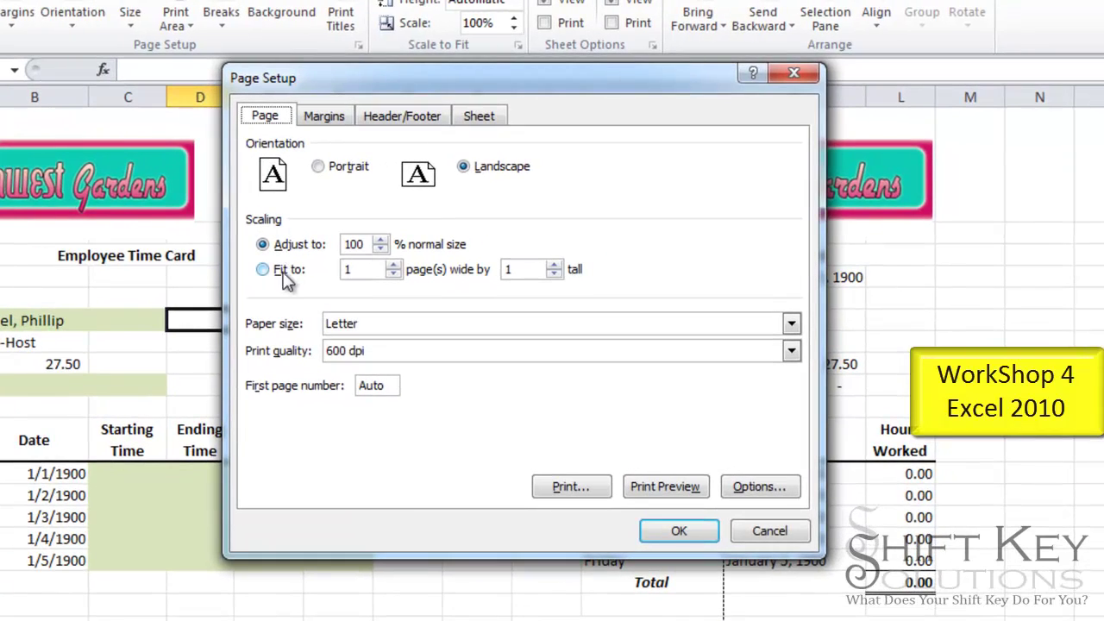
left_click(362, 238)
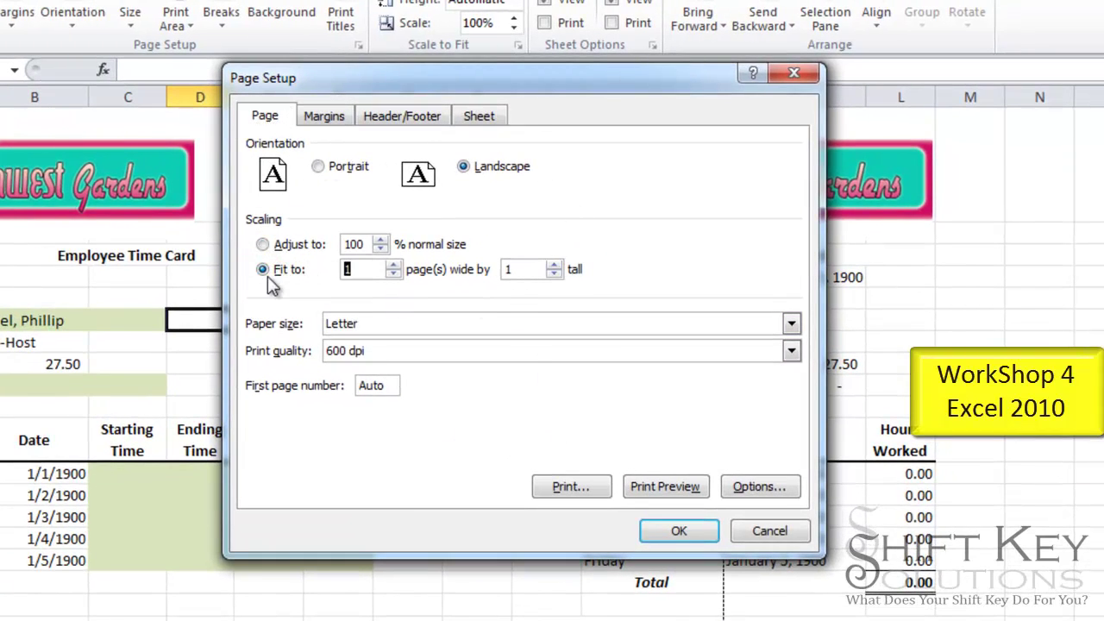
left_click(676, 485)
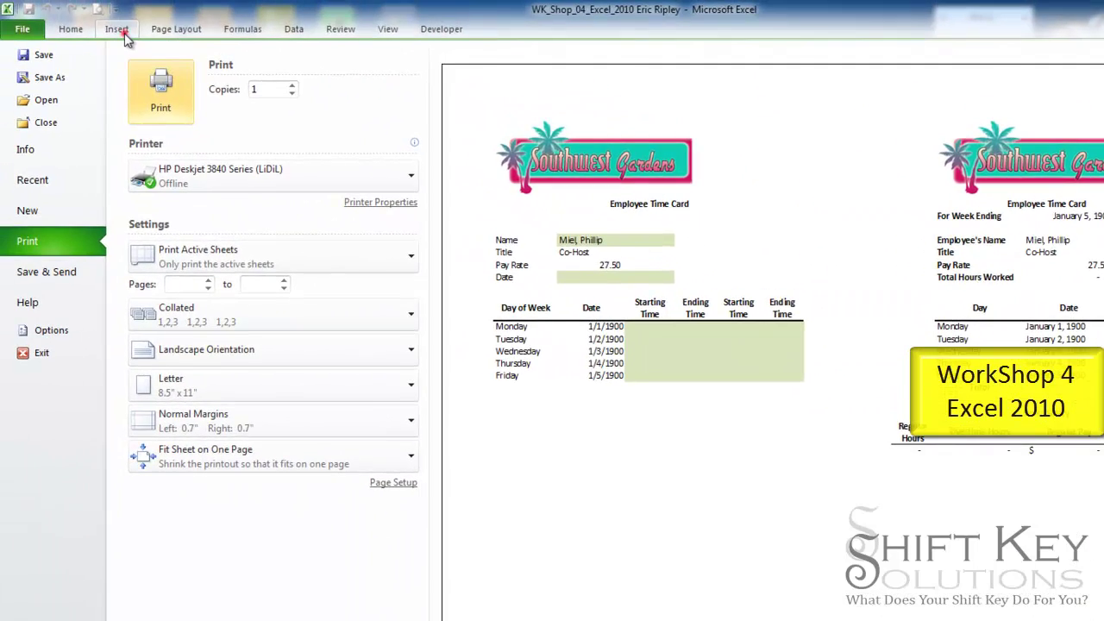
Insert the file name code in the left section of the Time Card sheet's footer
left_click(116, 28)
left_click(802, 69)
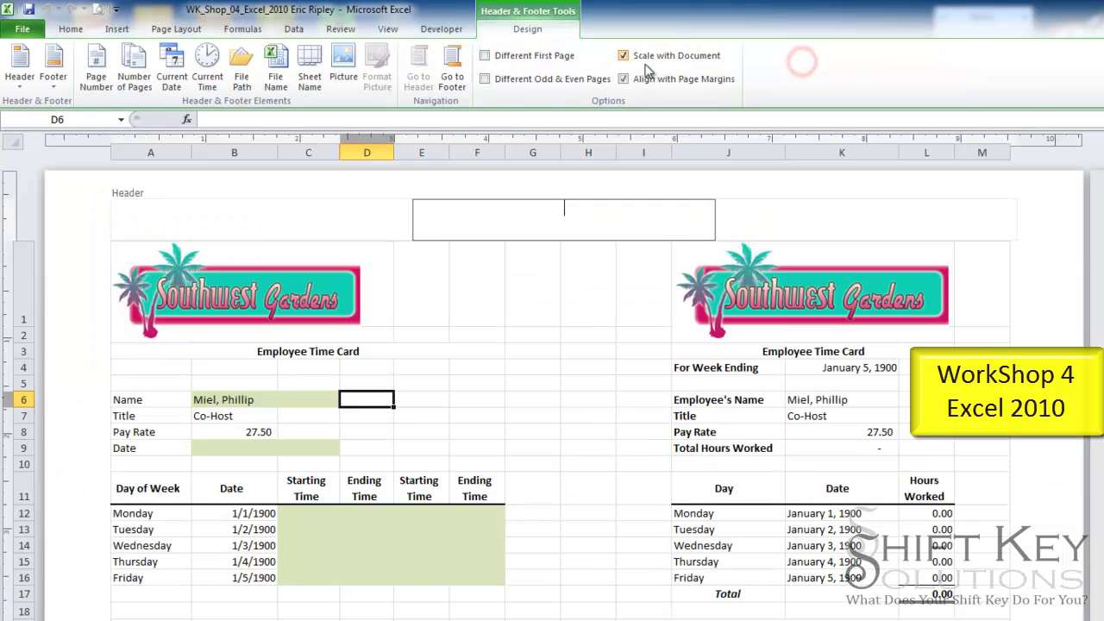
left_click(451, 75)
left_click(323, 205)
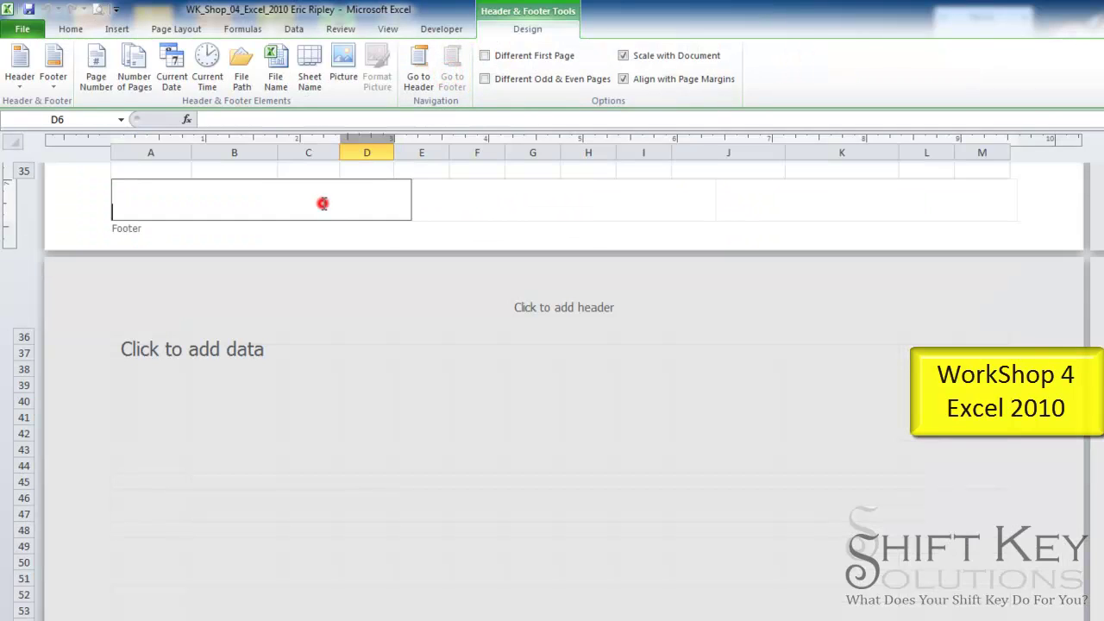
left_click(283, 76)
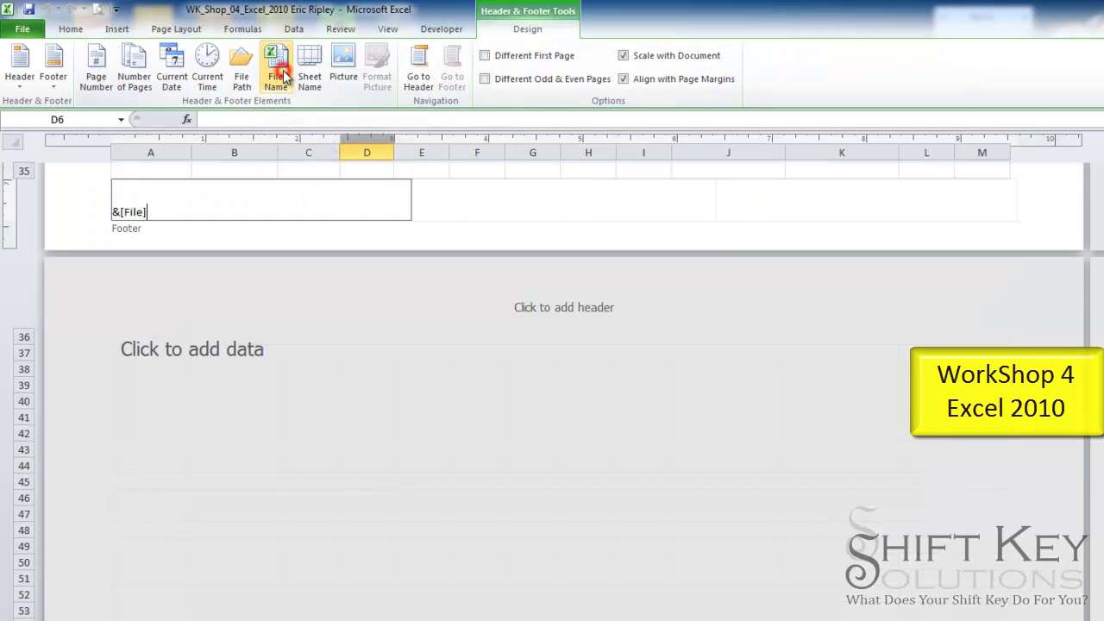
Insert the current date code in the right section of the footer and check the page in print preview
left_click(896, 216)
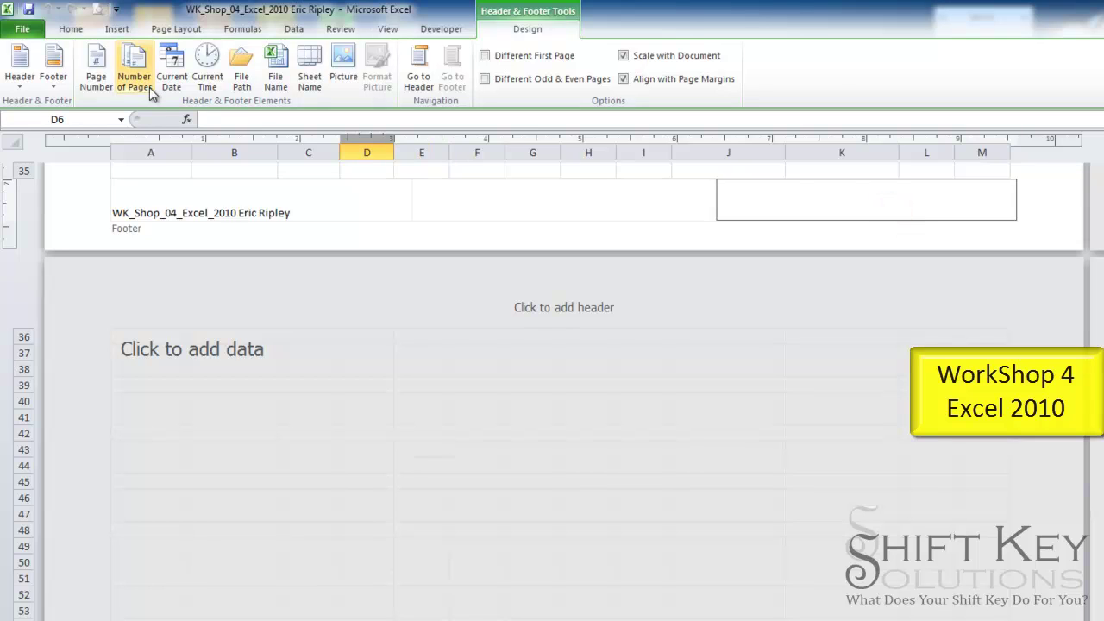
left_click(170, 79)
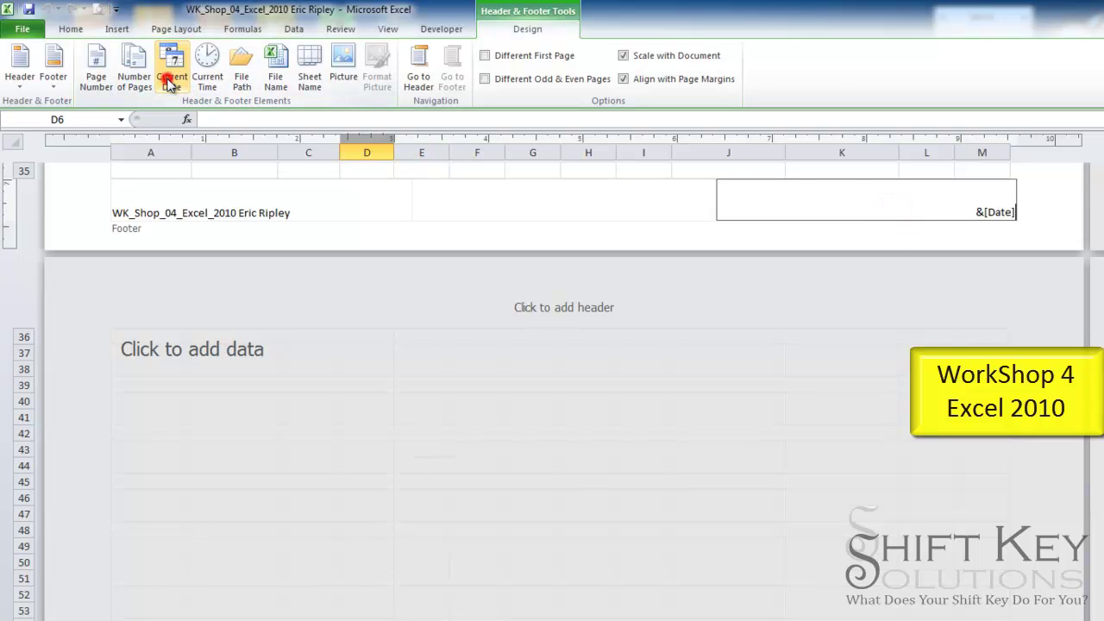
left_click(528, 173)
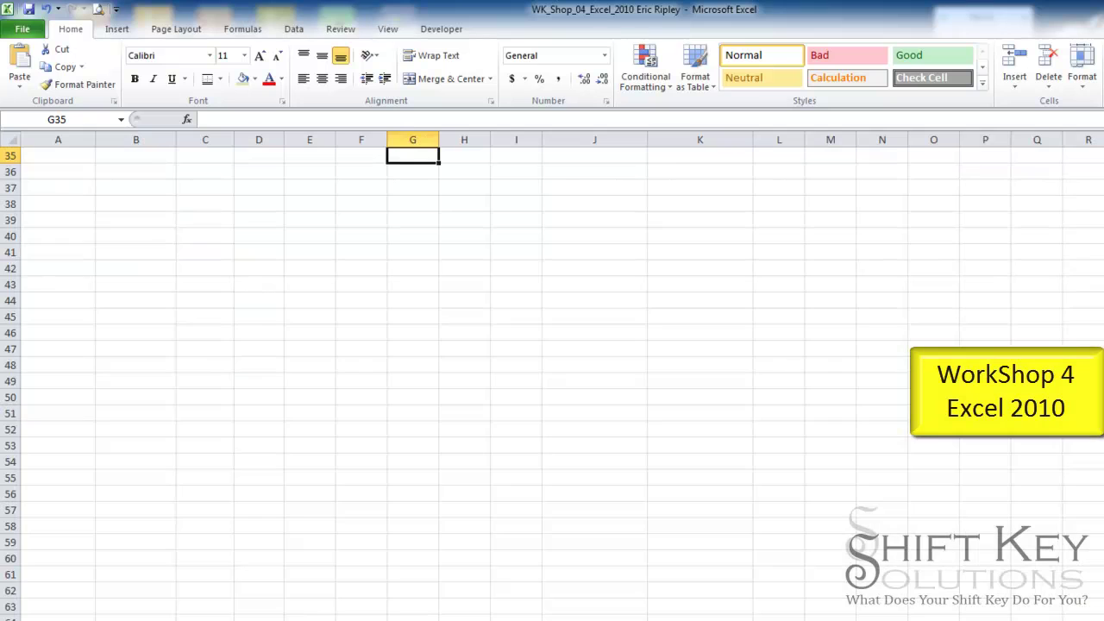
scroll(552, 379, "up", 12)
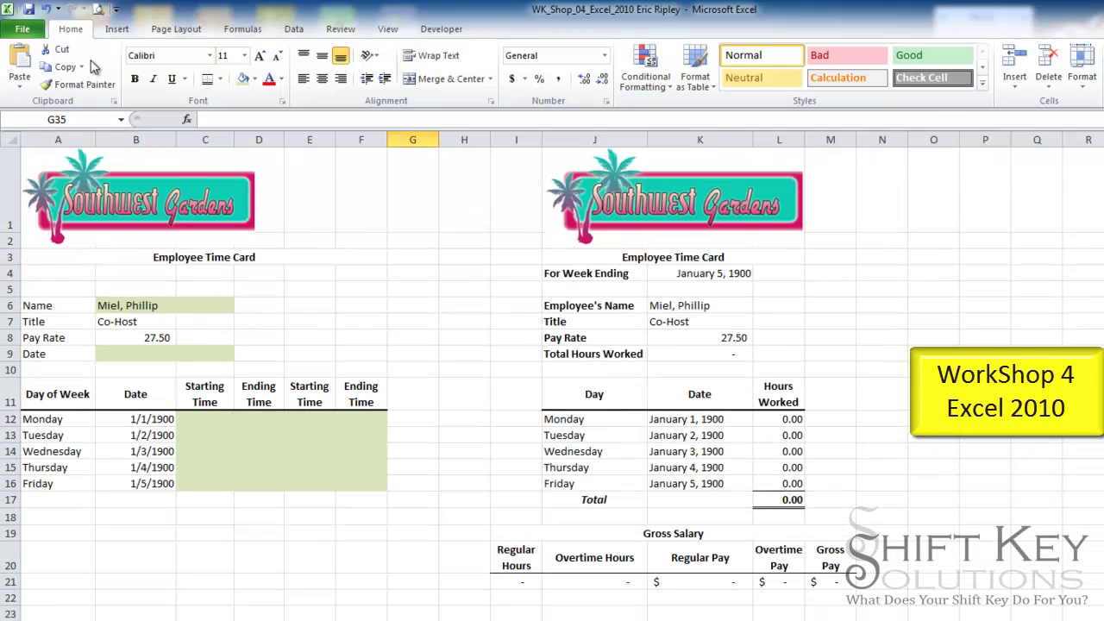
left_click(97, 11)
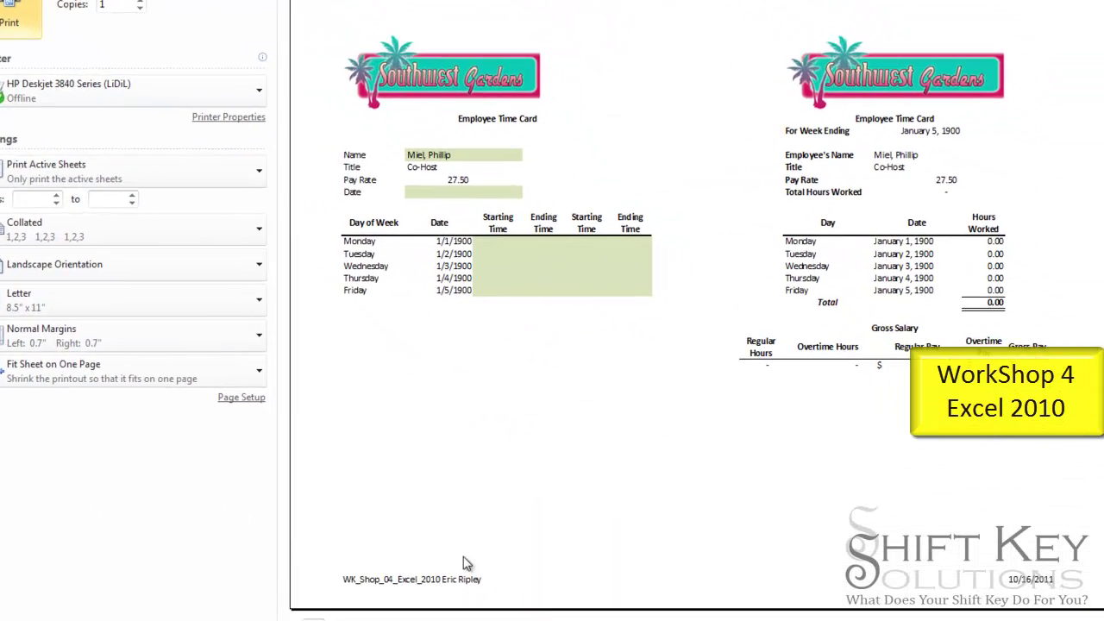